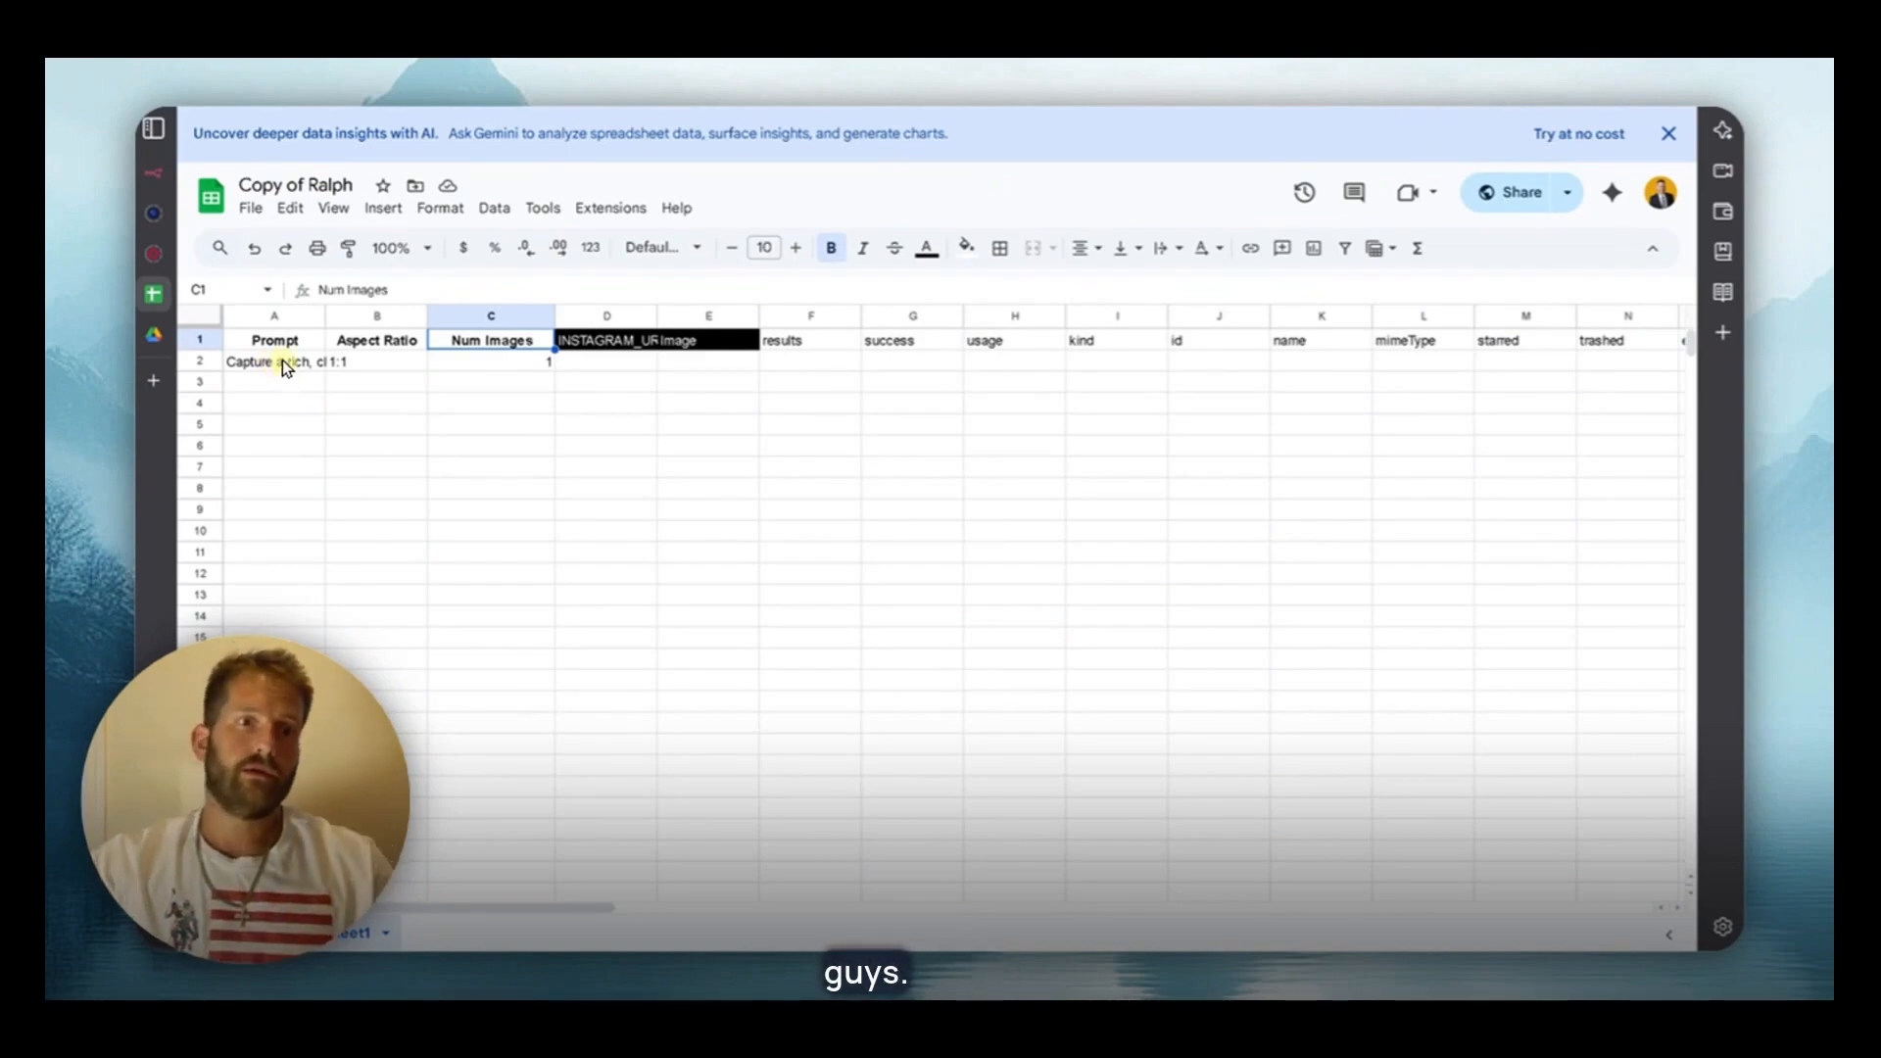
Read the full image prompt stored in cell A2 of the Copy of Ralph sheet
double_click(282, 361)
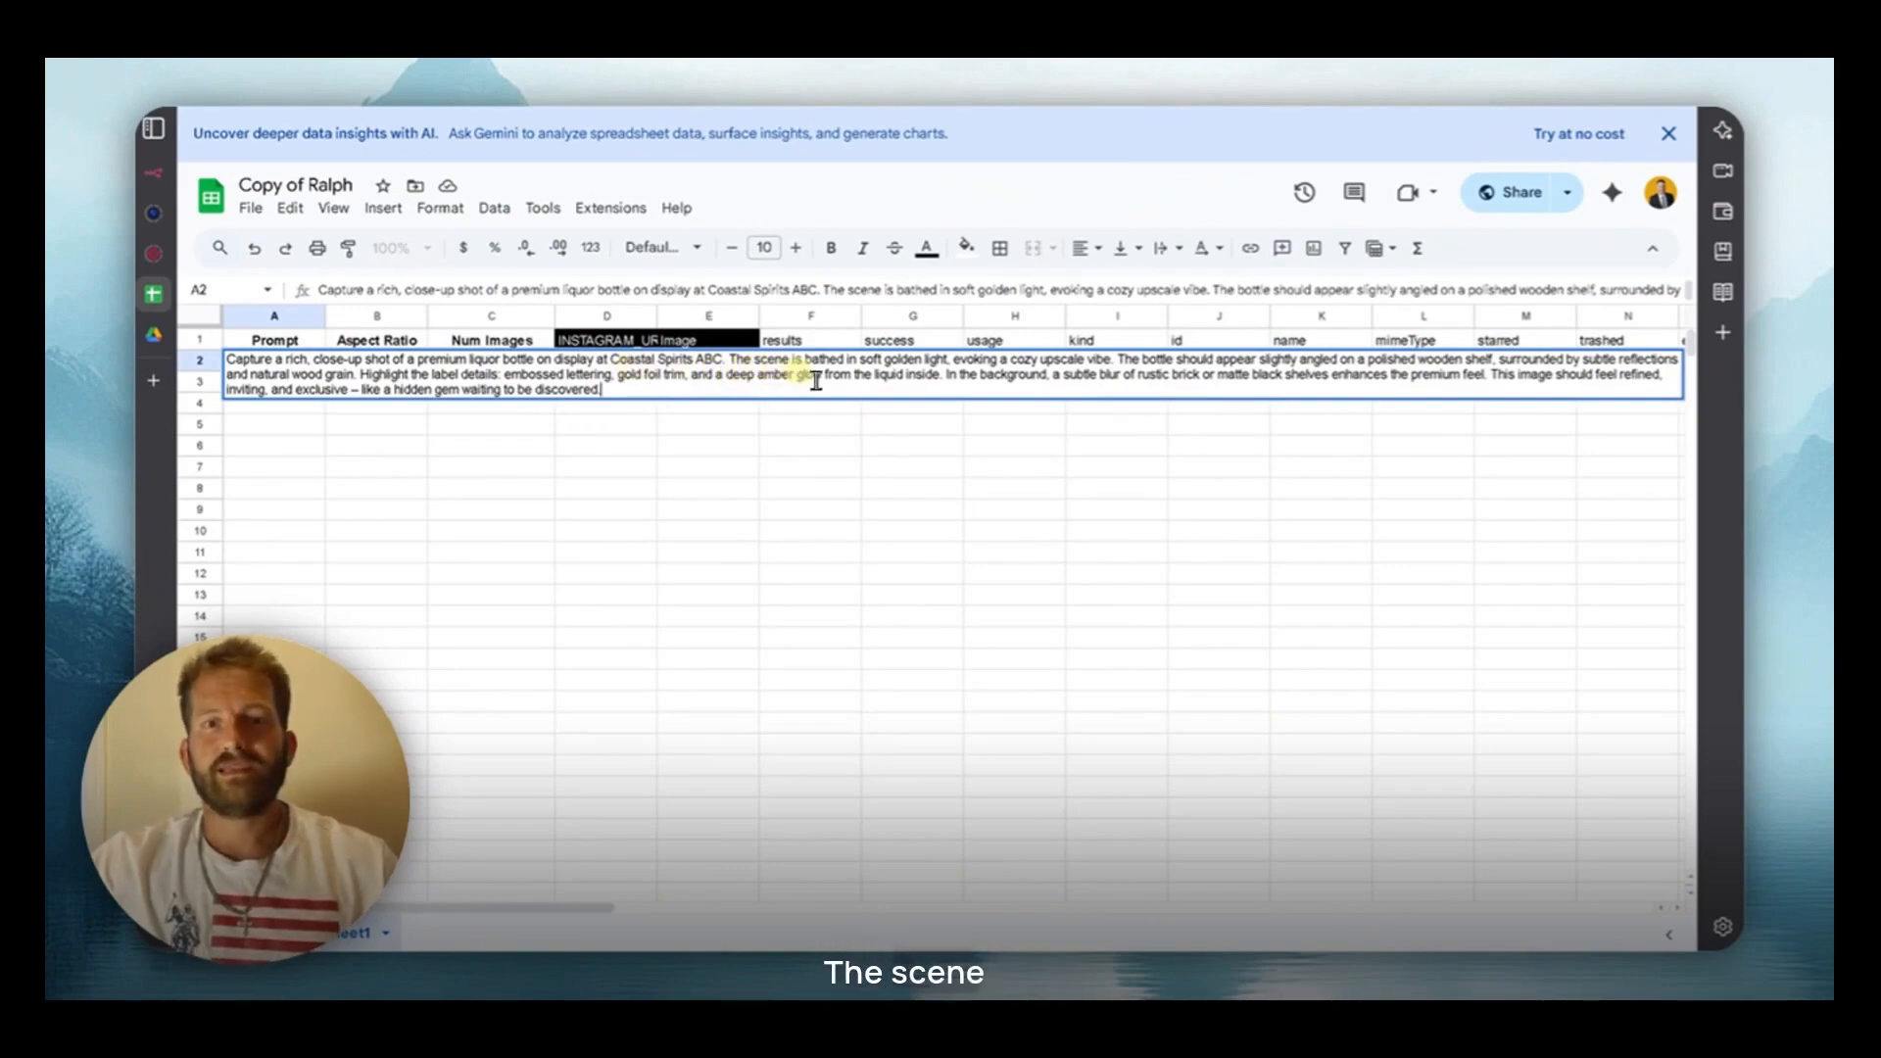
left_click(908, 361)
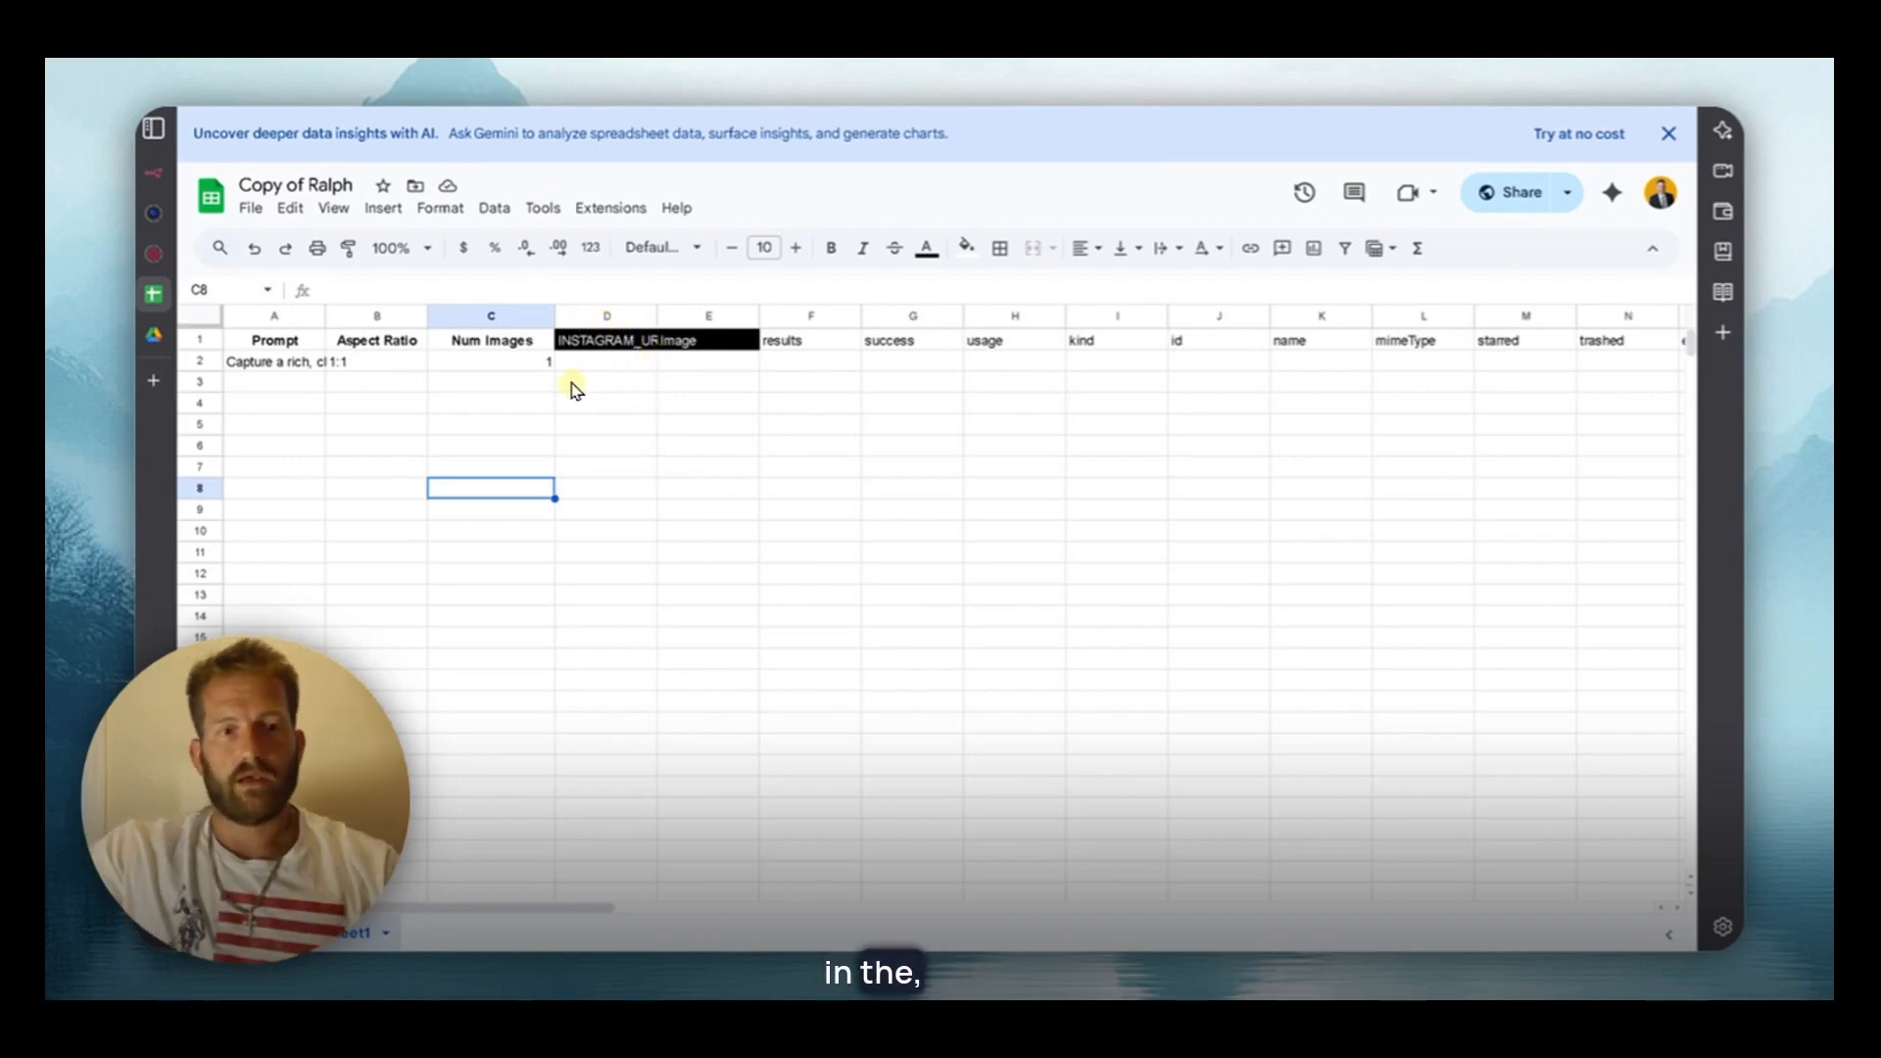
Switch to the Youtube Demo workflow in n8n and read its step-by-step setup notes
mouse_move(143, 261)
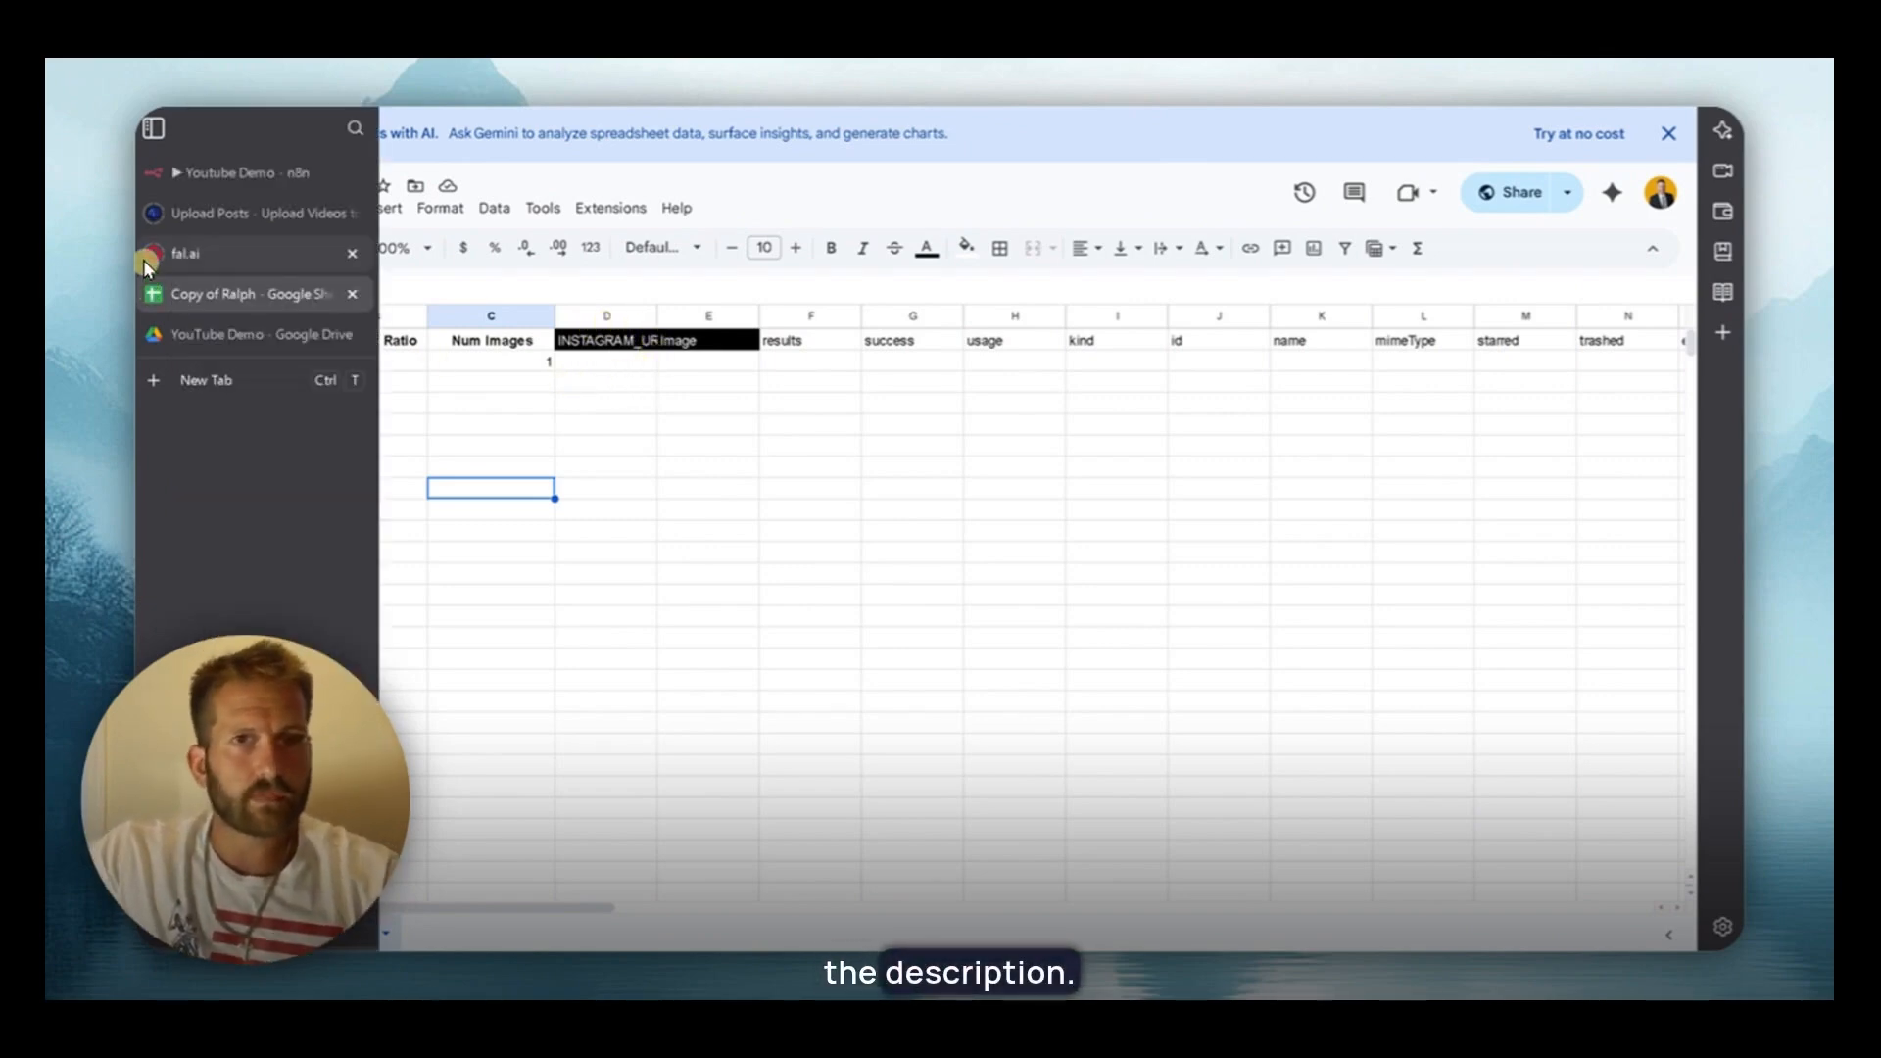
left_click(257, 175)
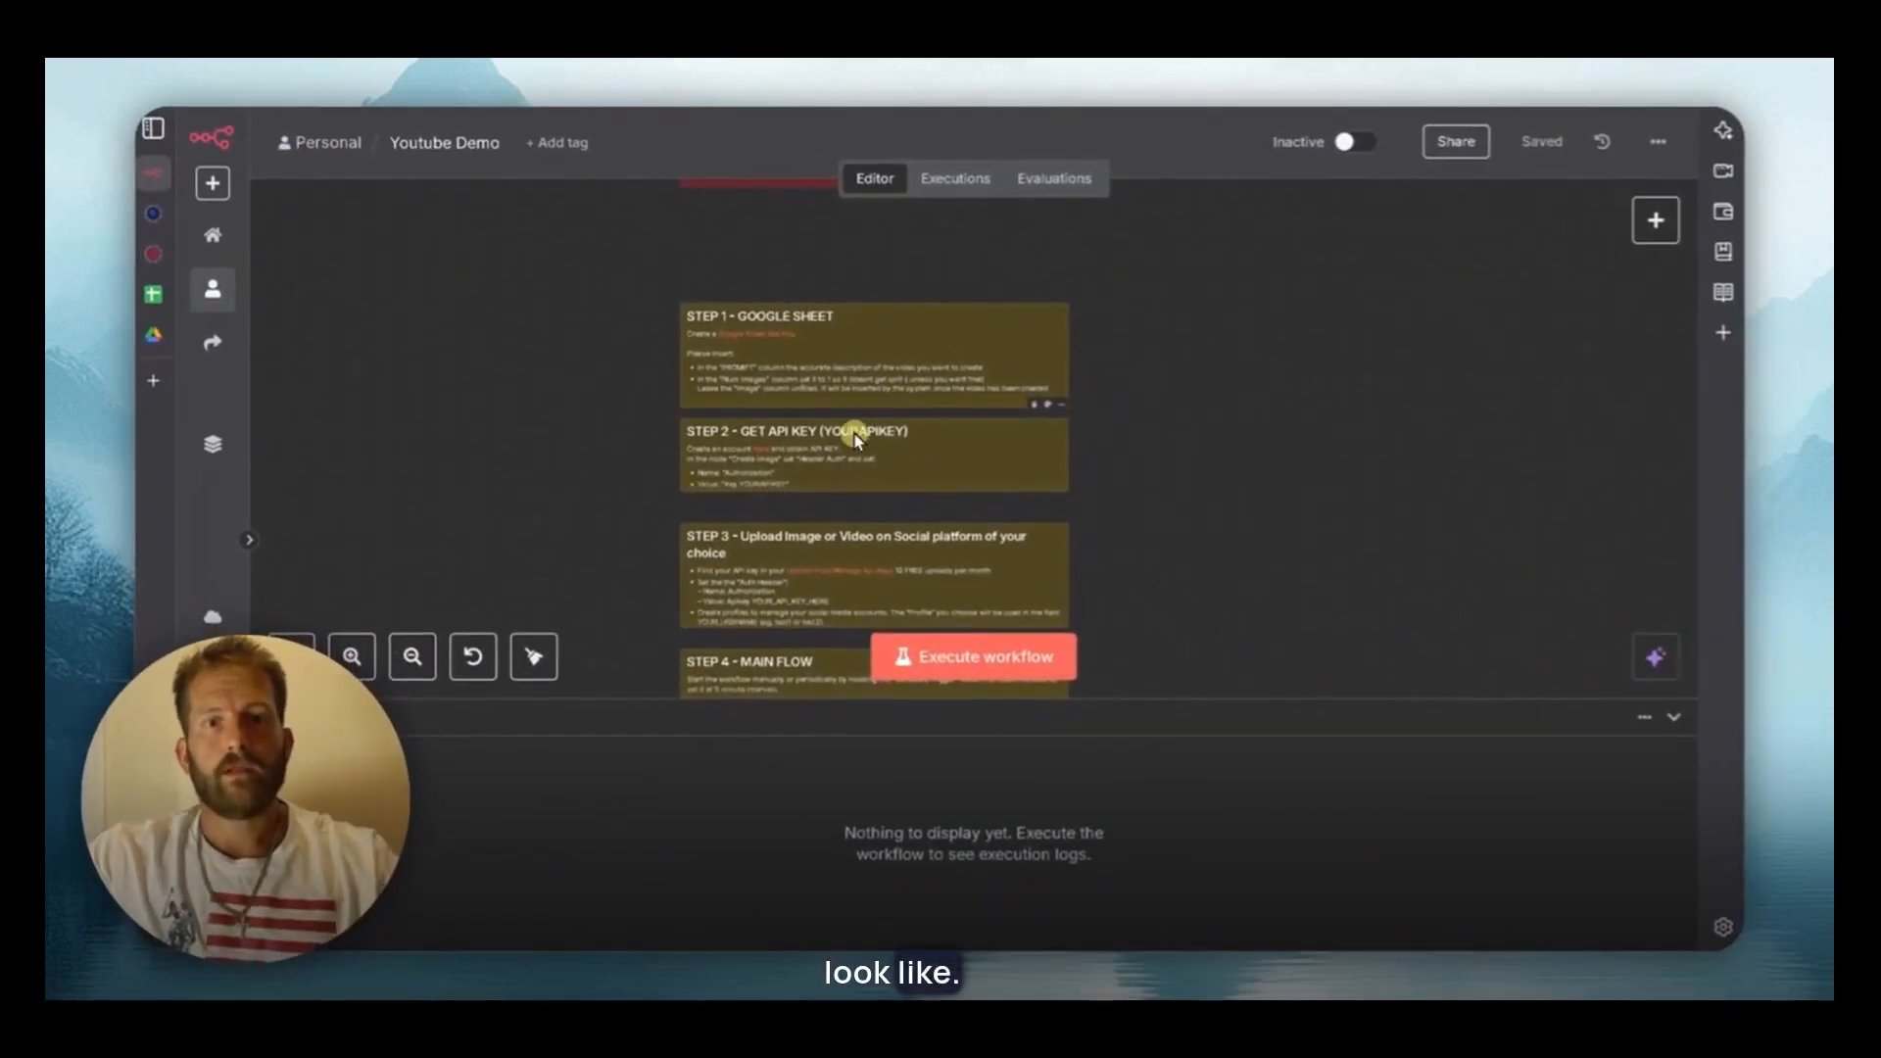
scroll(939, 474, "down", 1)
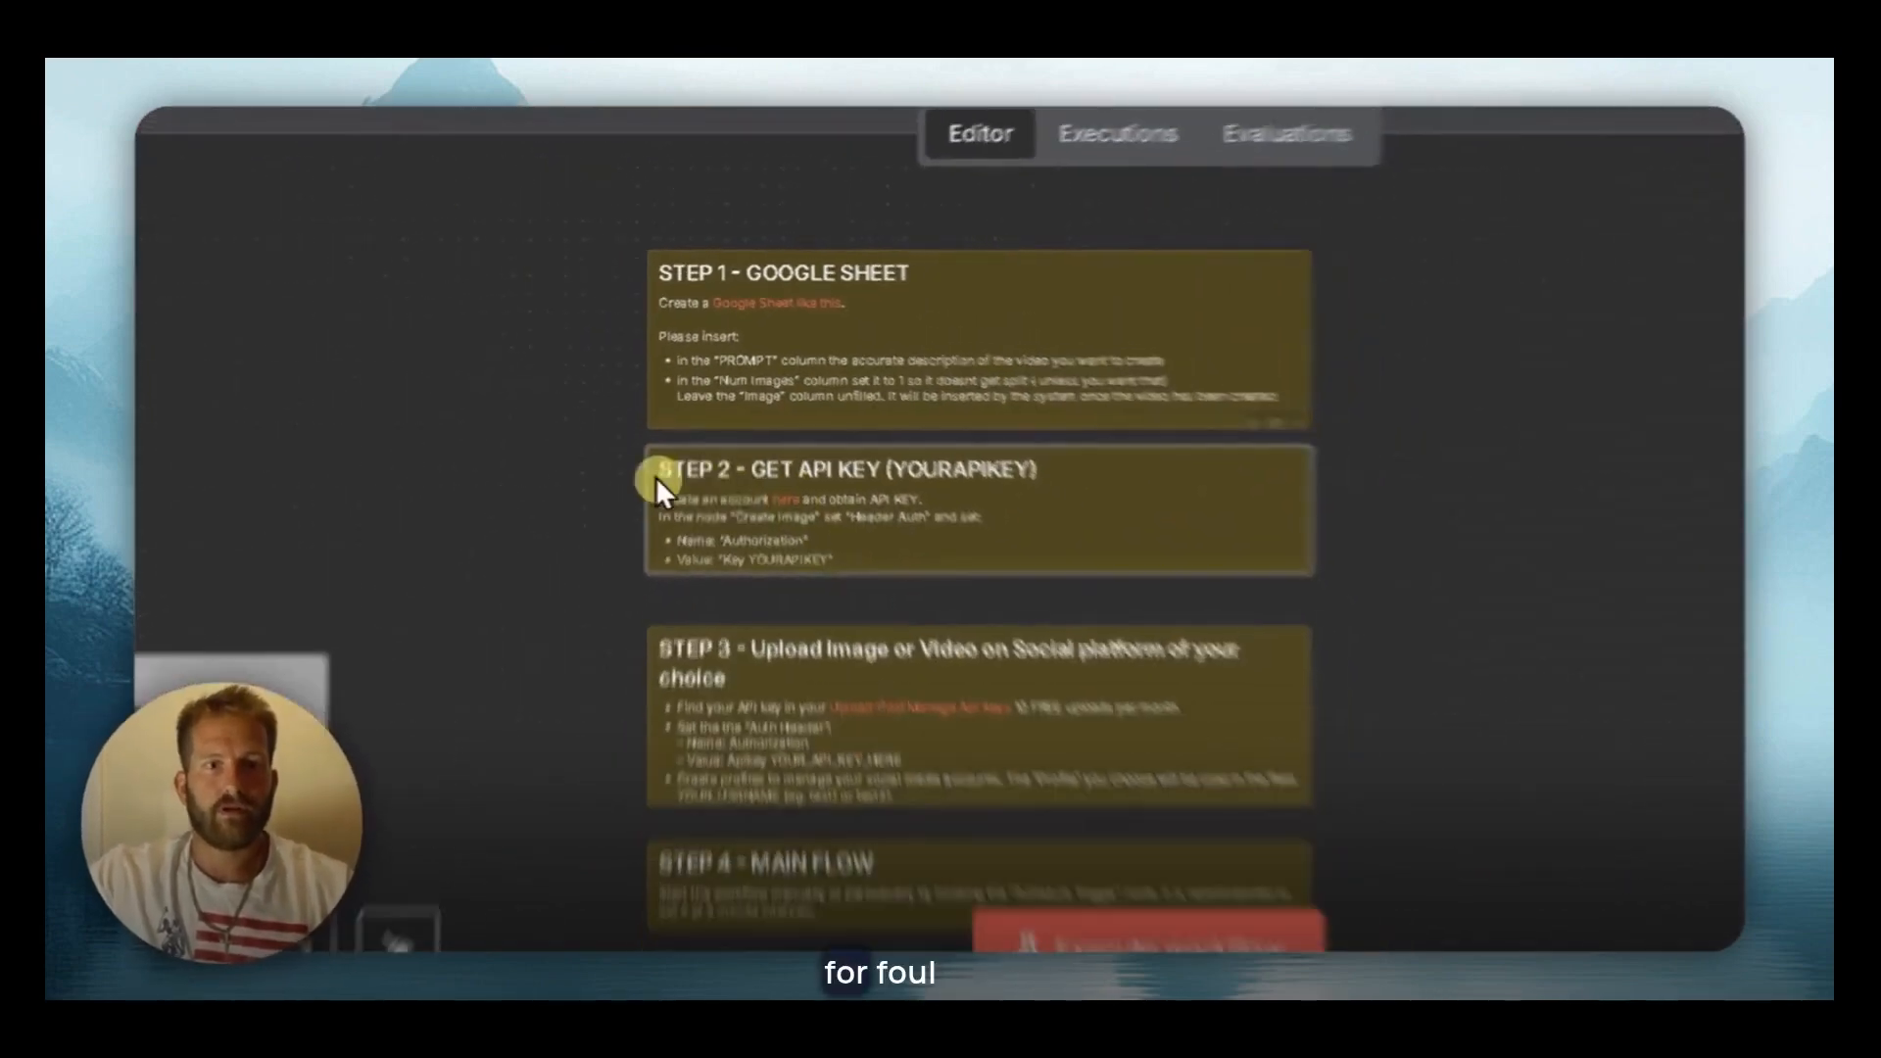
Switch to fal.ai, examine the form for adding an API-scope key, and close it without creating a key
mouse_move(149, 255)
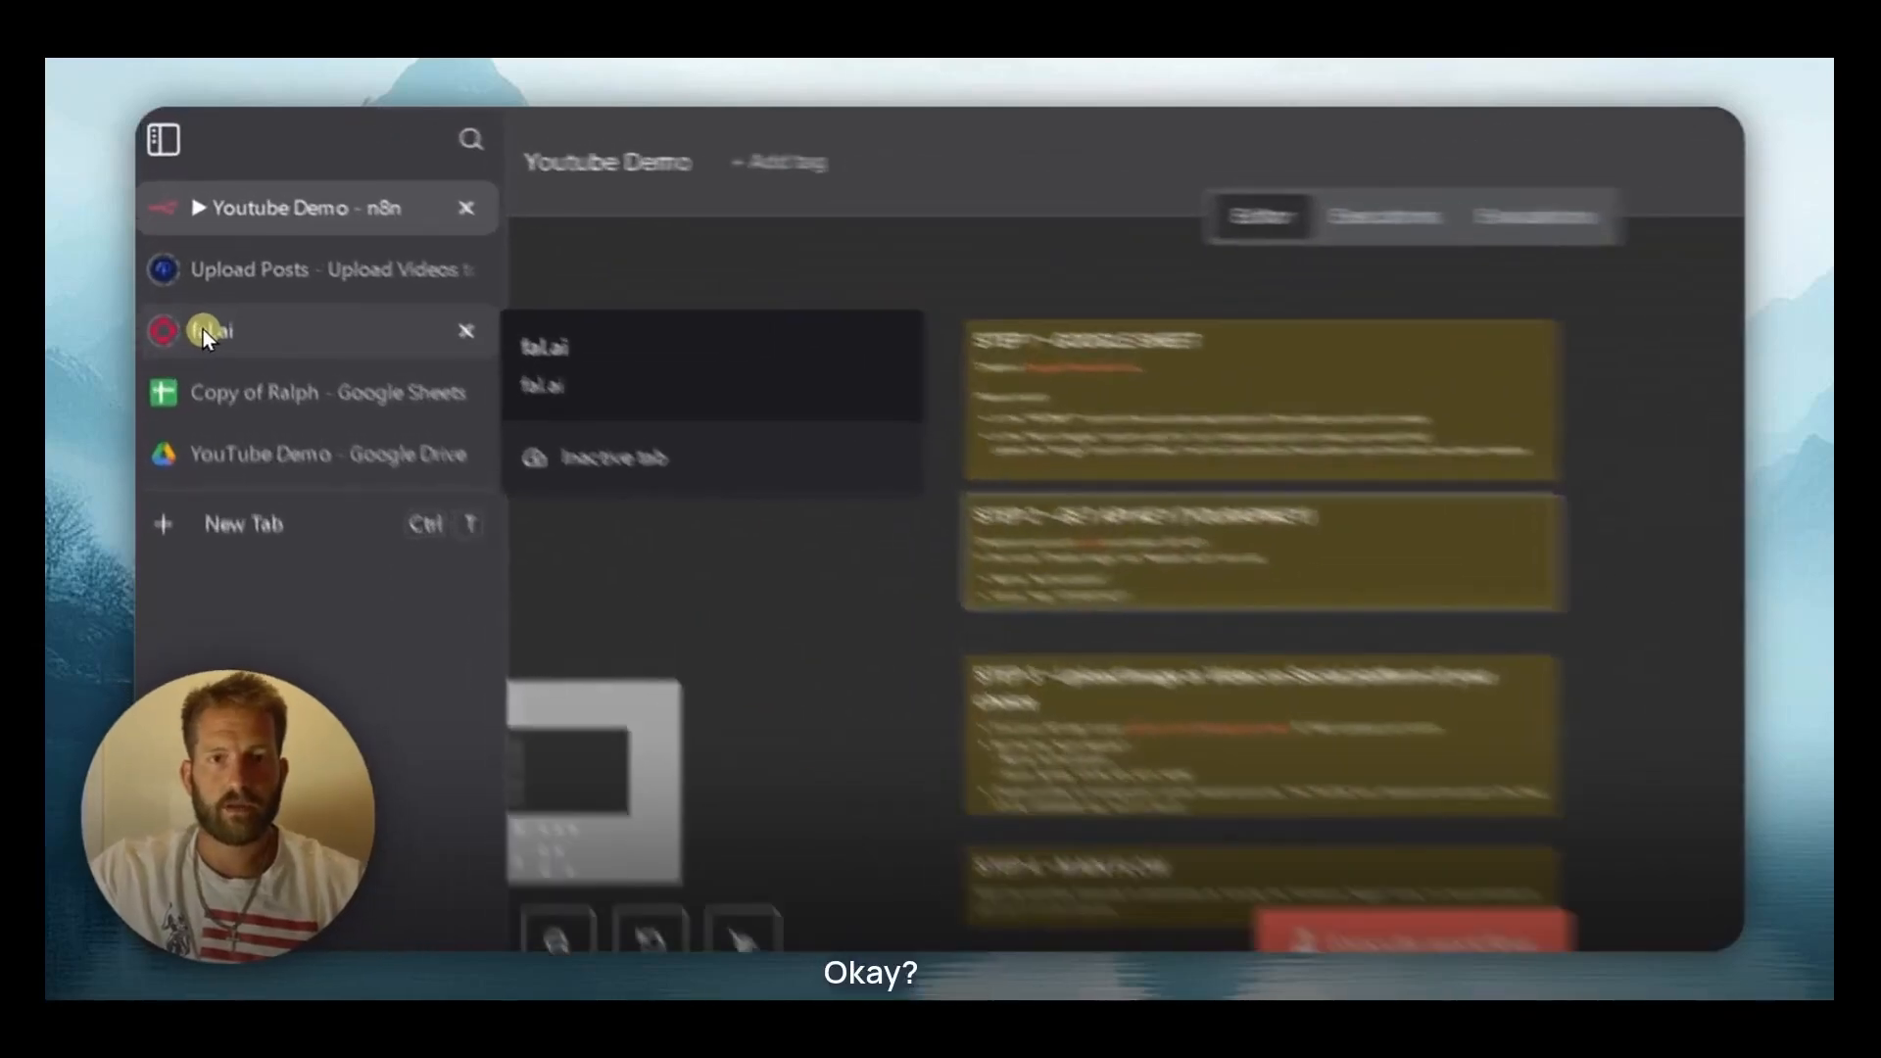
left_click(181, 257)
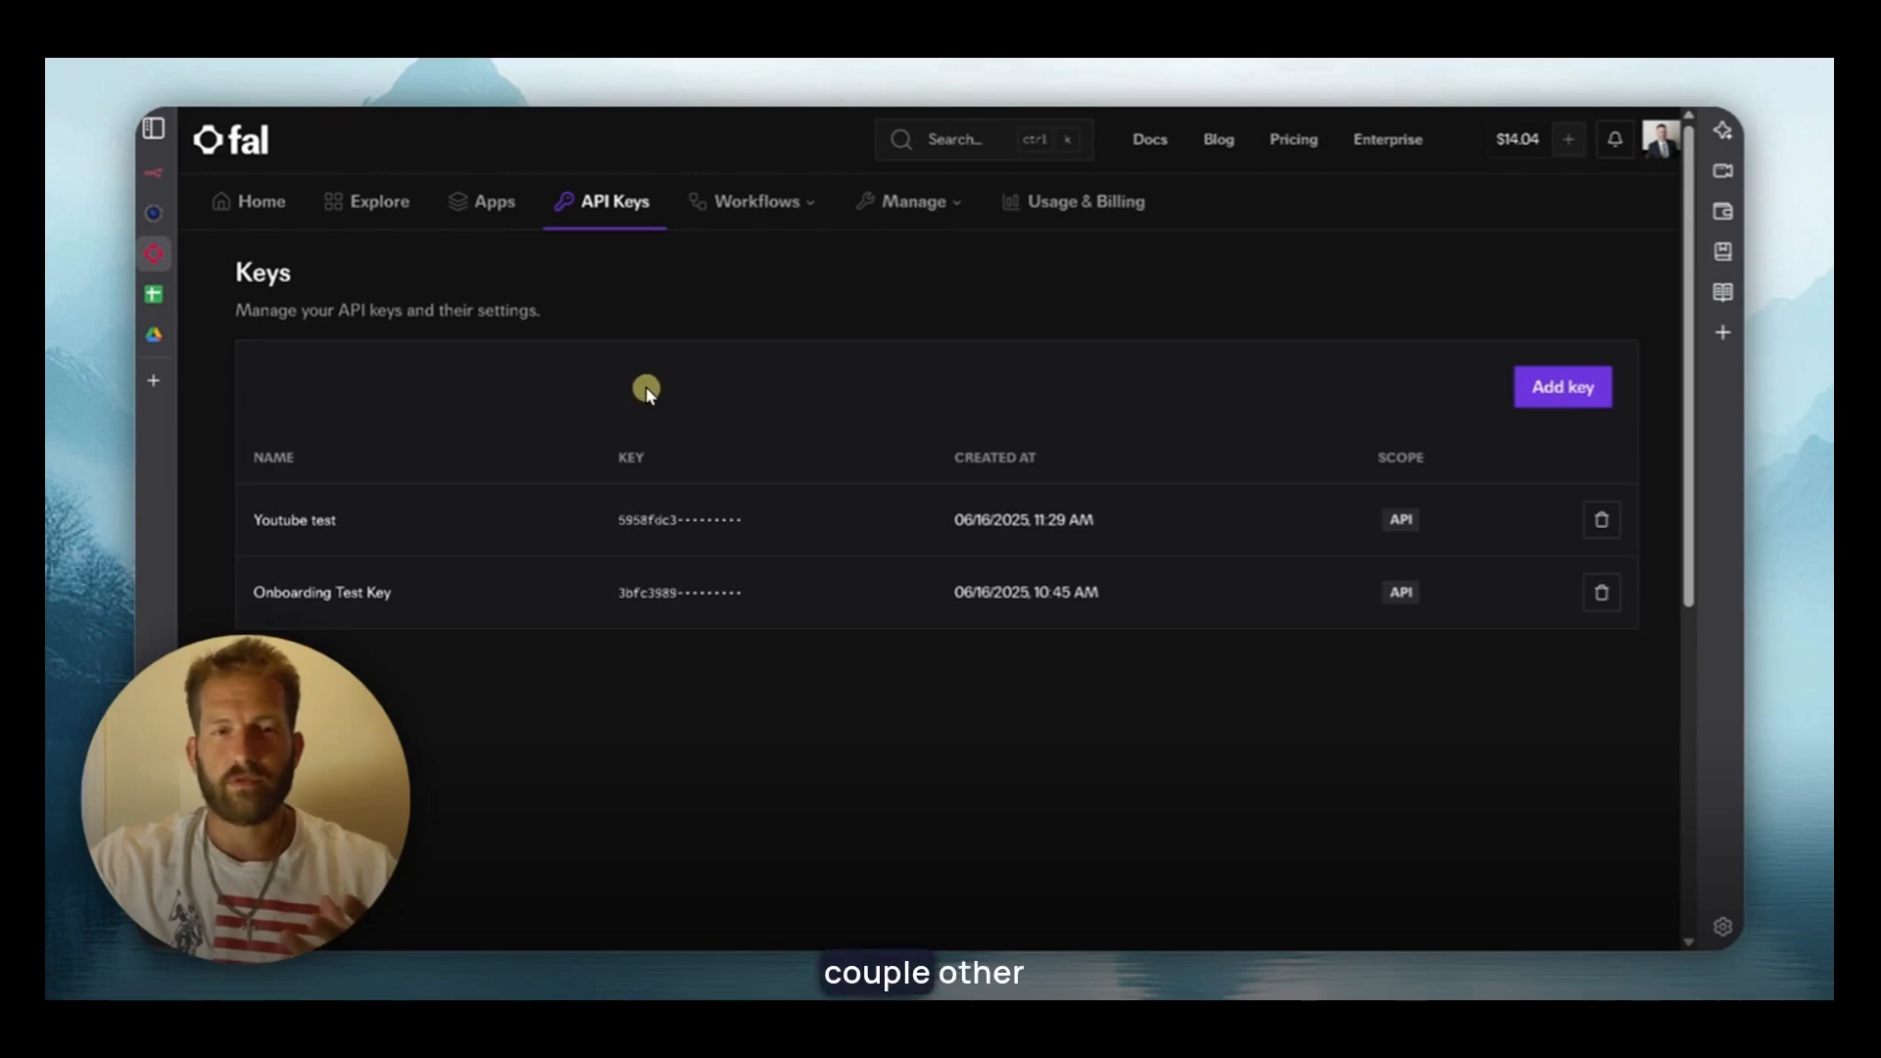
left_click(1568, 392)
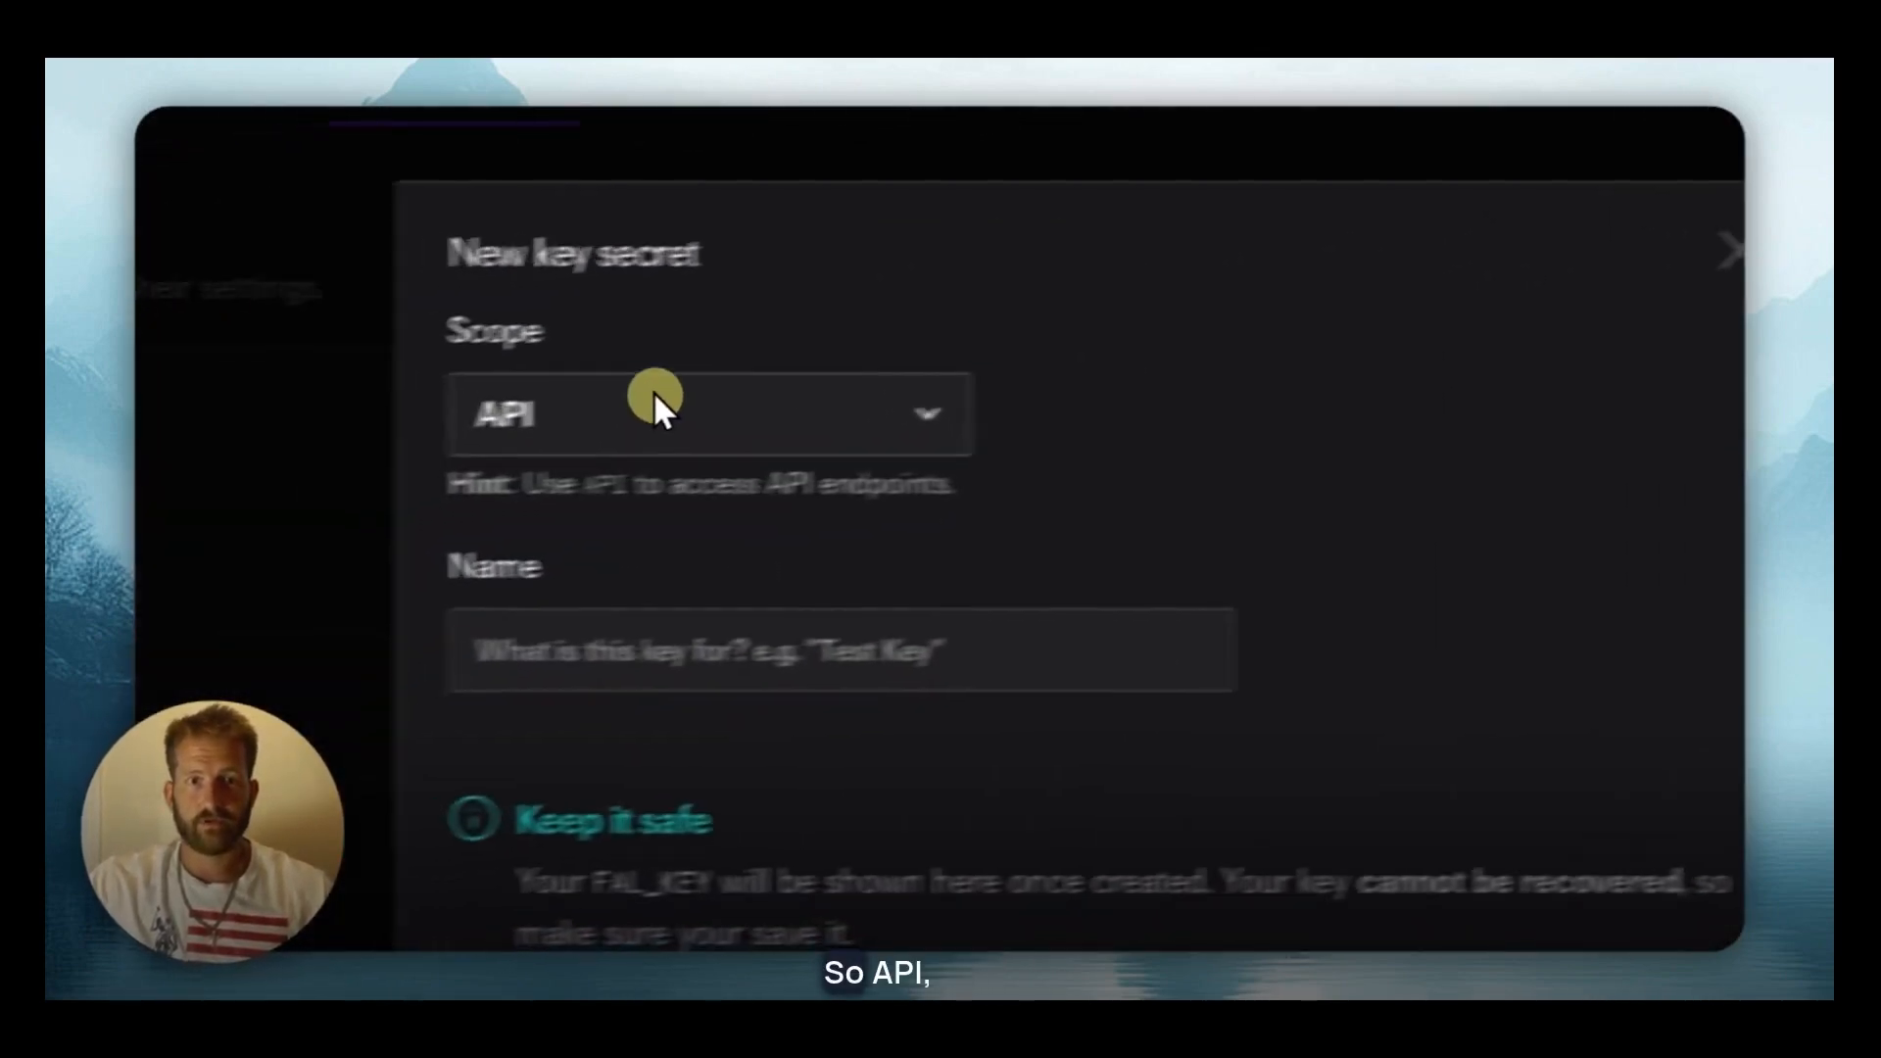
left_click(764, 632)
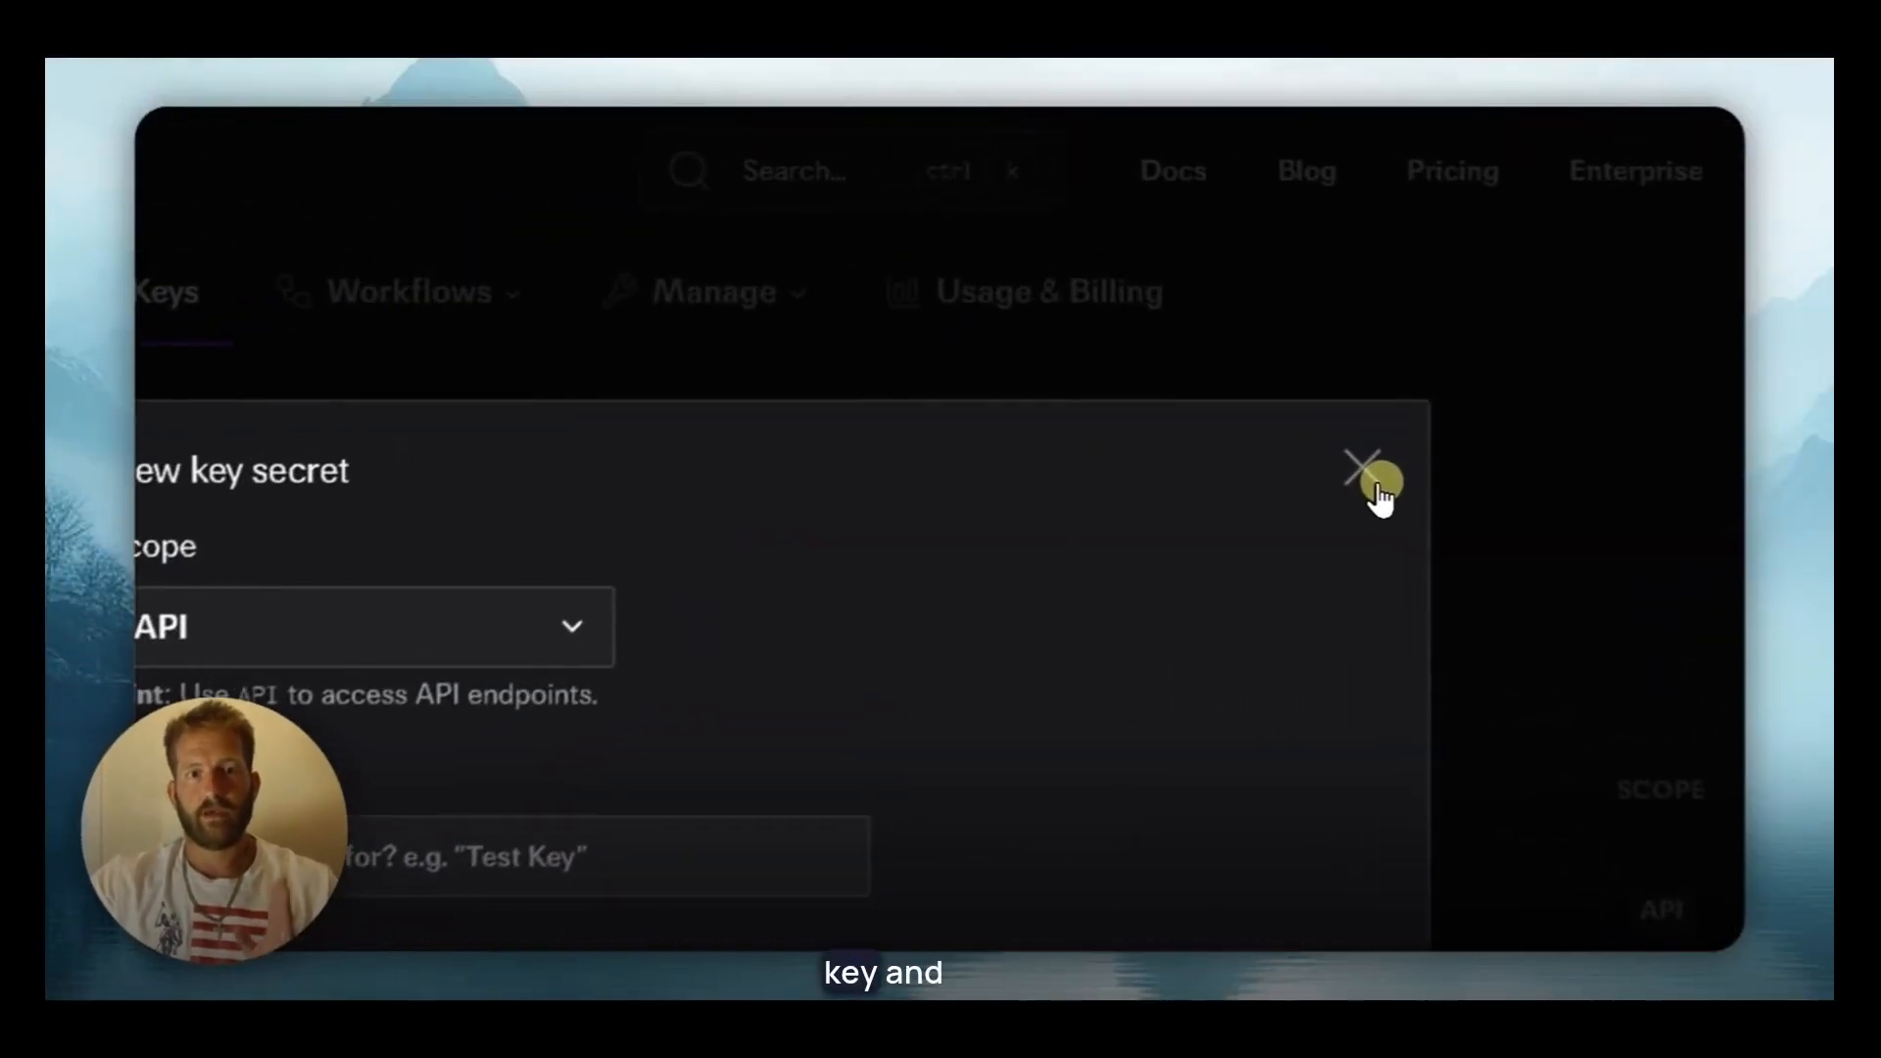
left_click(1250, 298)
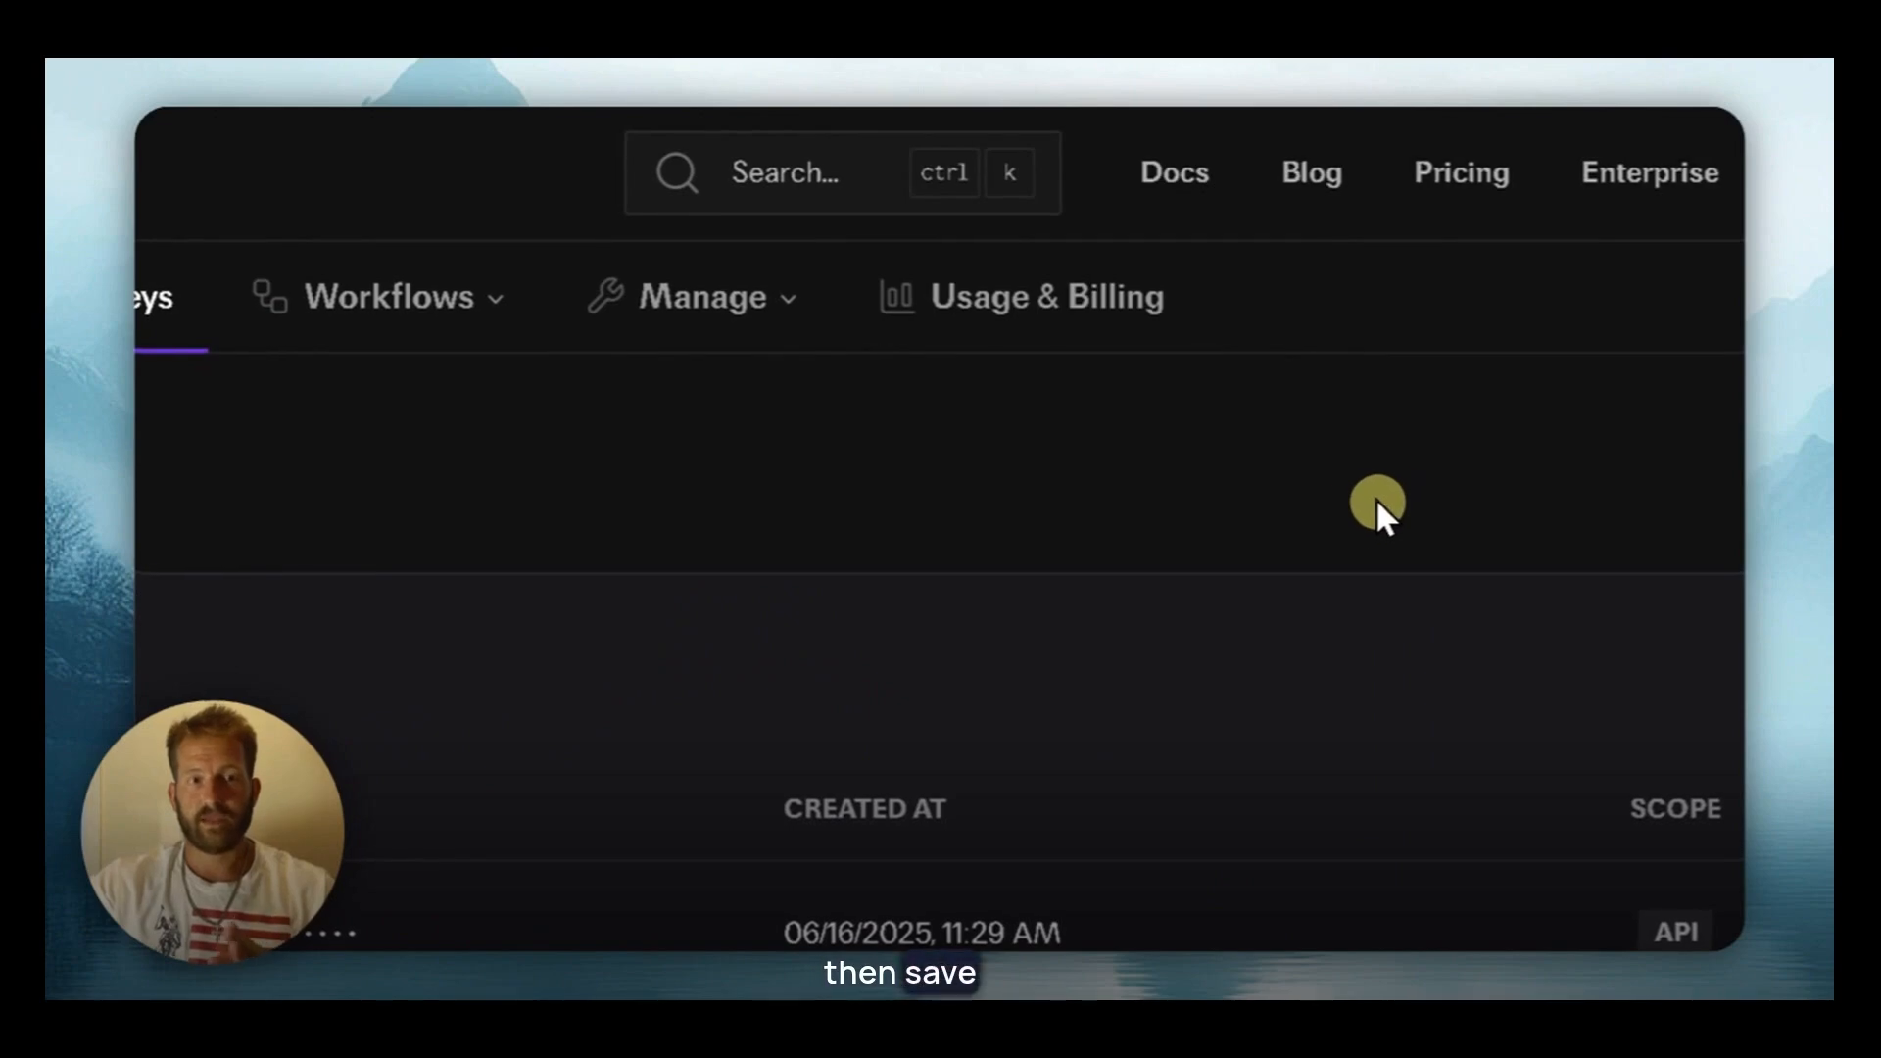
Return to the n8n workflow, open the Create Image node and inspect its UpdatedFalai Header Auth credential
mouse_move(151, 259)
left_click(321, 239)
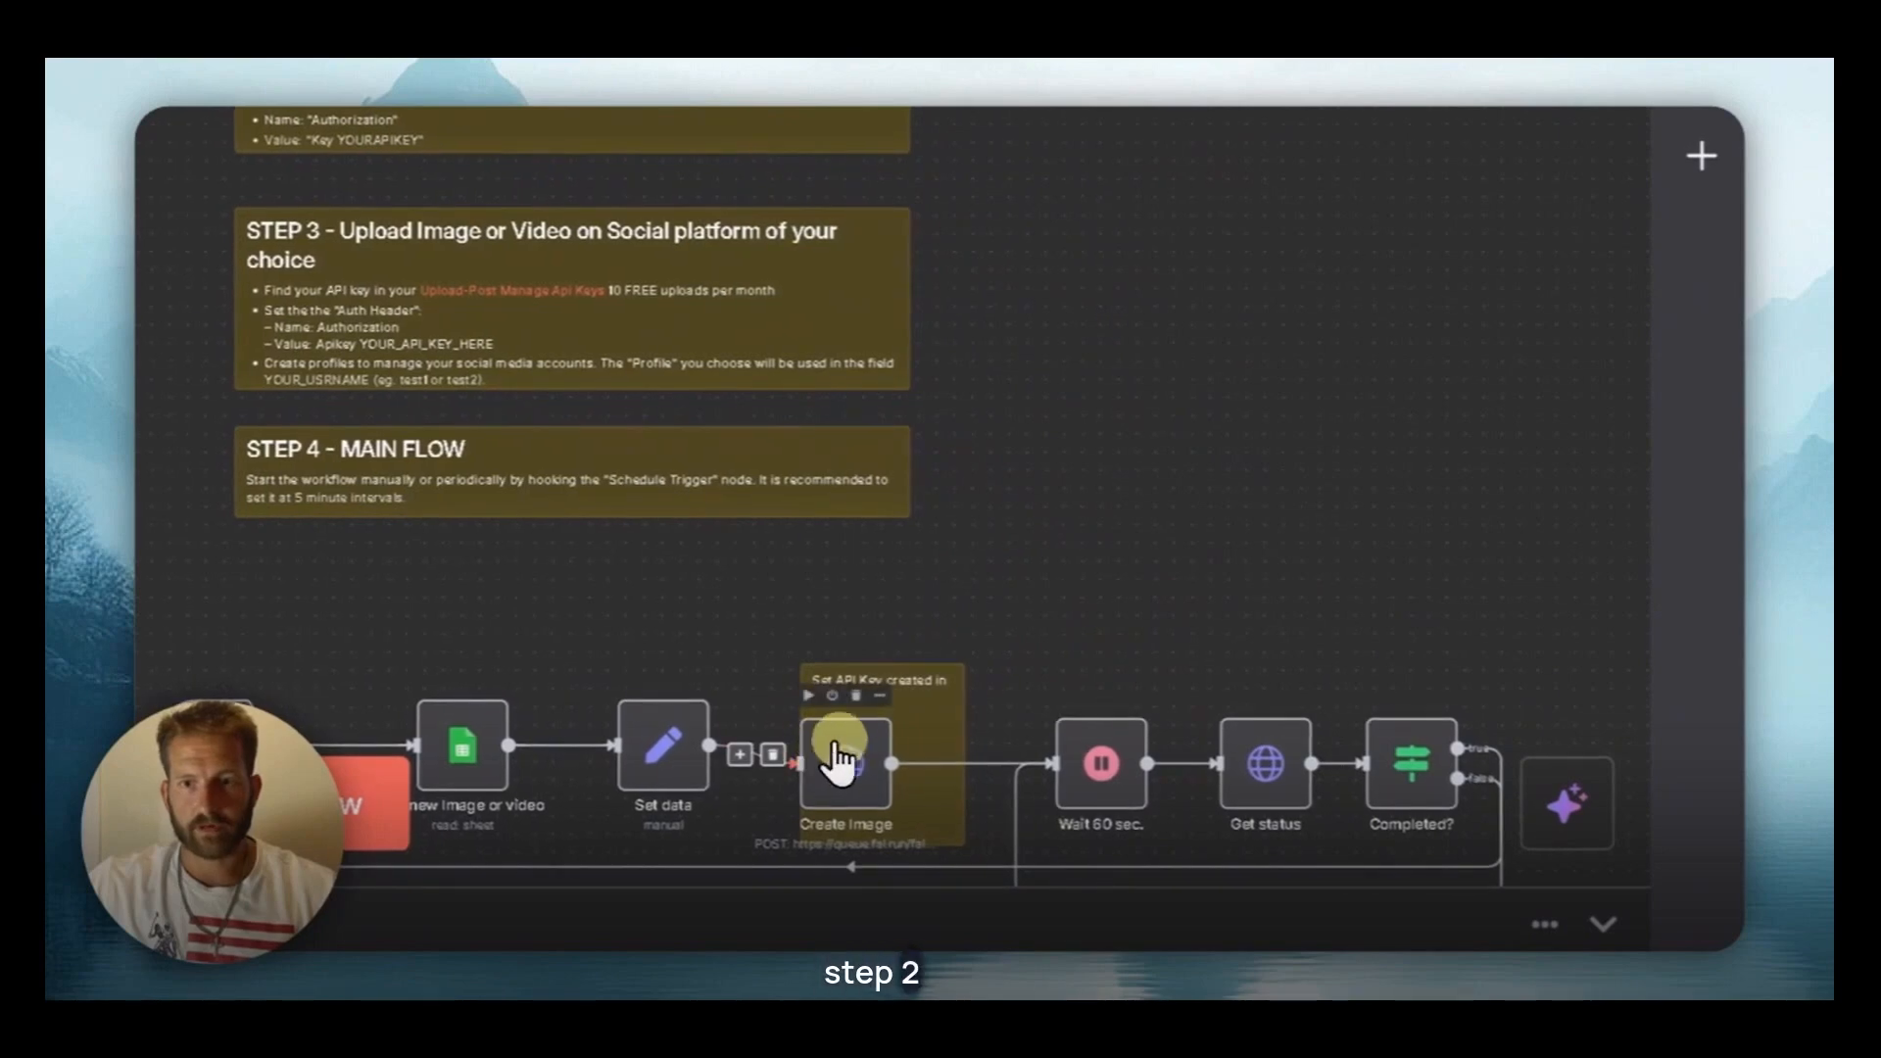
right_click(882, 704)
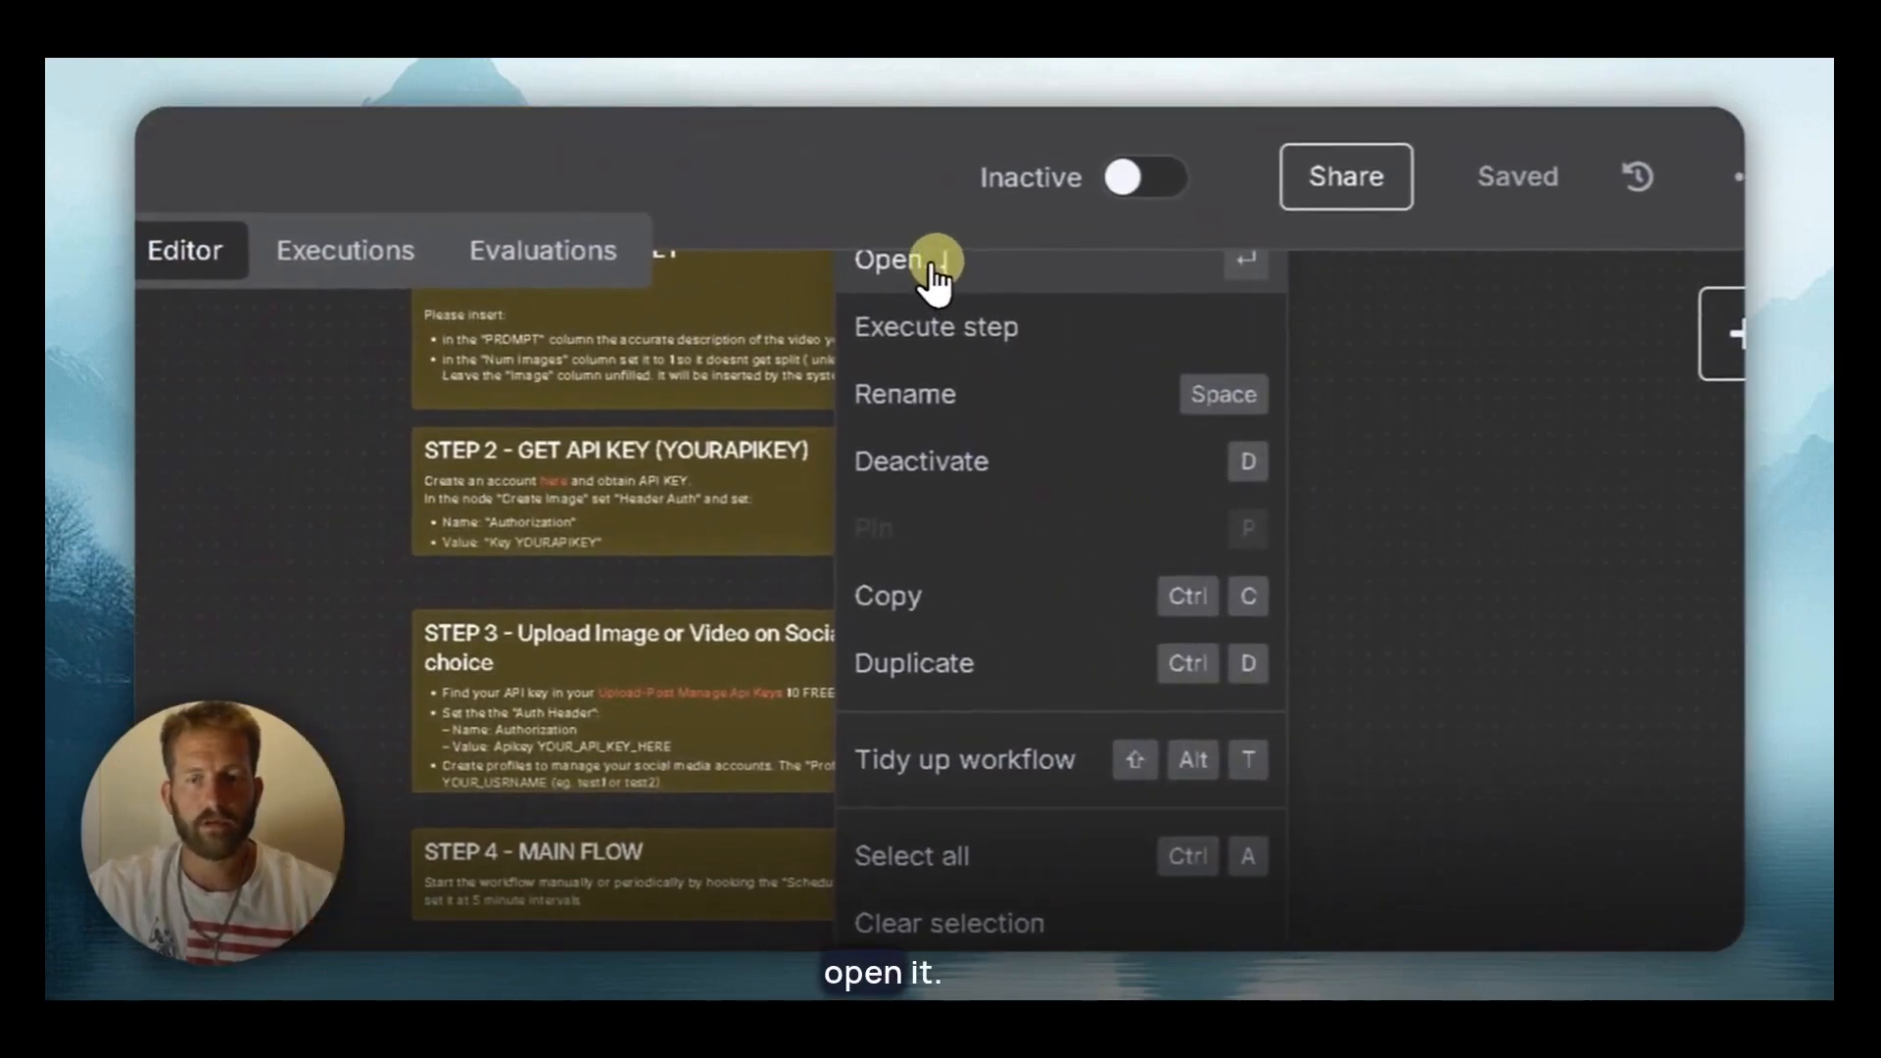
left_click(938, 272)
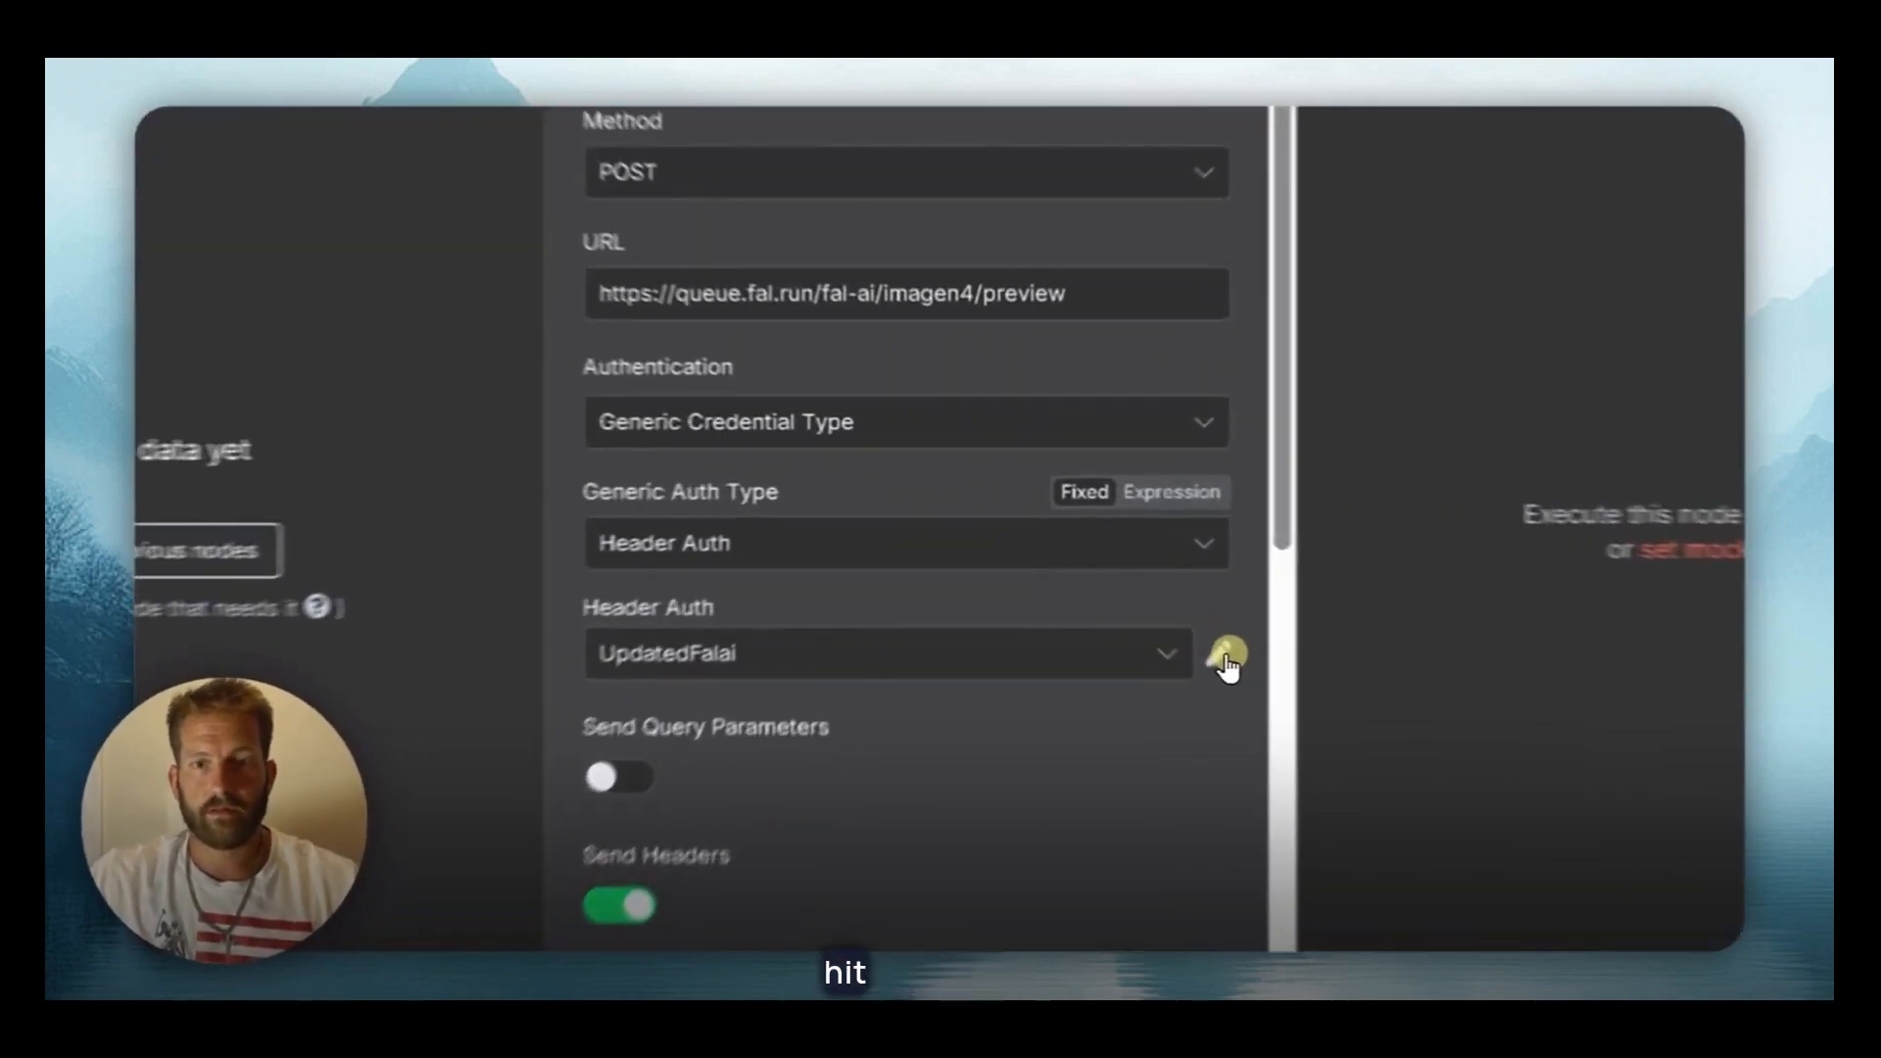
left_click(1228, 658)
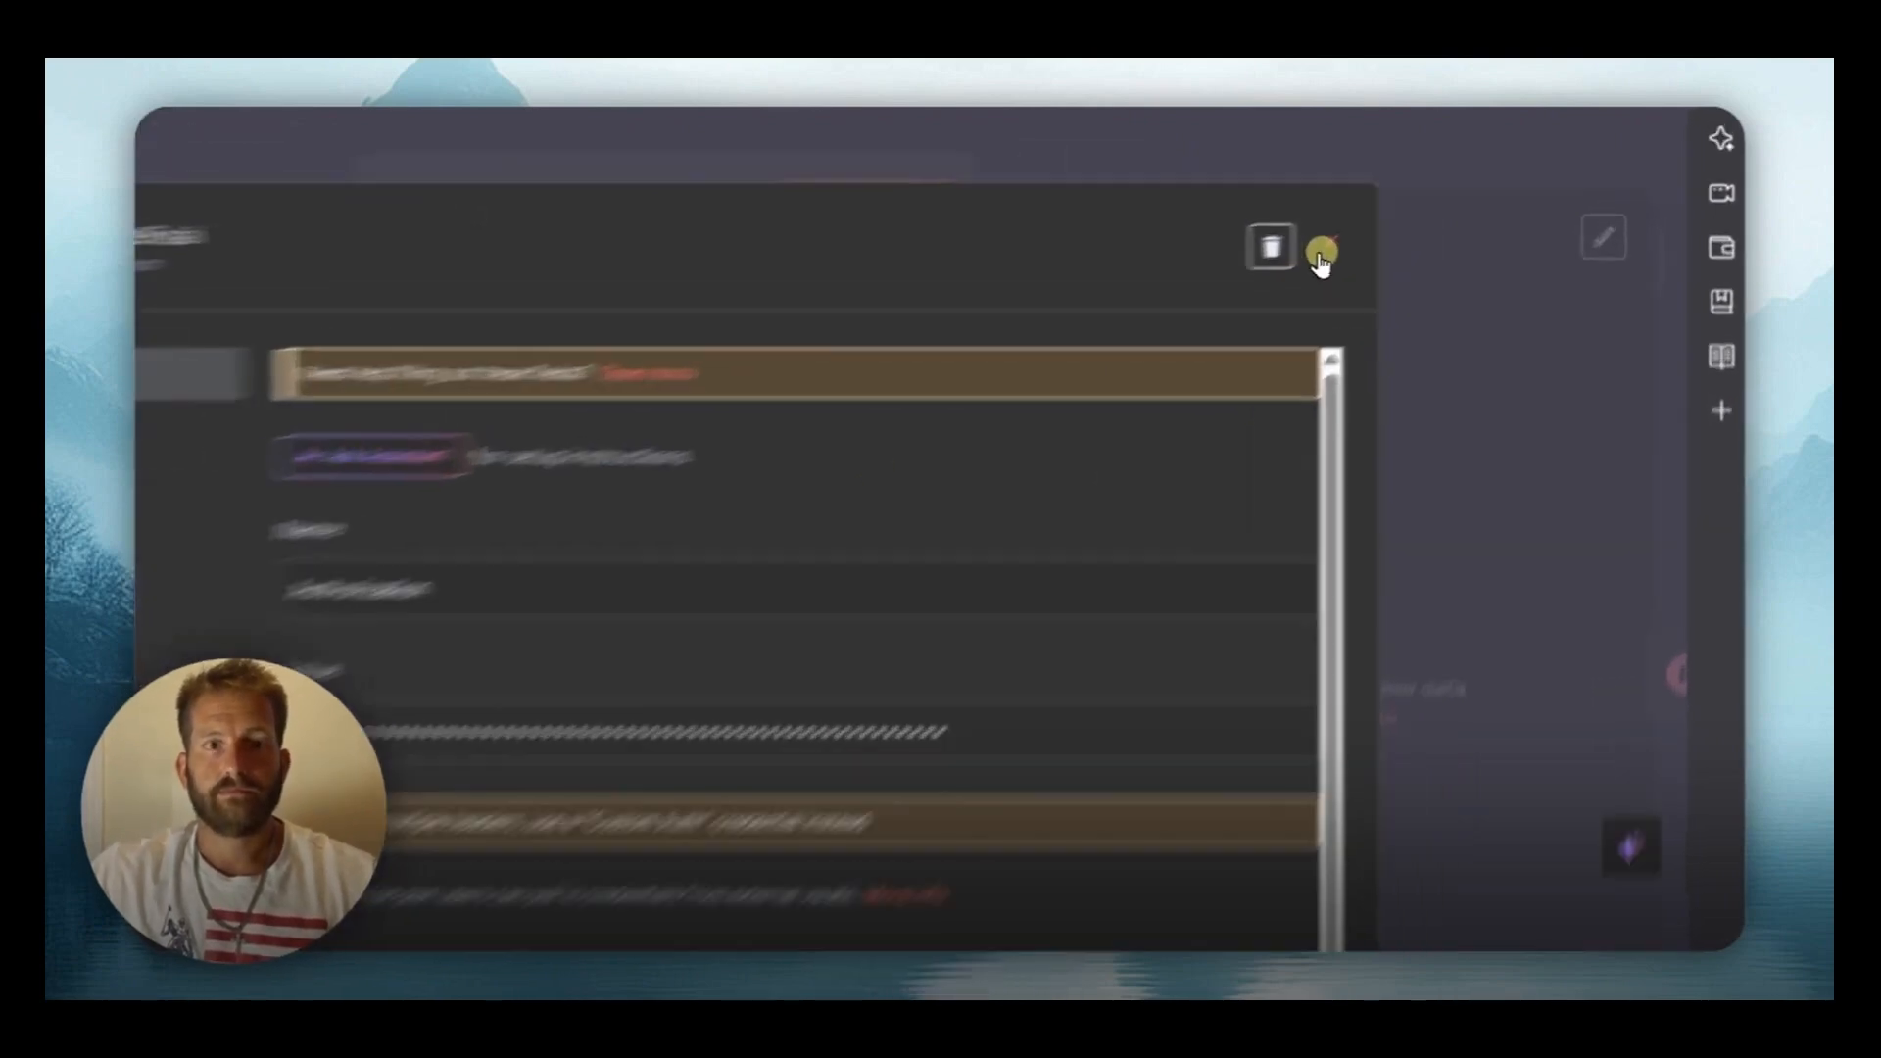
left_click(1433, 207)
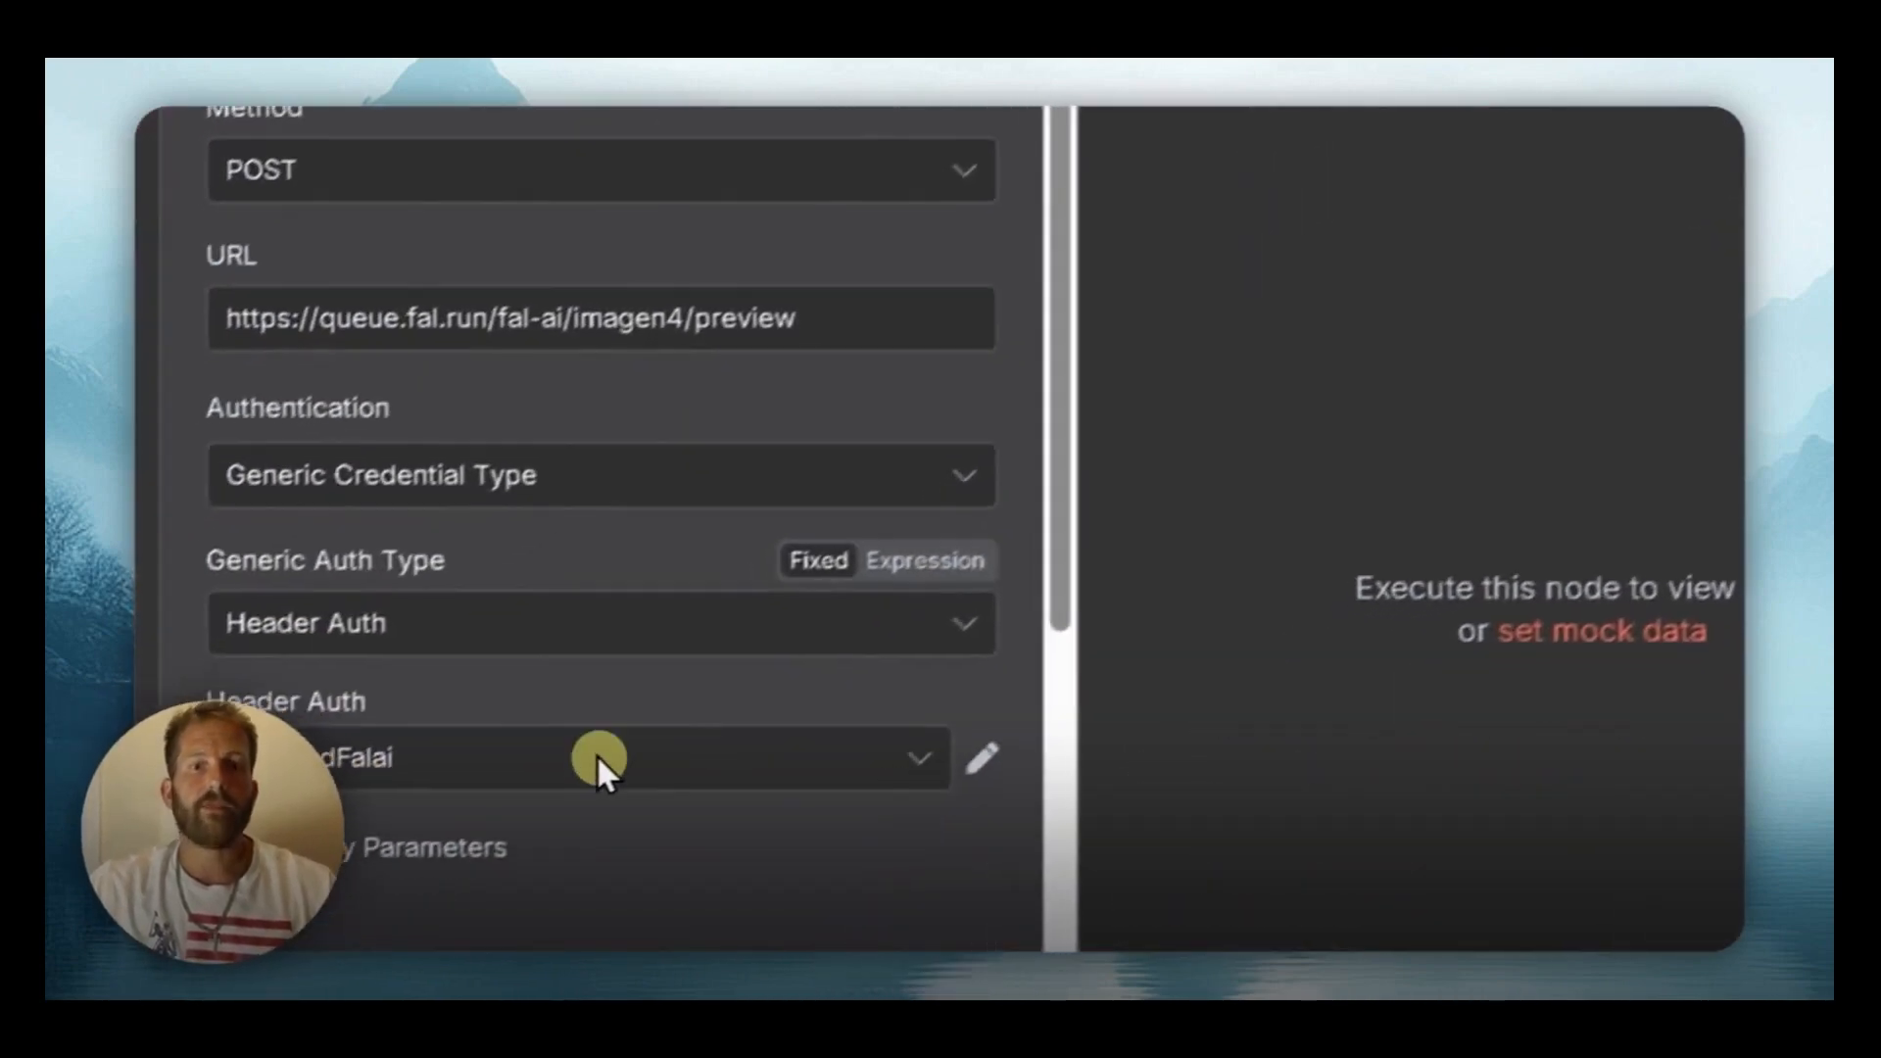
Review the Create Image node's header parameters and JSON prompt body, and return to the canvas
scroll(940, 673, "down", 5)
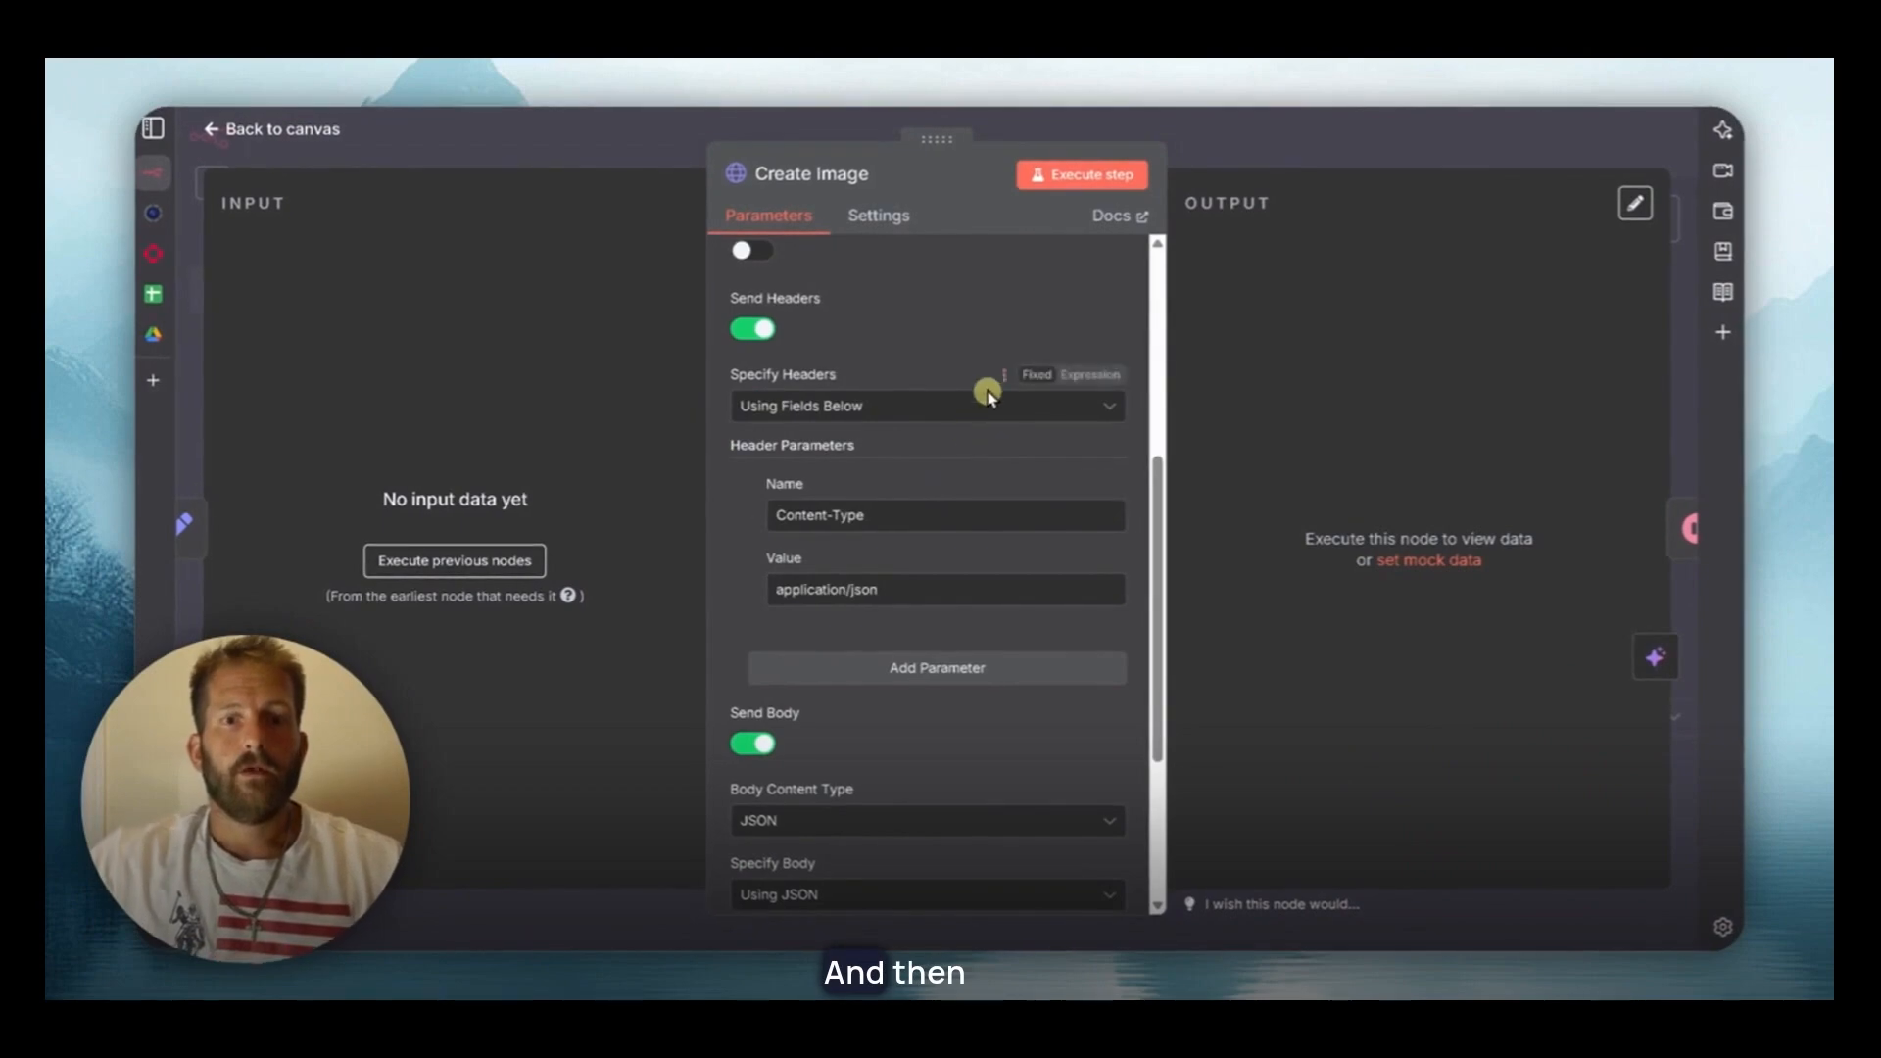
scroll(891, 335, "down", 1)
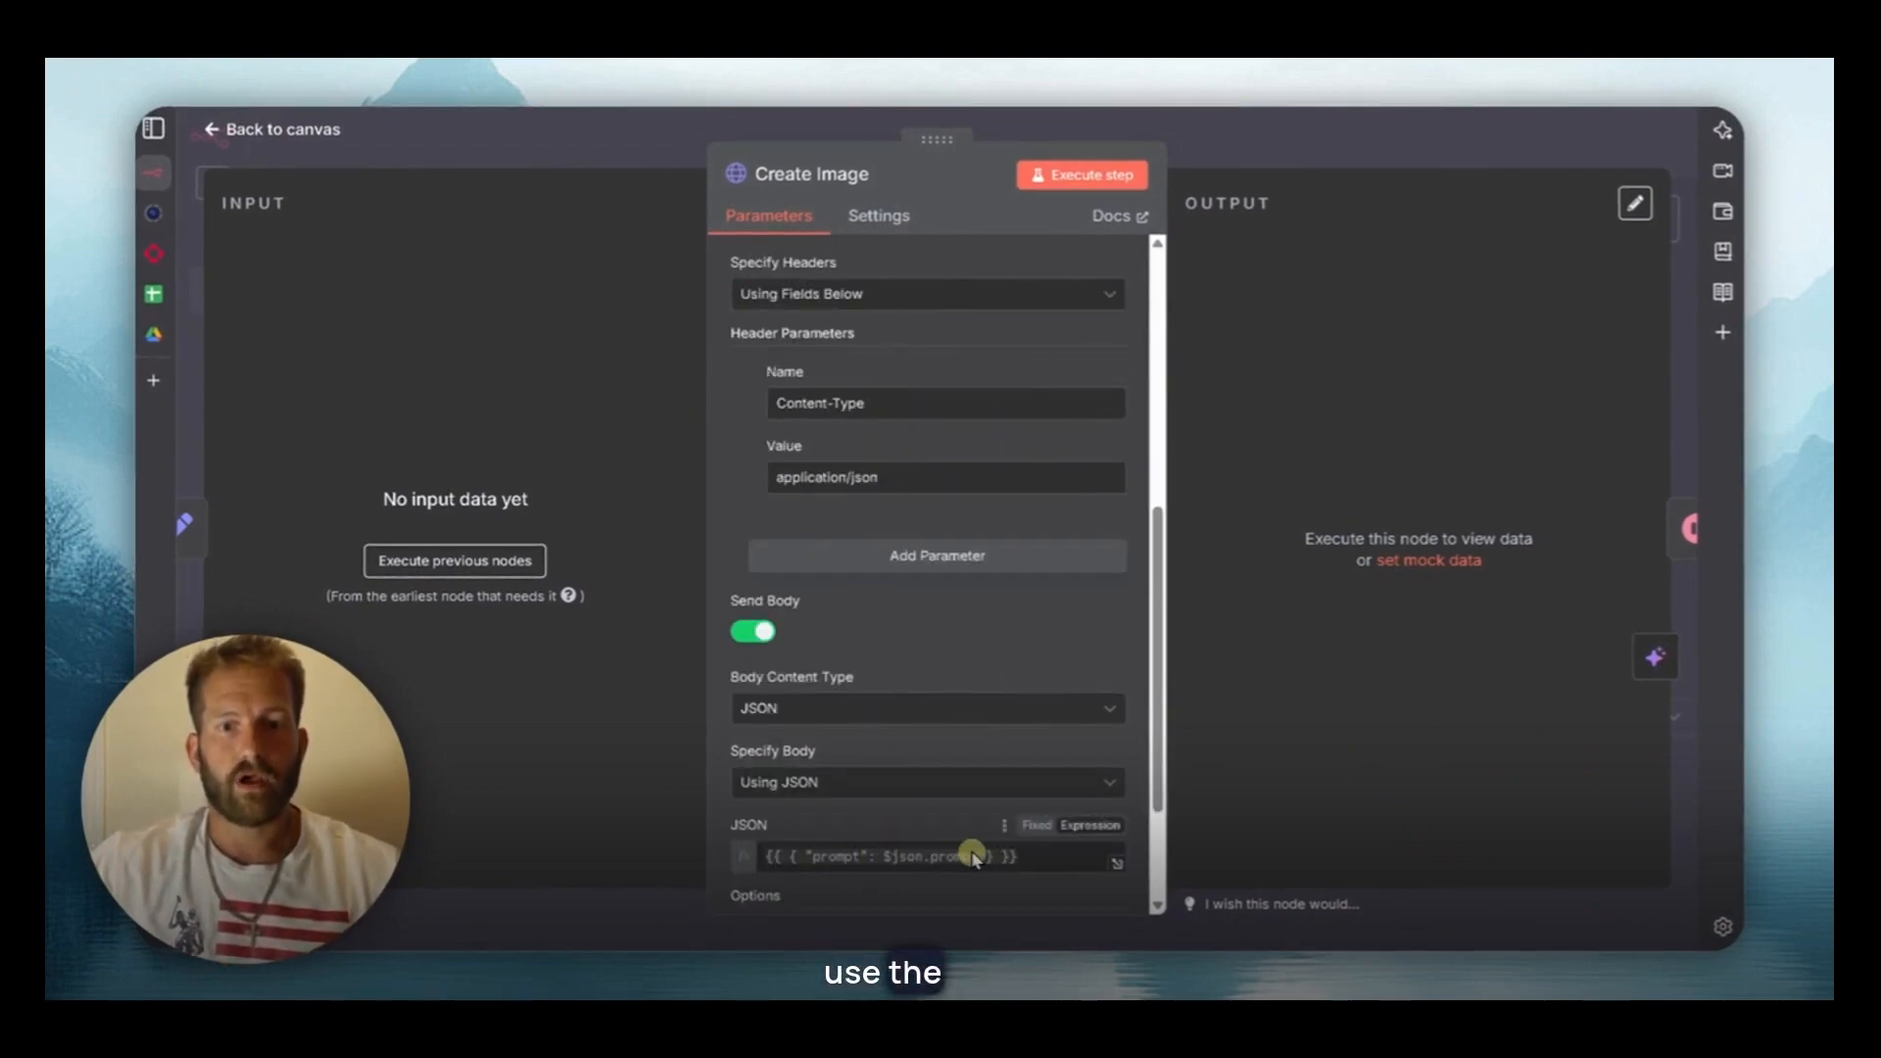
scroll(926, 765, "down", 2)
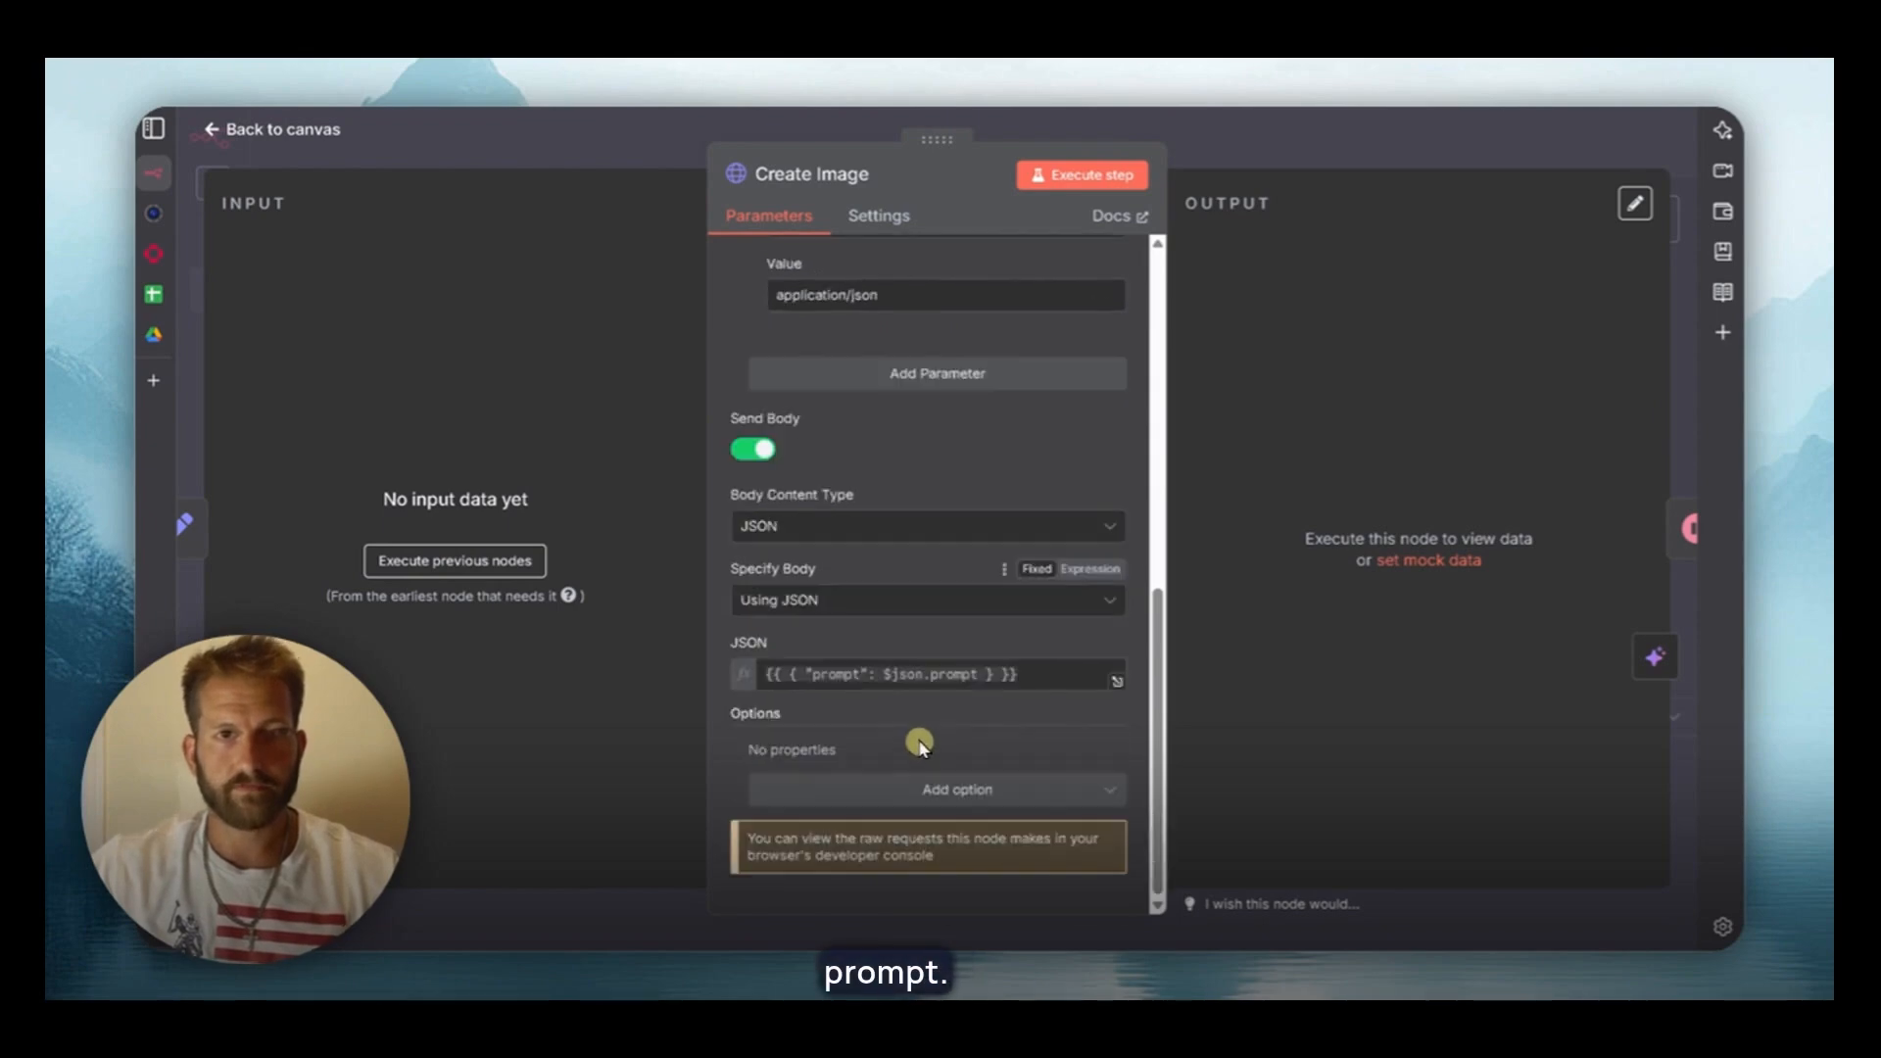
scroll(979, 676, "up", 1)
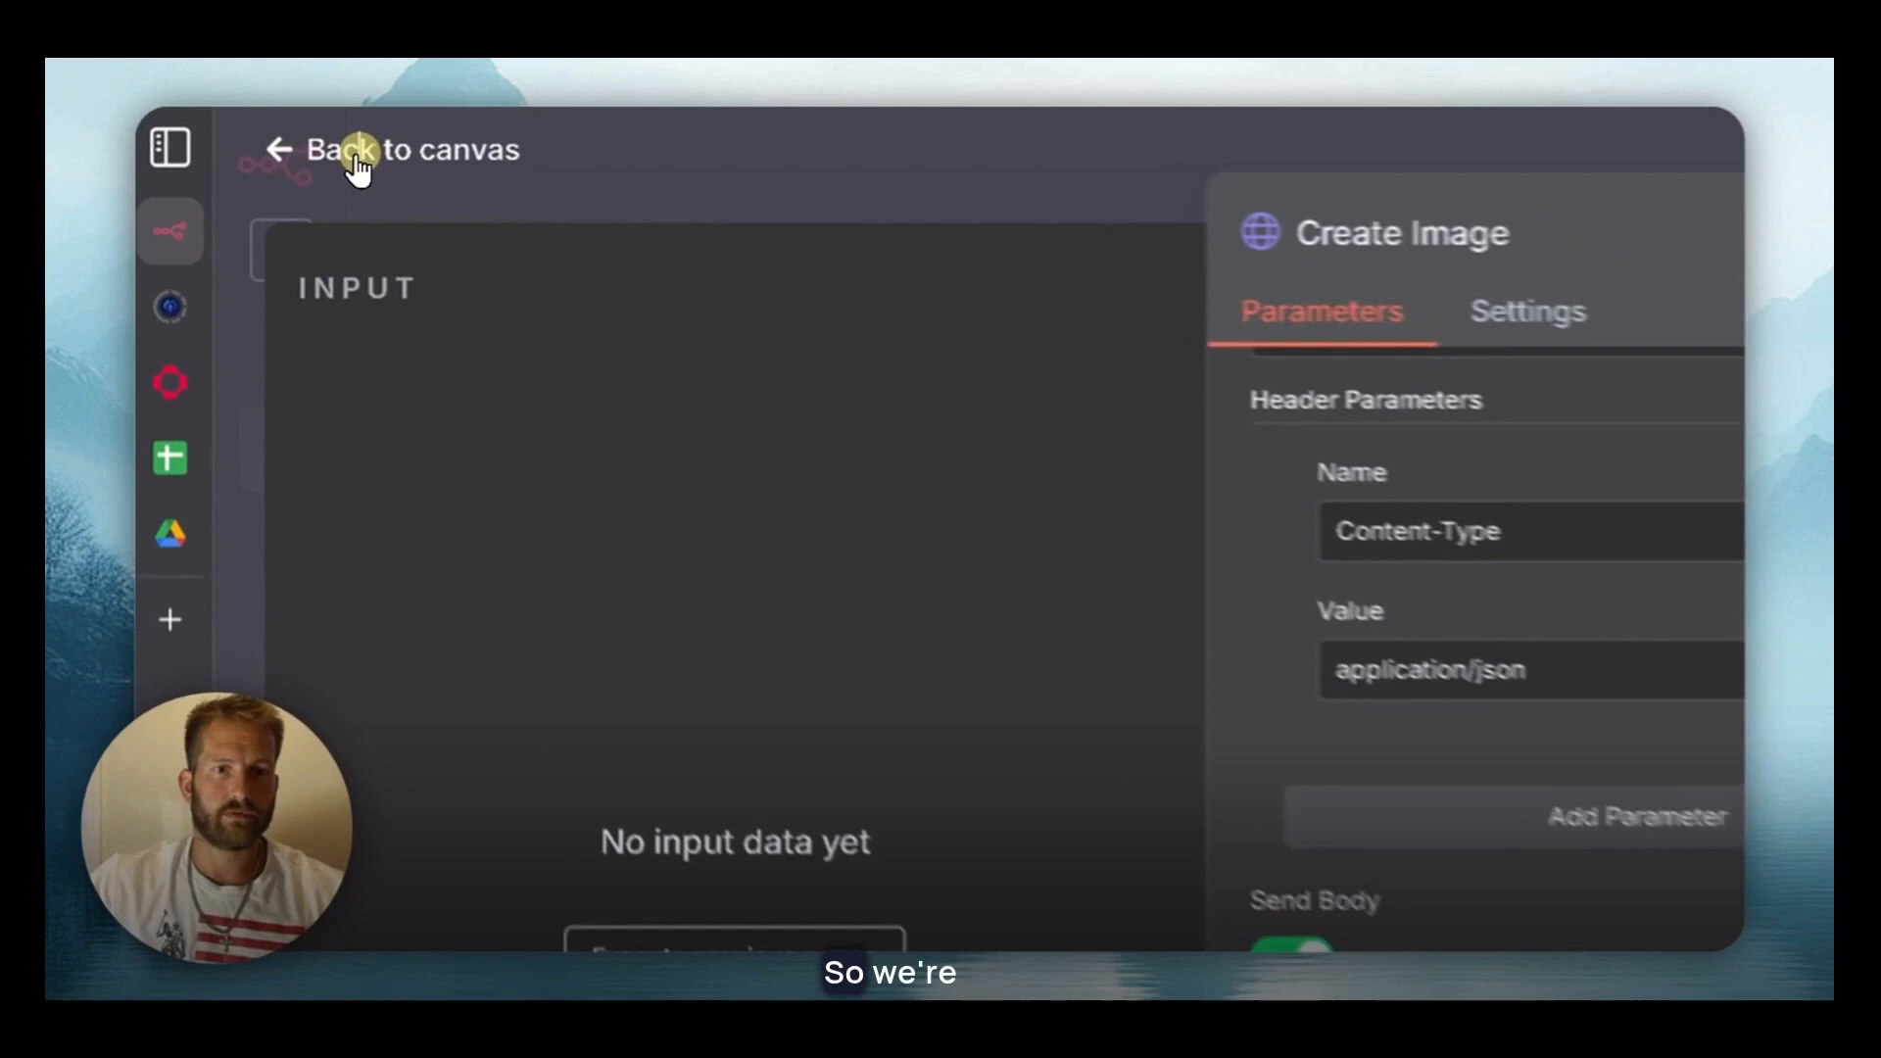
left_click(257, 131)
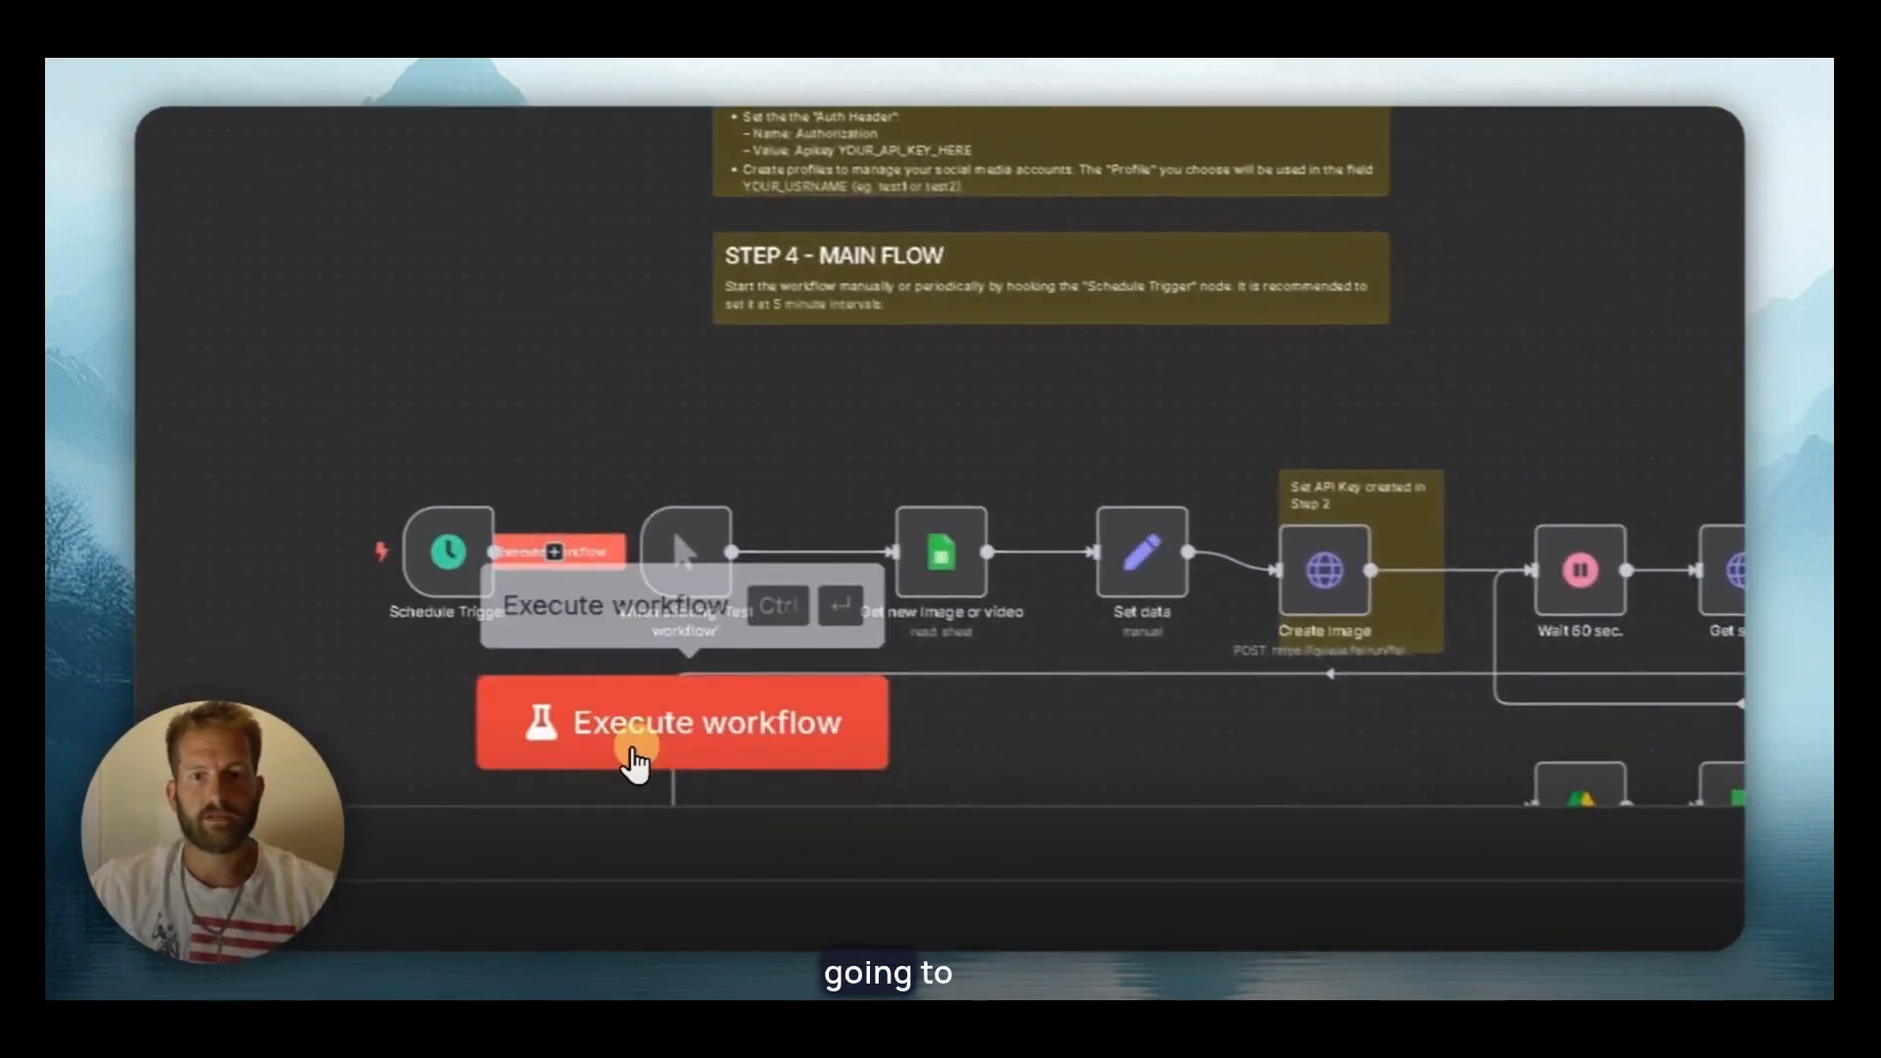
Execute the workflow and check the Google Sheets settings of the "Get new Image or video" node
left_click(627, 755)
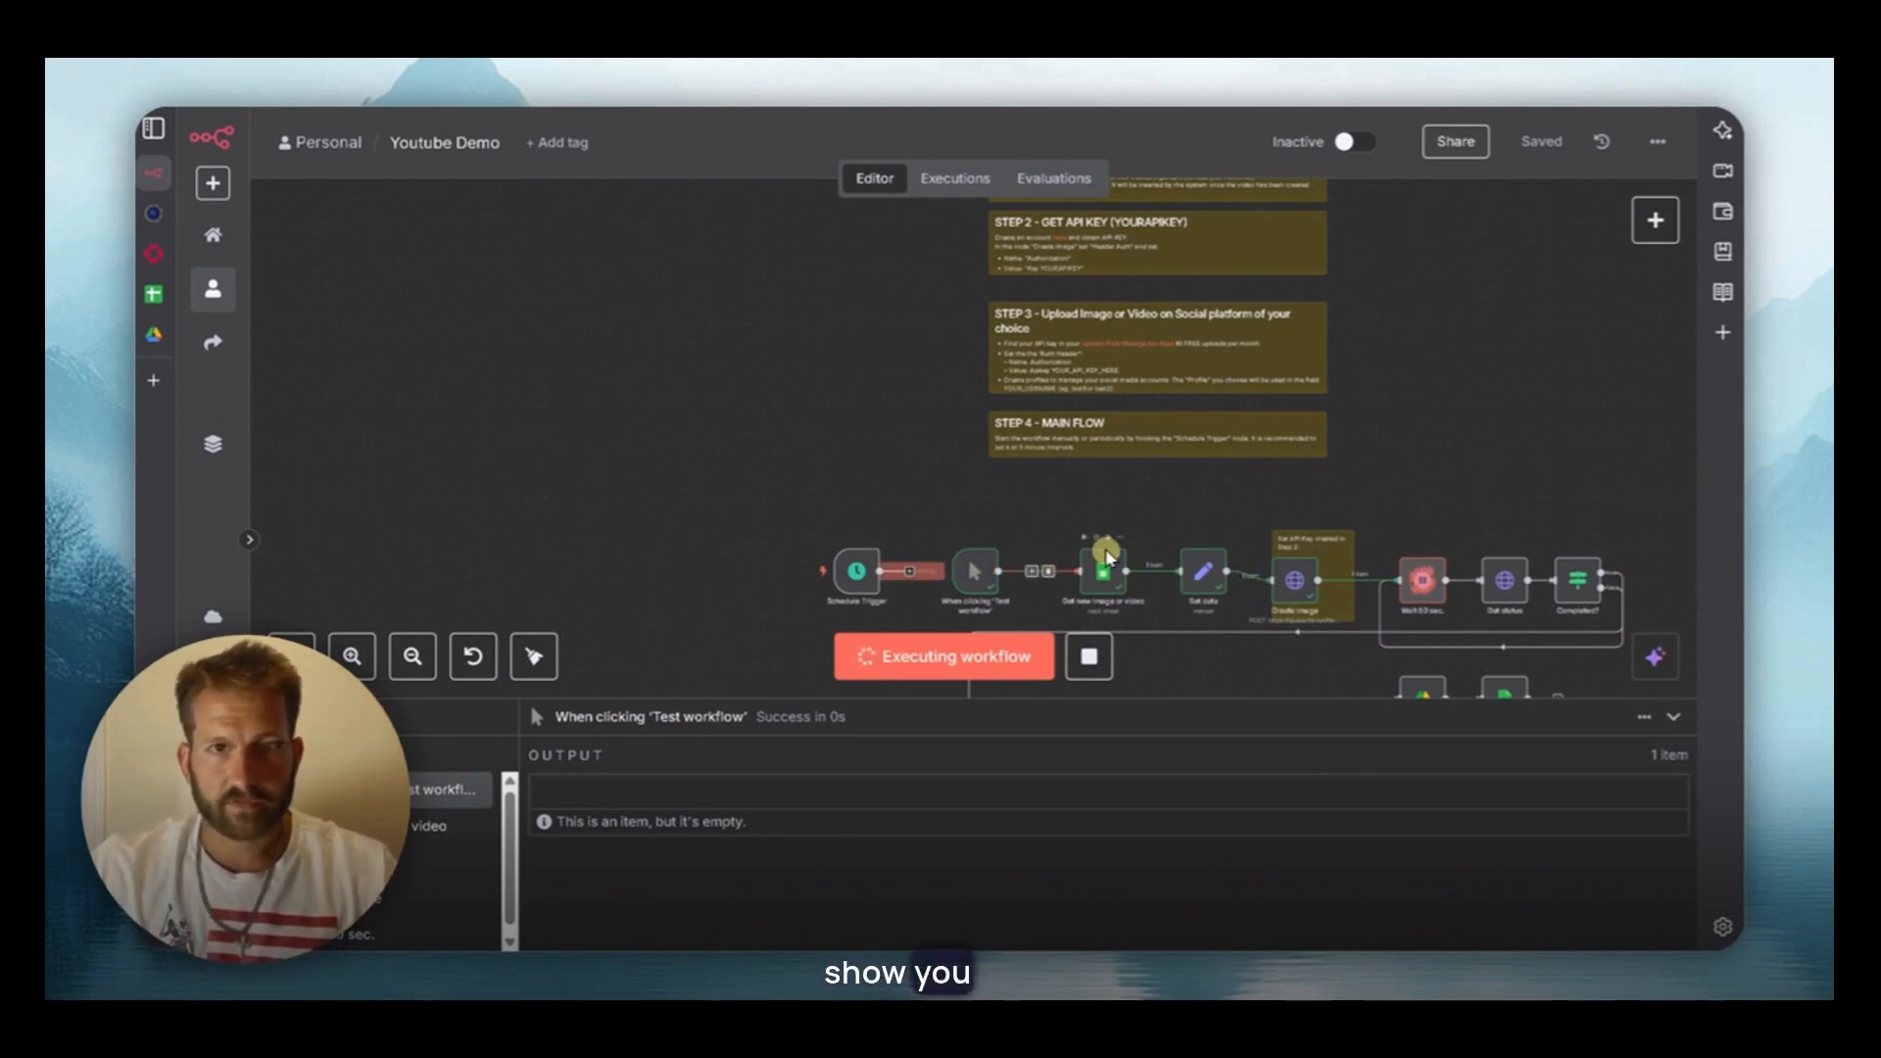
left_click(1117, 538)
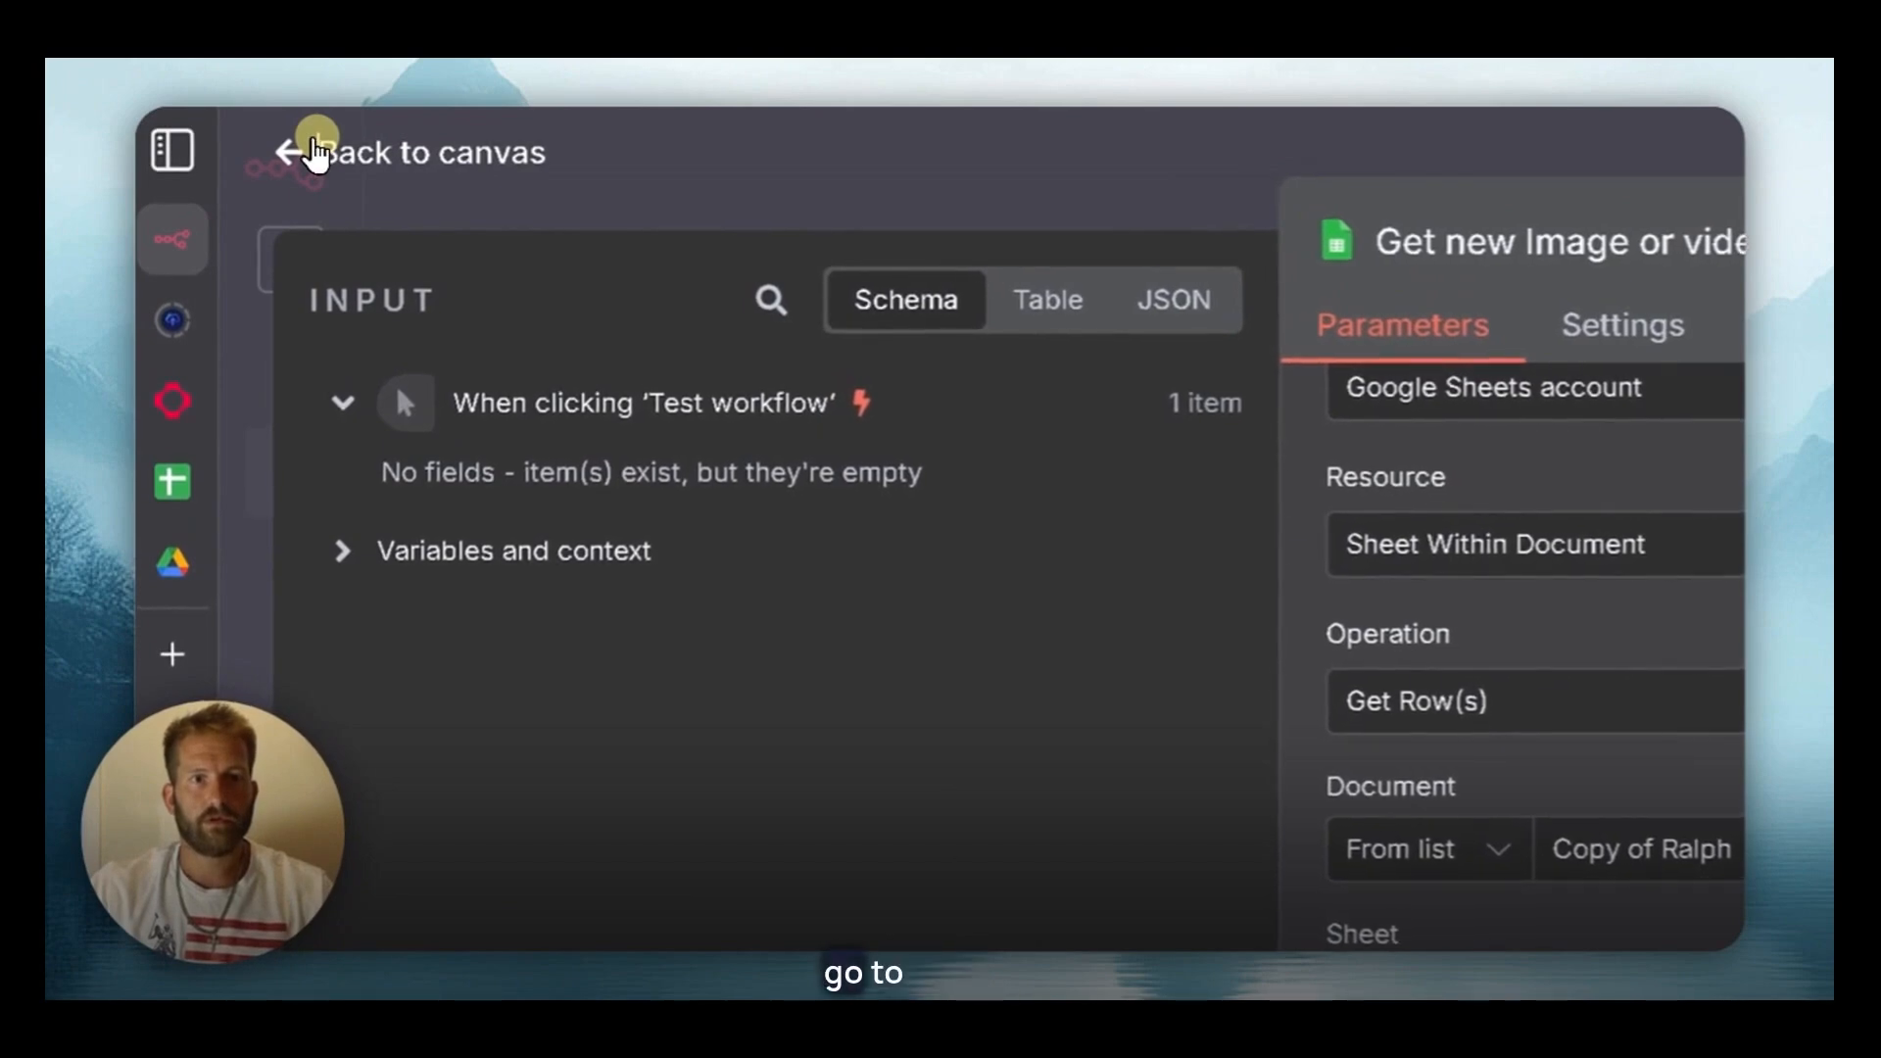
left_click(314, 152)
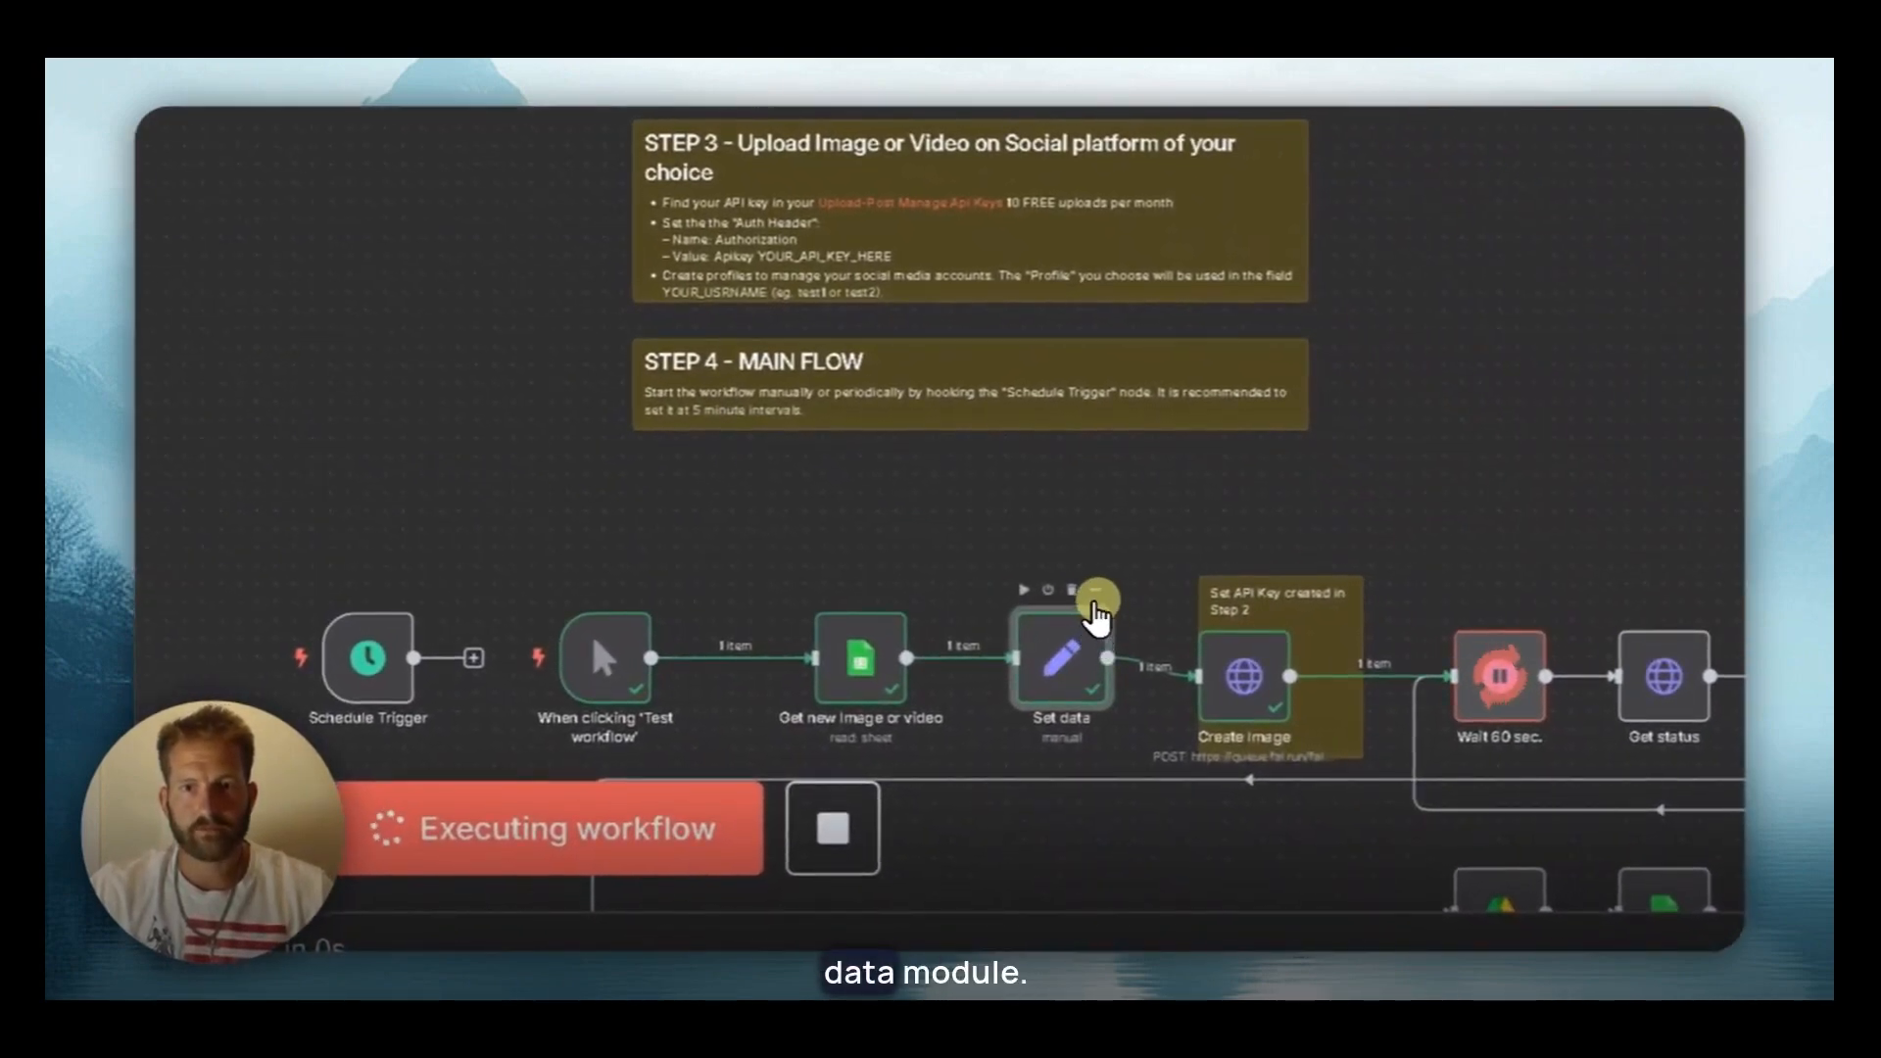
Examine how the Set data node maps Prompt, Aspect Ratio and Num Images into its prompt field, and return to the canvas
left_click(1096, 599)
left_click(1137, 657)
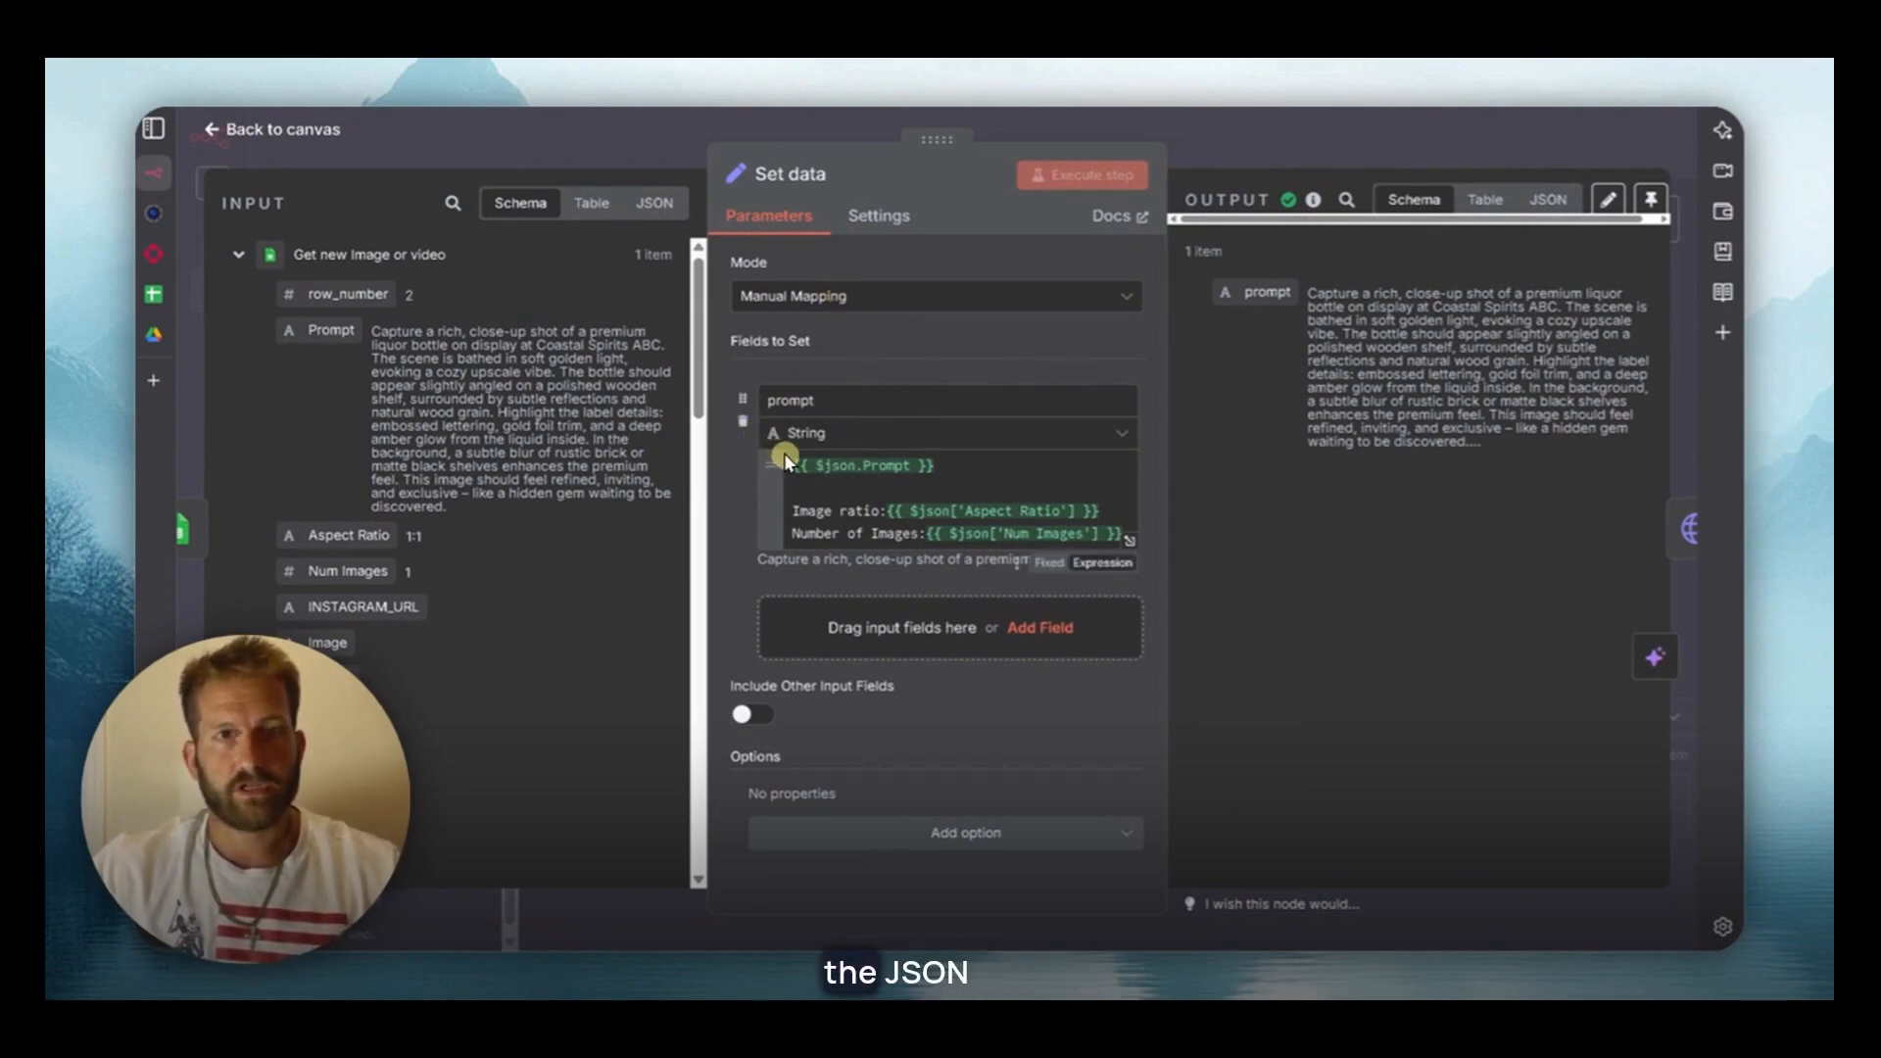
left_click_drag(312, 318, 421, 380)
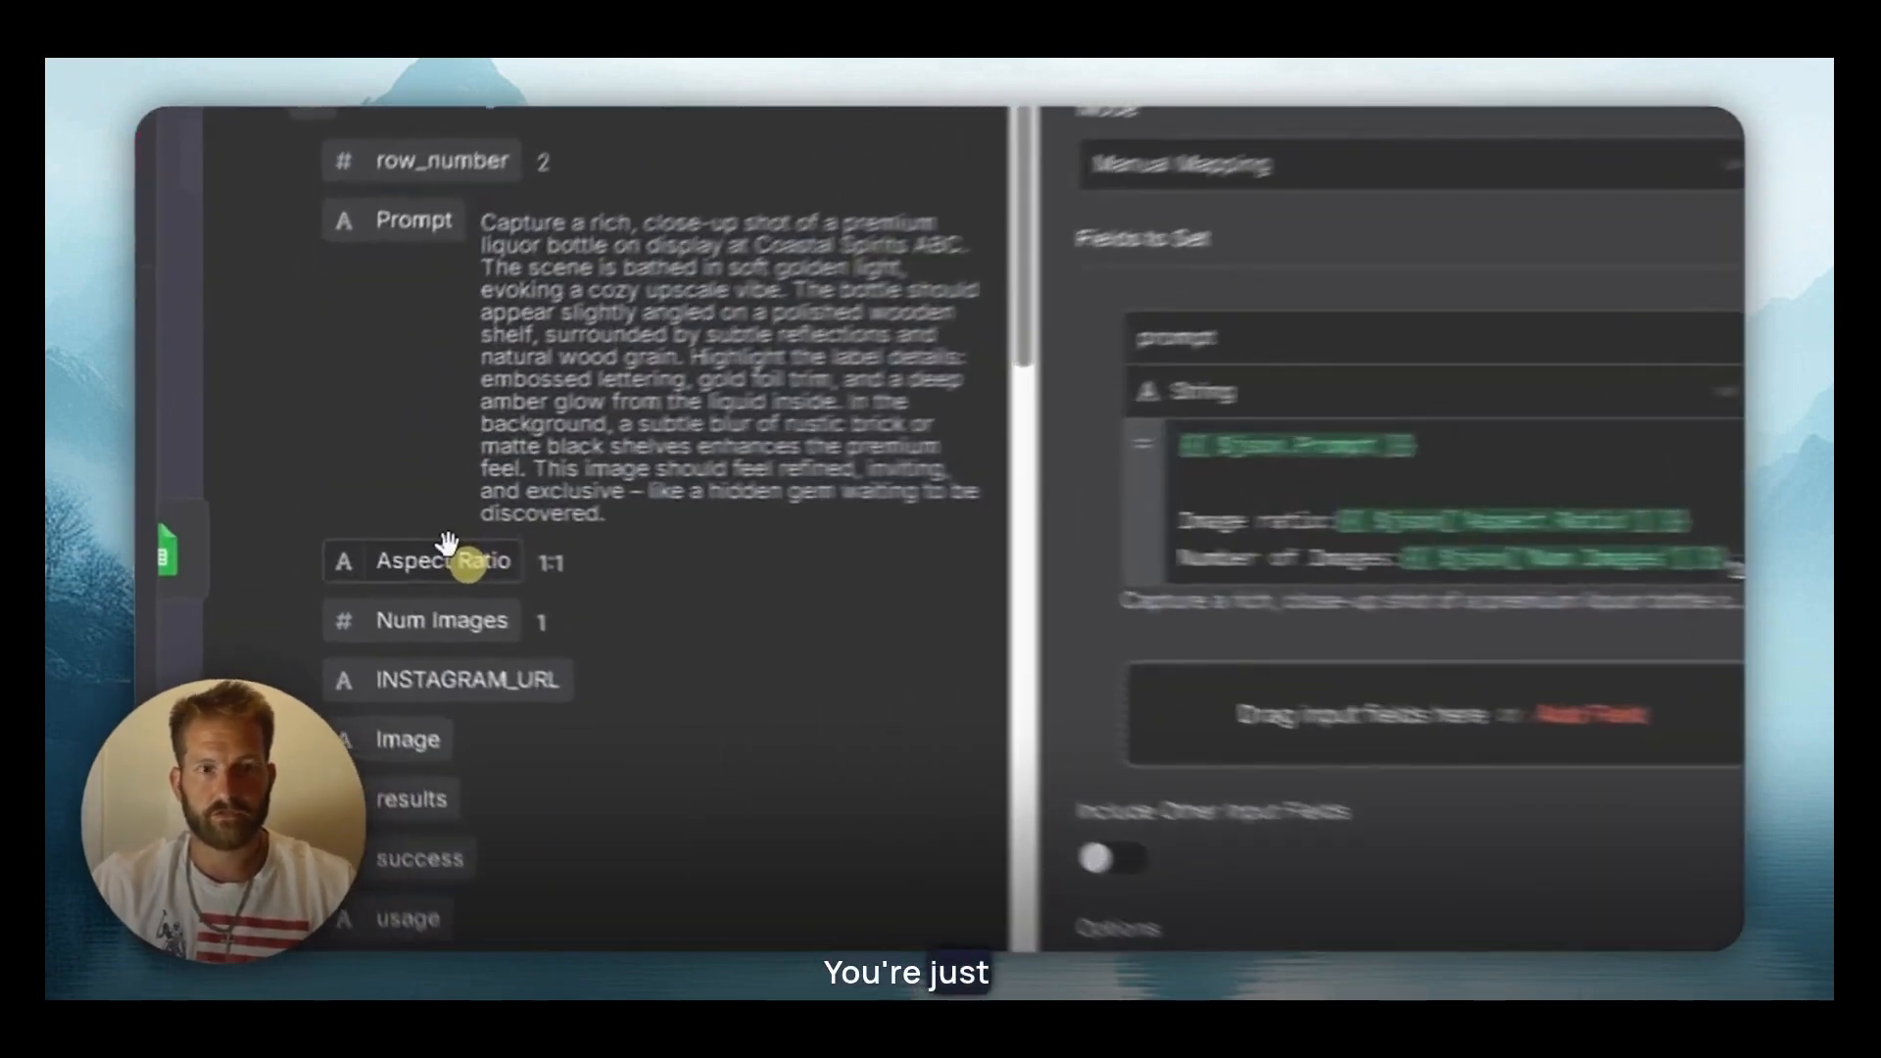
left_click_drag(333, 533, 950, 491)
left_click_drag(1313, 509, 491, 533)
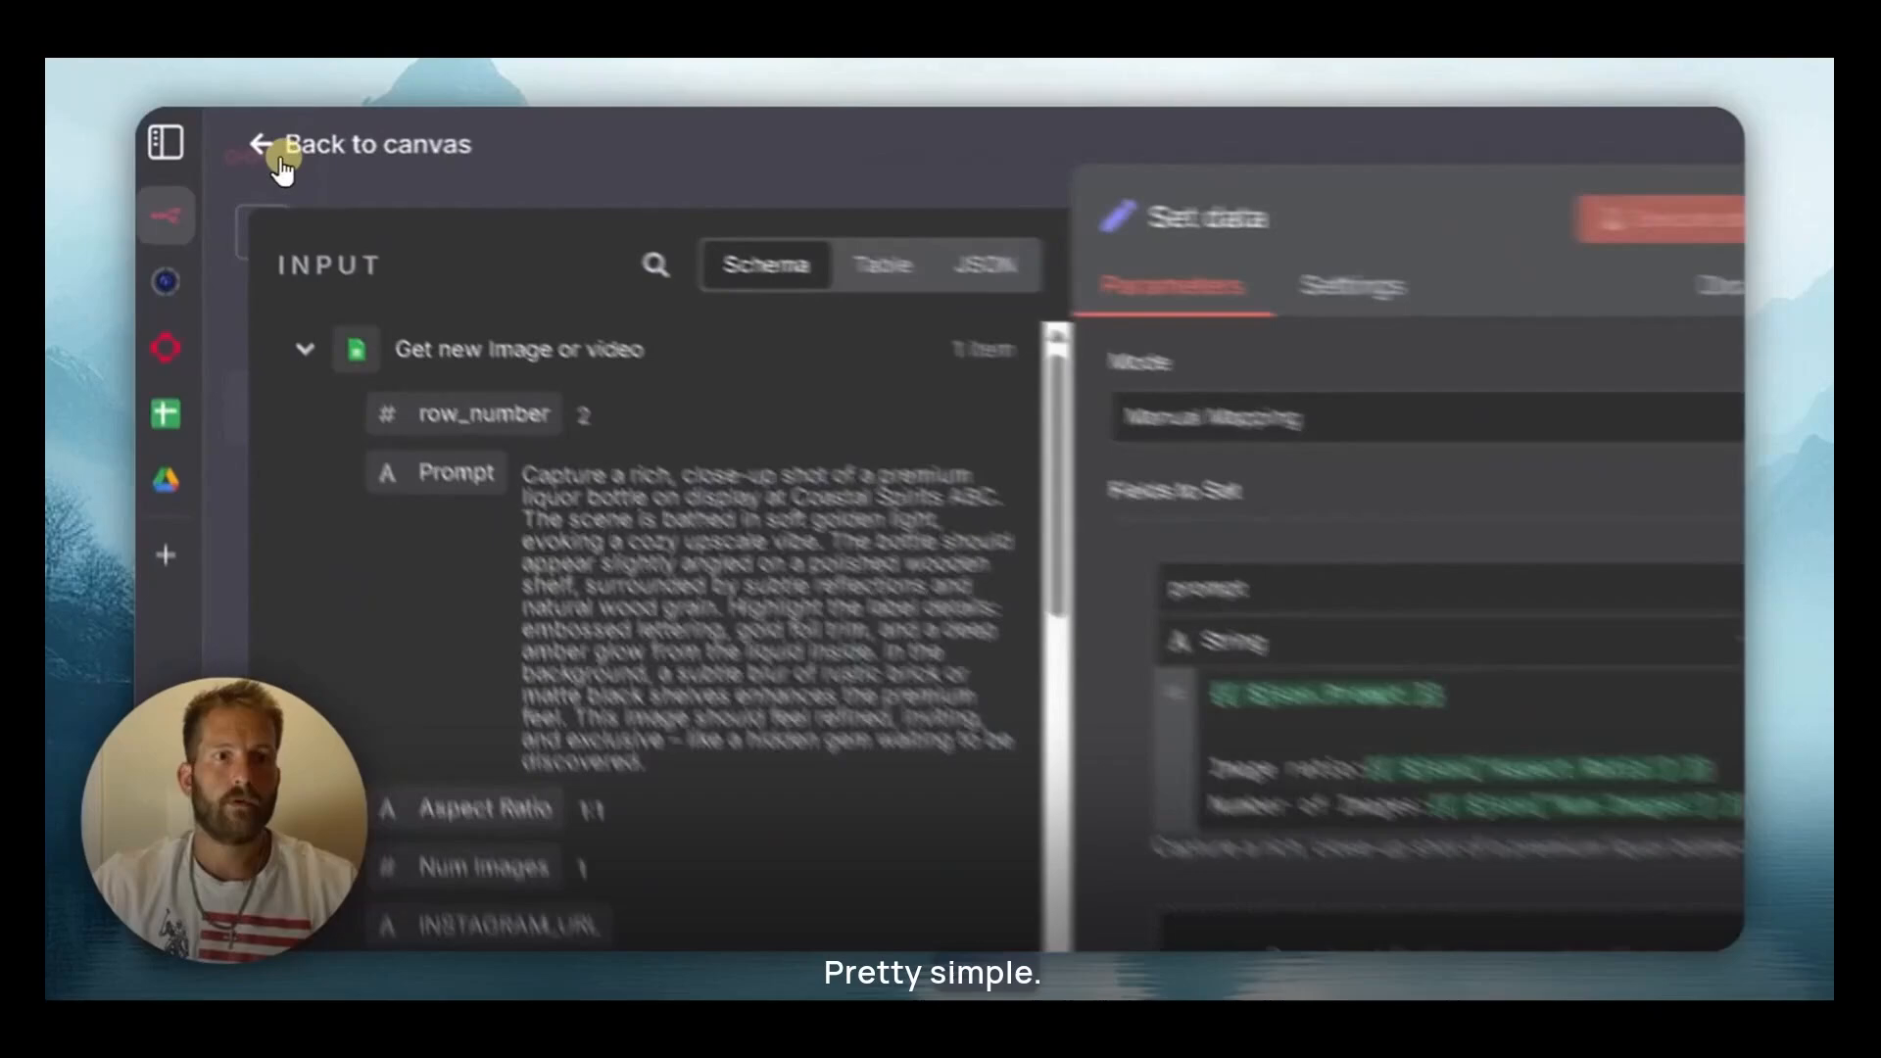
left_click(246, 129)
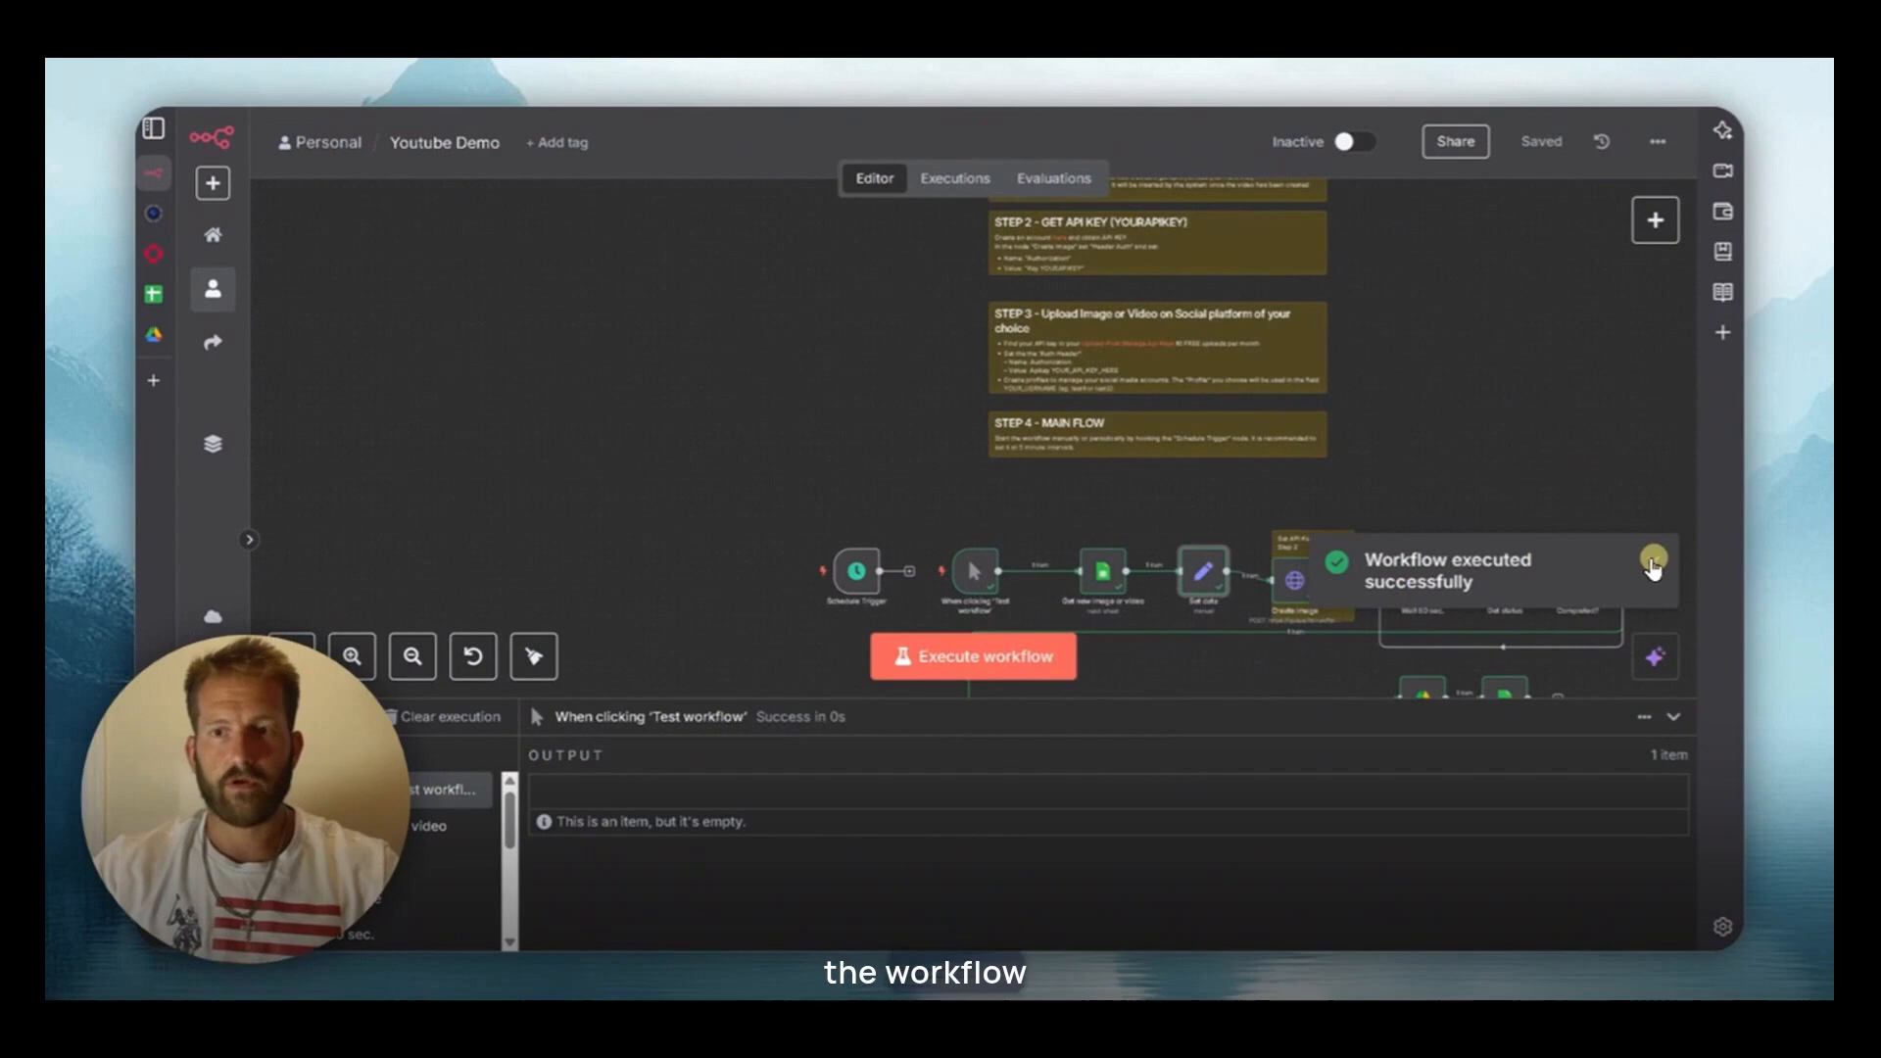
Open the Create Image node and review its request URL, authentication, headers and JSON body with the execution data
left_click(1653, 563)
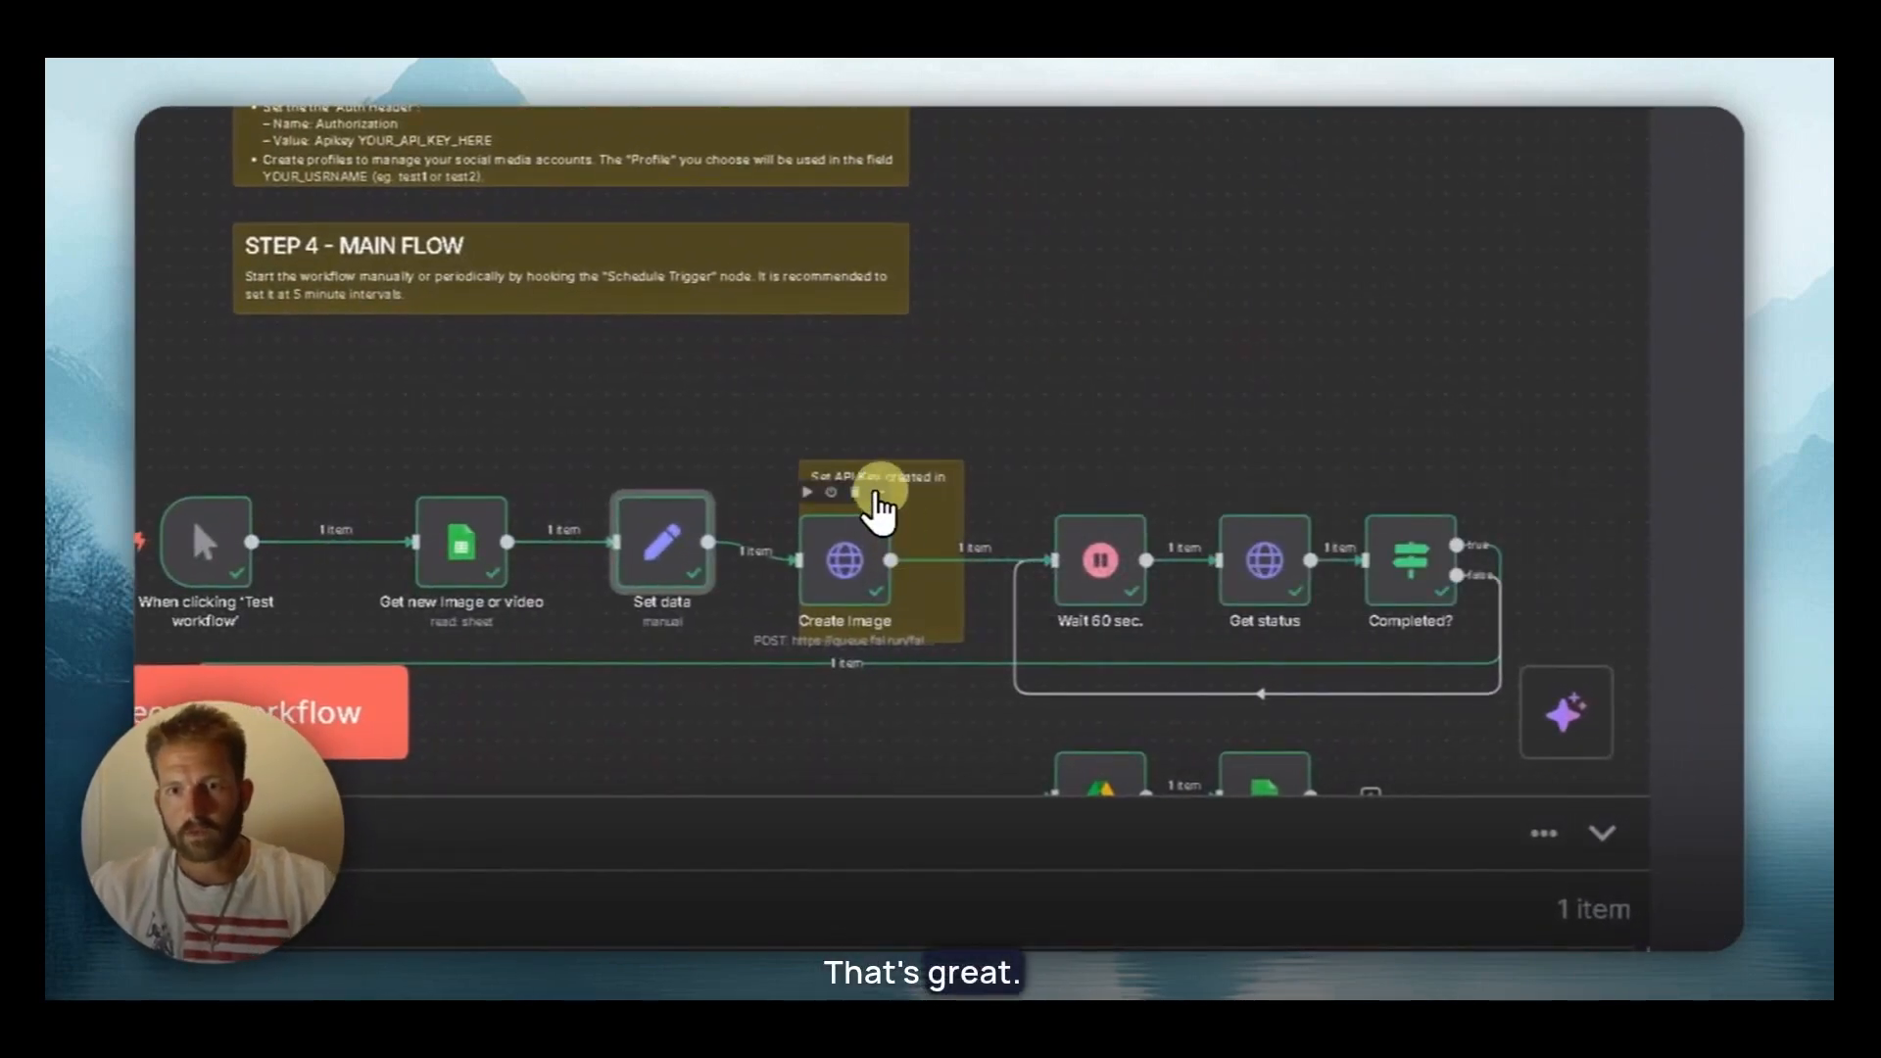
left_click(878, 492)
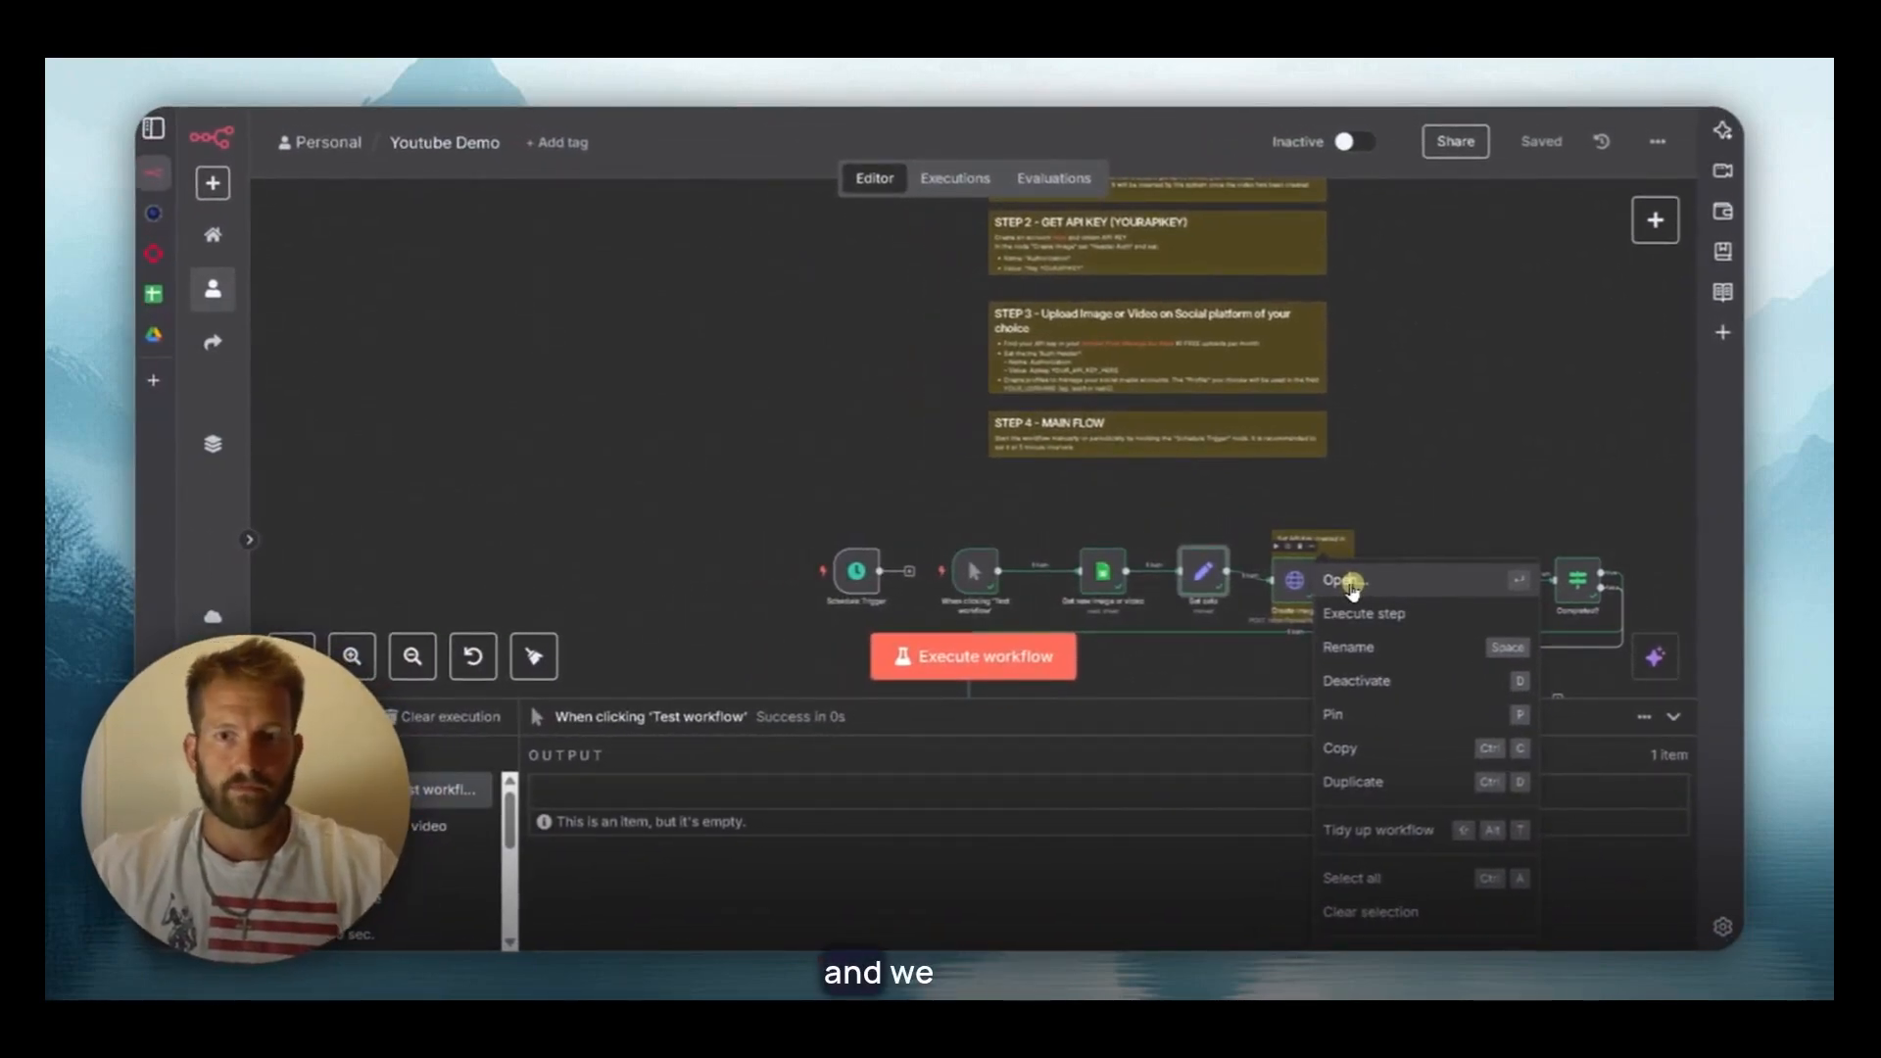
left_click(1350, 585)
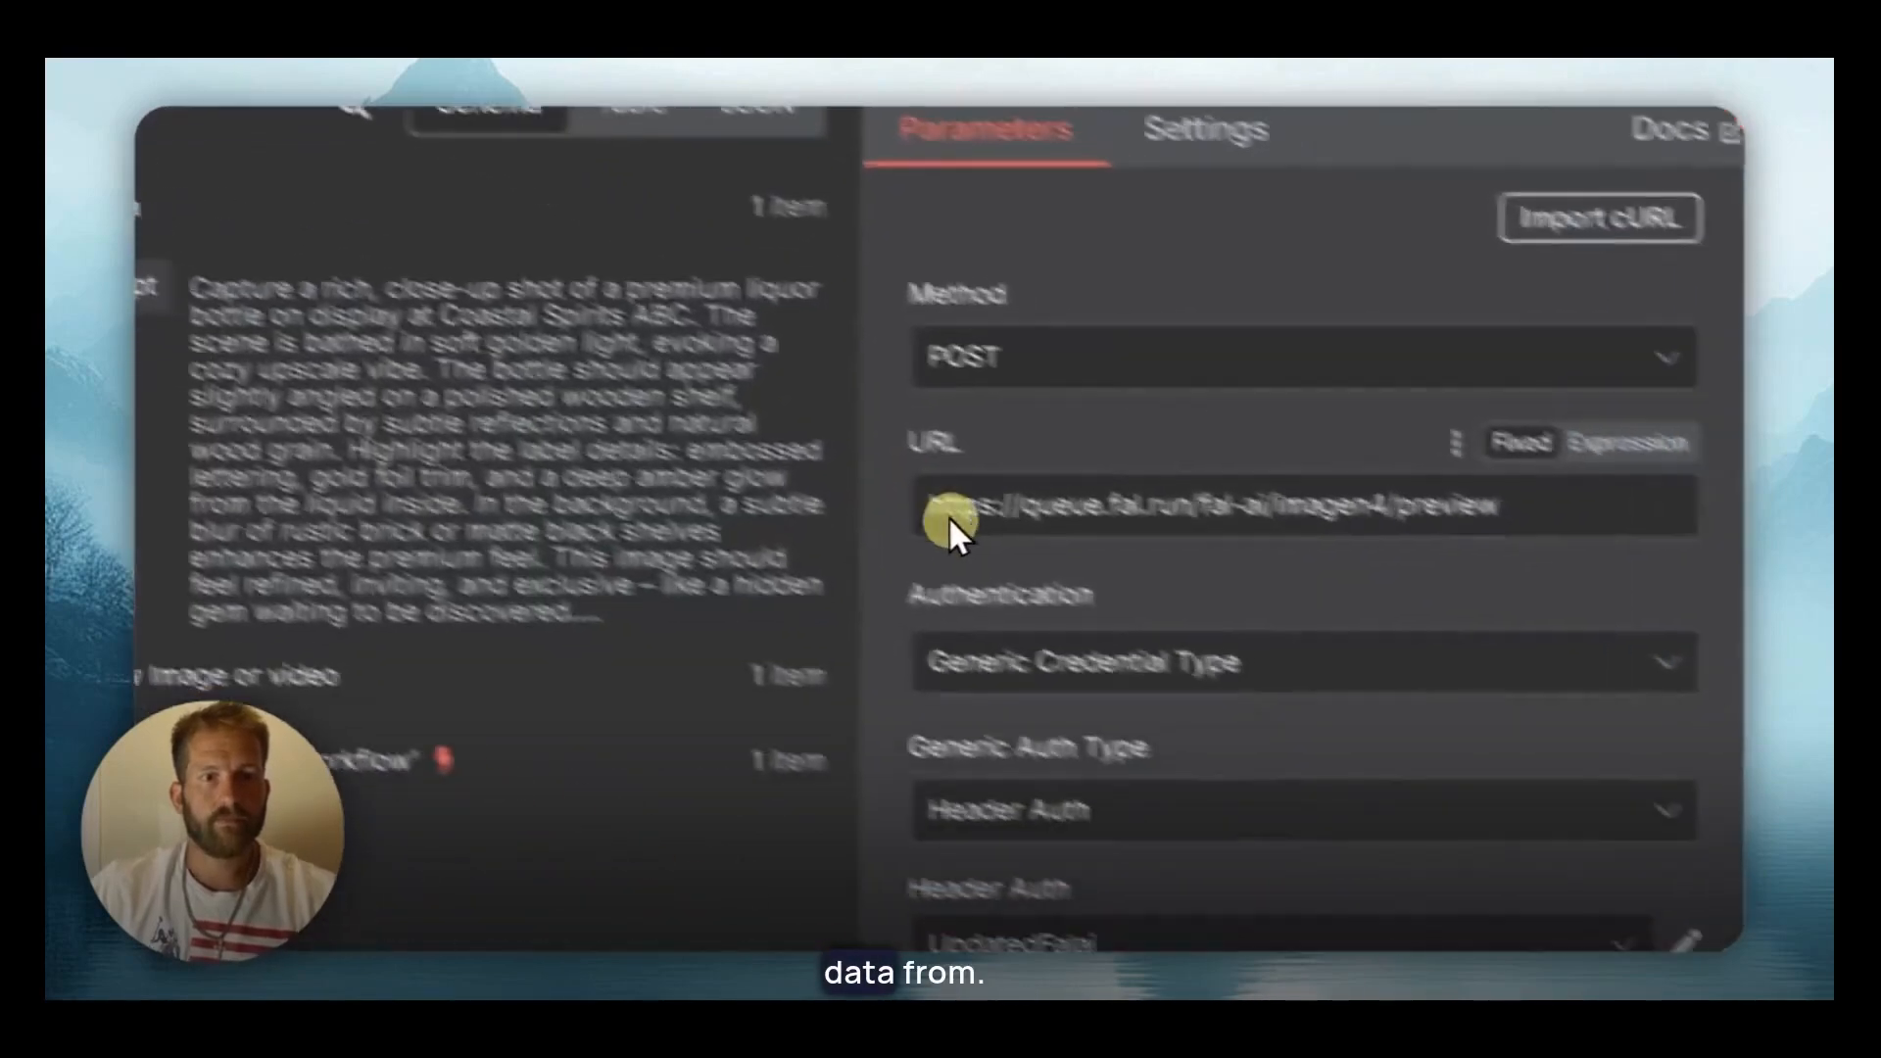
scroll(1391, 702, "down", 10)
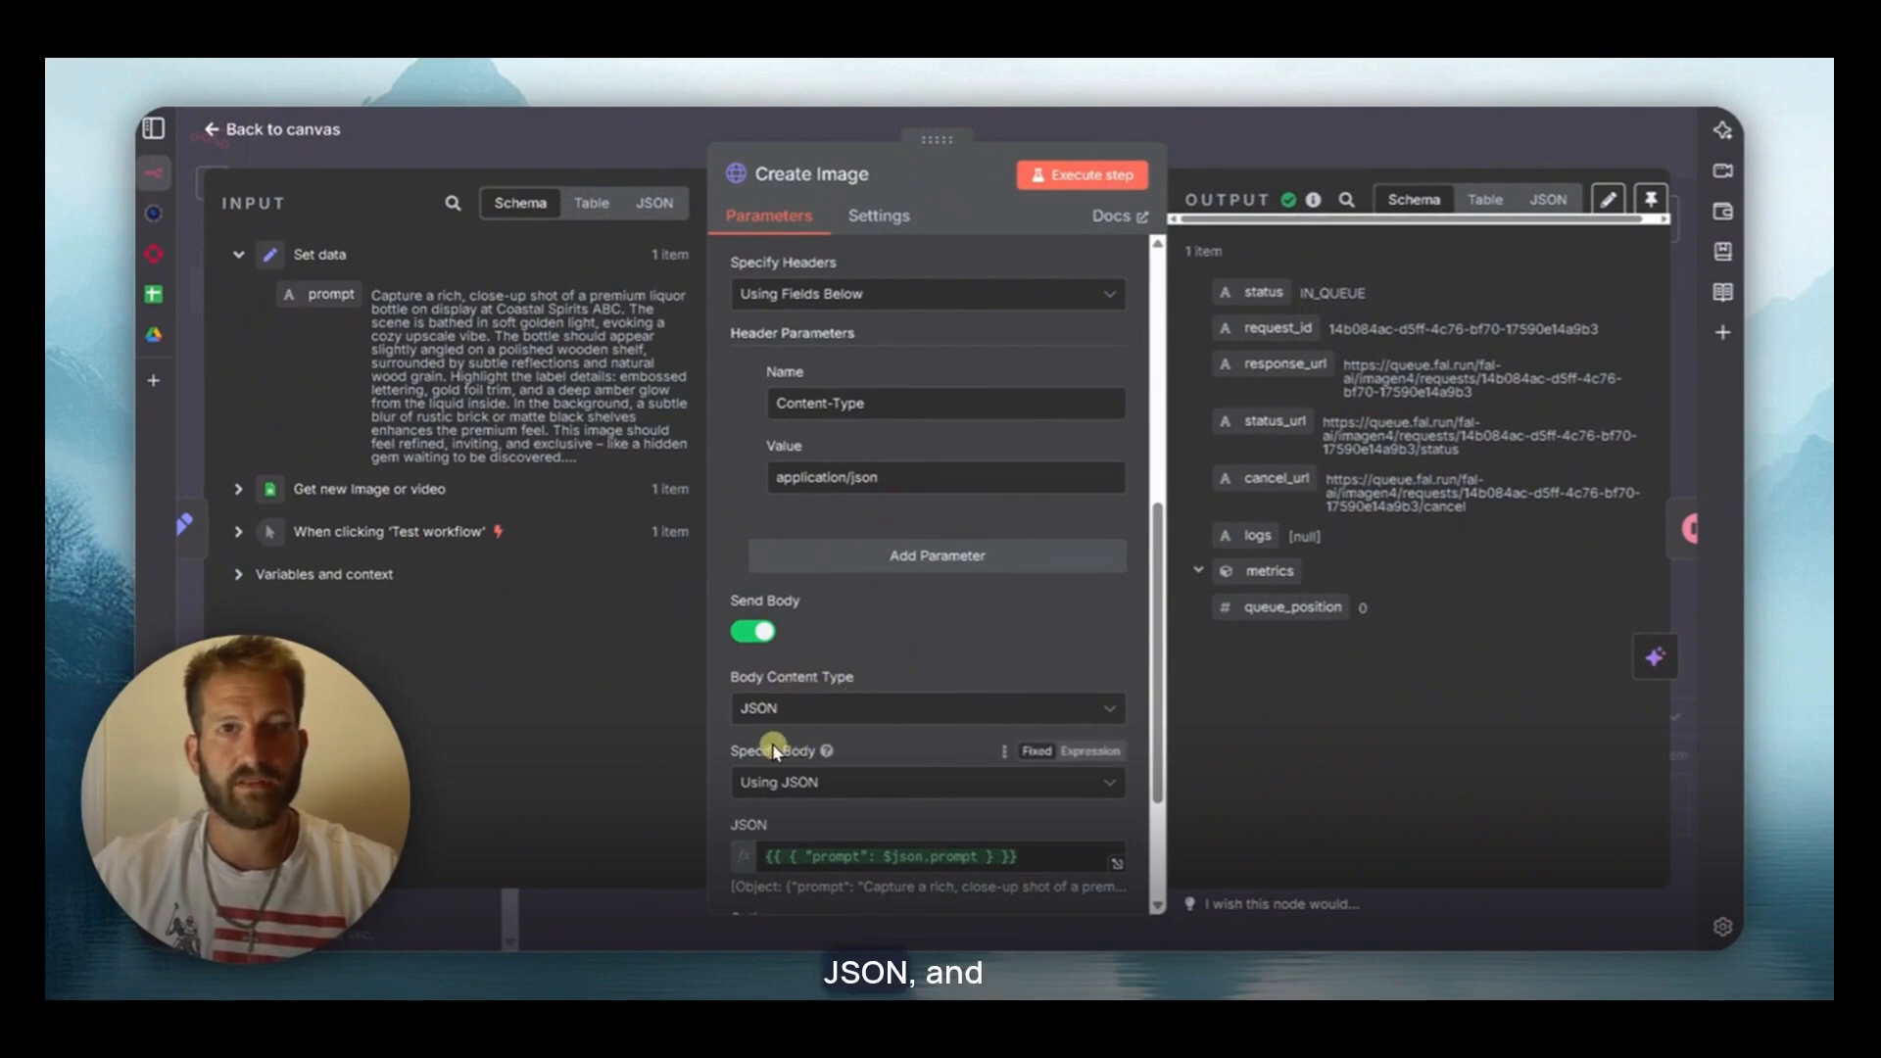
scroll(880, 774, "down", 1)
scroll(880, 772, "down", 1)
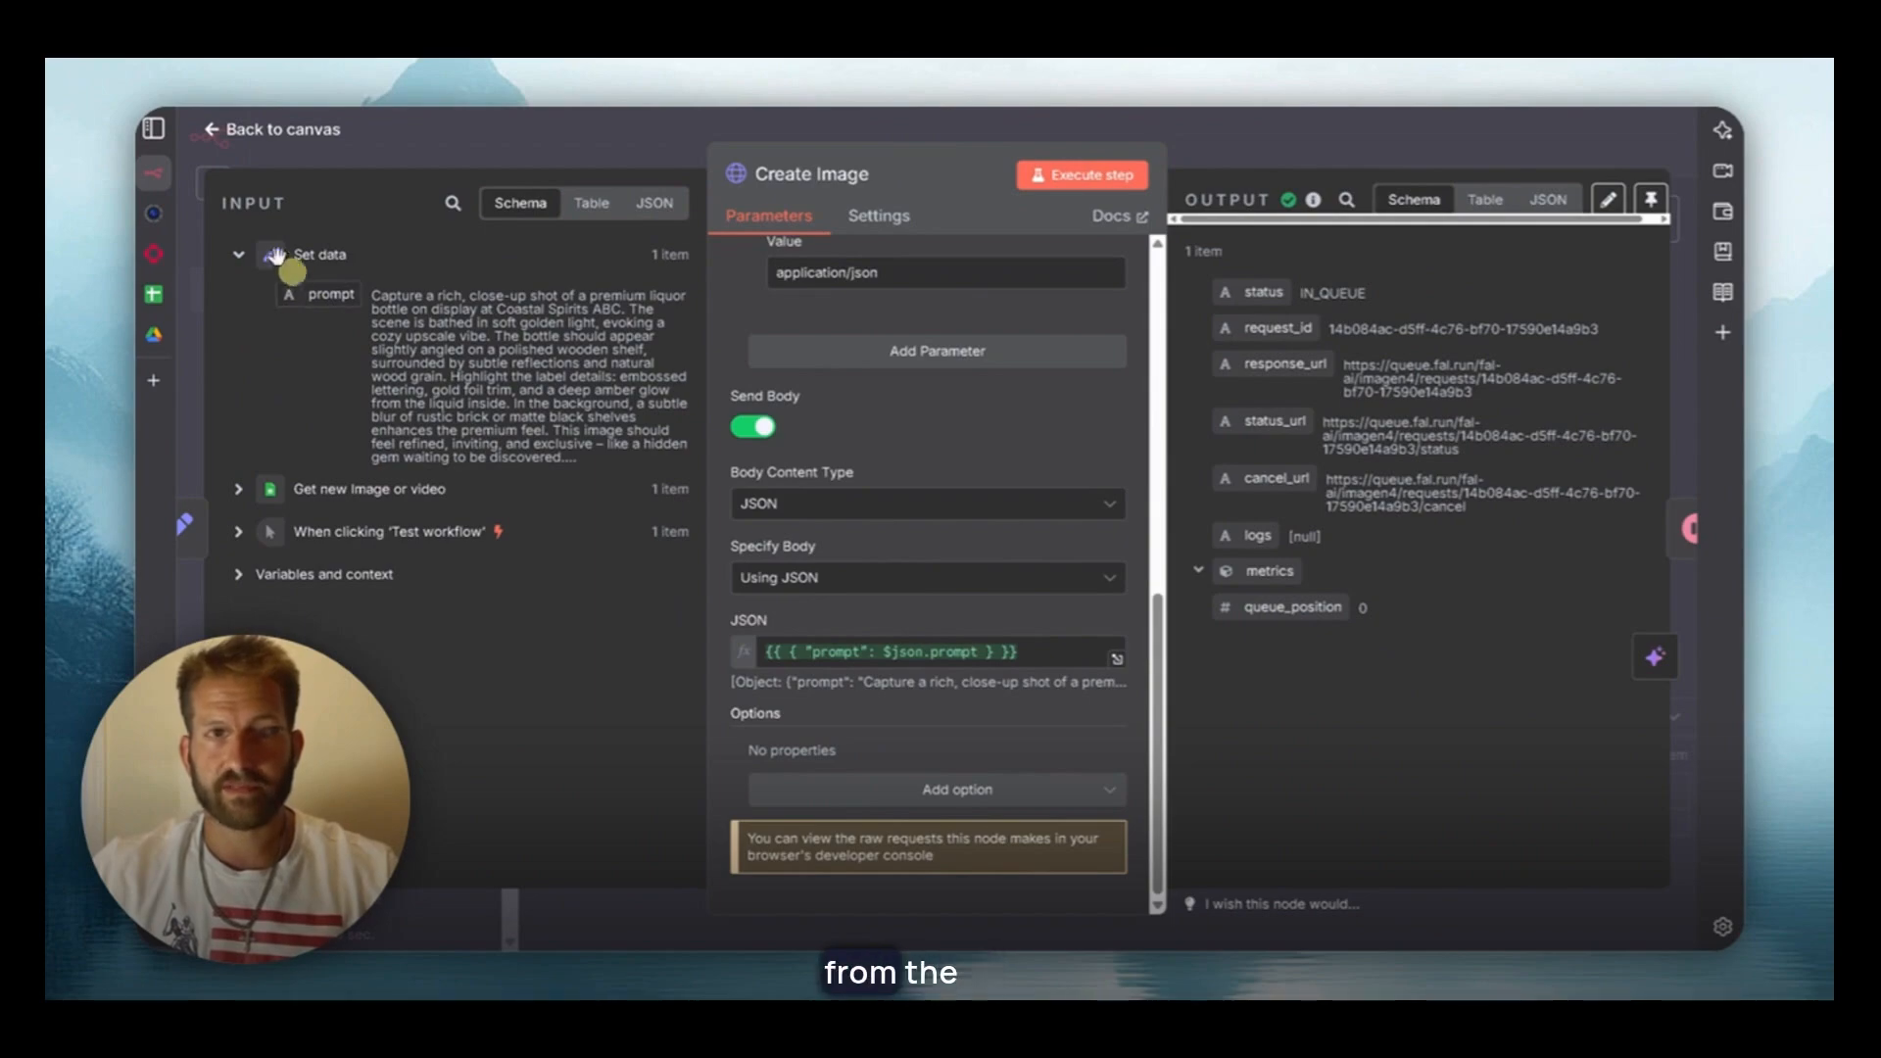
Try to map the Set data node's prompt field into the Create Image node's JSON body
left_click_drag(309, 277, 840, 643)
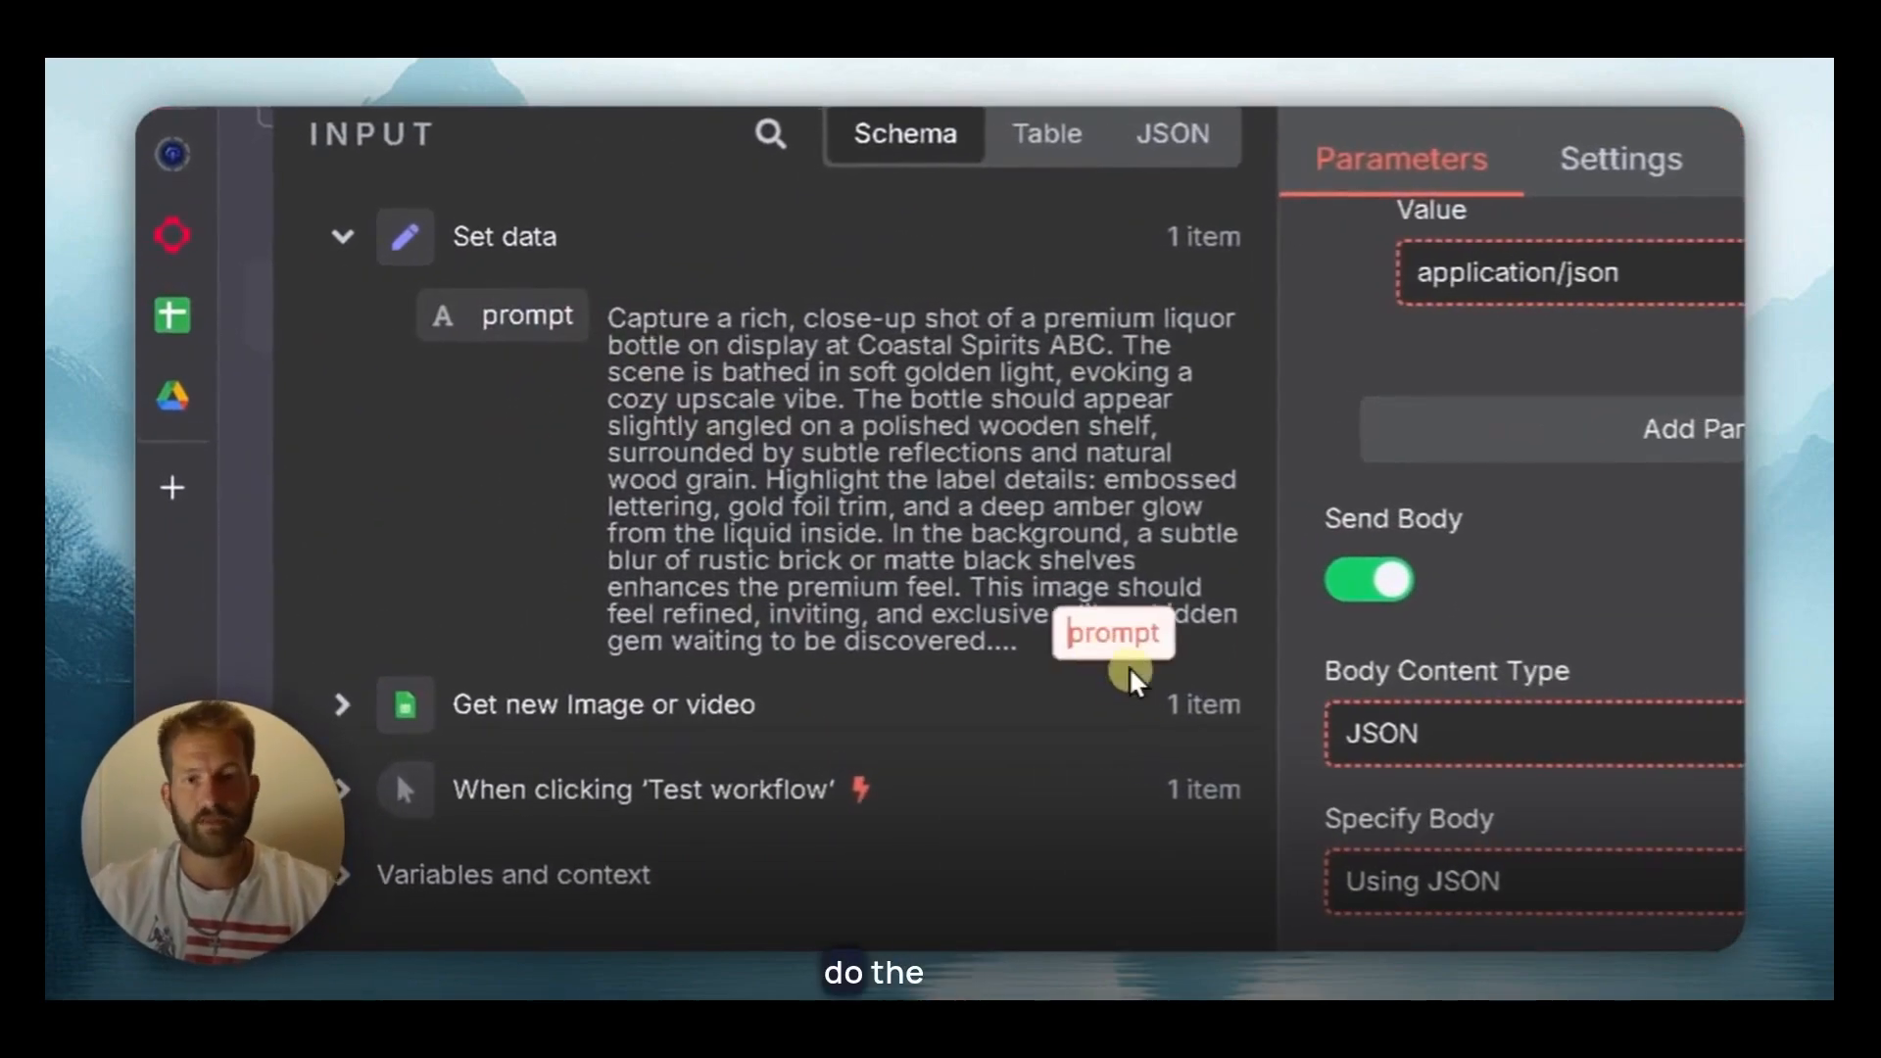
left_click_drag(1308, 805, 1303, 812)
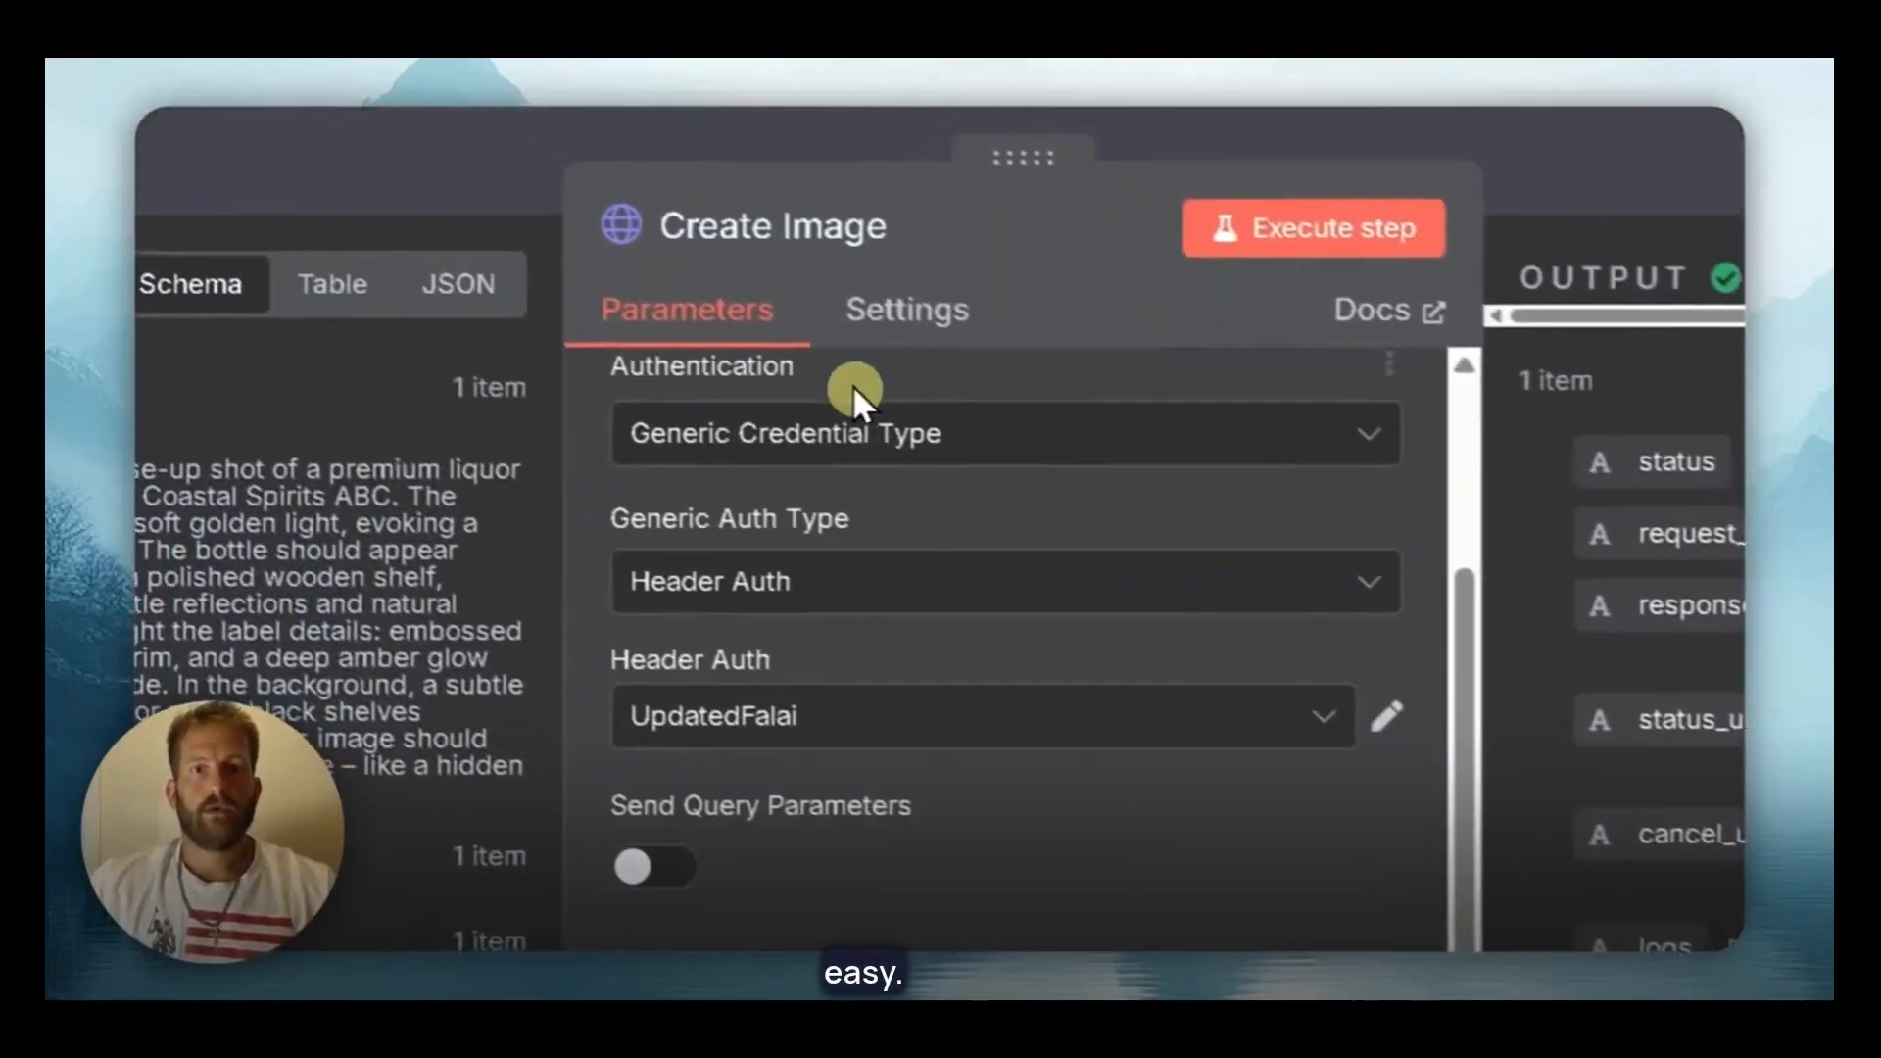
scroll(854, 392, "up", 3)
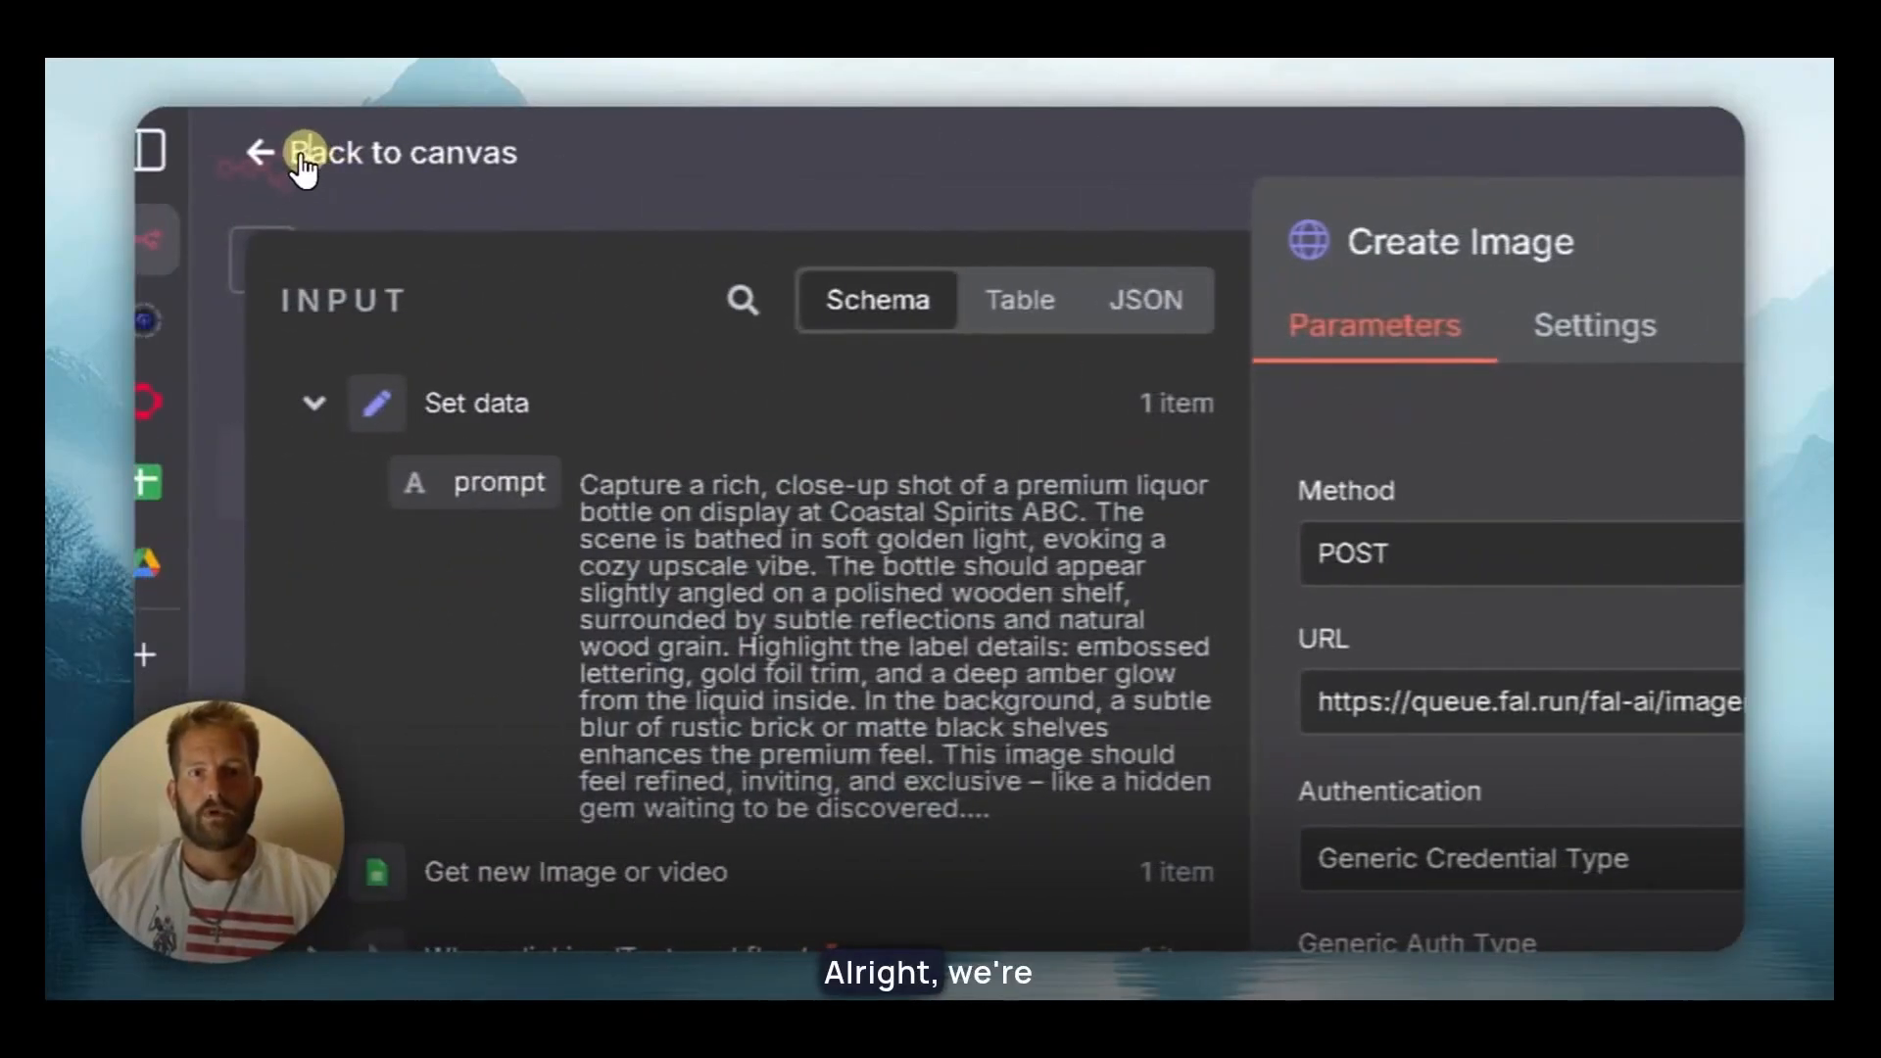
Leave the Create Image node, examine the Get status node's request URL, authentication and execution data, and return to the canvas
left_click(327, 157)
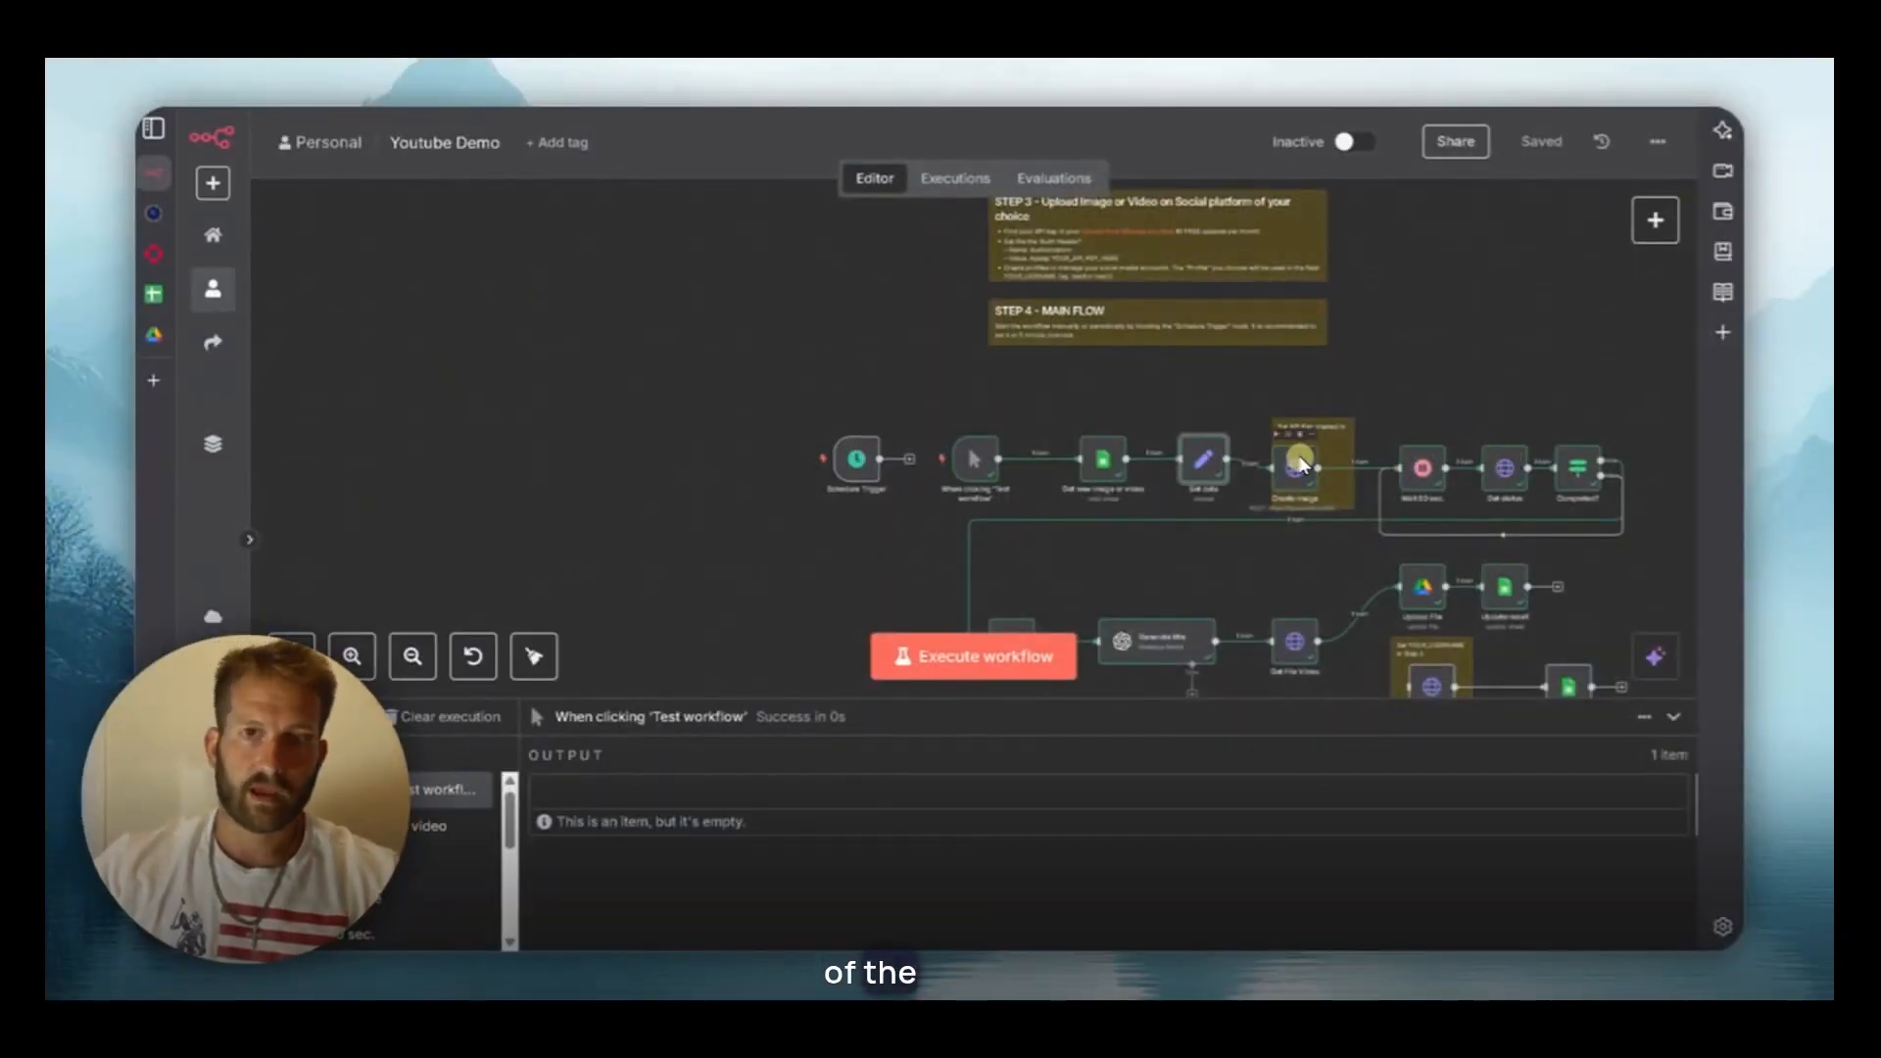
scroll(1470, 480, "down", 2)
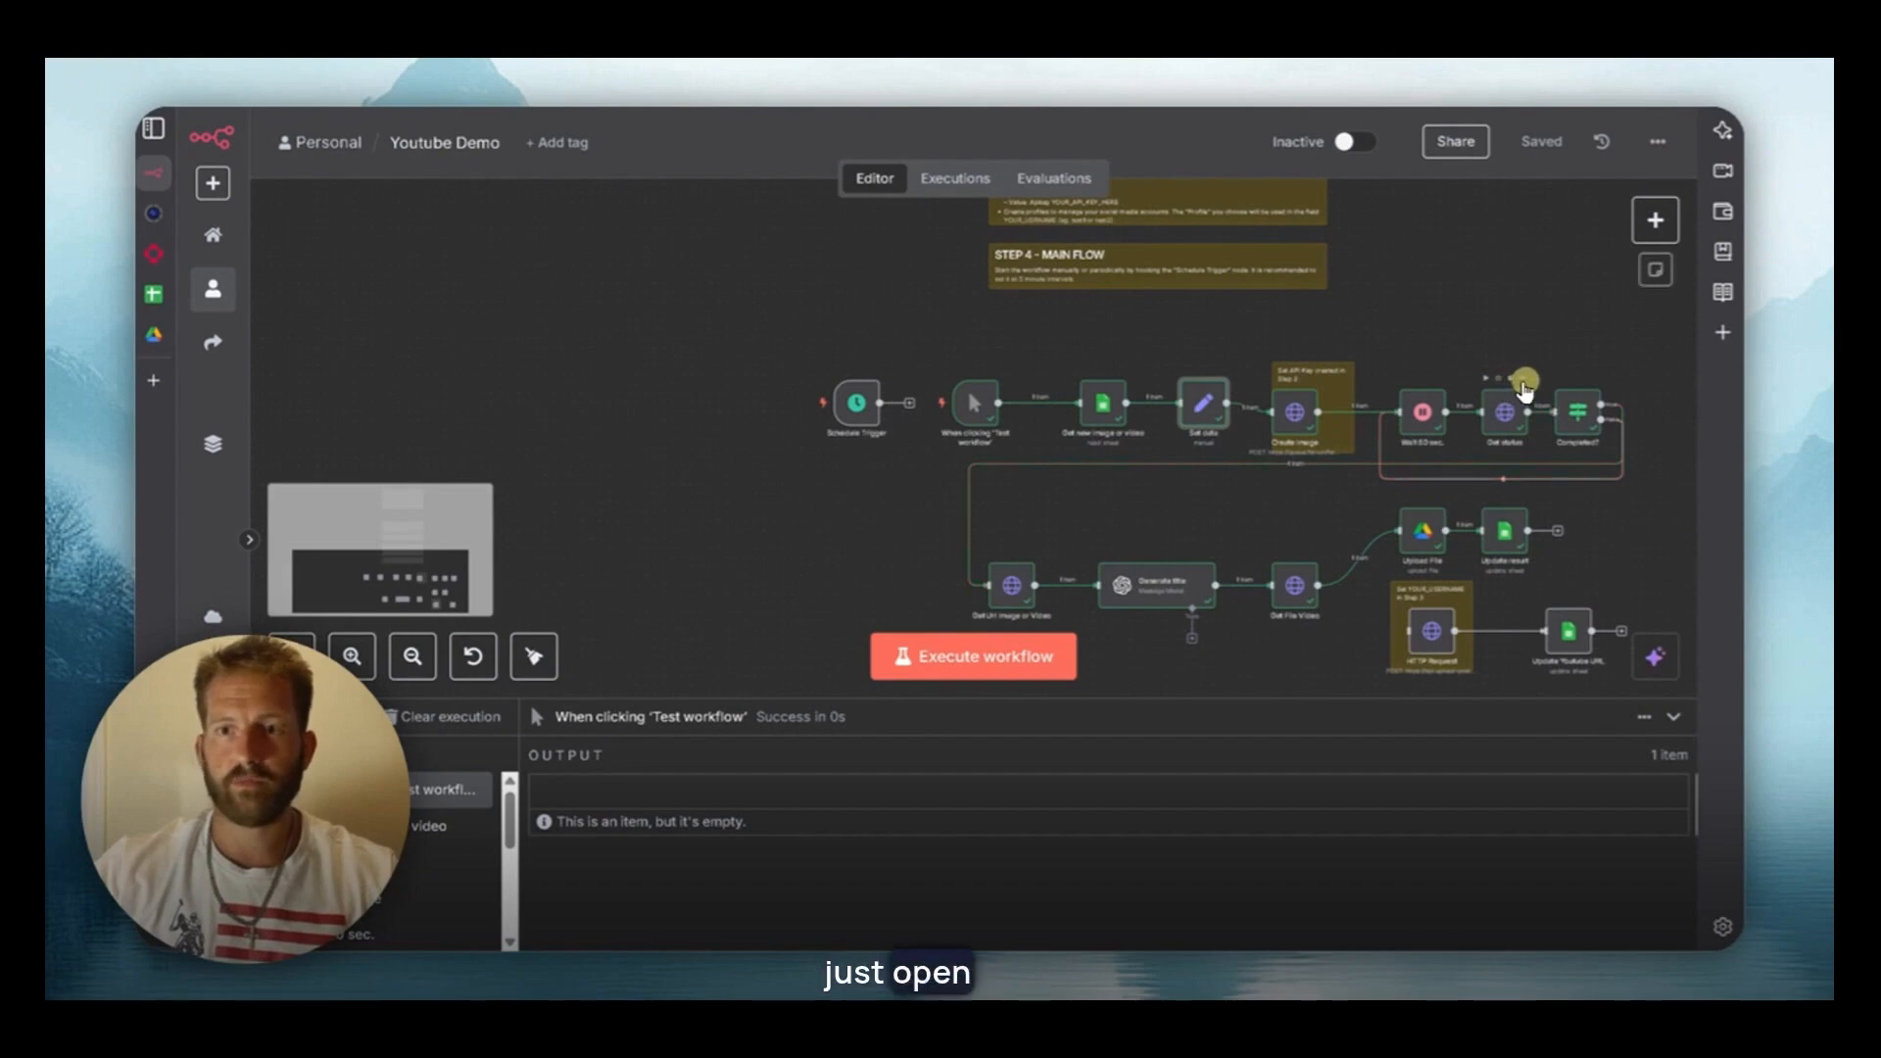
right_click(1525, 389)
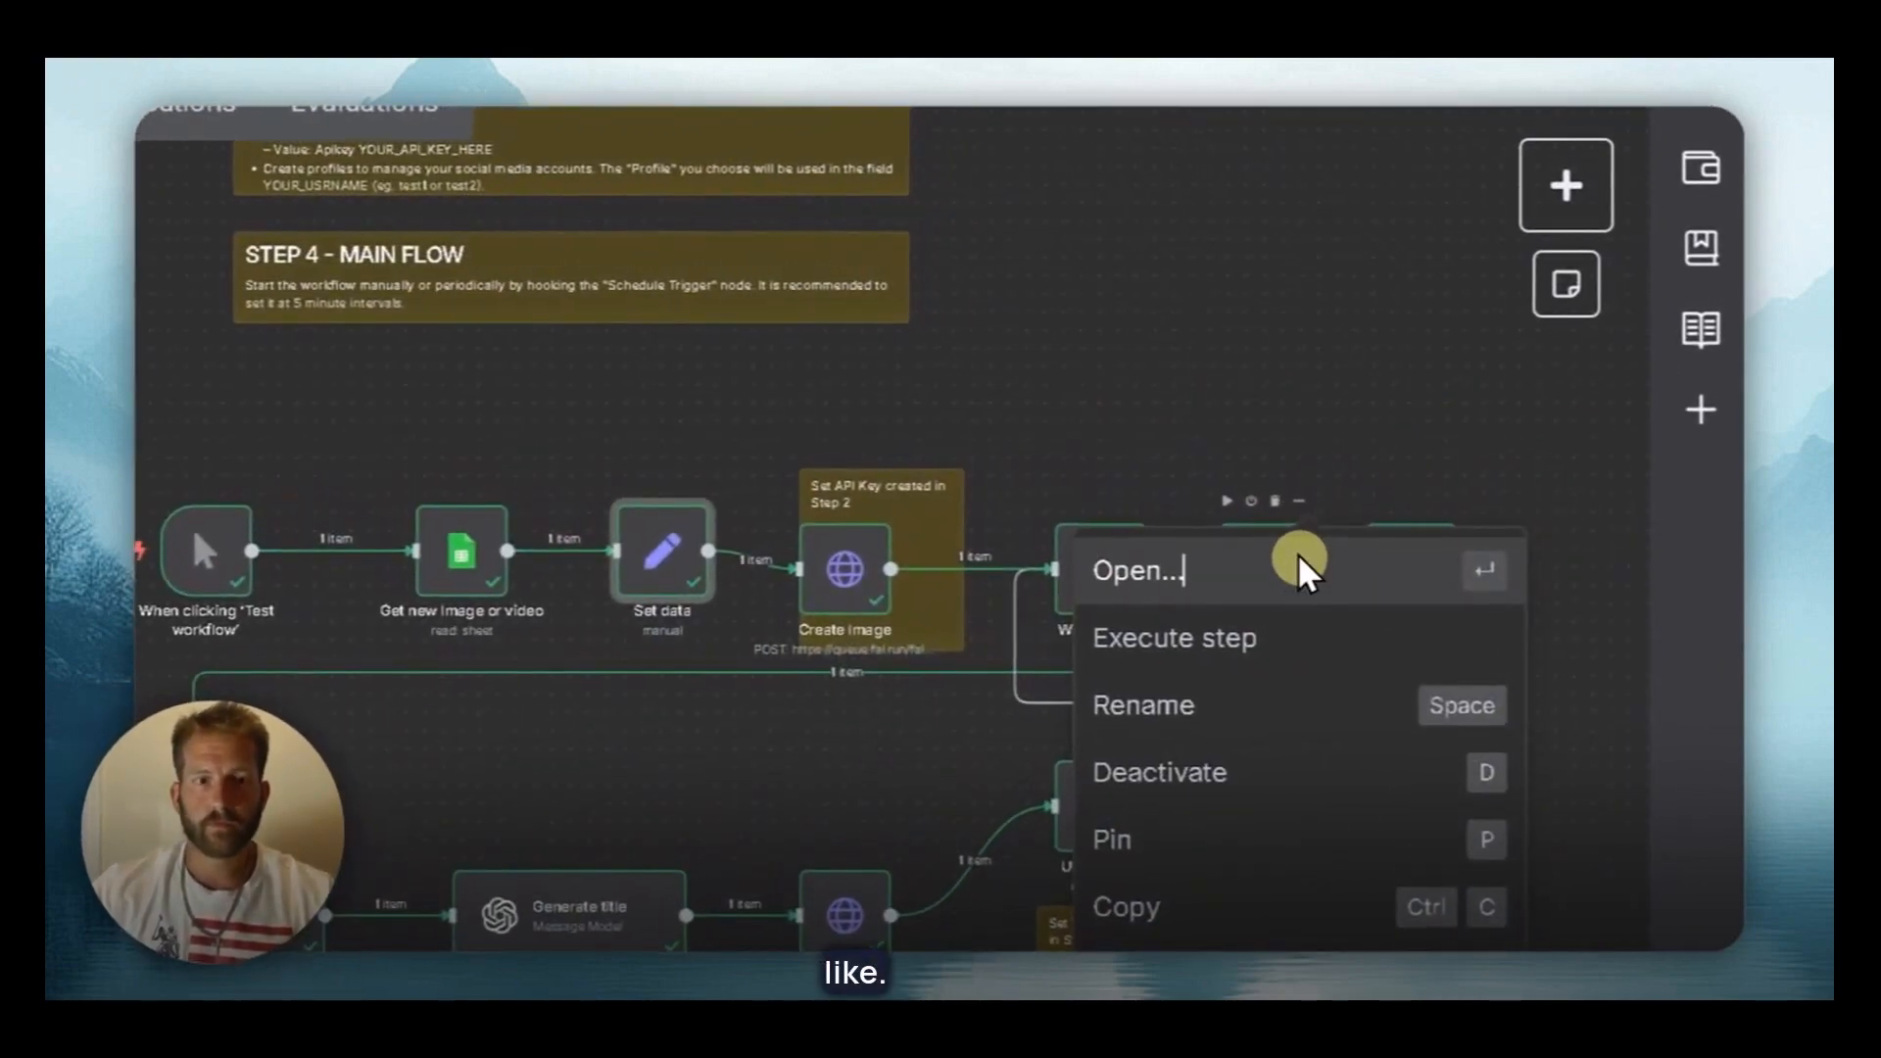
left_click(1297, 553)
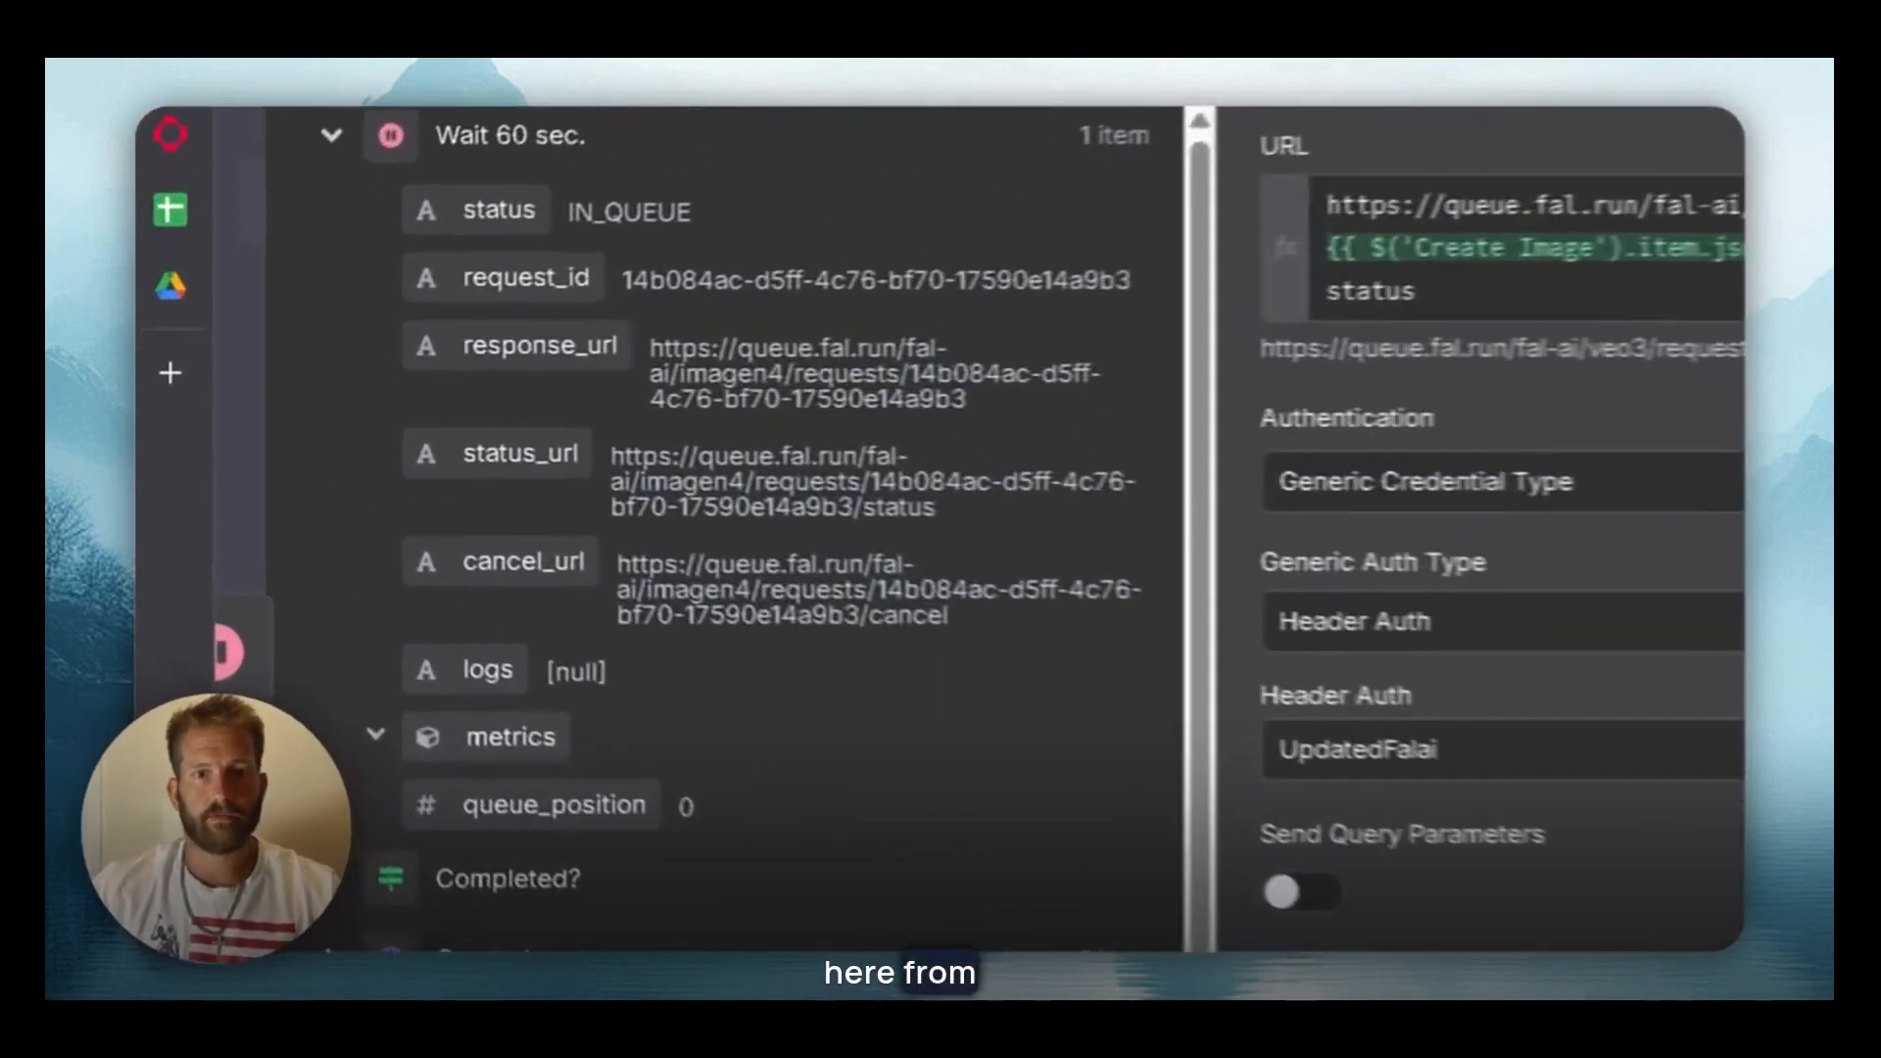
scroll(1533, 530, "down", 1)
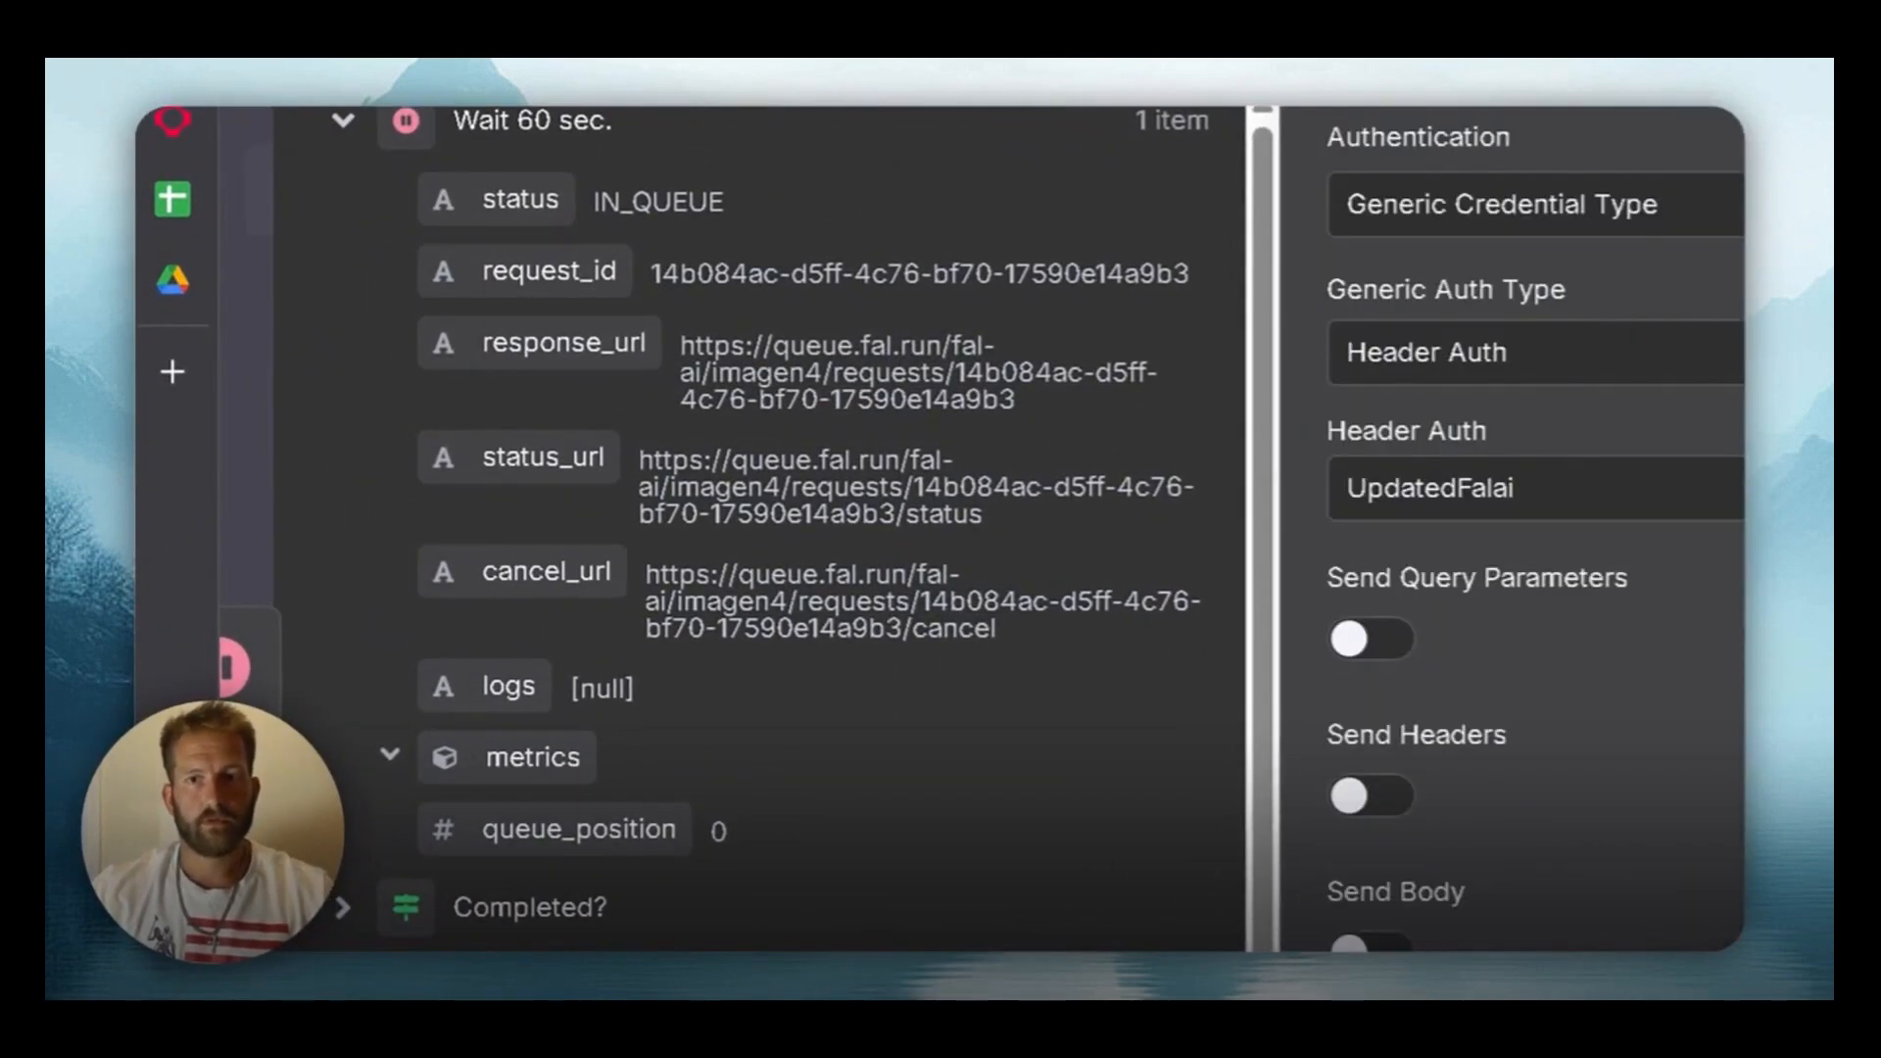
scroll(1533, 529, "up", 3)
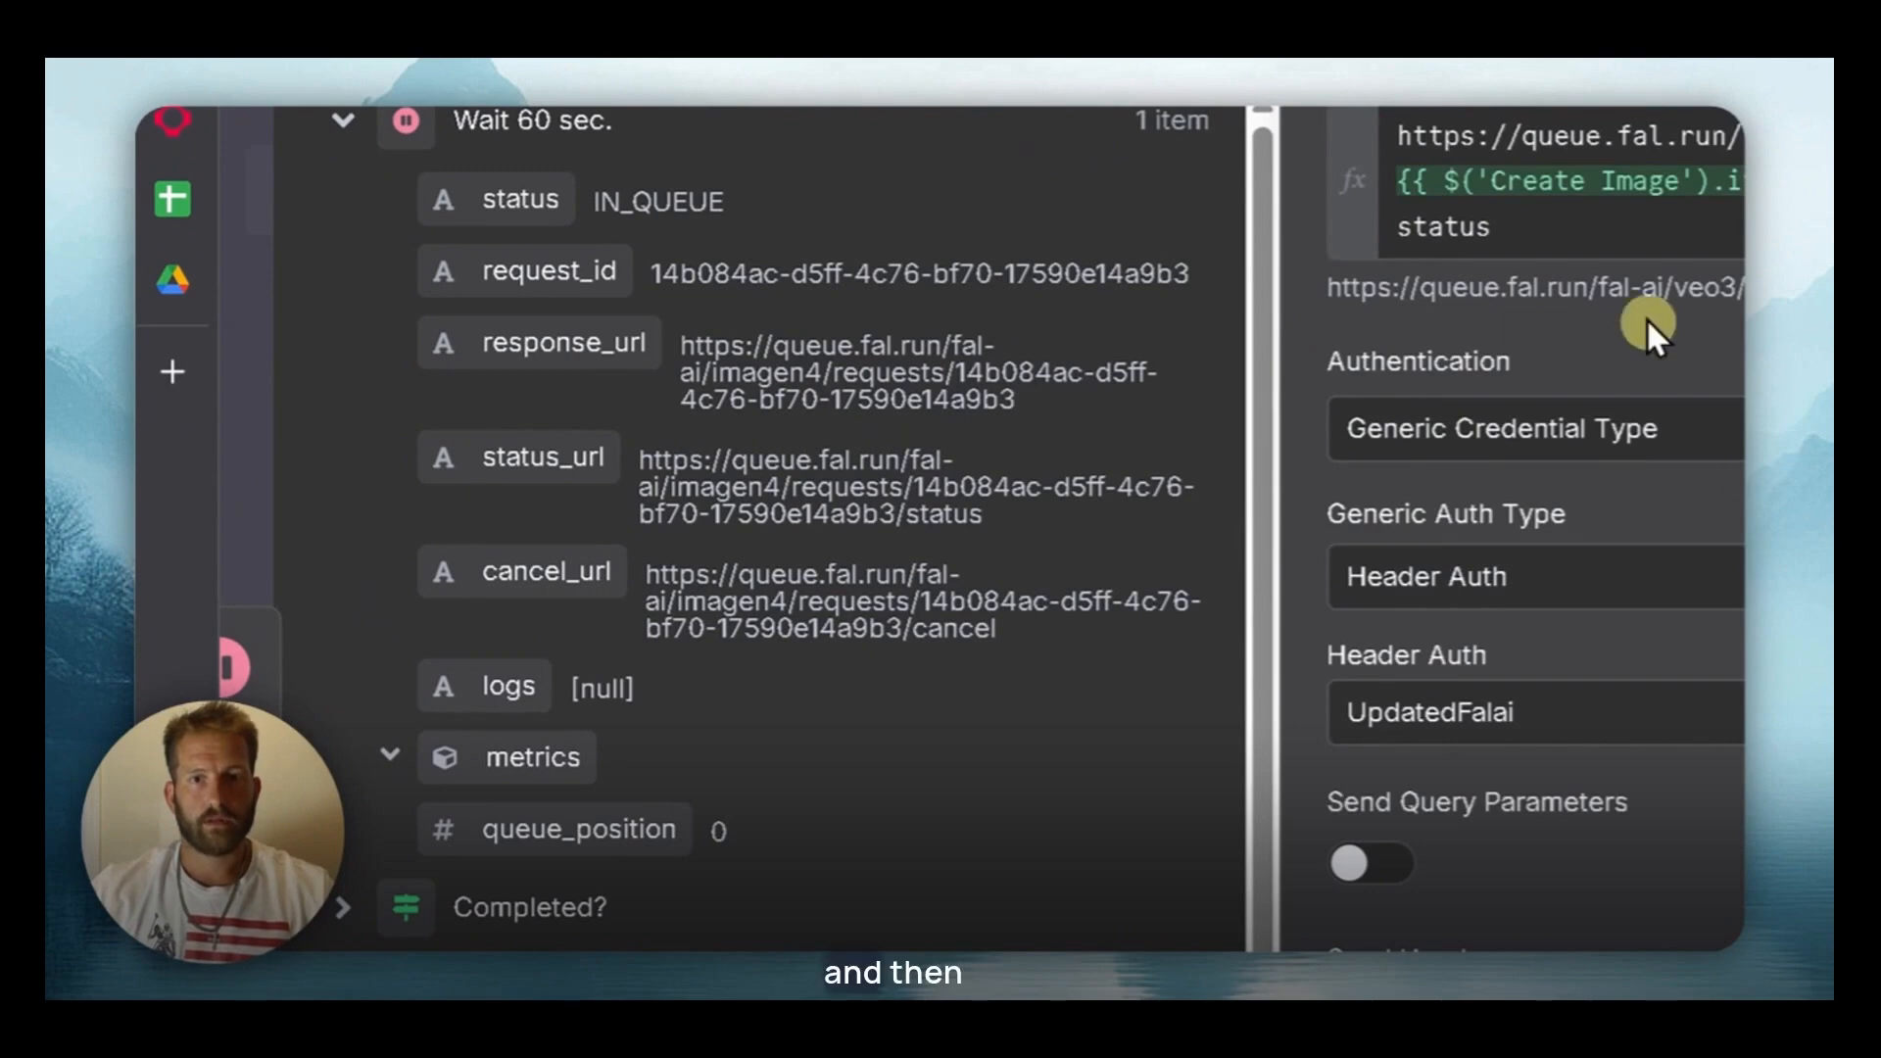
scroll(555, 513, "down", 2)
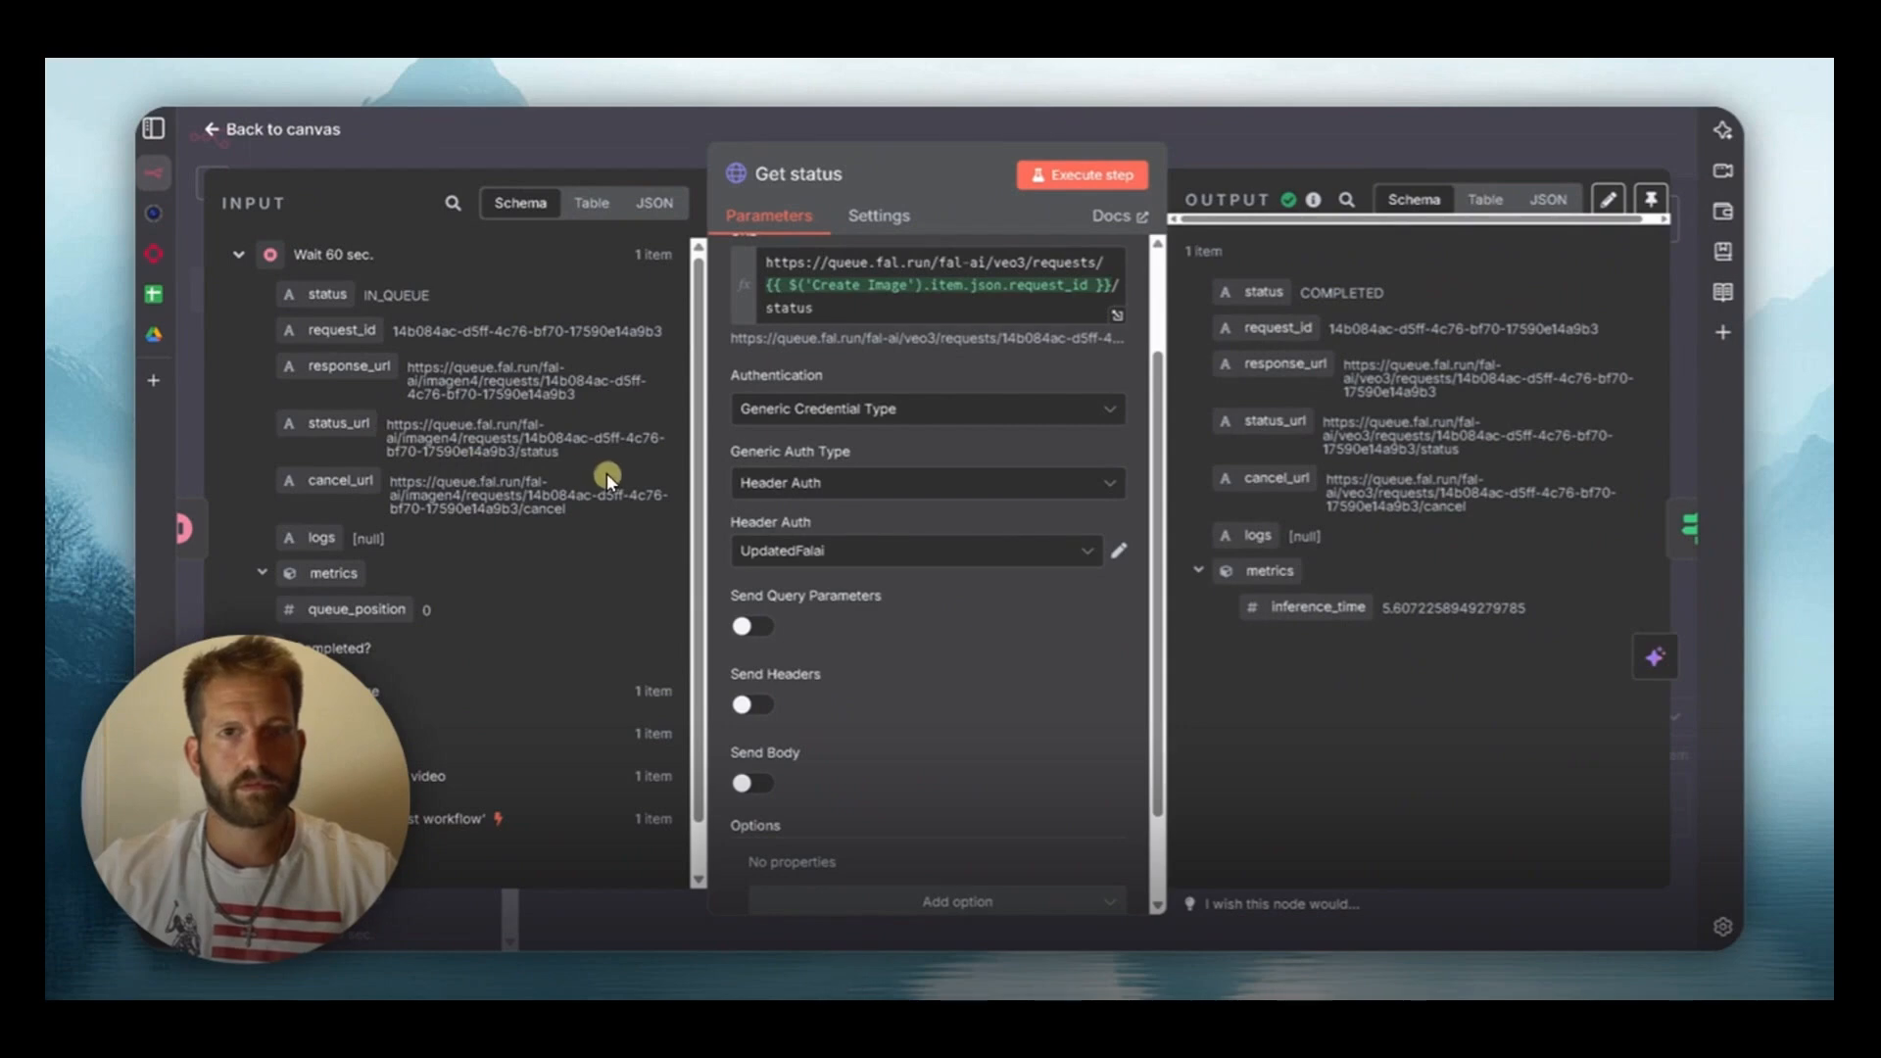
scroll(529, 543, "down", 1)
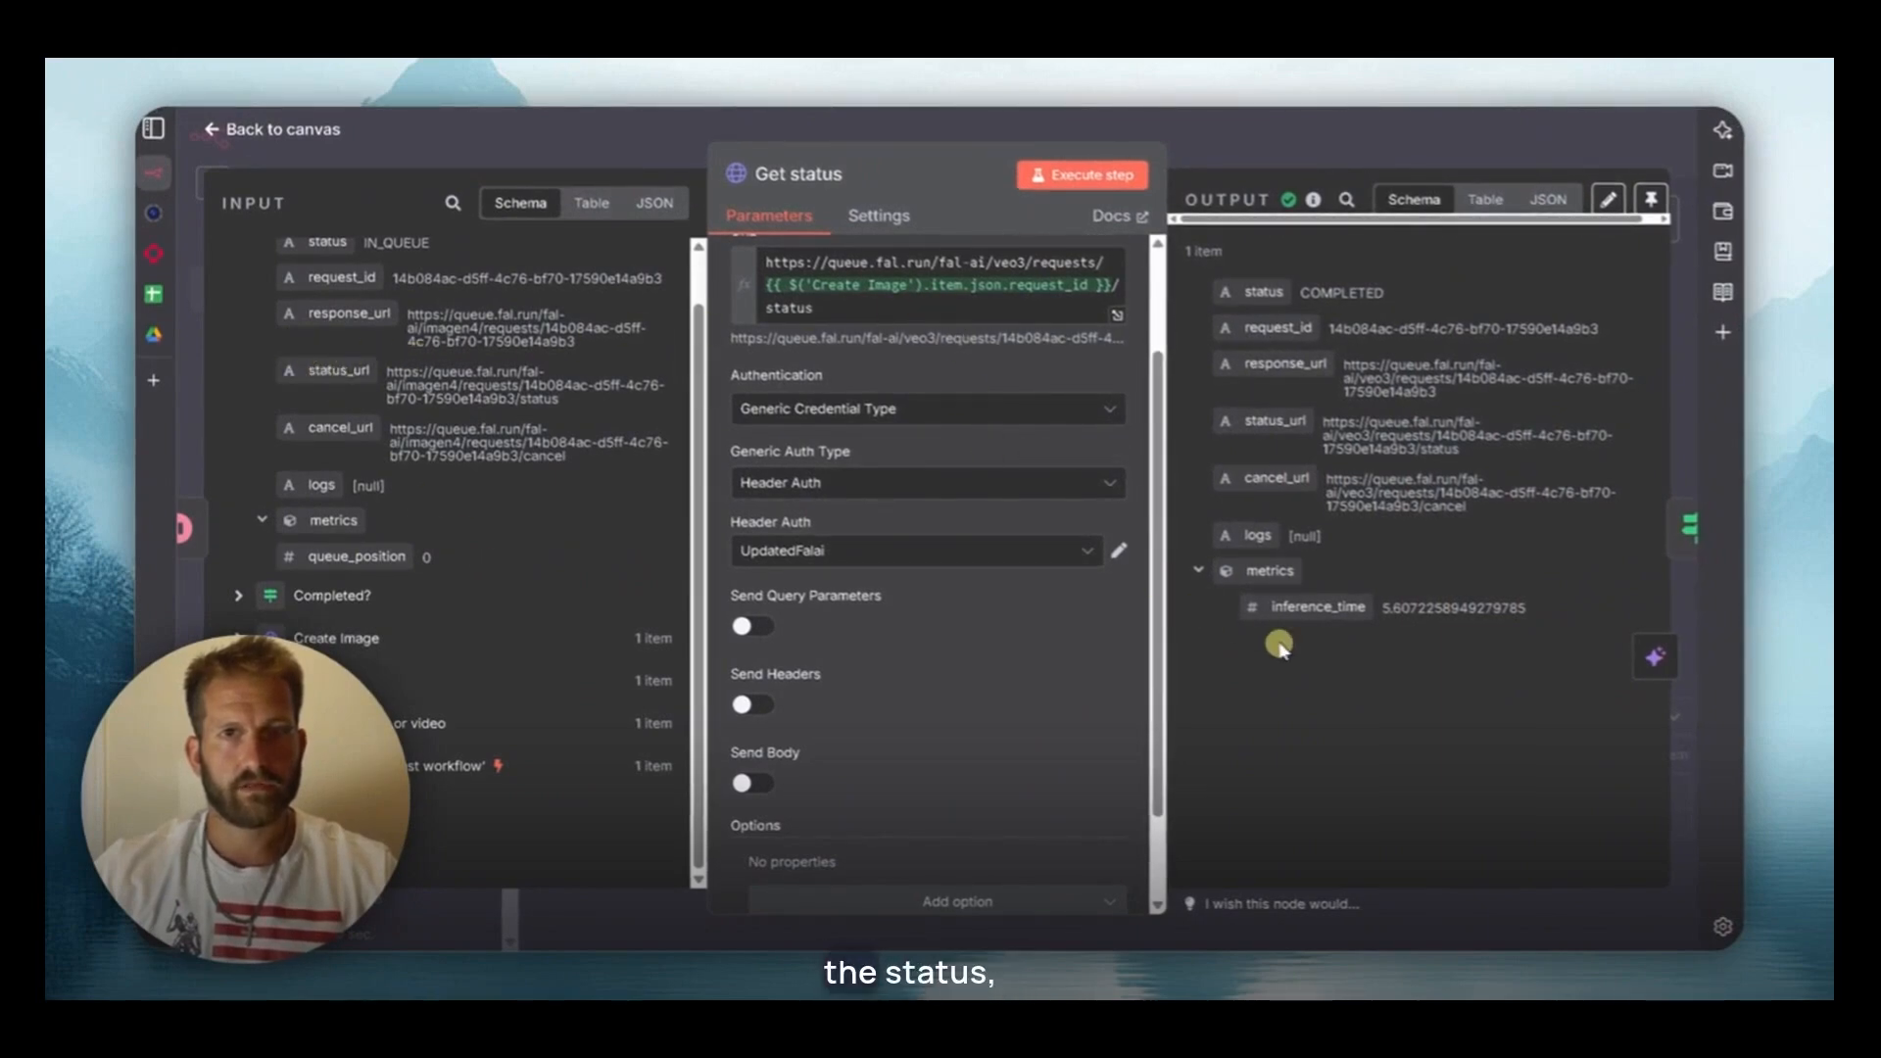
scroll(932, 618, "down", 2)
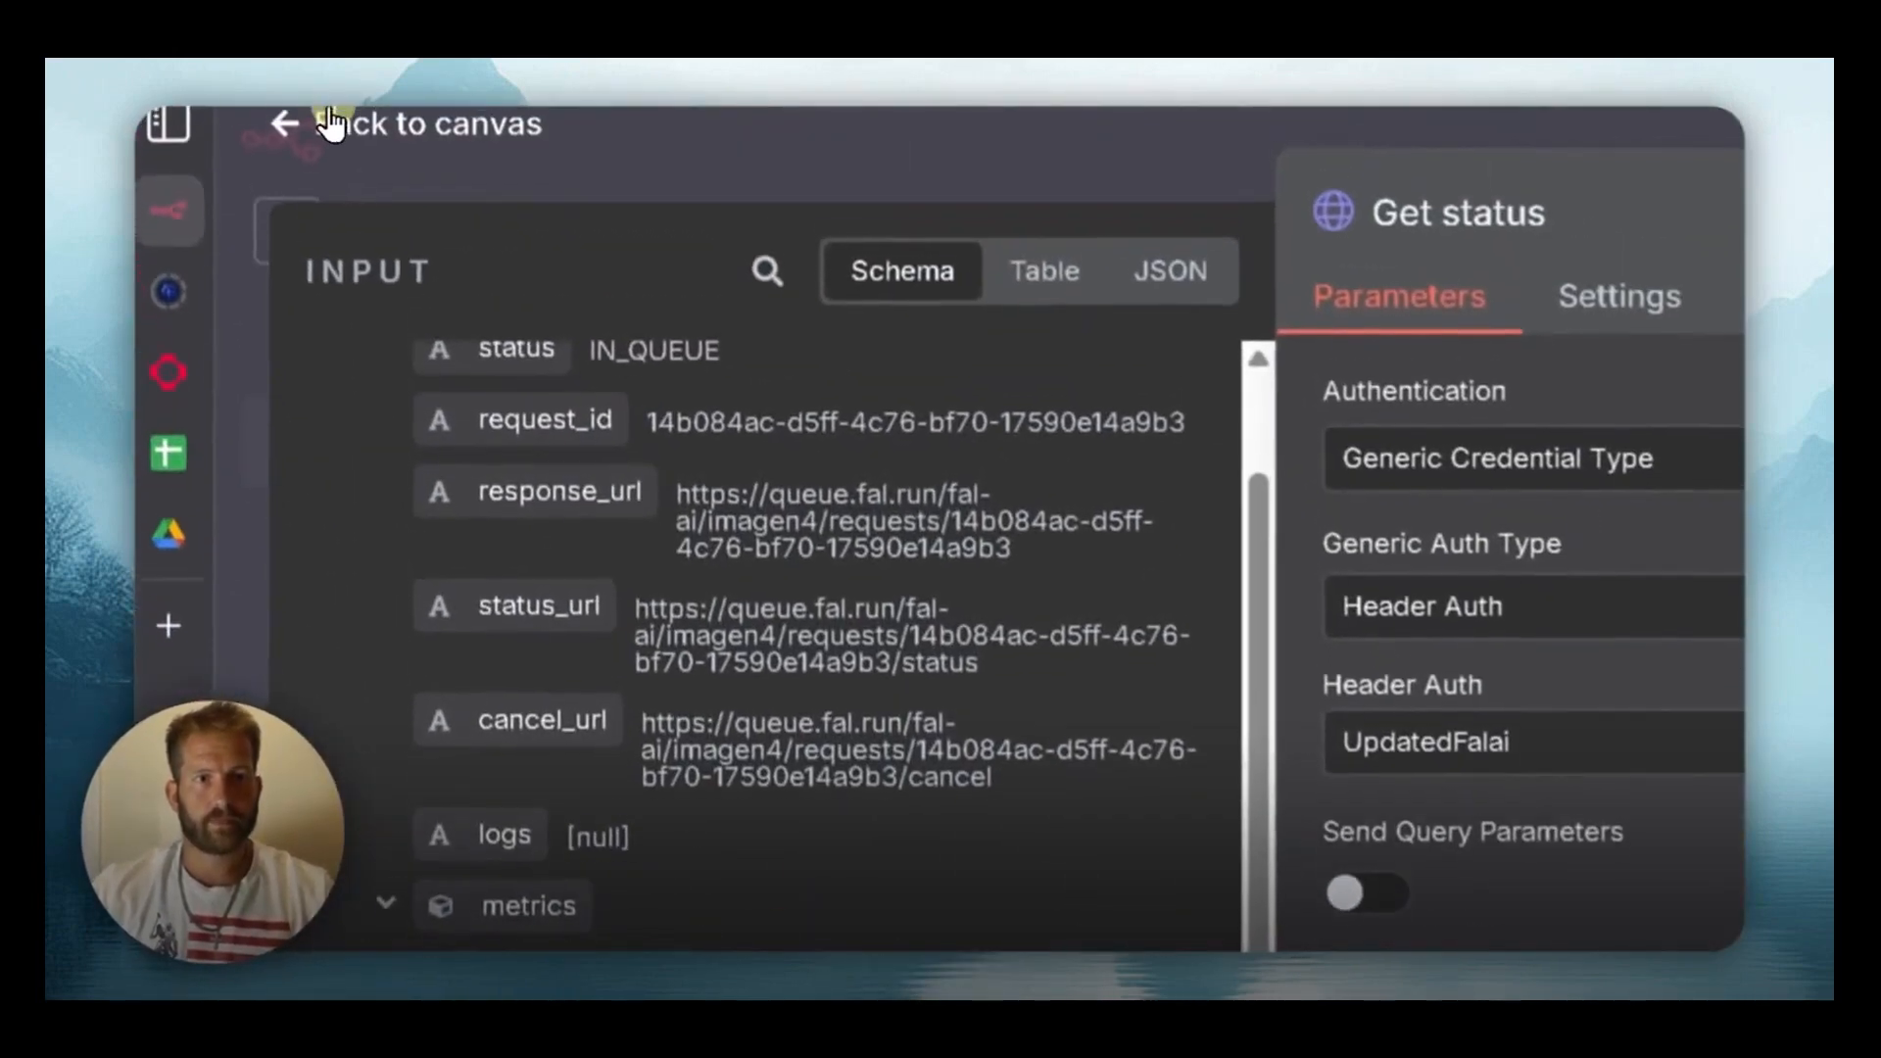
left_click(324, 117)
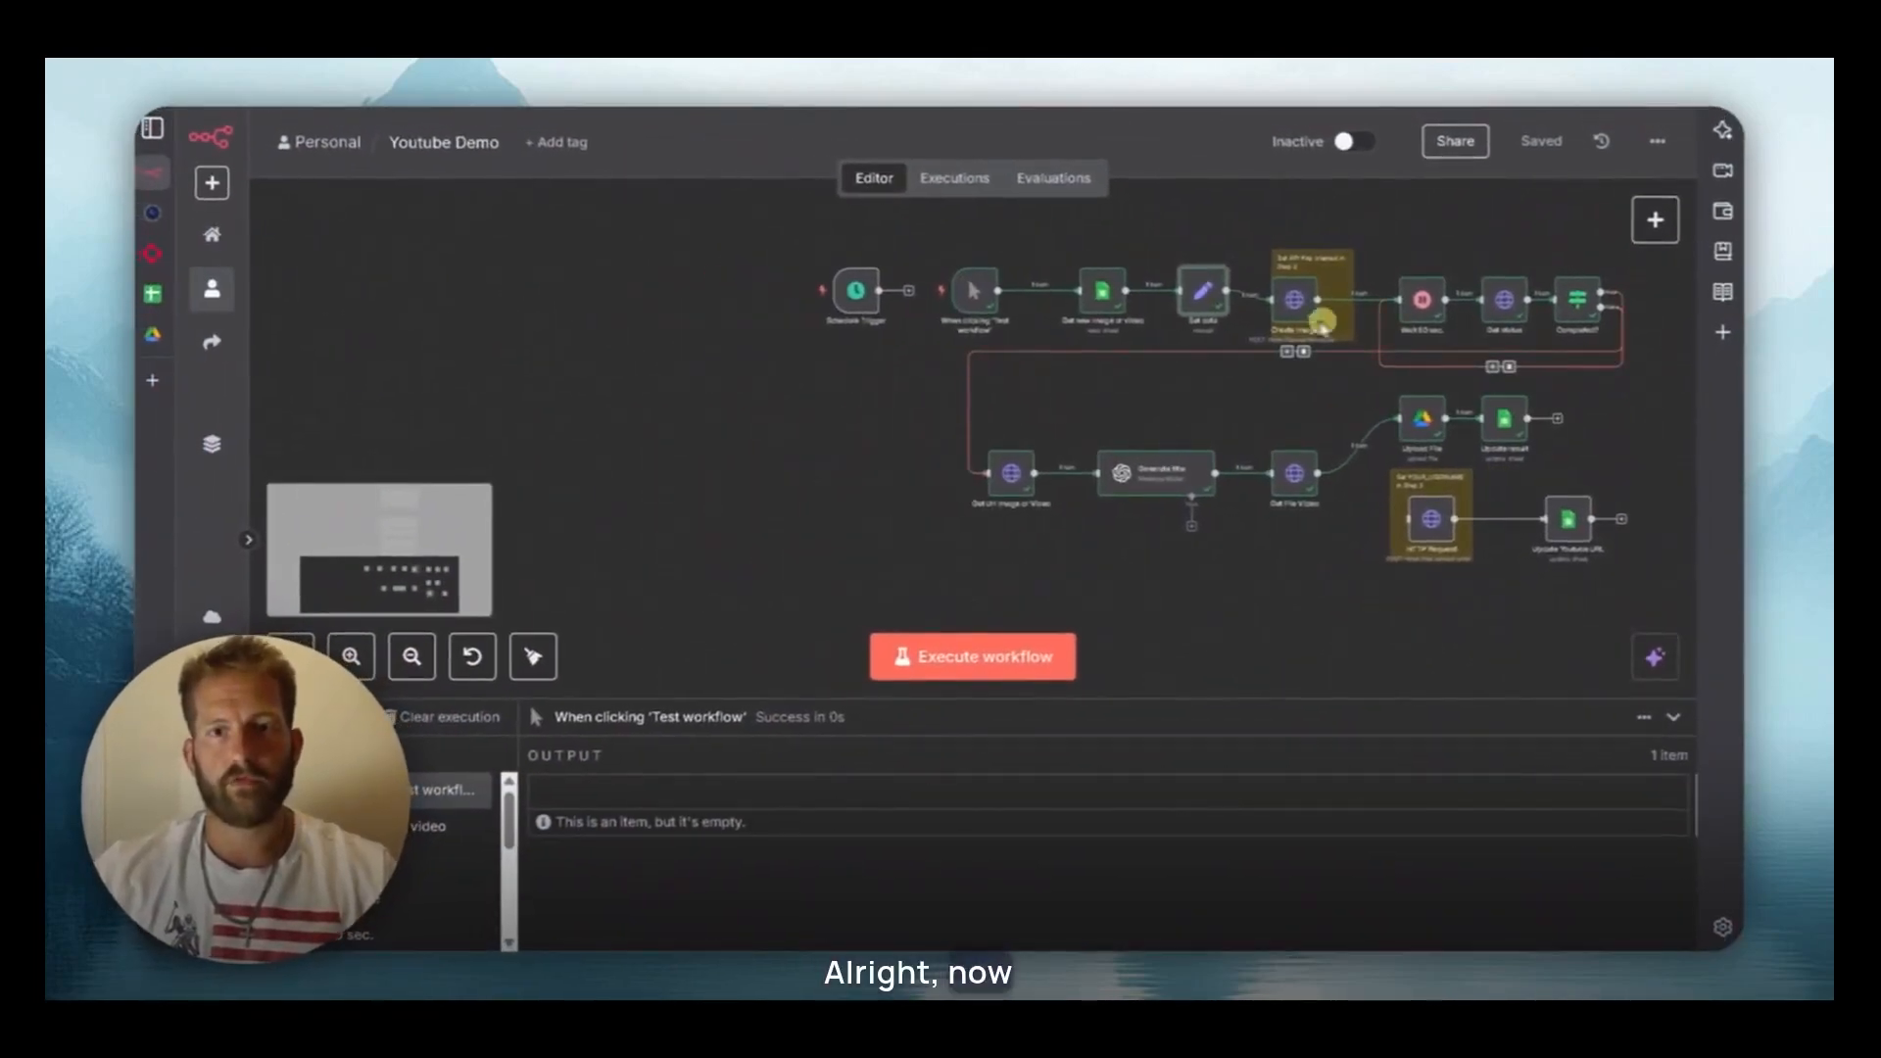
Open the Get Url Image or Video node and try to map the Completed? node's request_id into its URL
right_click(1022, 463)
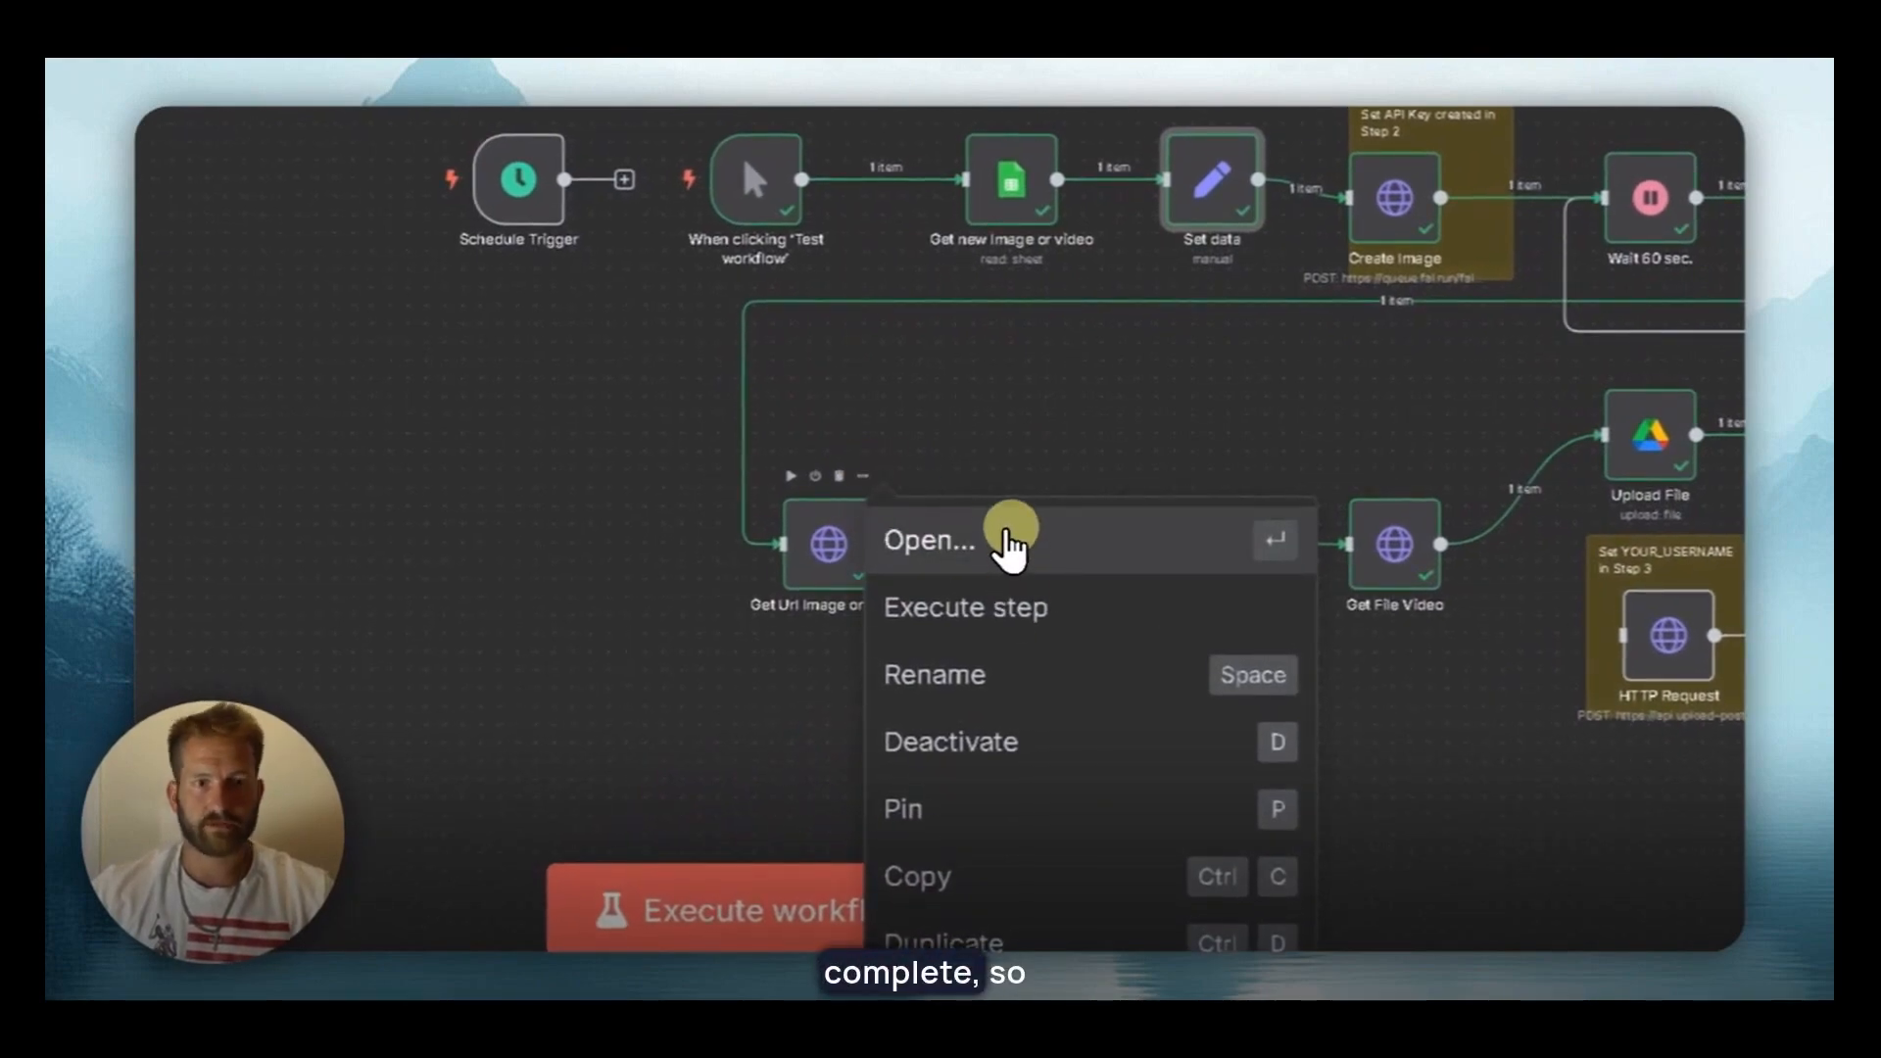
left_click(1011, 534)
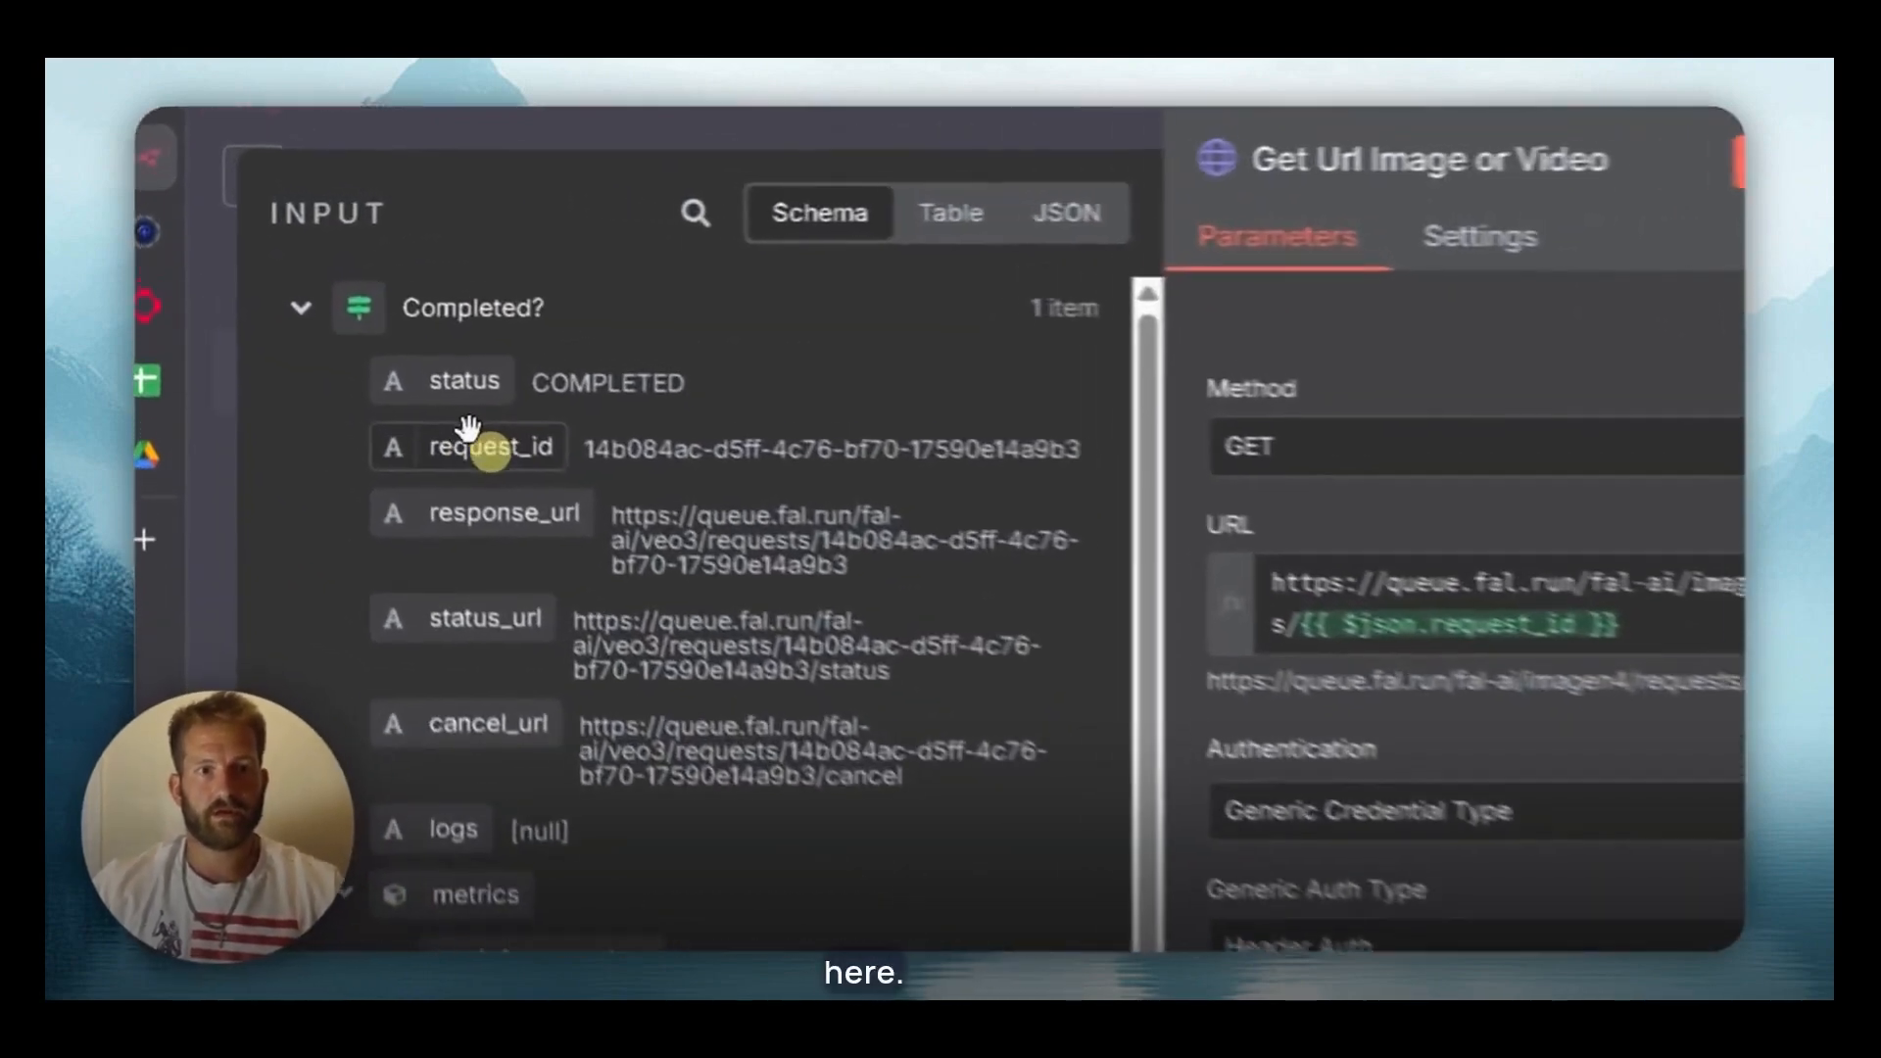
left_click_drag(338, 331, 403, 330)
left_click_drag(637, 467, 722, 482)
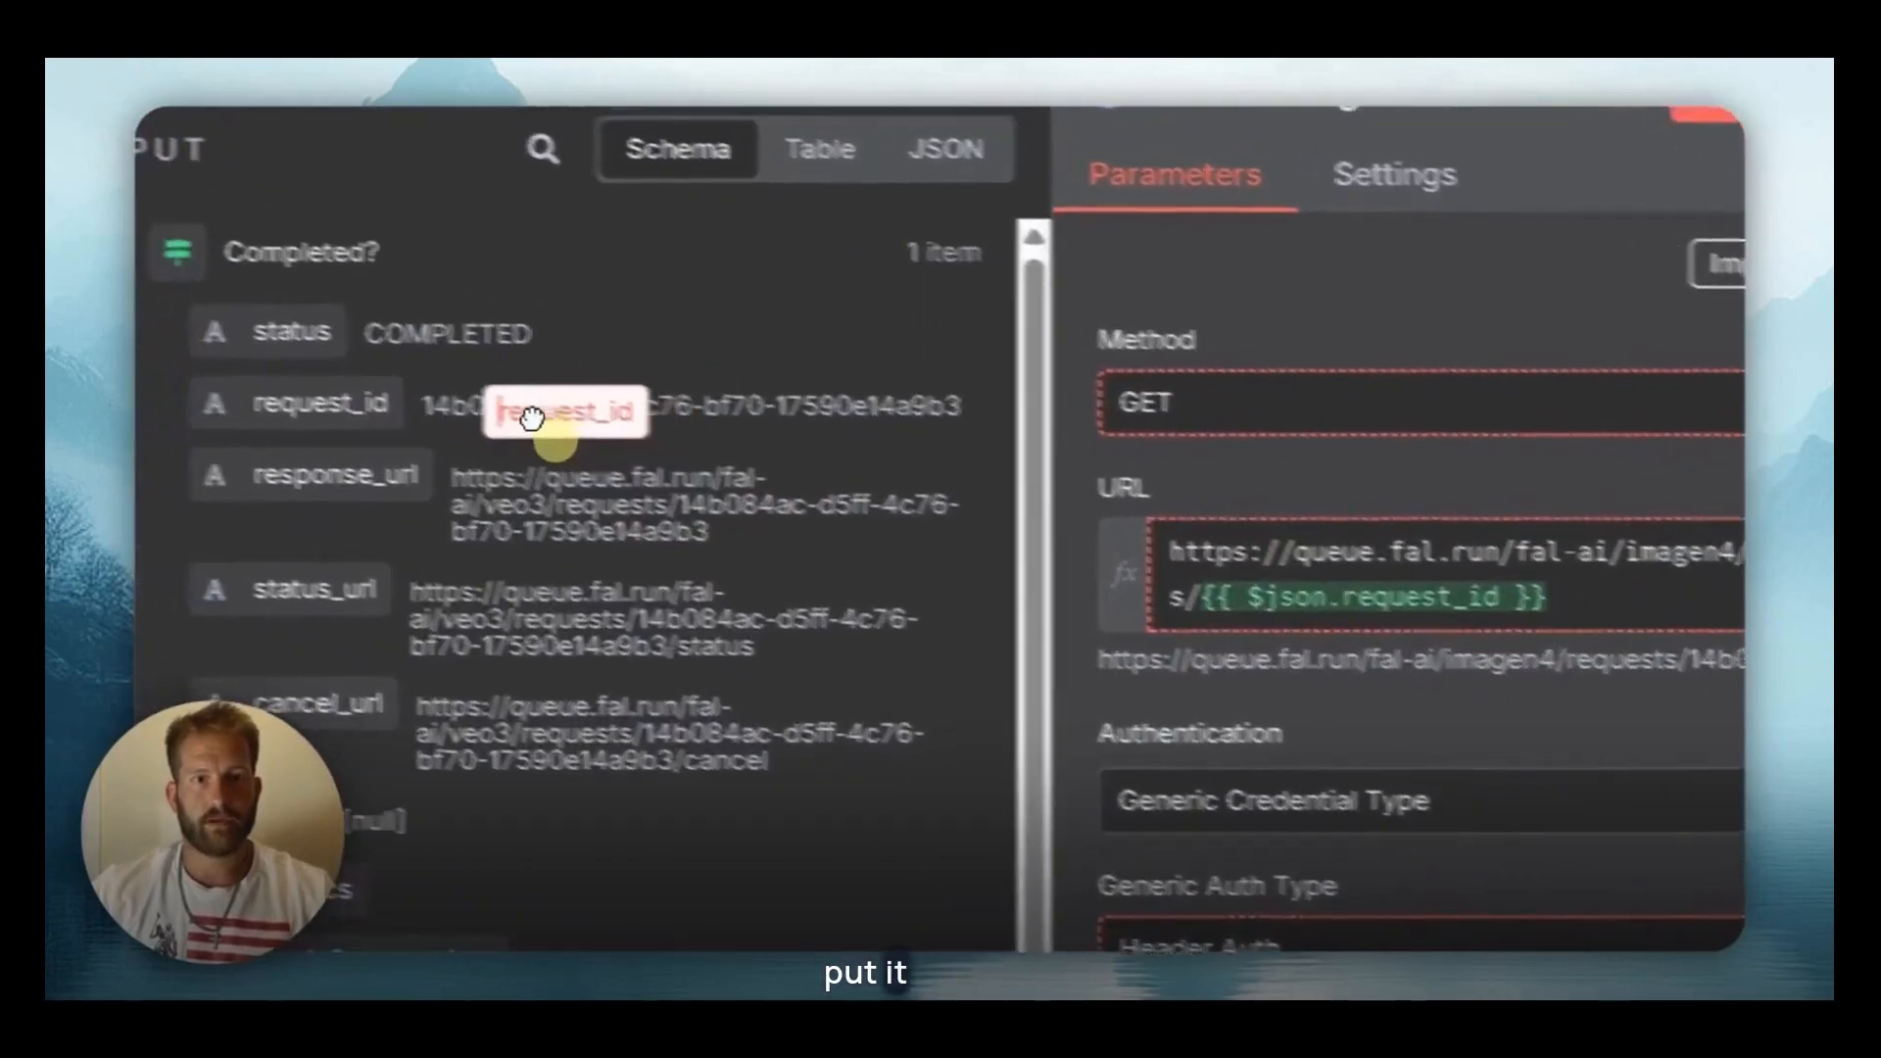
left_click_drag(530, 416, 672, 491)
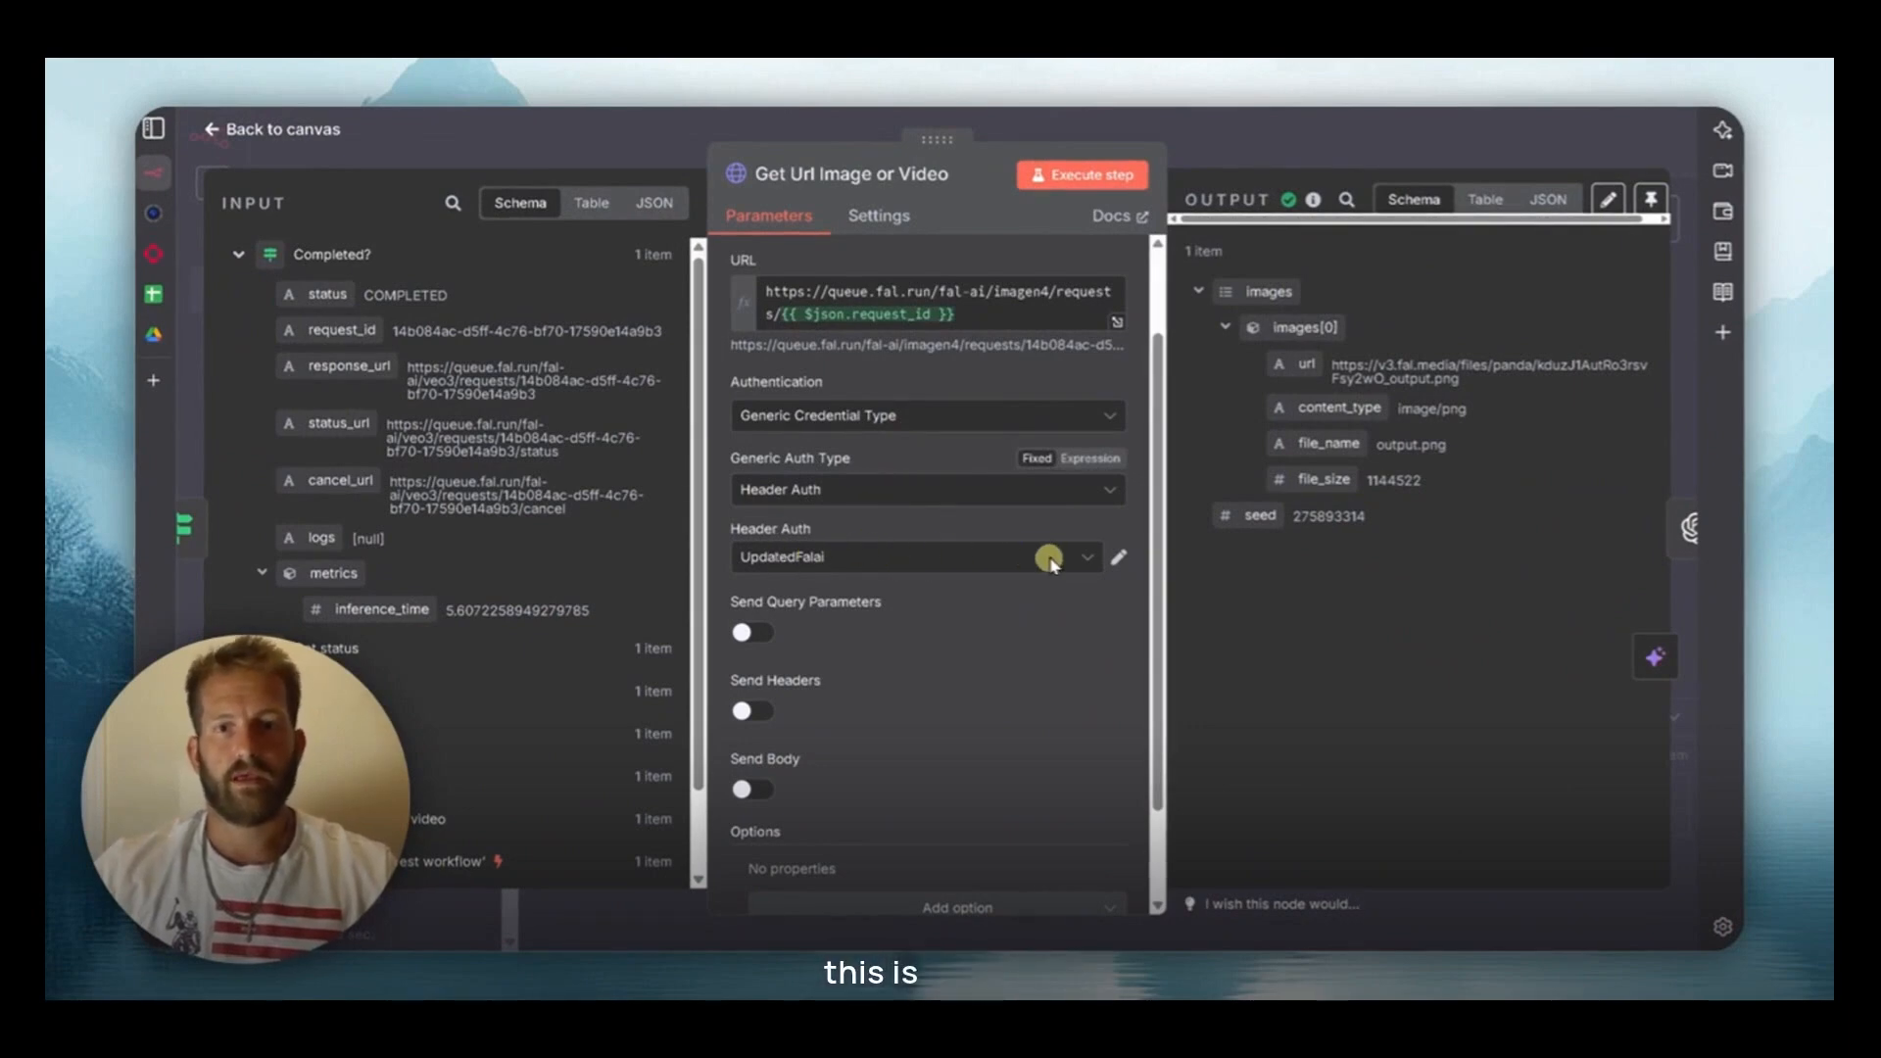
Review the Get Url Image or Video node's authentication, request options and image output, and return to the canvas
scroll(904, 563, "down", 2)
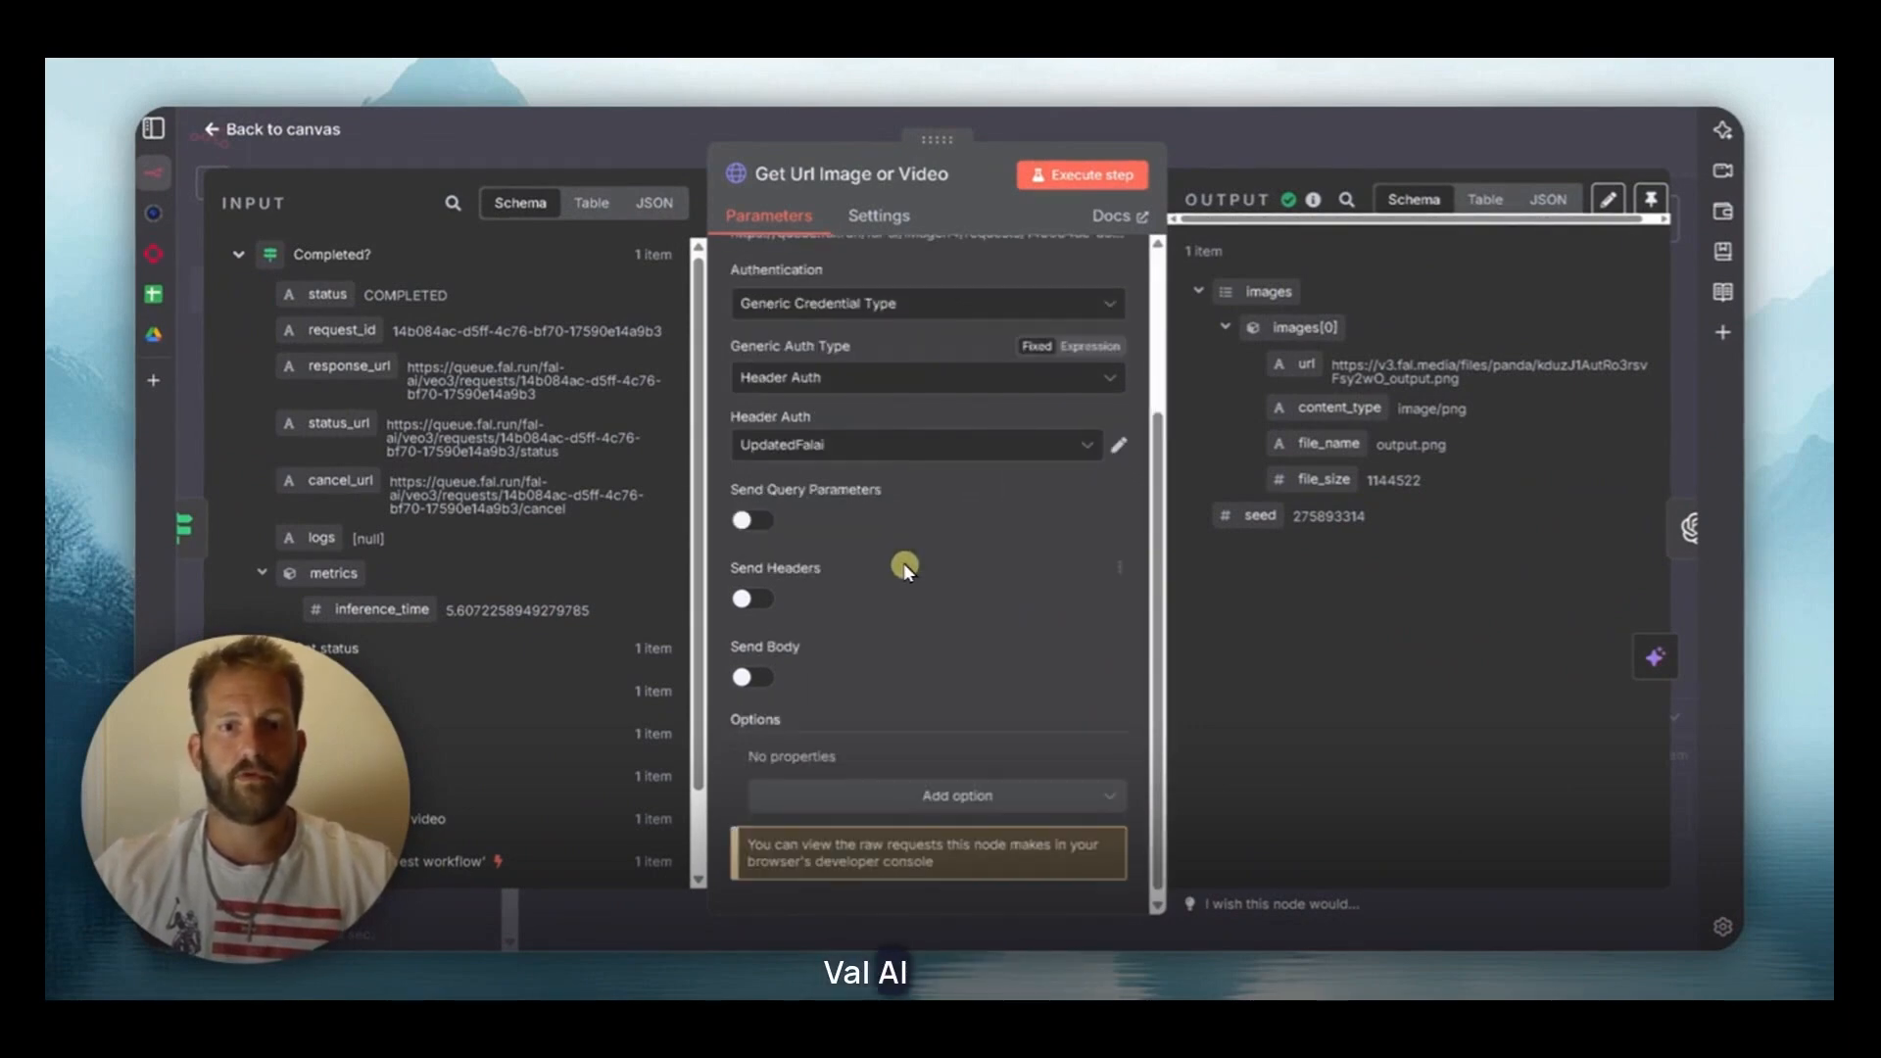
scroll(921, 578, "up", 3)
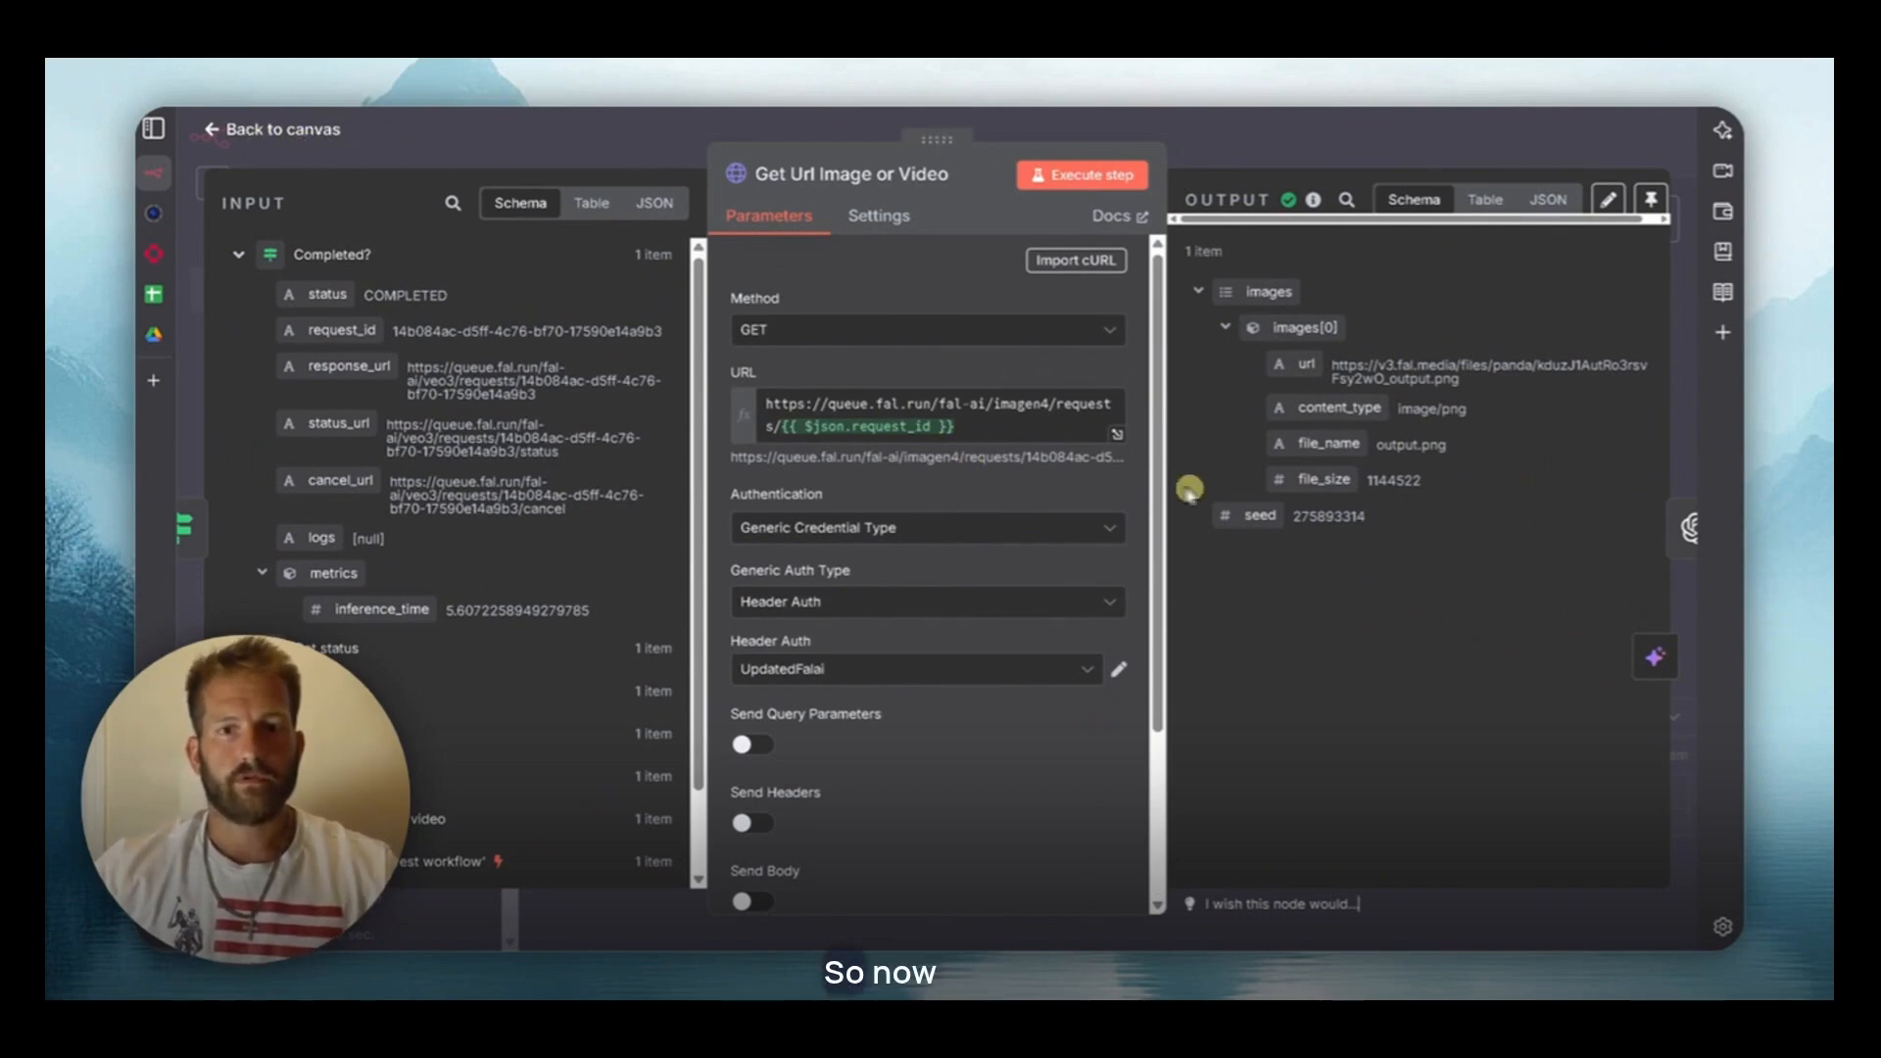
scroll(916, 603, "down", 3)
left_click_drag(269, 161, 241, 141)
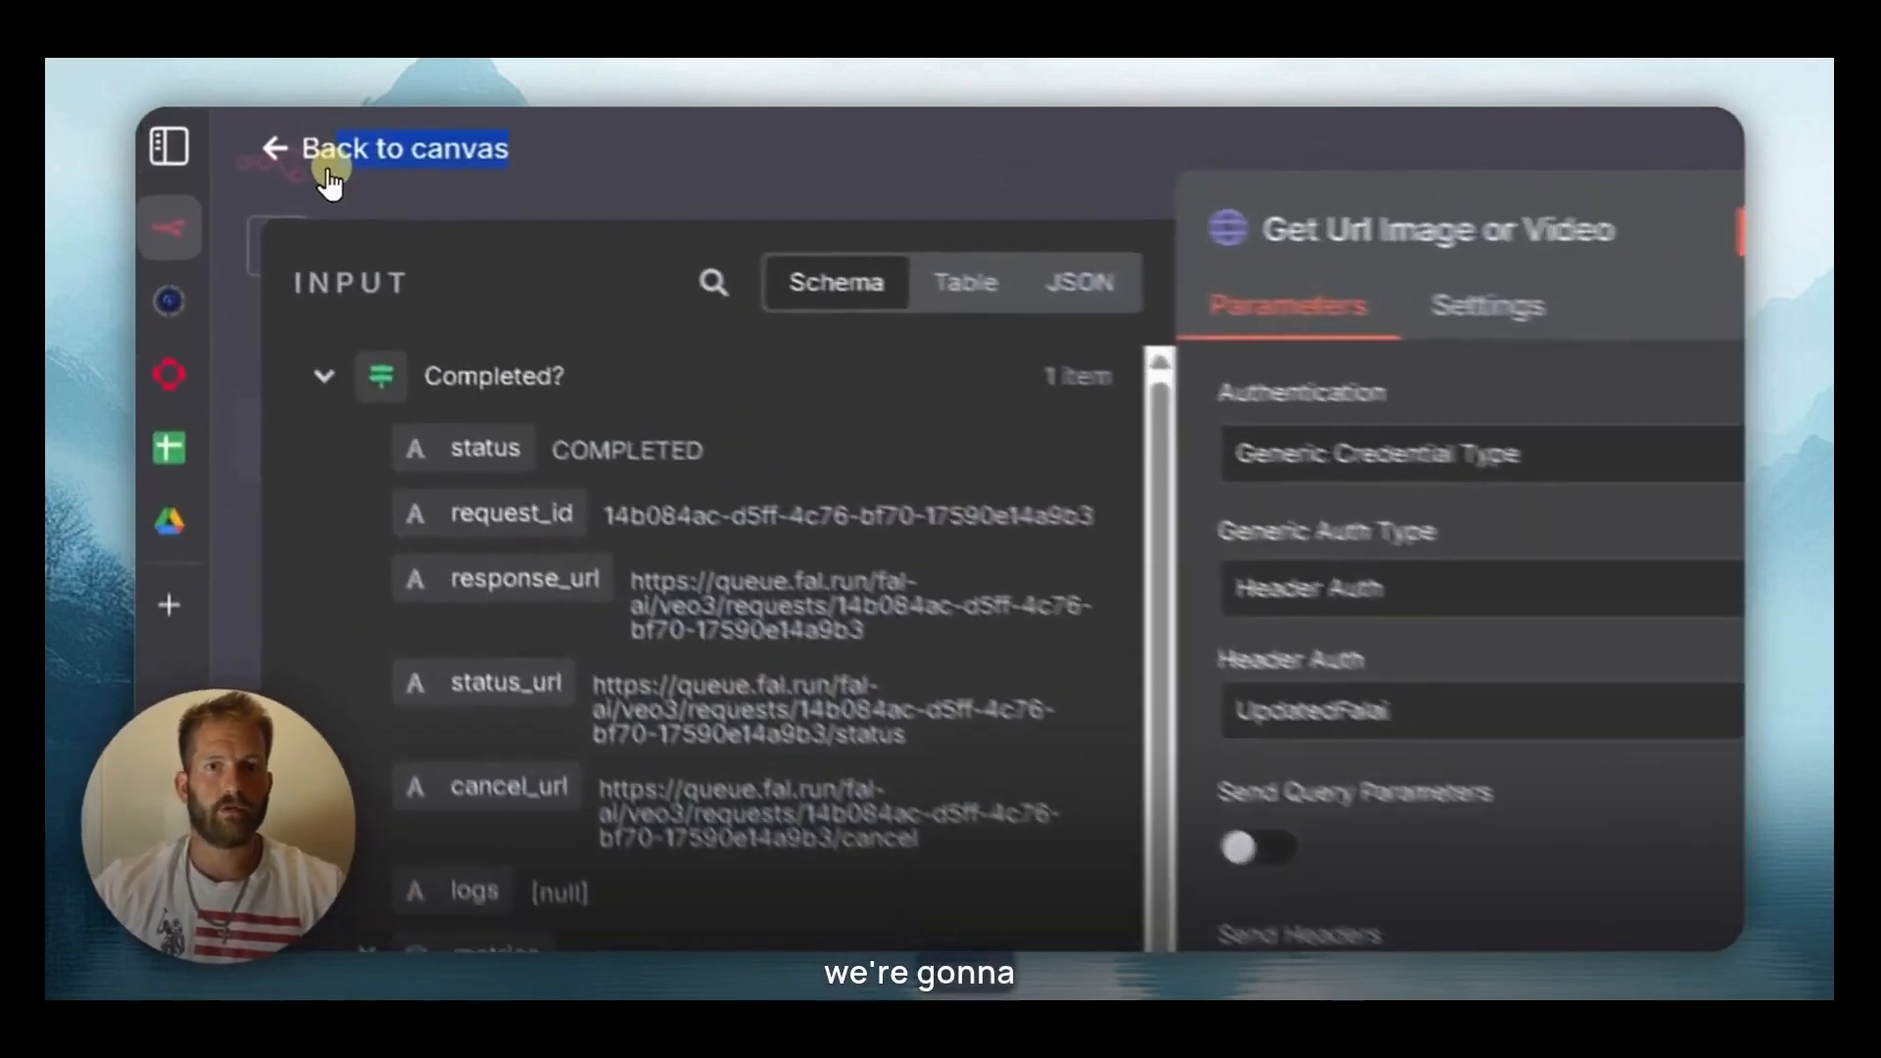
left_click(329, 162)
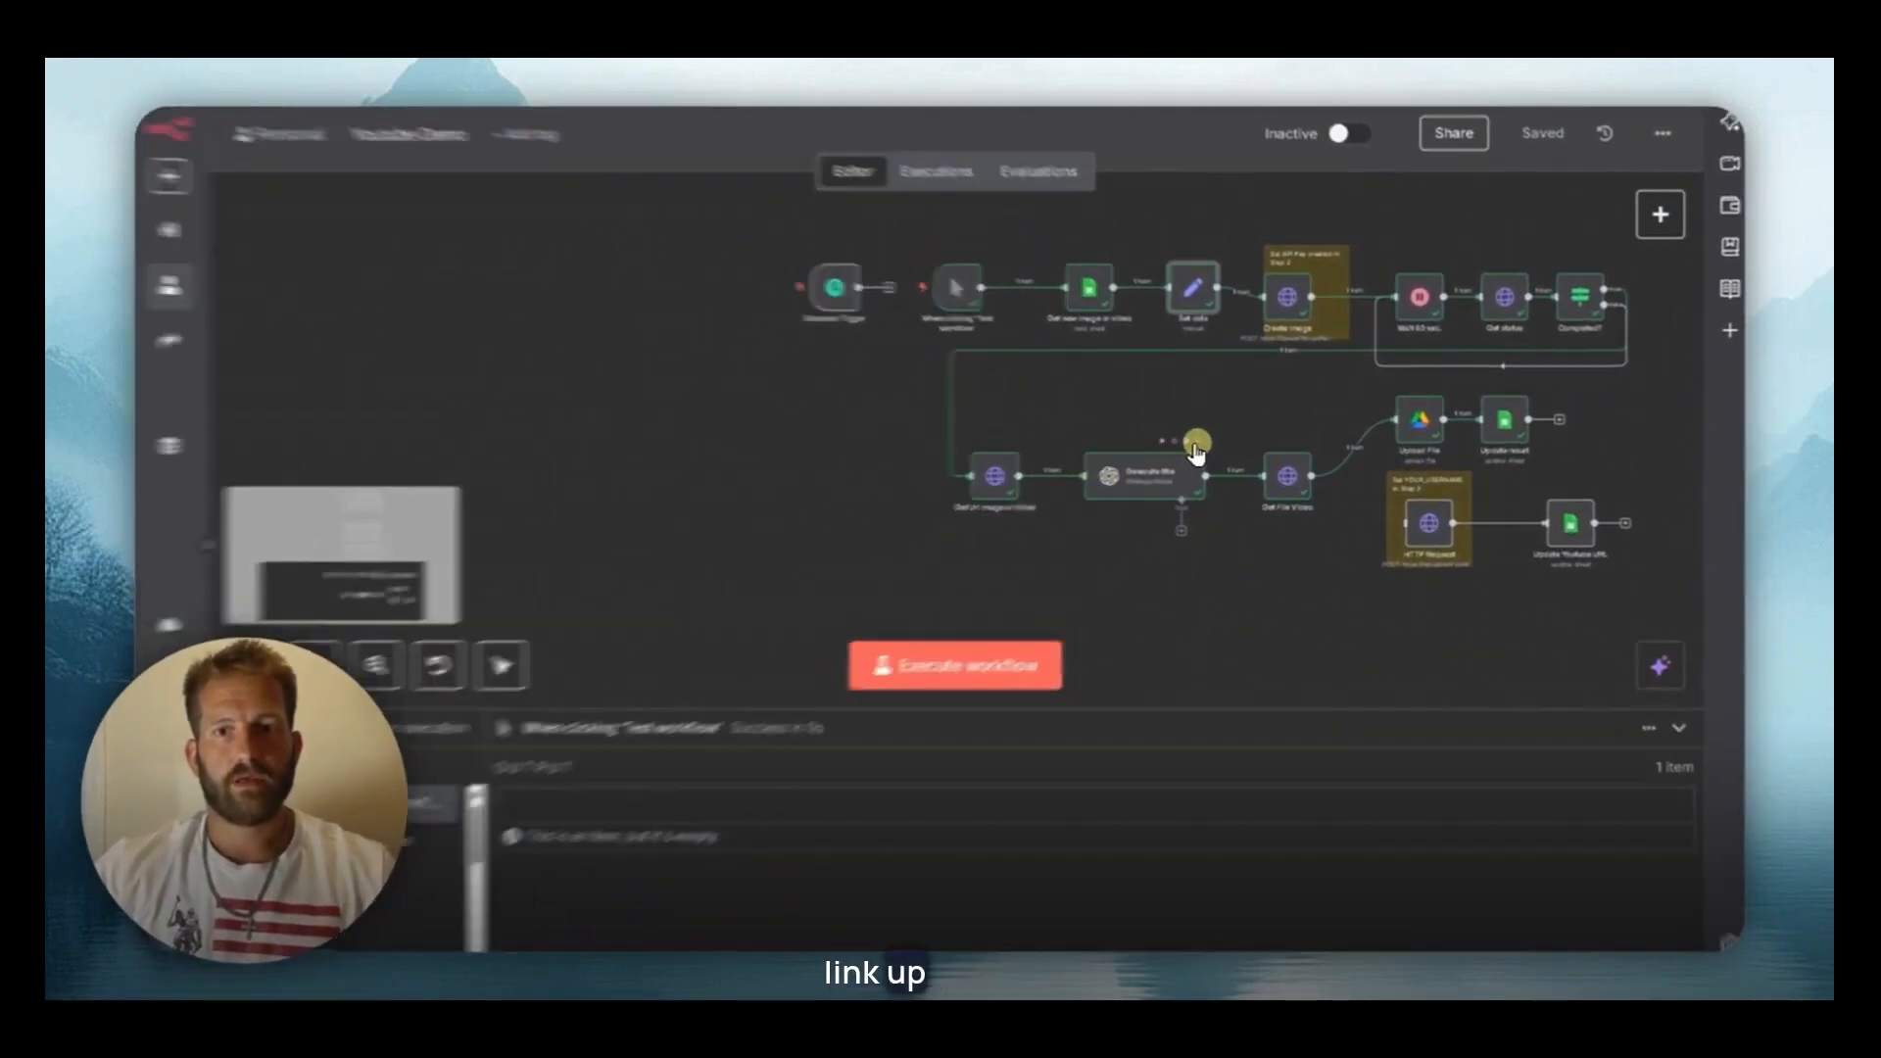
Open the Generate title node and check its OpenAI credential, model, and user and system messages
right_click(1211, 455)
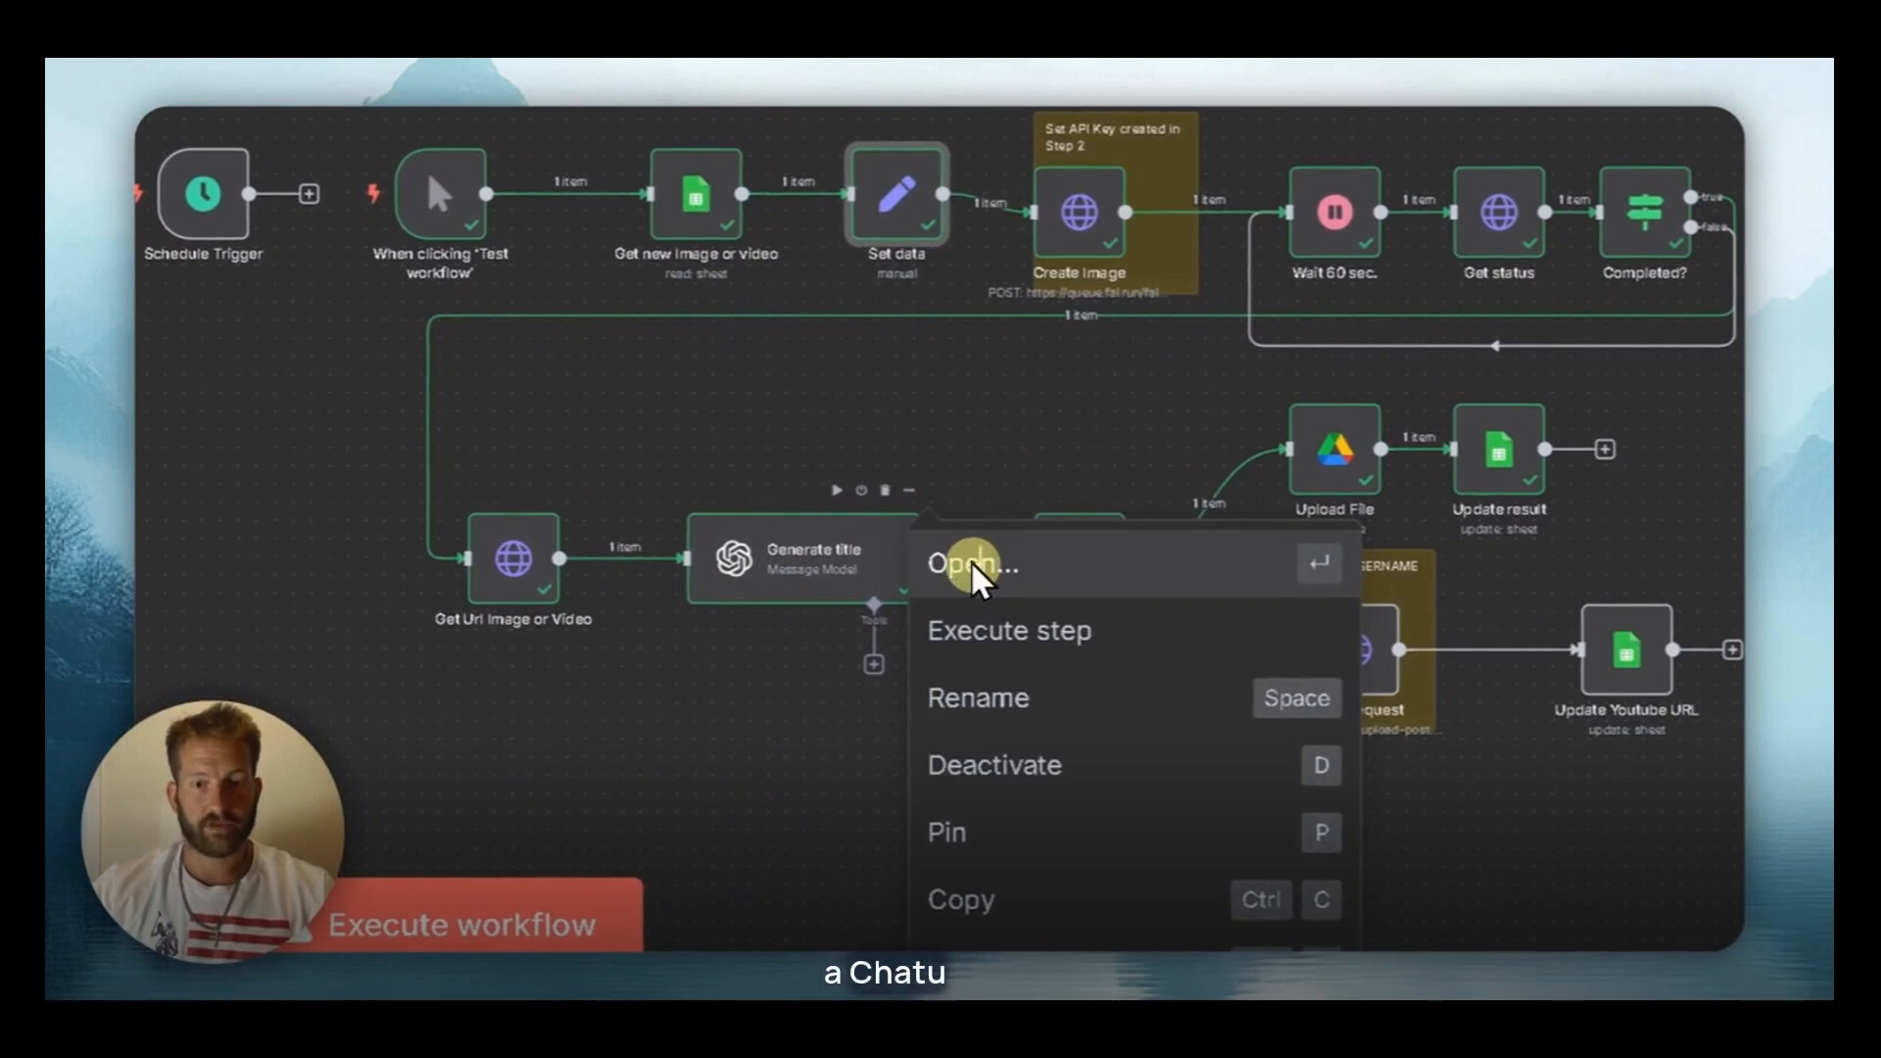
left_click(970, 567)
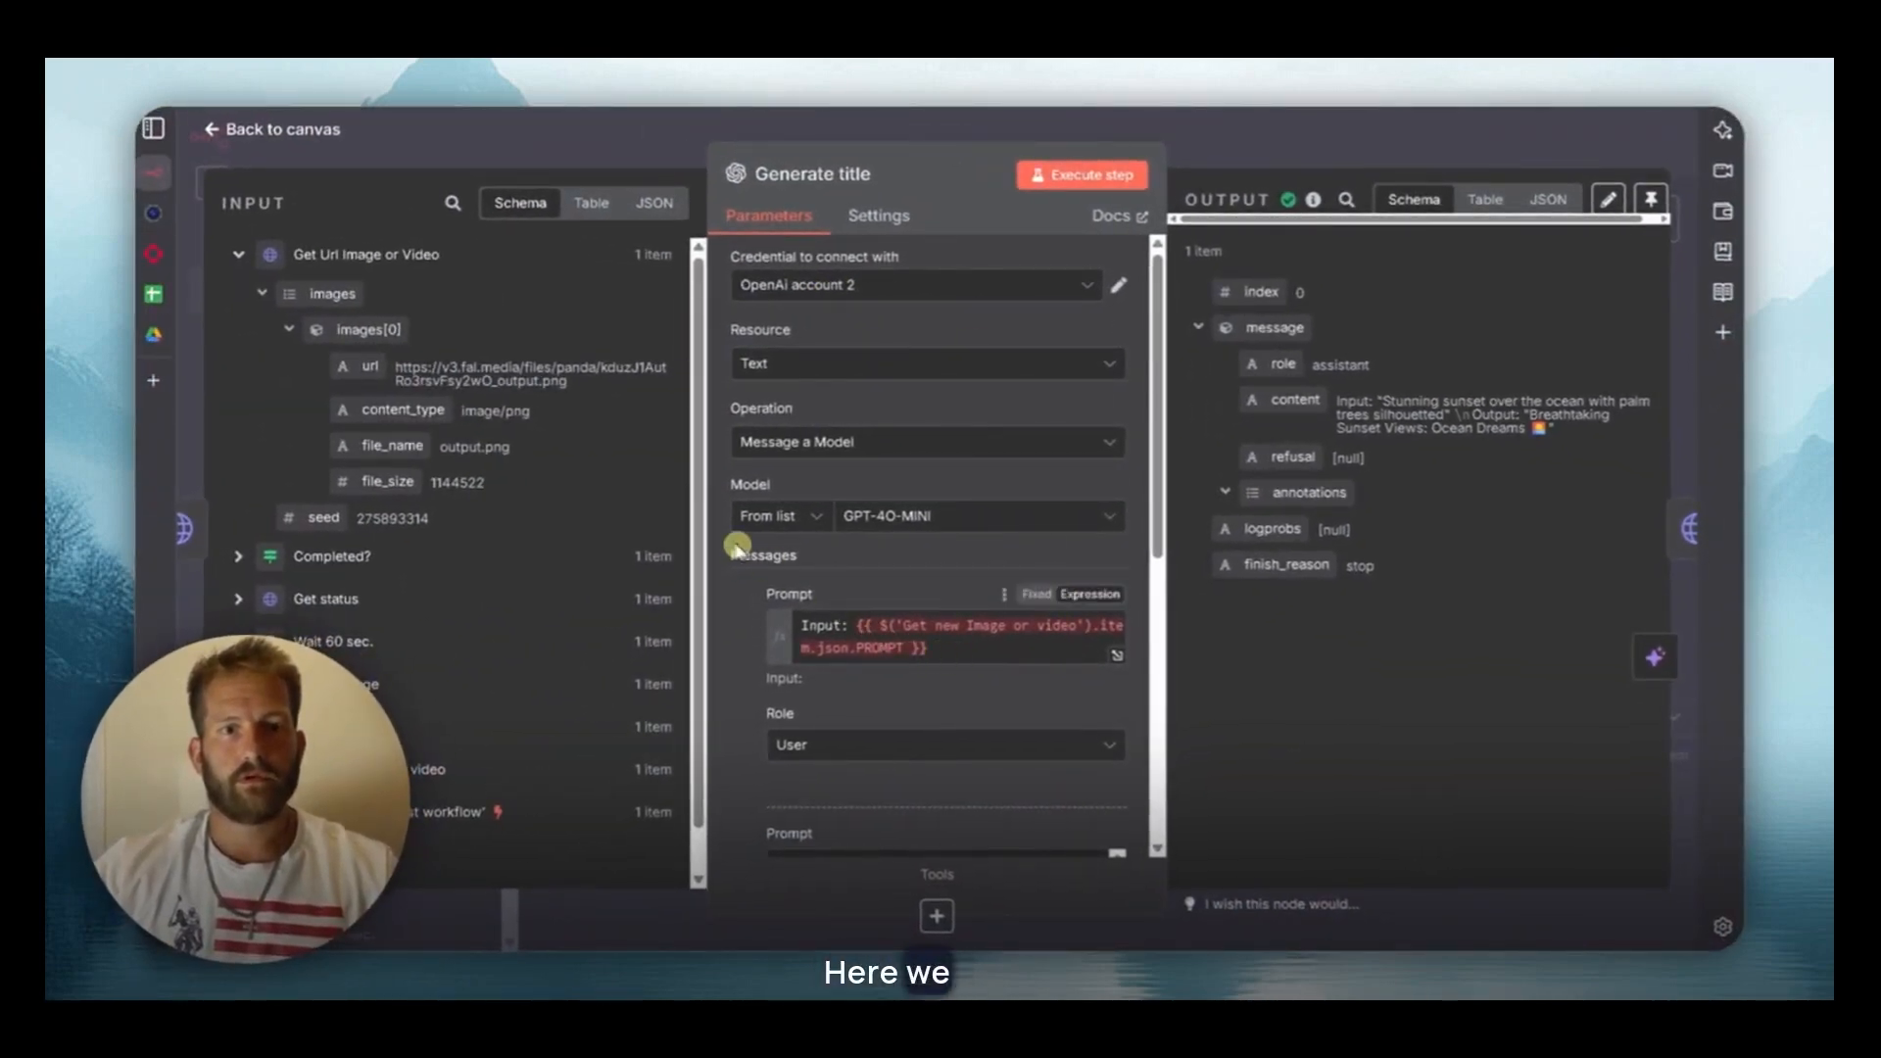
scroll(954, 652, "down", 4)
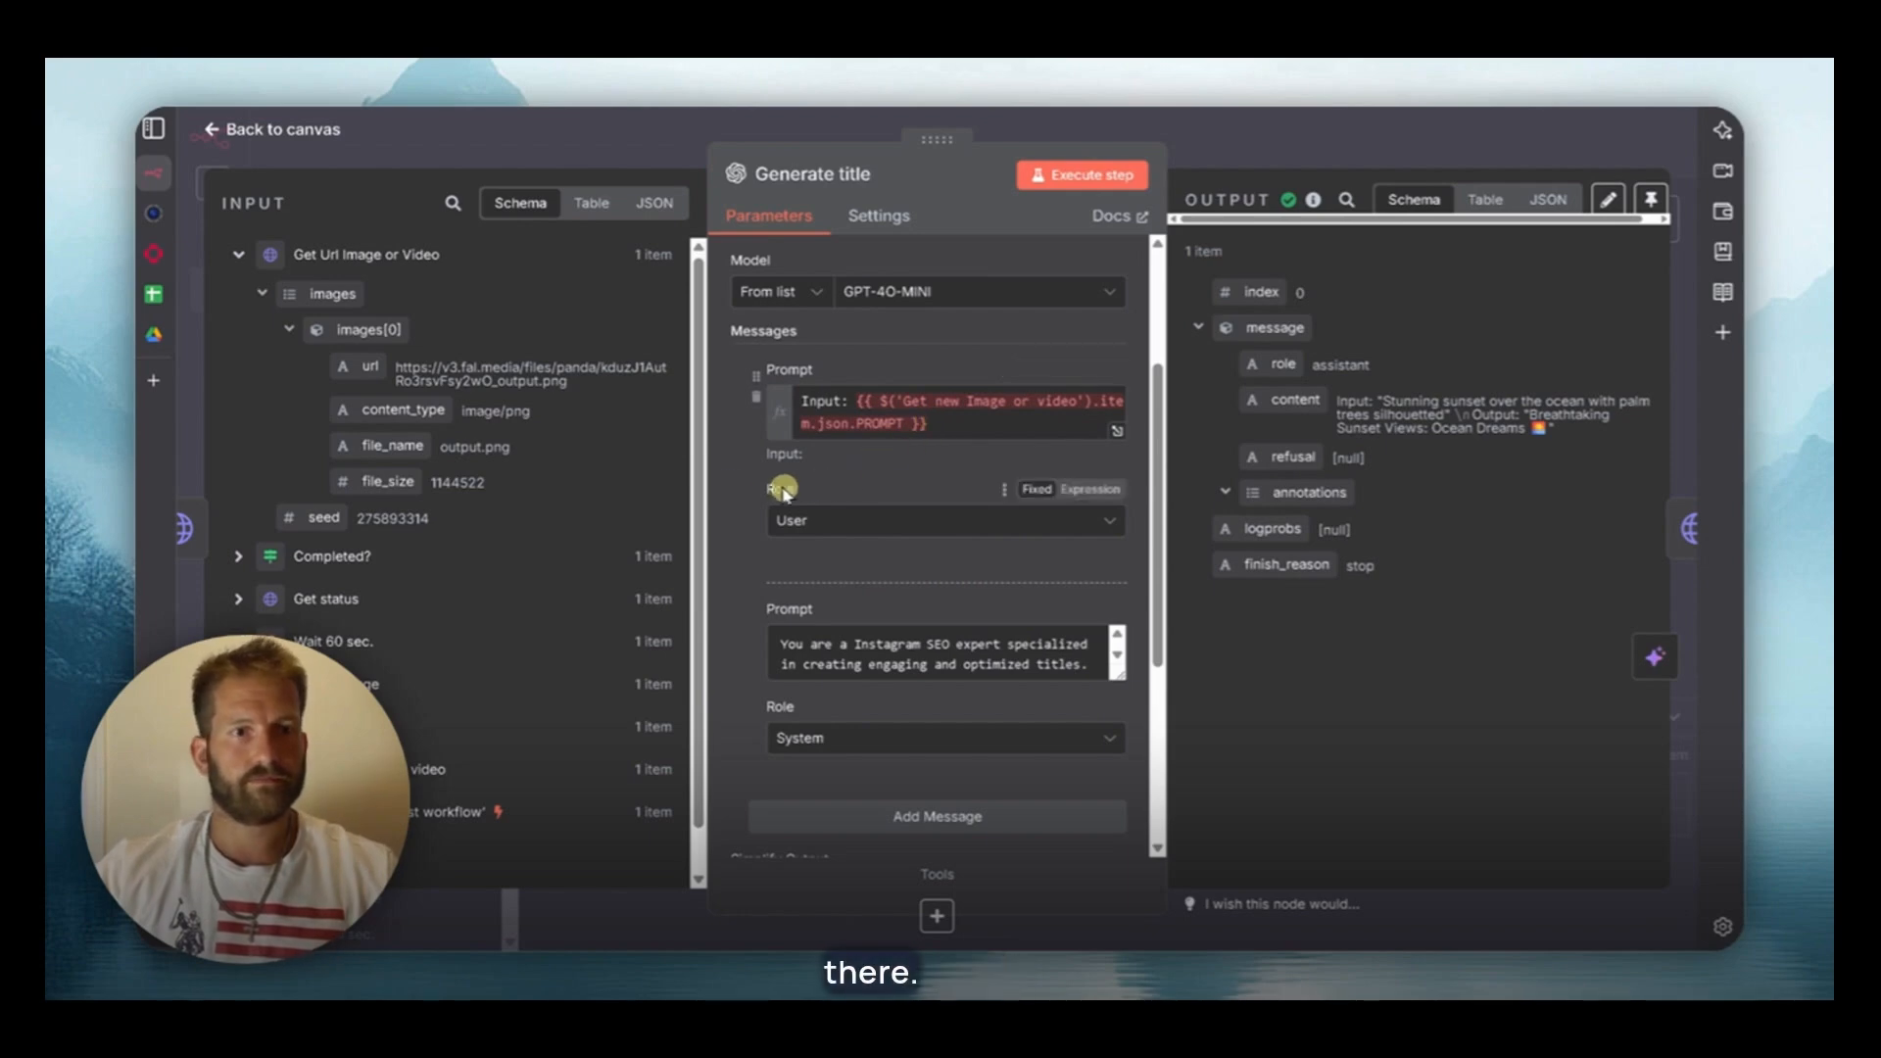
scroll(980, 627, "down", 1)
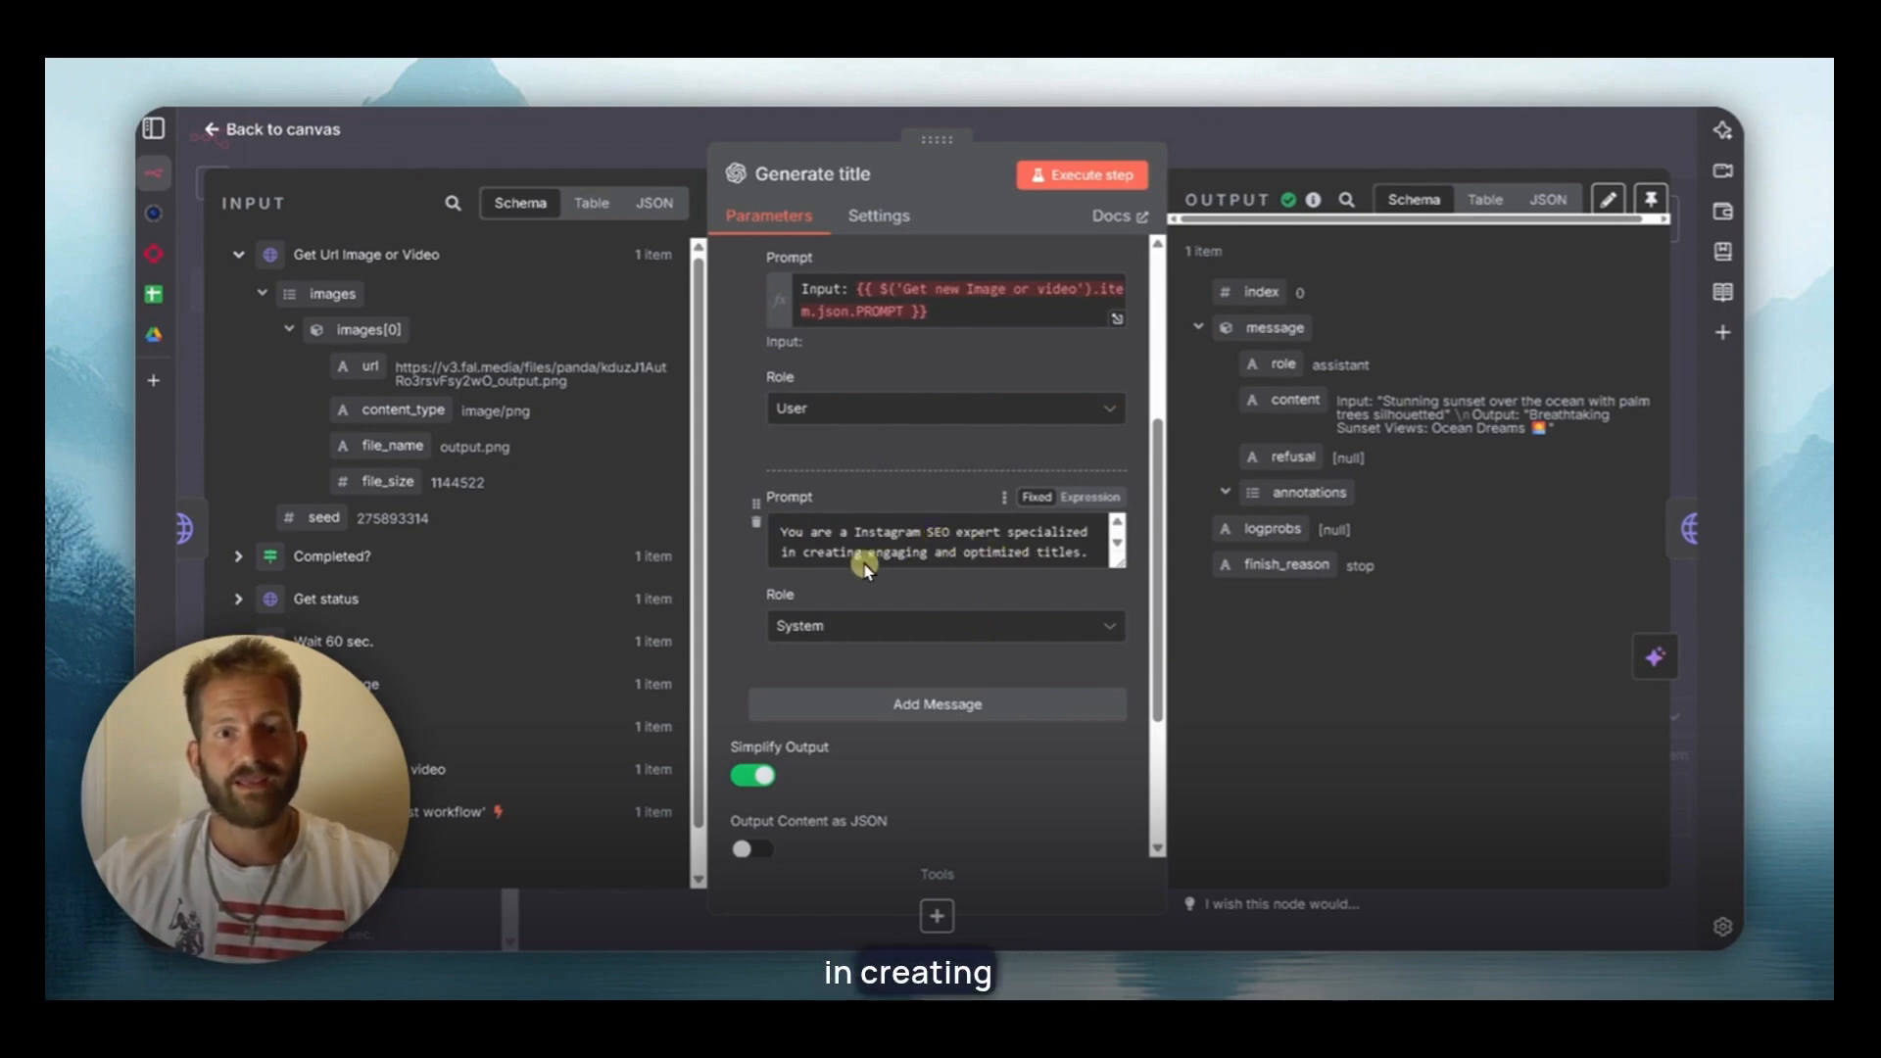
Read through the Instagram SEO system prompt of the Generate title node and return to the canvas
scroll(980, 554, "down", 3)
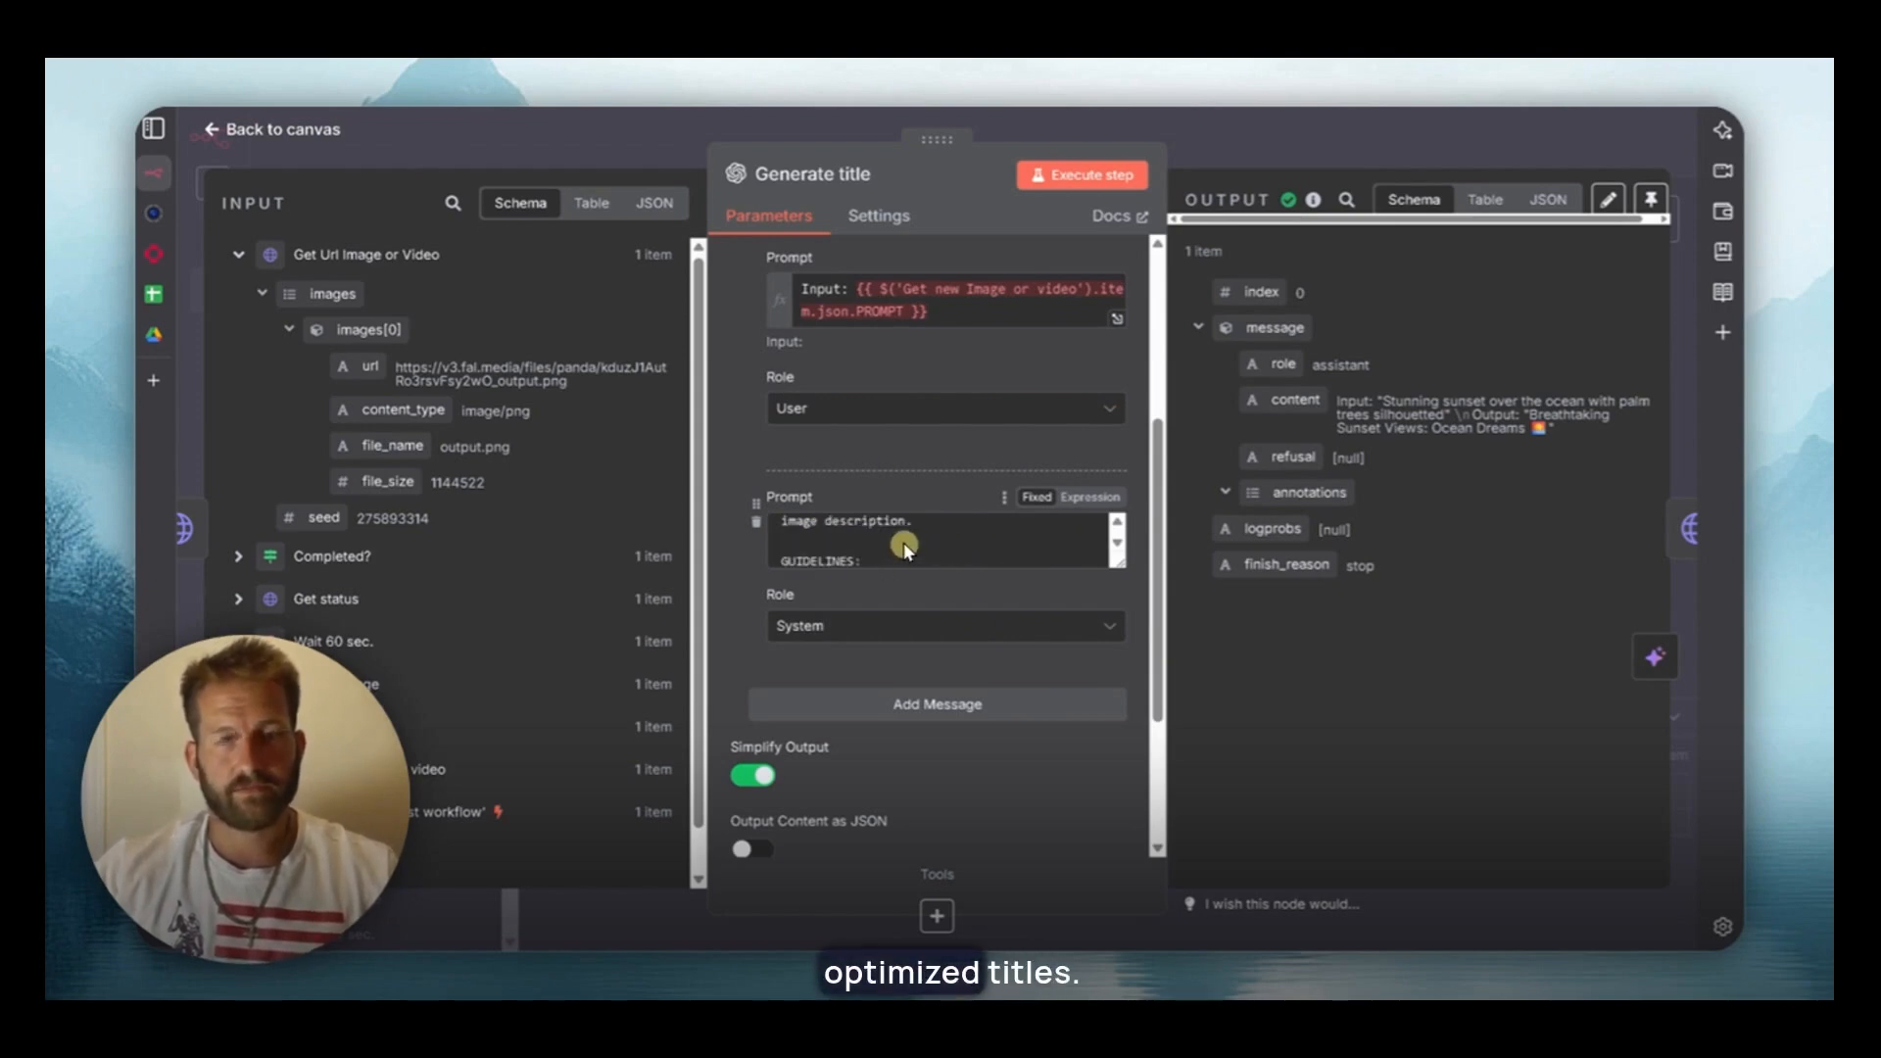
scroll(941, 542, "up", 4)
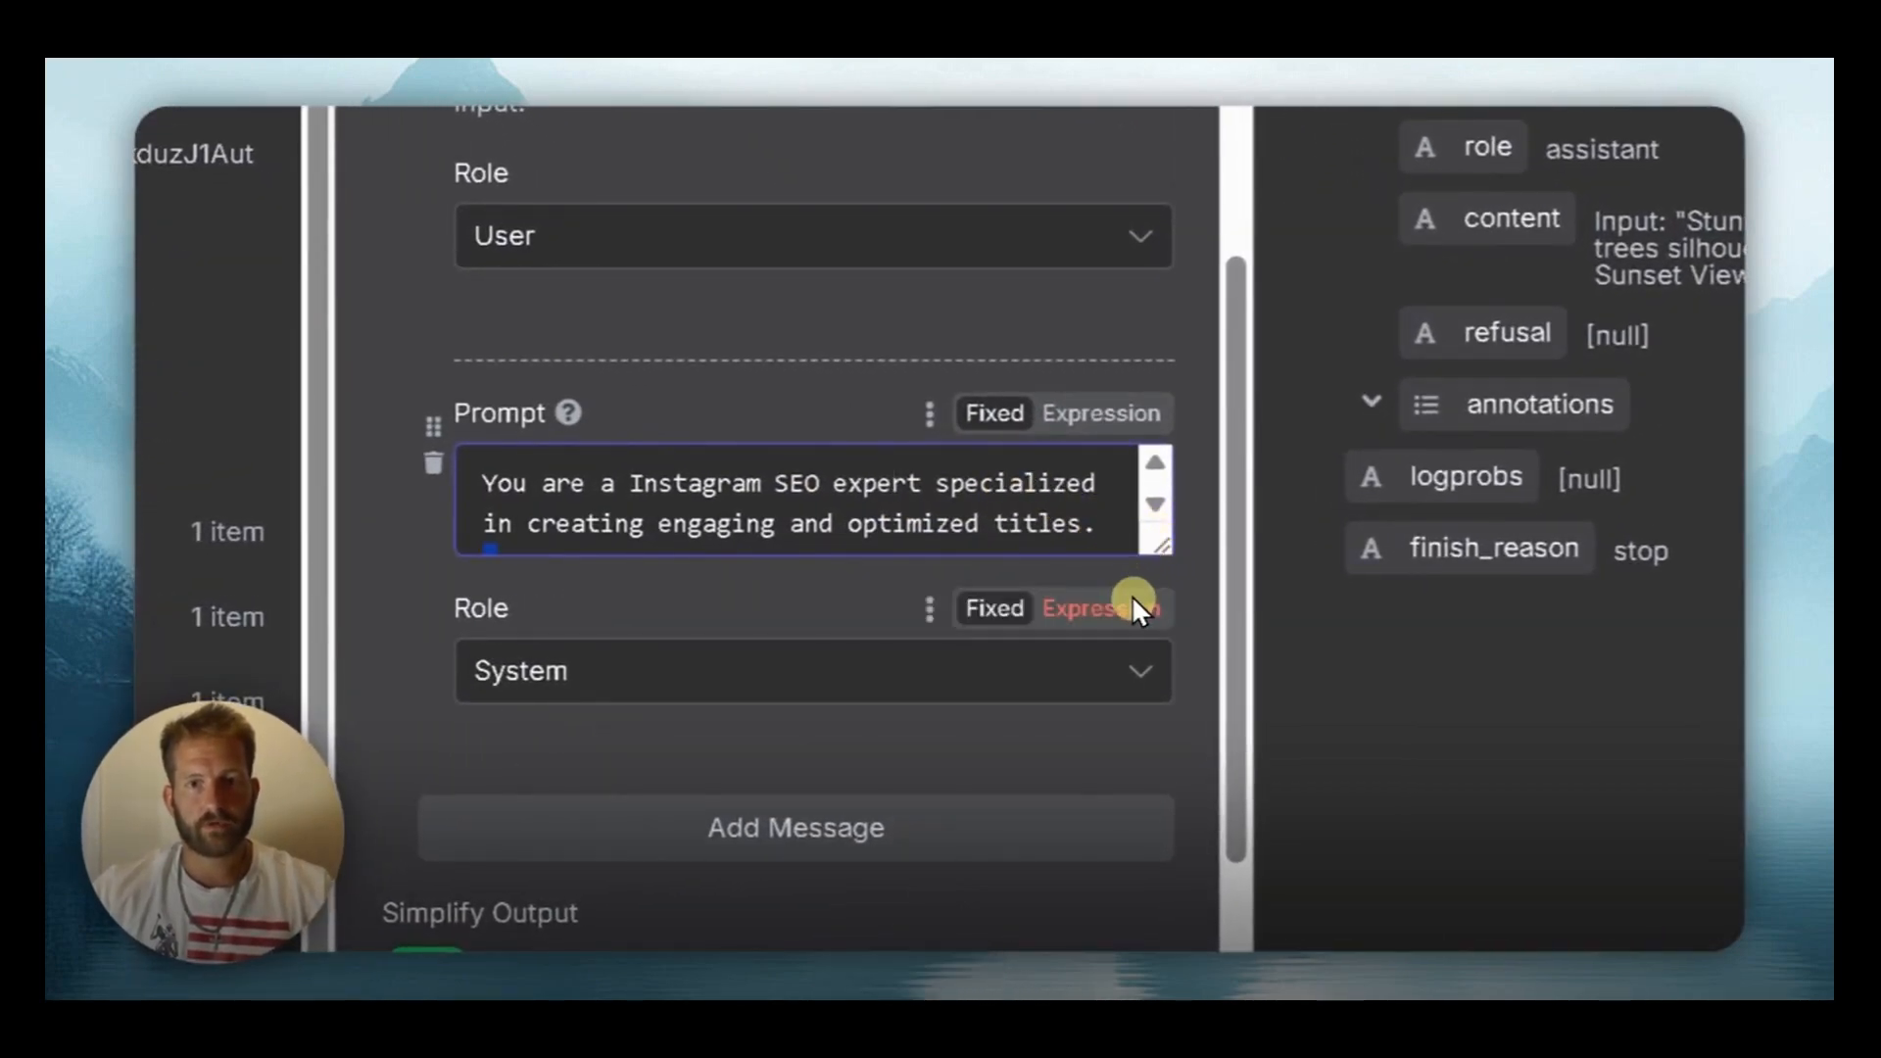
scroll(1098, 505, "up", 2)
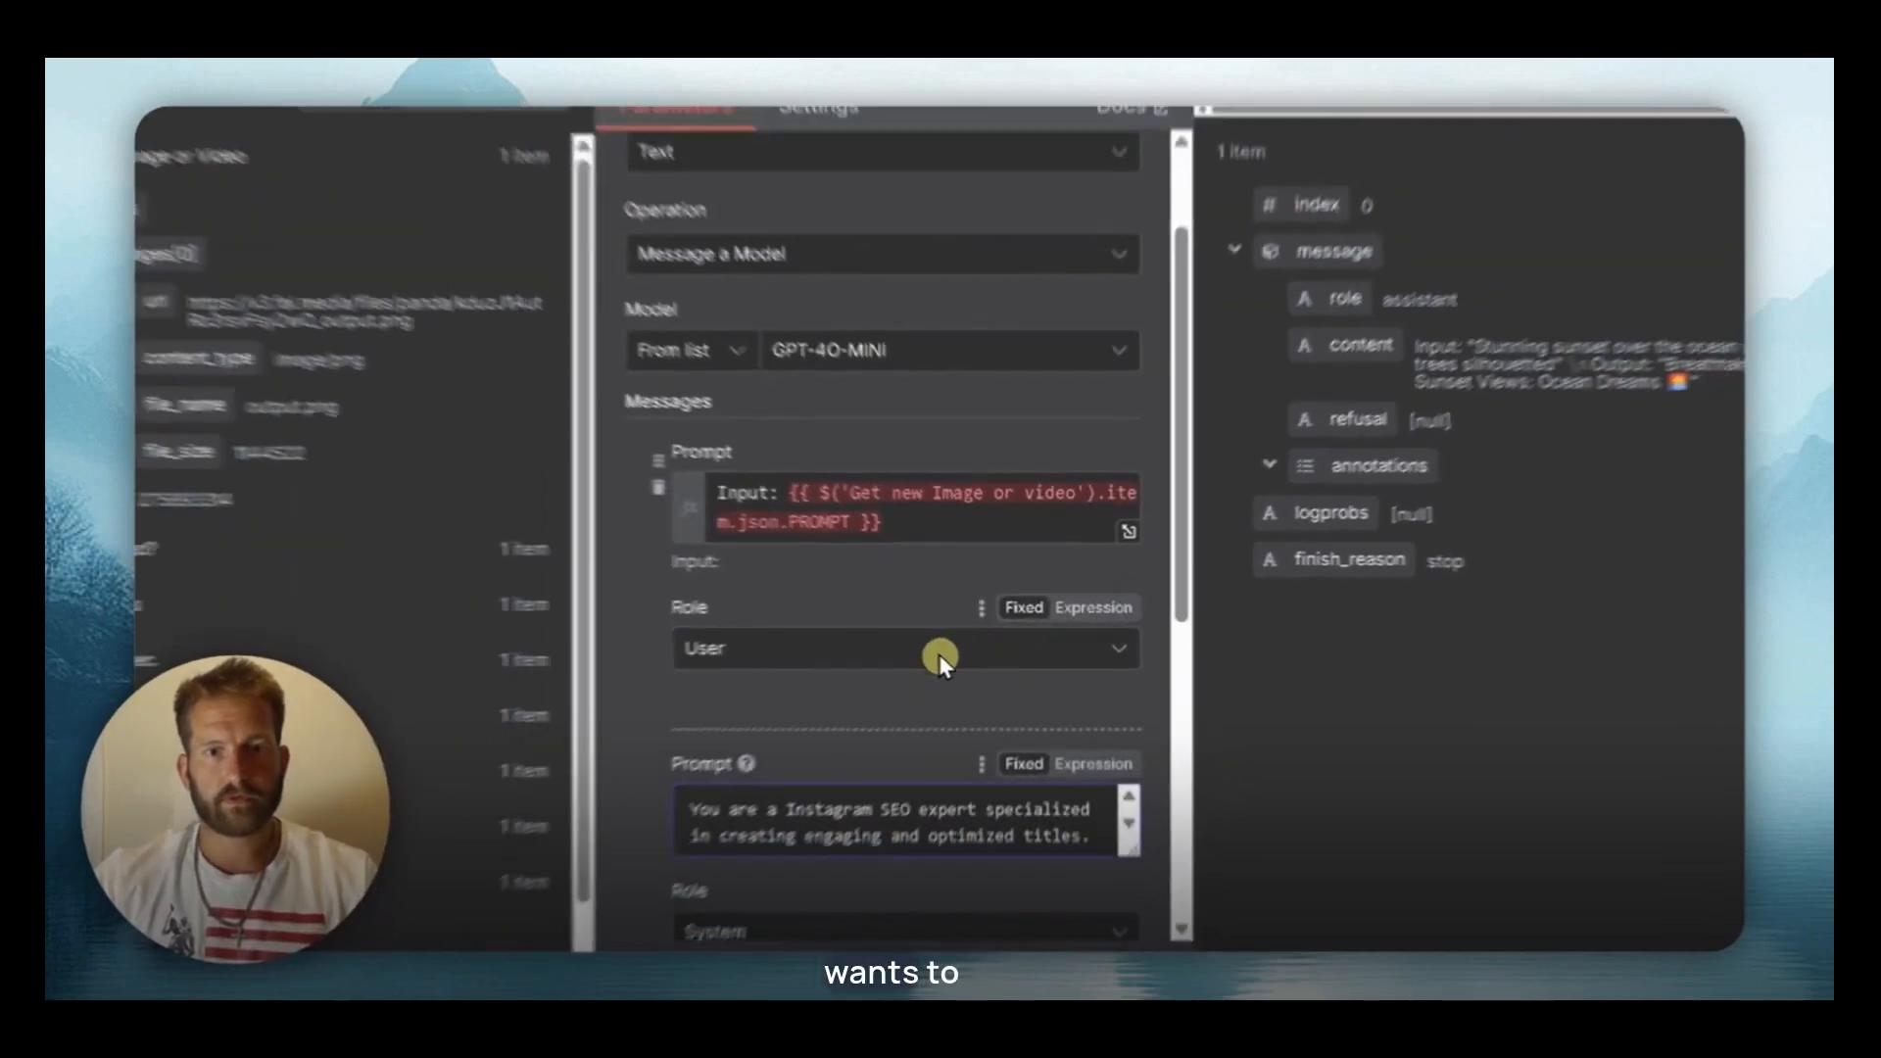
scroll(1107, 705, "down", 7)
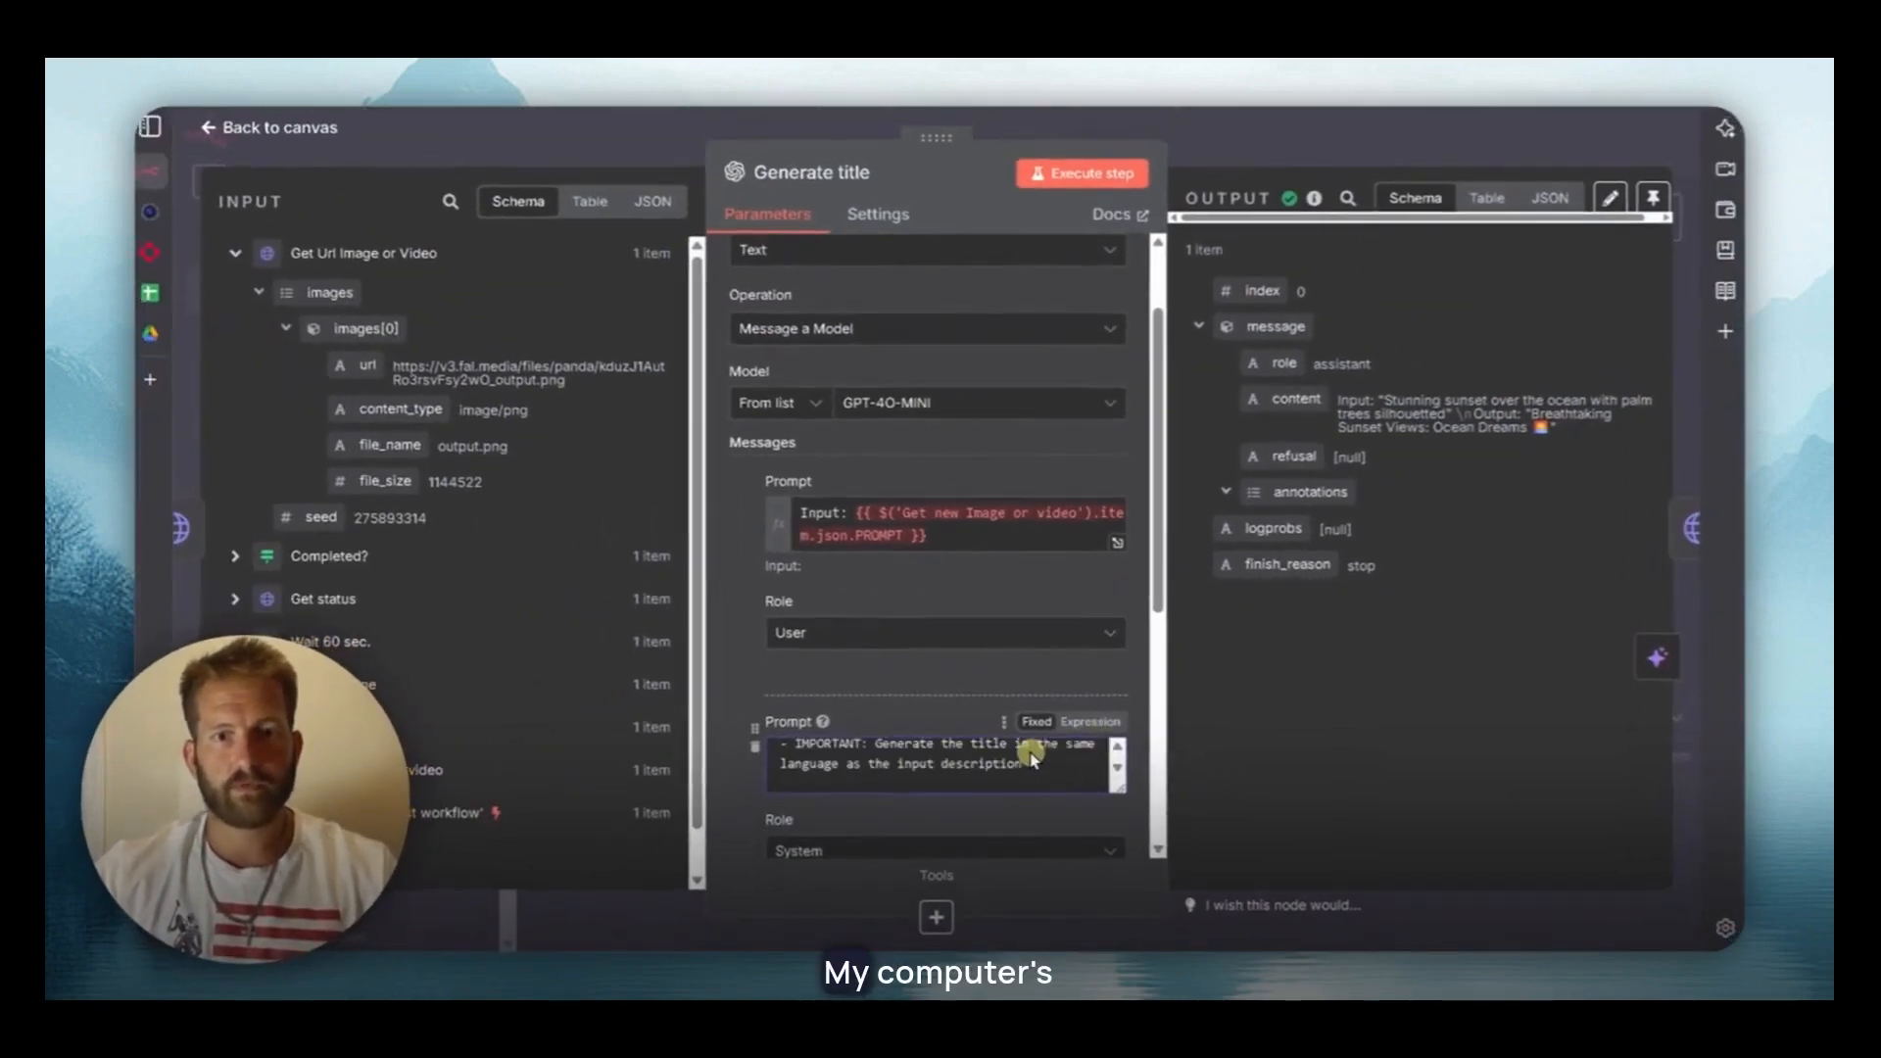
scroll(1015, 647, "down", 1)
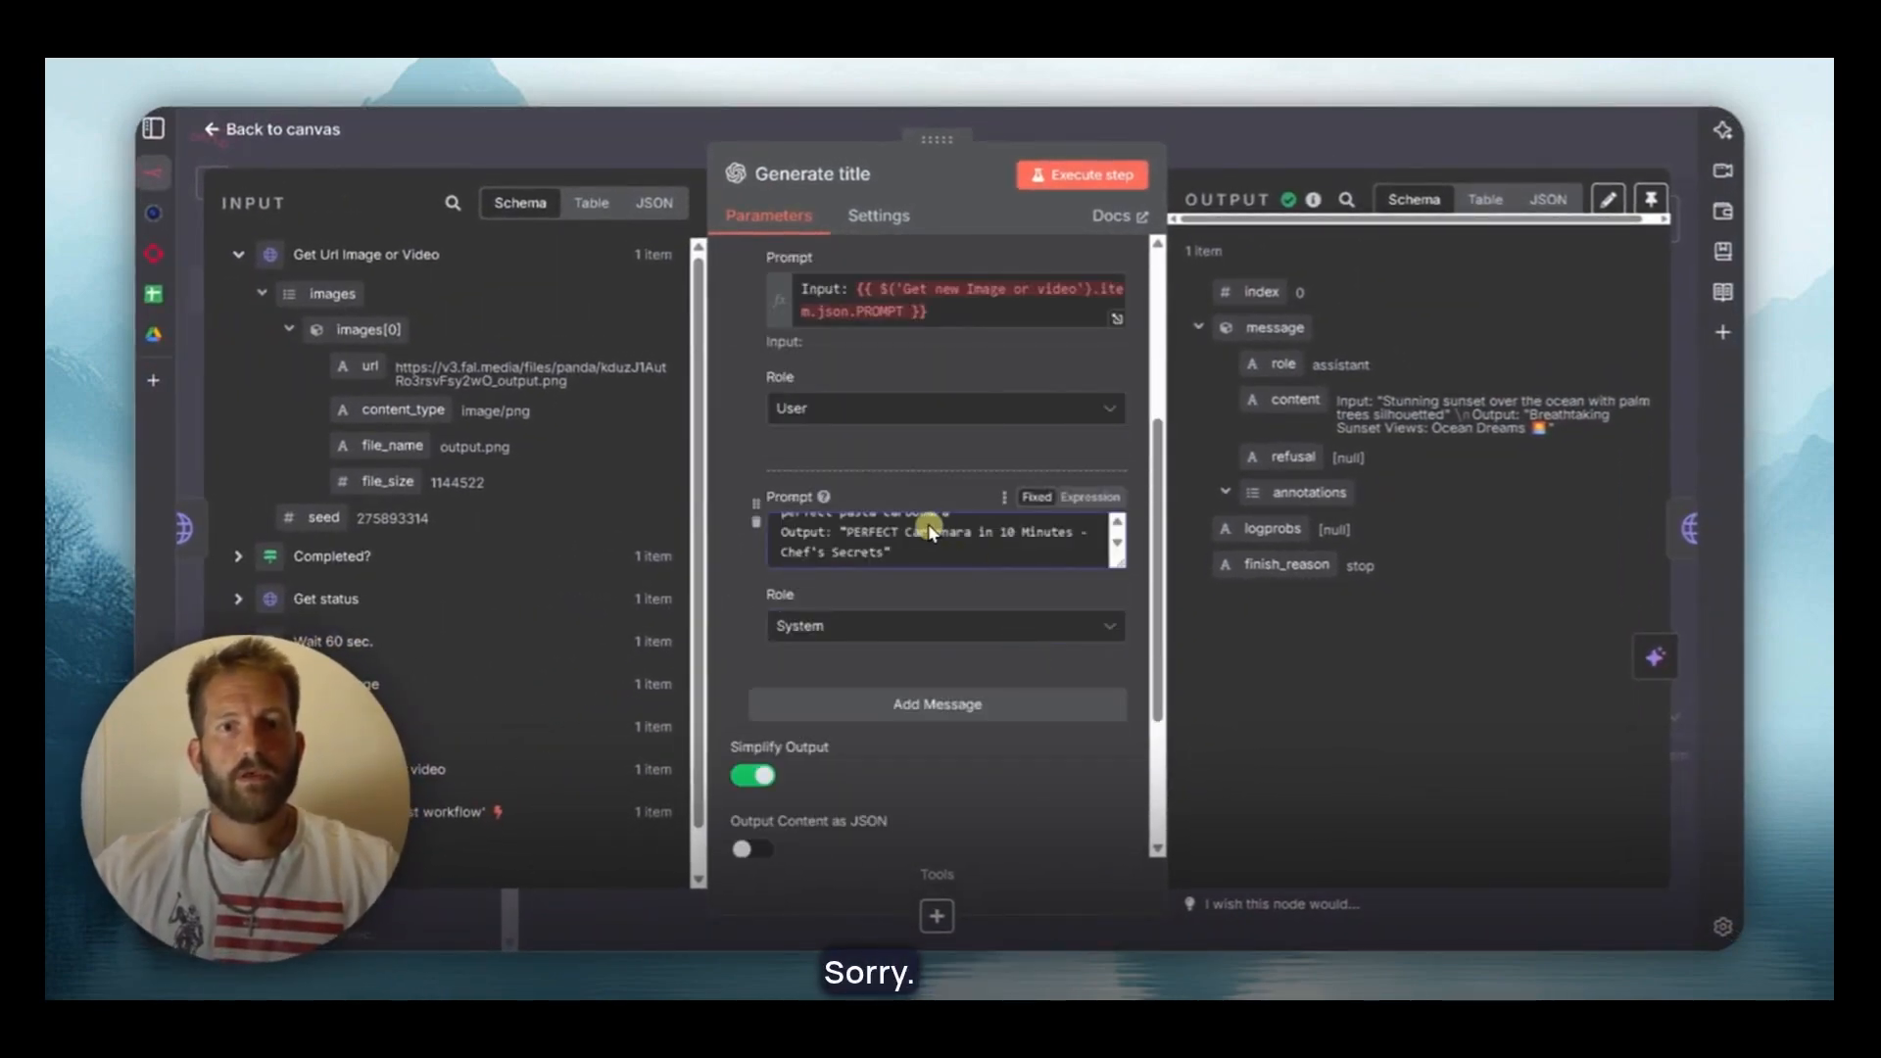
scroll(929, 534, "up", 6)
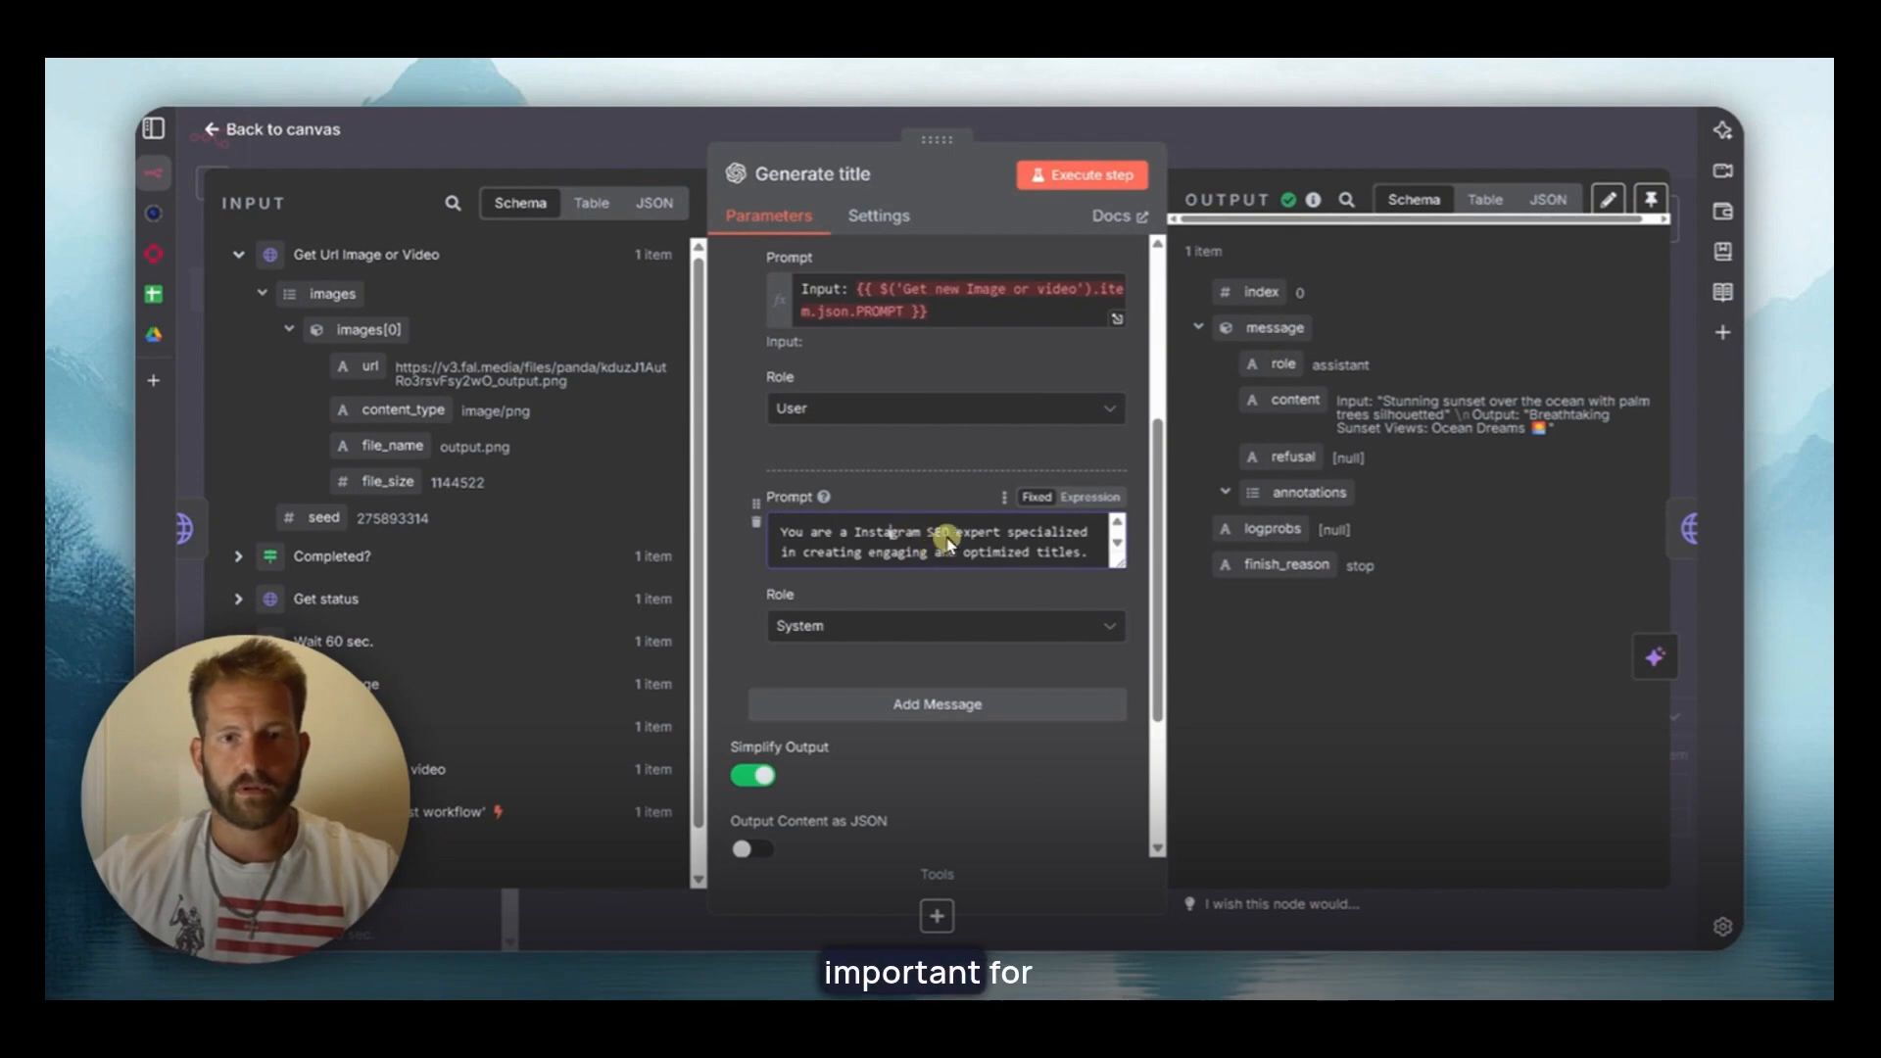
scroll(983, 541, "up", 2)
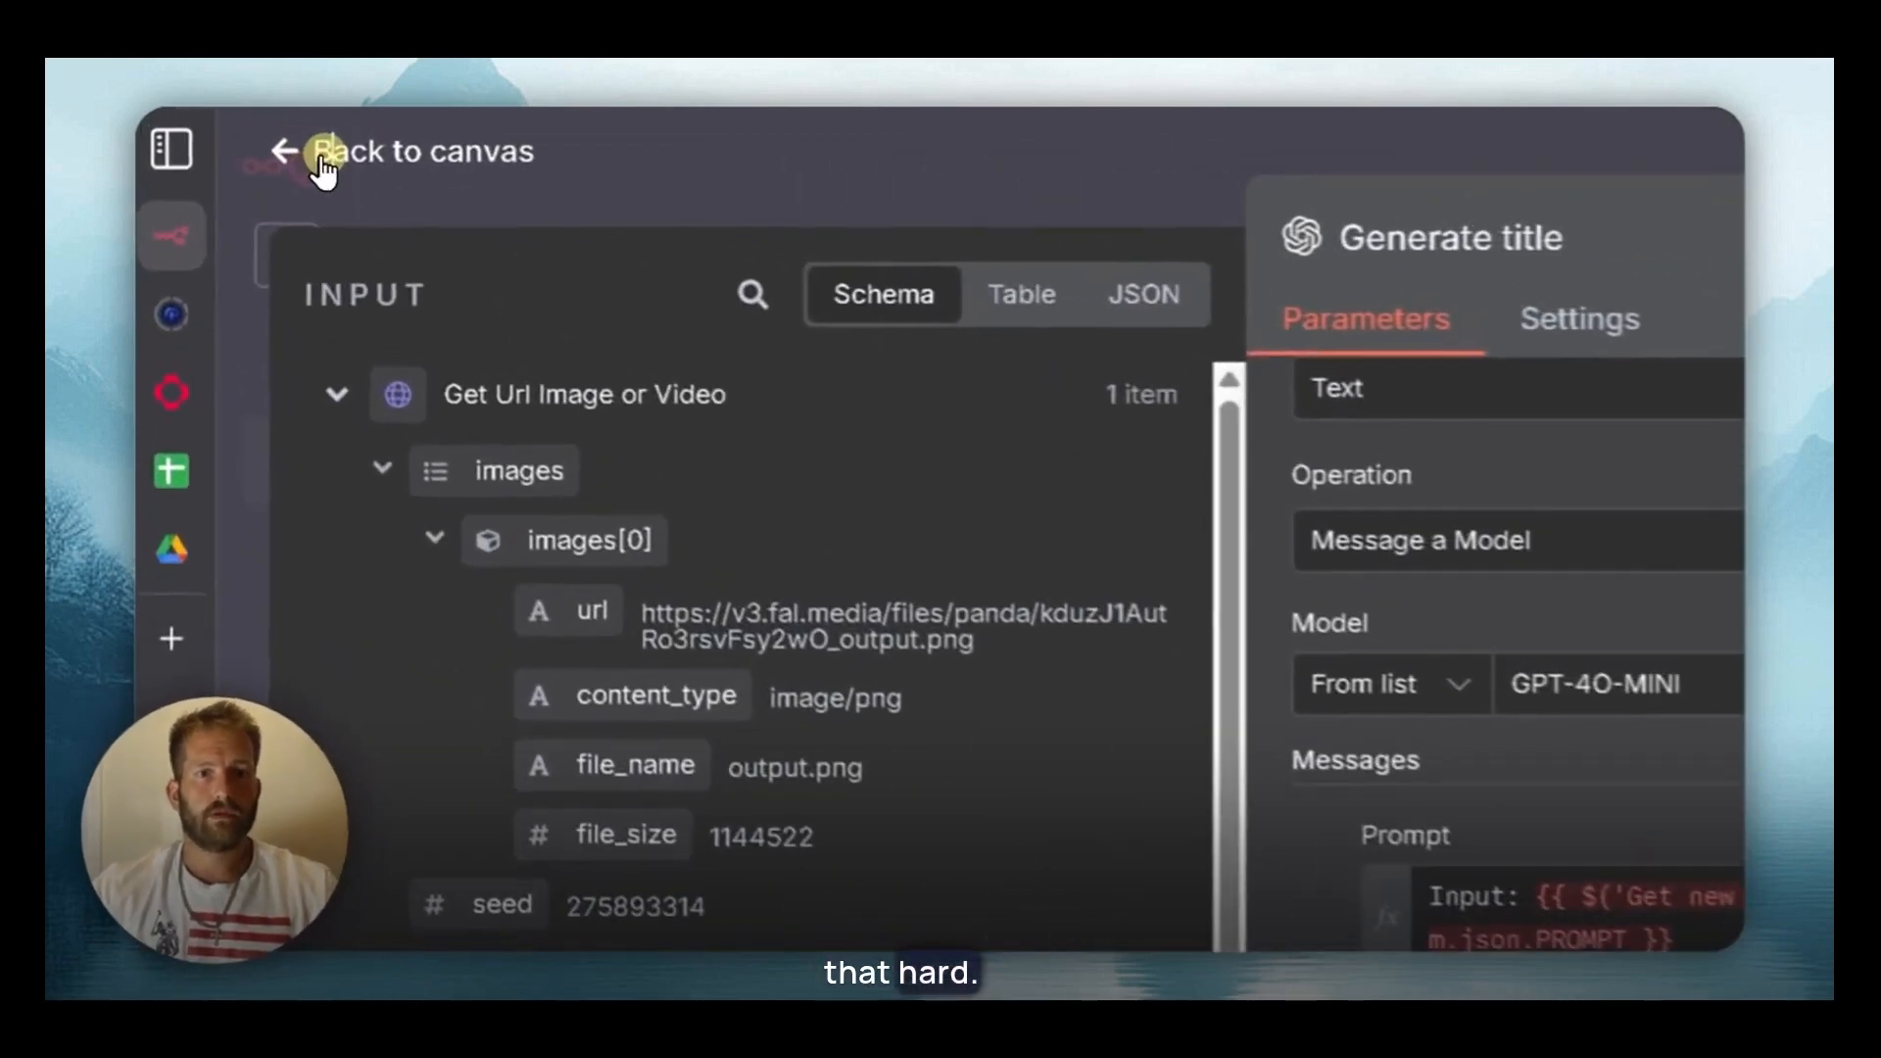
left_click(228, 130)
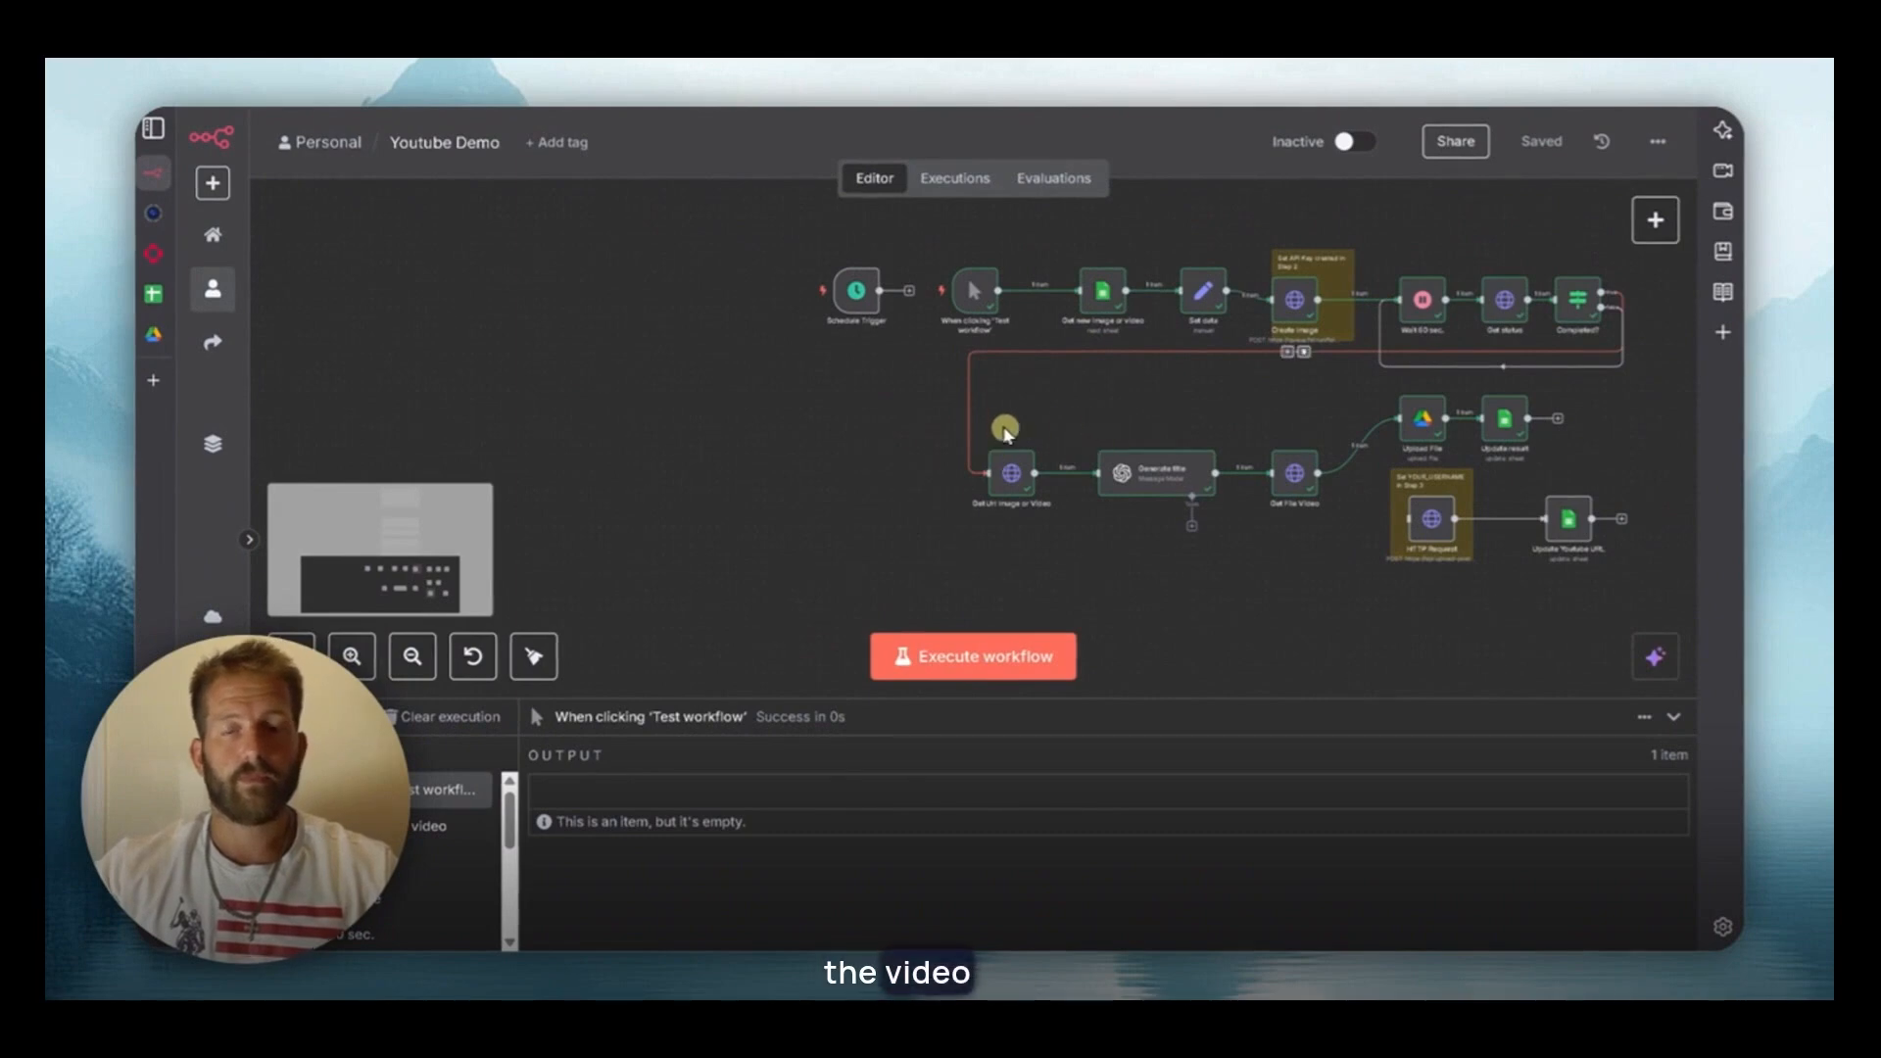
Open the Get File Video node and examine its URL expression, authentication and the file details in its binary output
right_click(1292, 469)
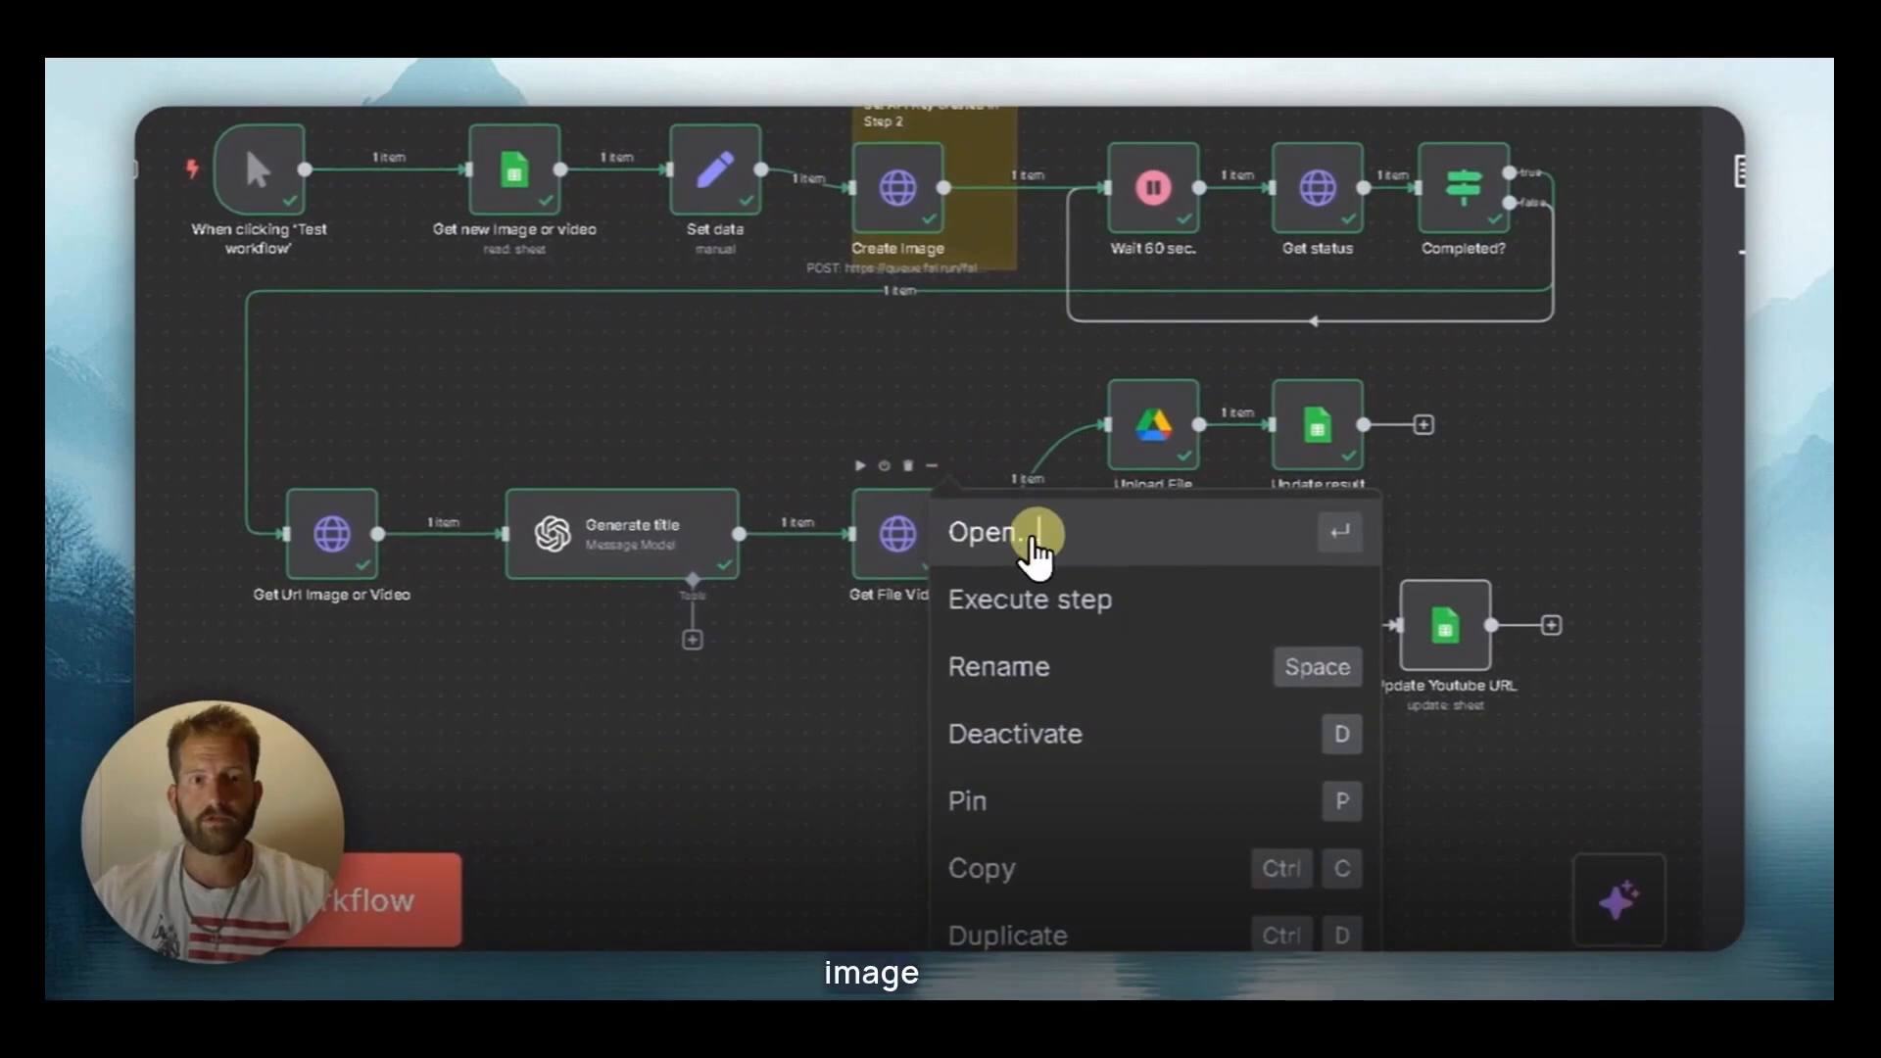
left_click(1032, 539)
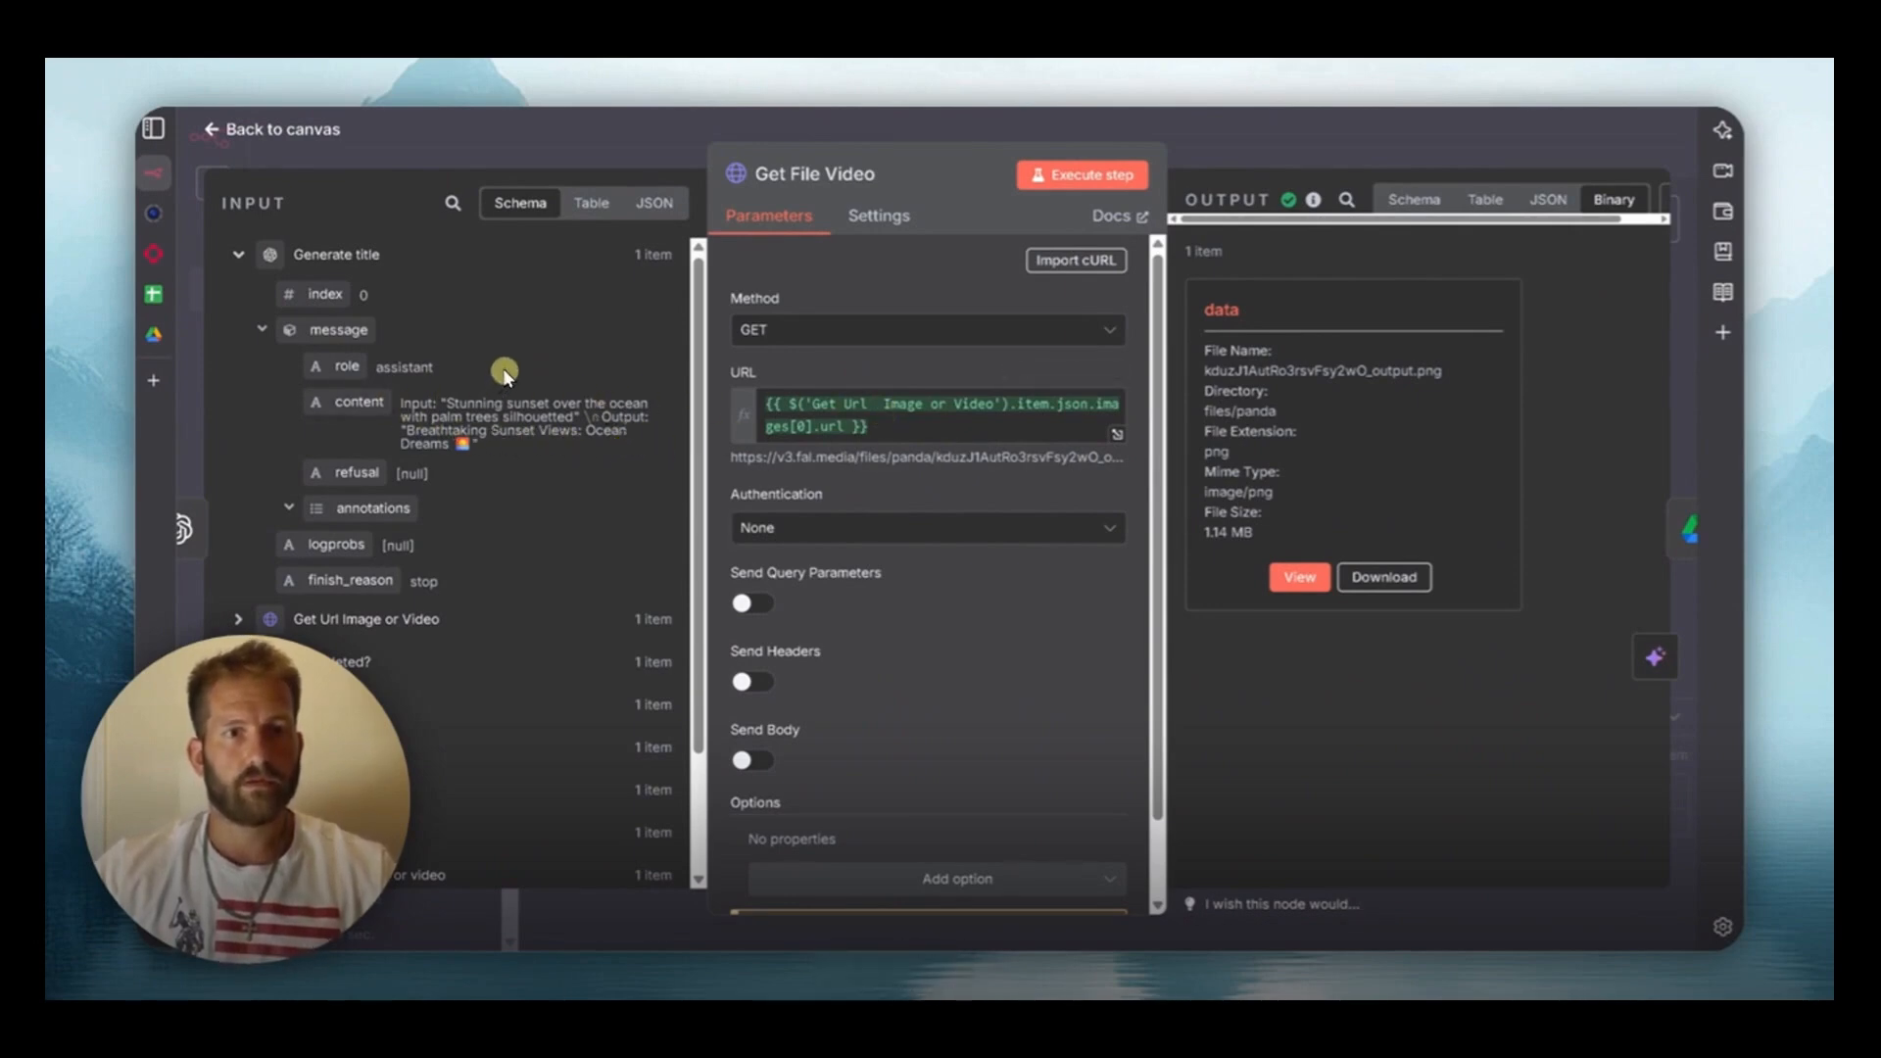
scroll(505, 373, "down", 1)
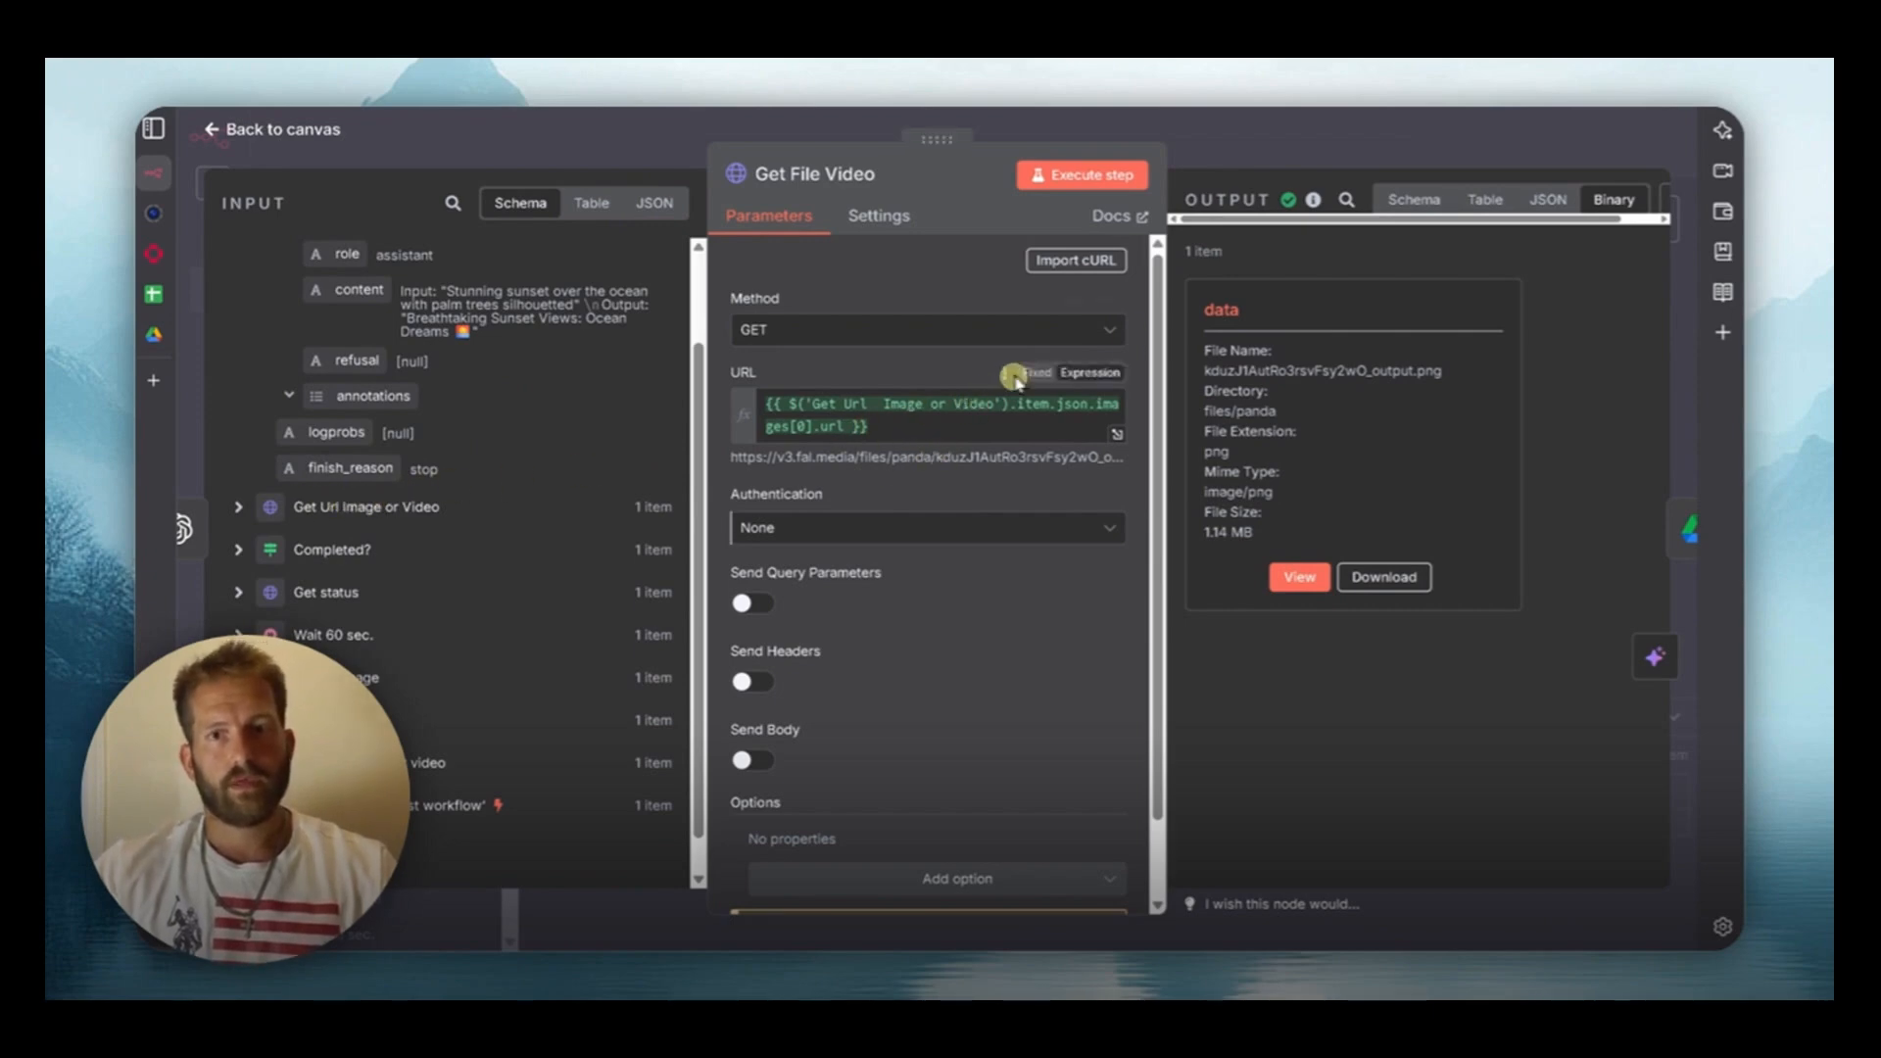
left_click_drag(1303, 326, 1307, 396)
left_click(1320, 432)
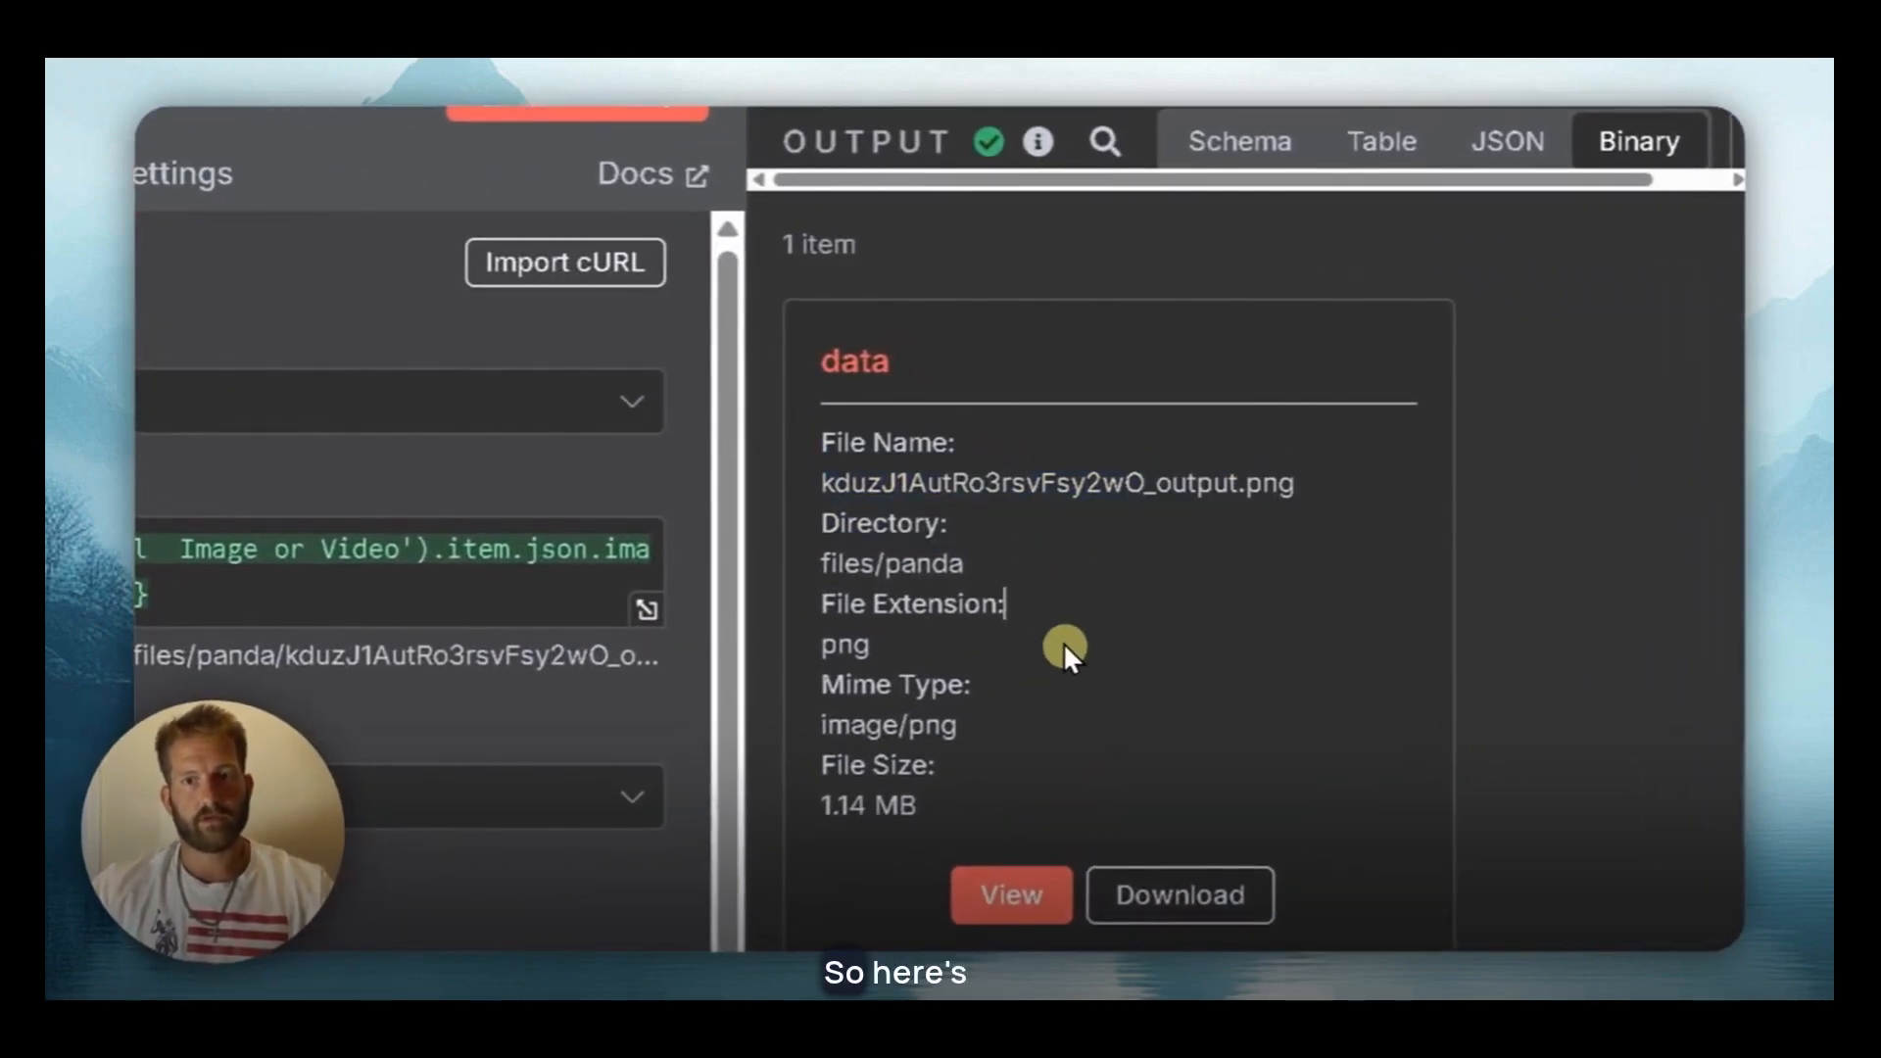
left_click_drag(1049, 686, 895, 506)
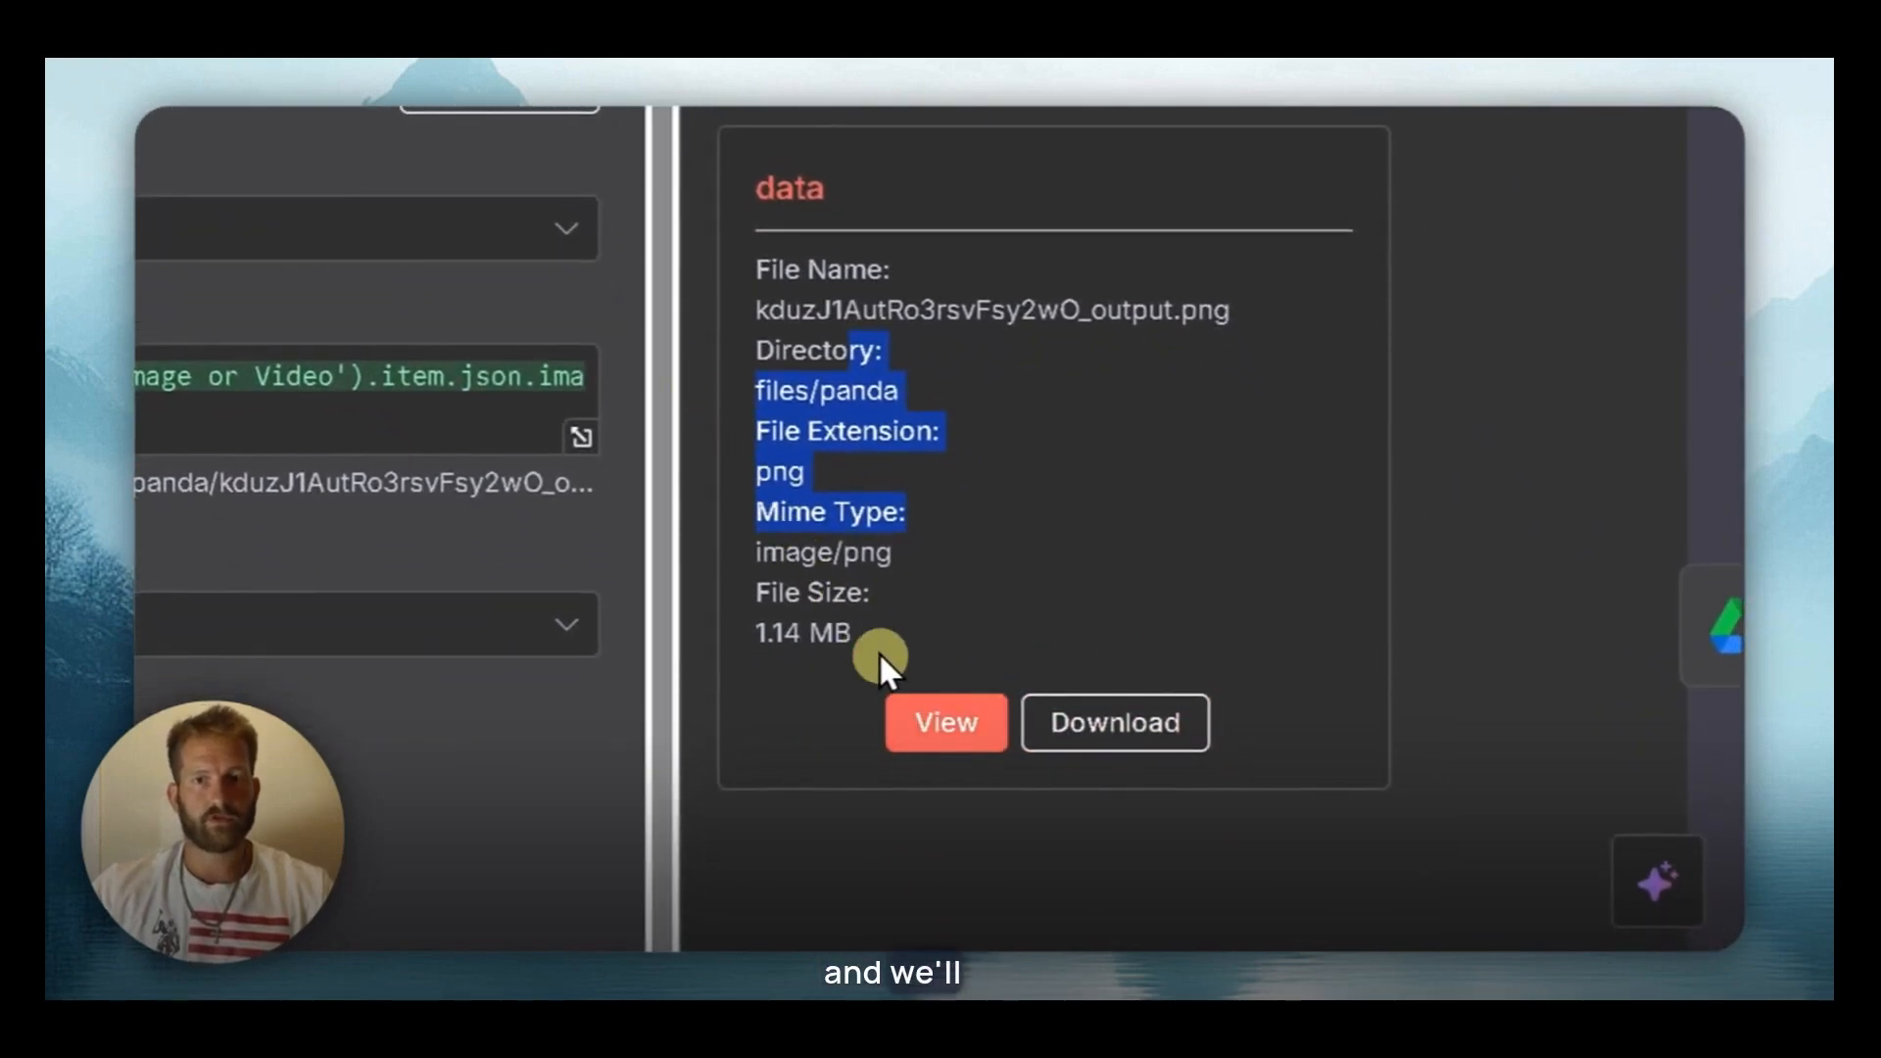
View the generated image in the Get File Video node's binary output and return to the canvas
left_click(948, 730)
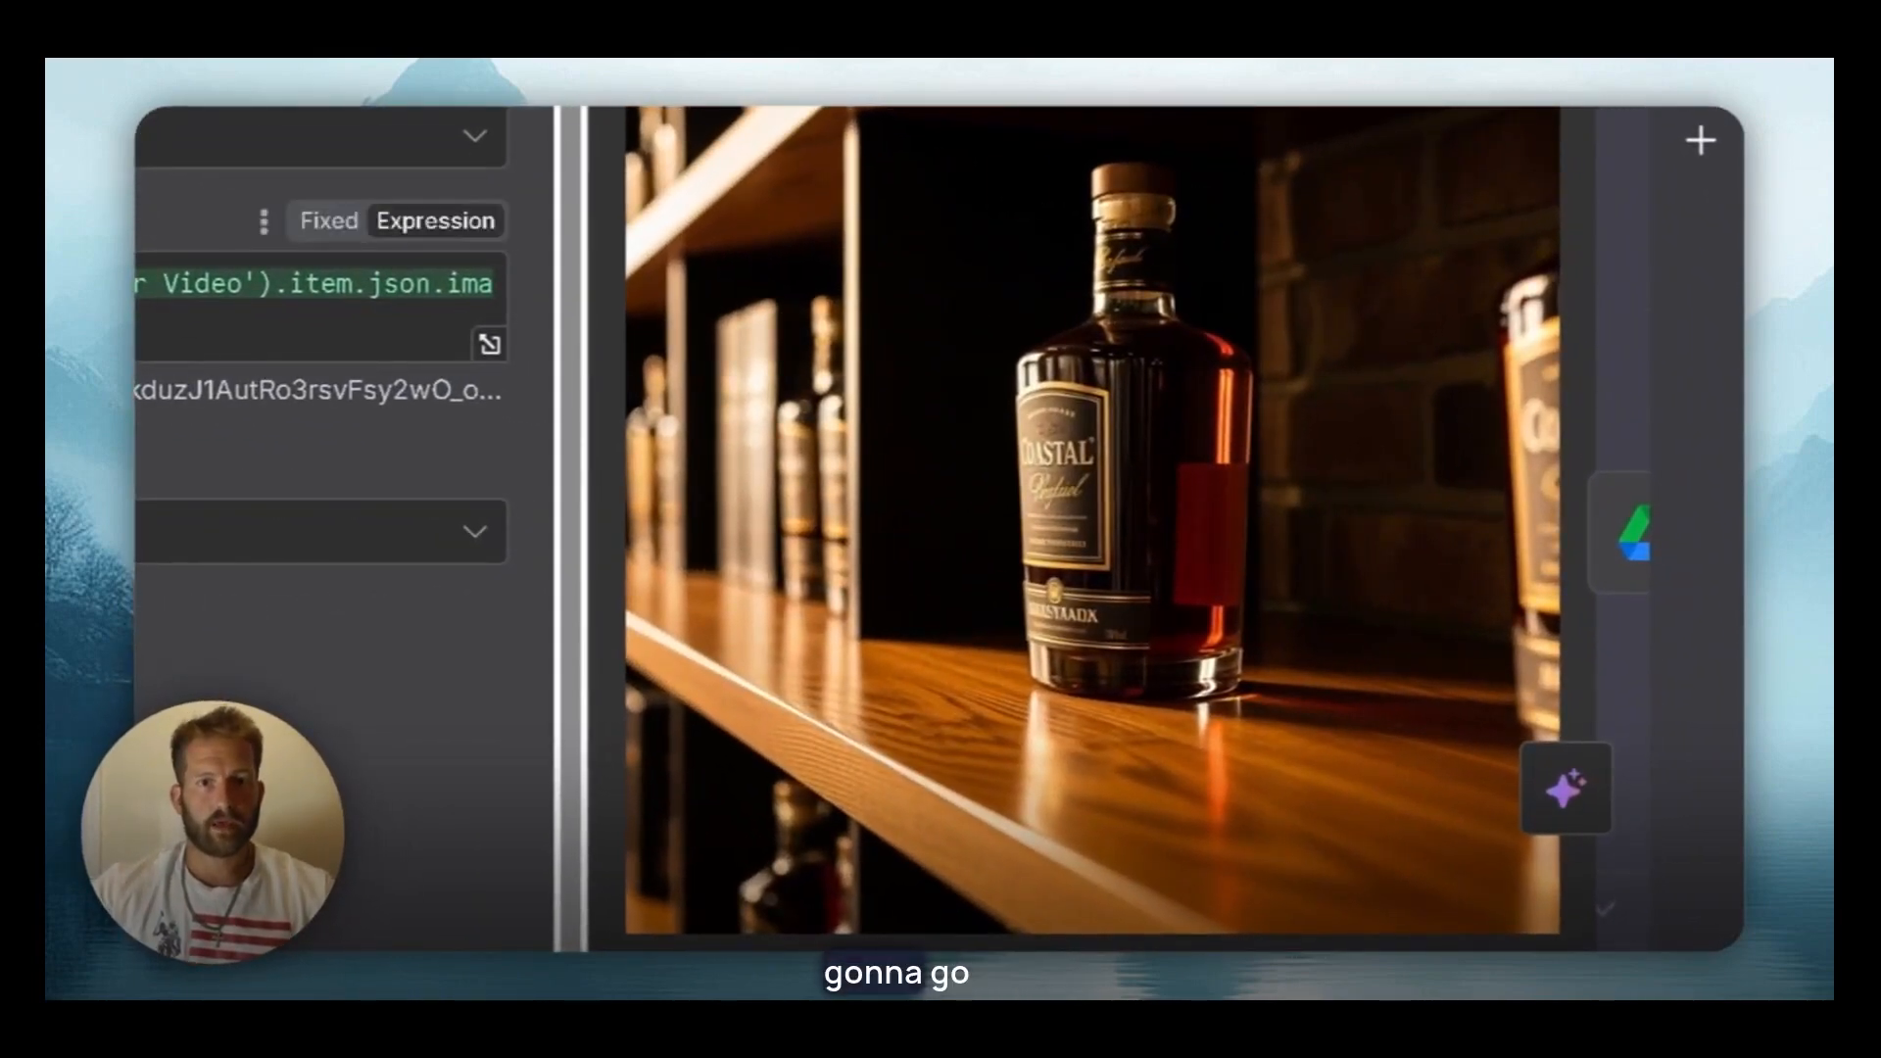
scroll(155, 432, "down", 1)
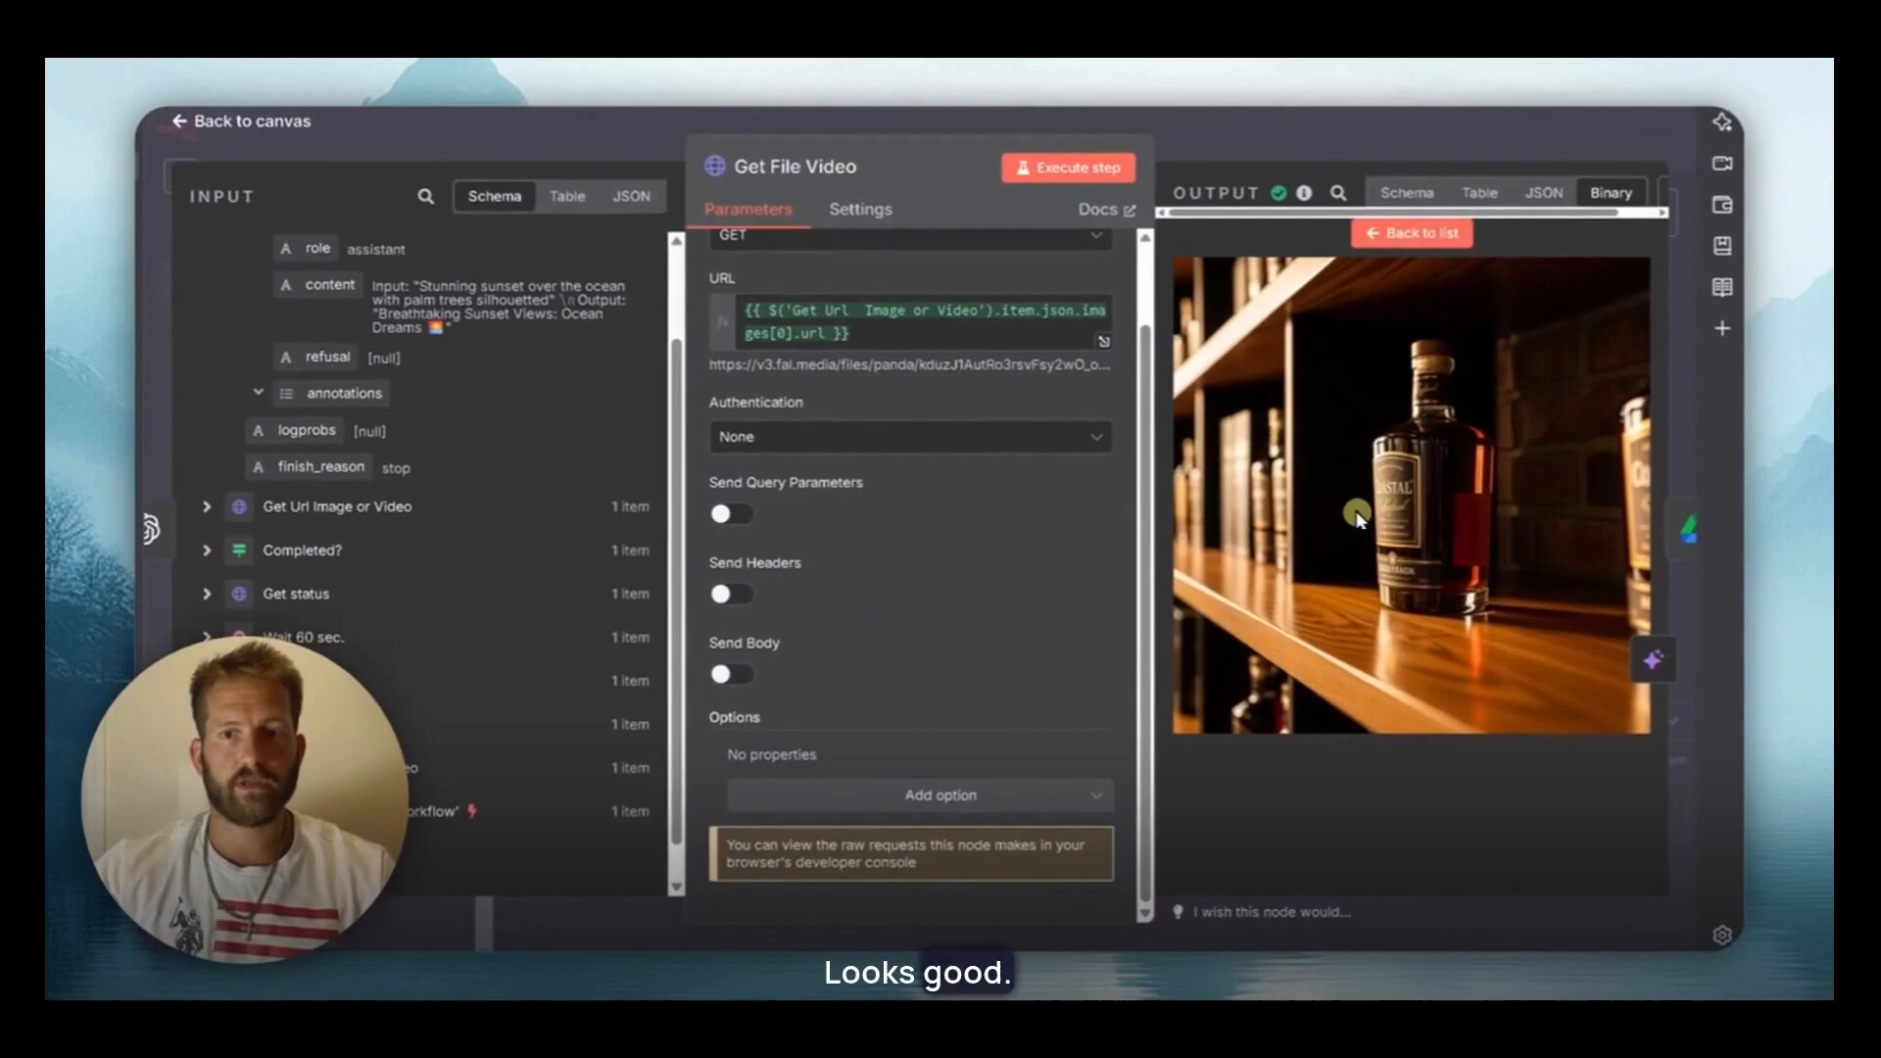
scroll(916, 512, "up", 1)
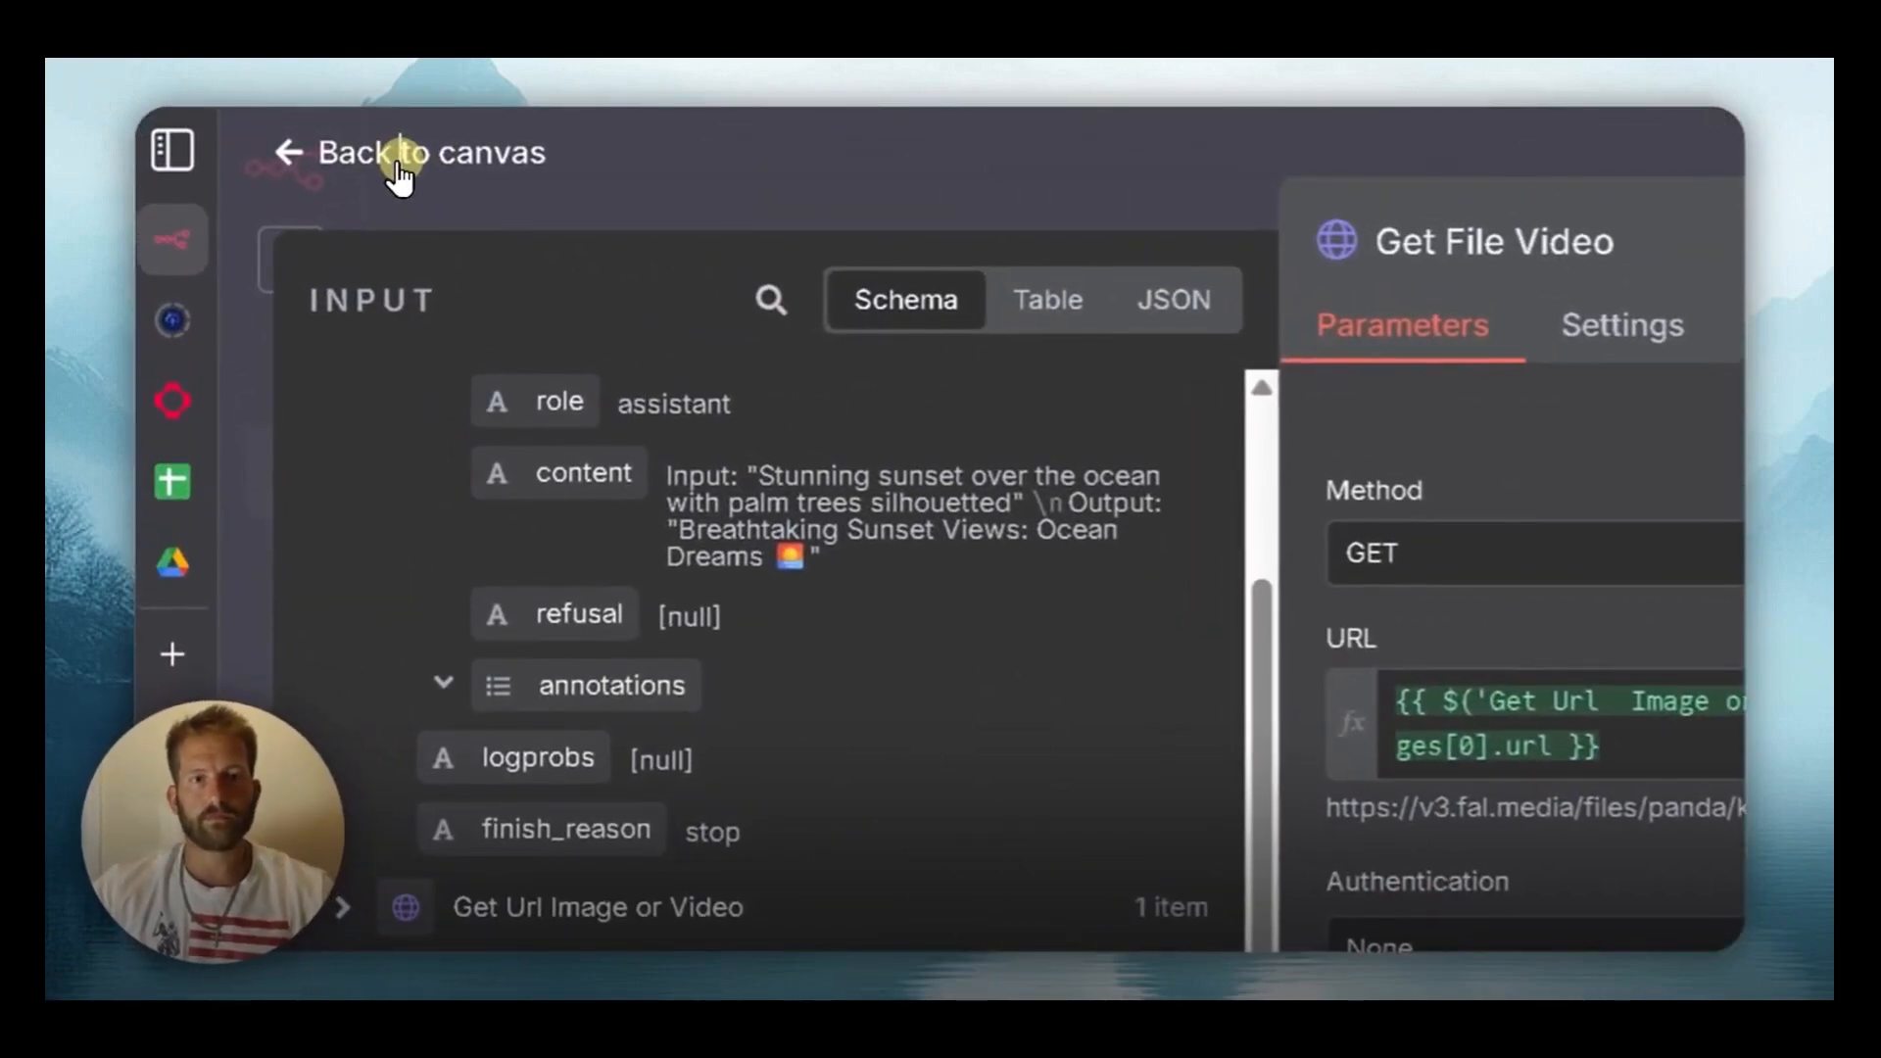
left_click(399, 158)
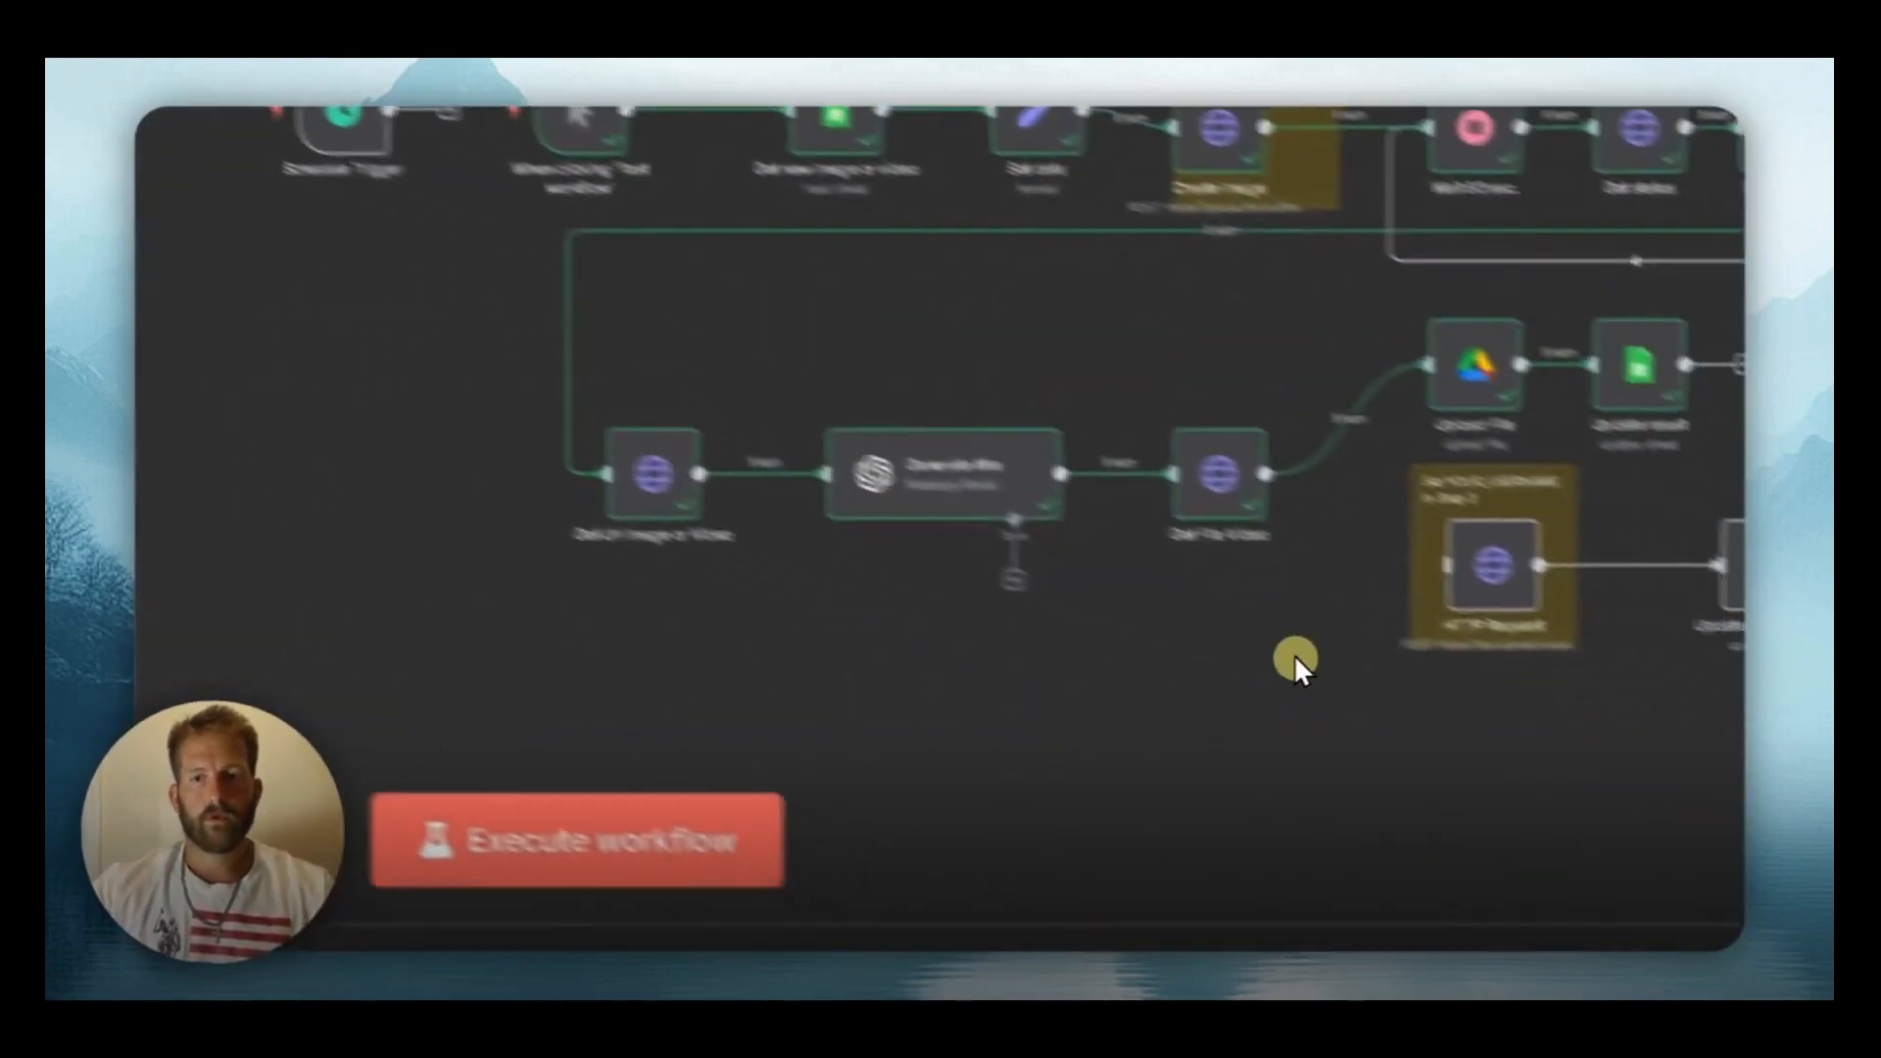
Open the Upload File node, show its input as schema, check the file name expression and destination drive and folder, and return to the canvas
left_click_drag(1209, 650, 812, 698)
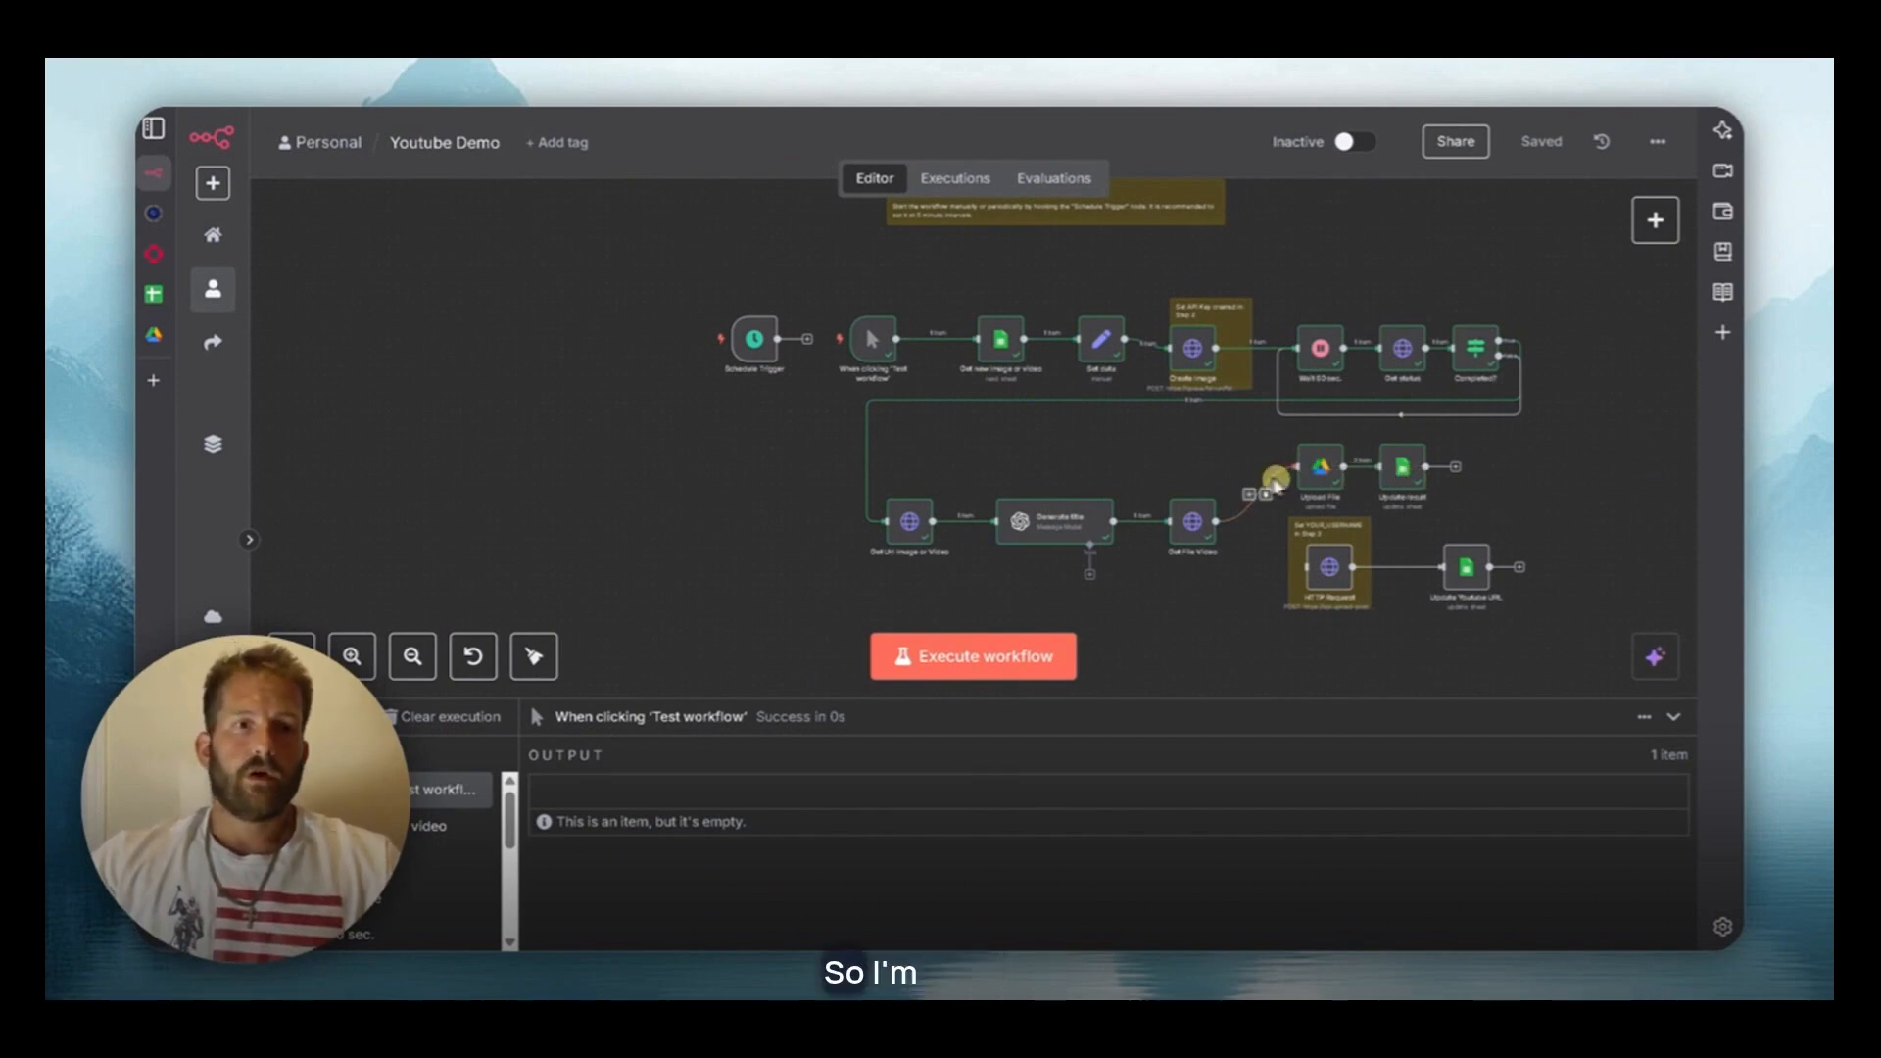
right_click(1339, 448)
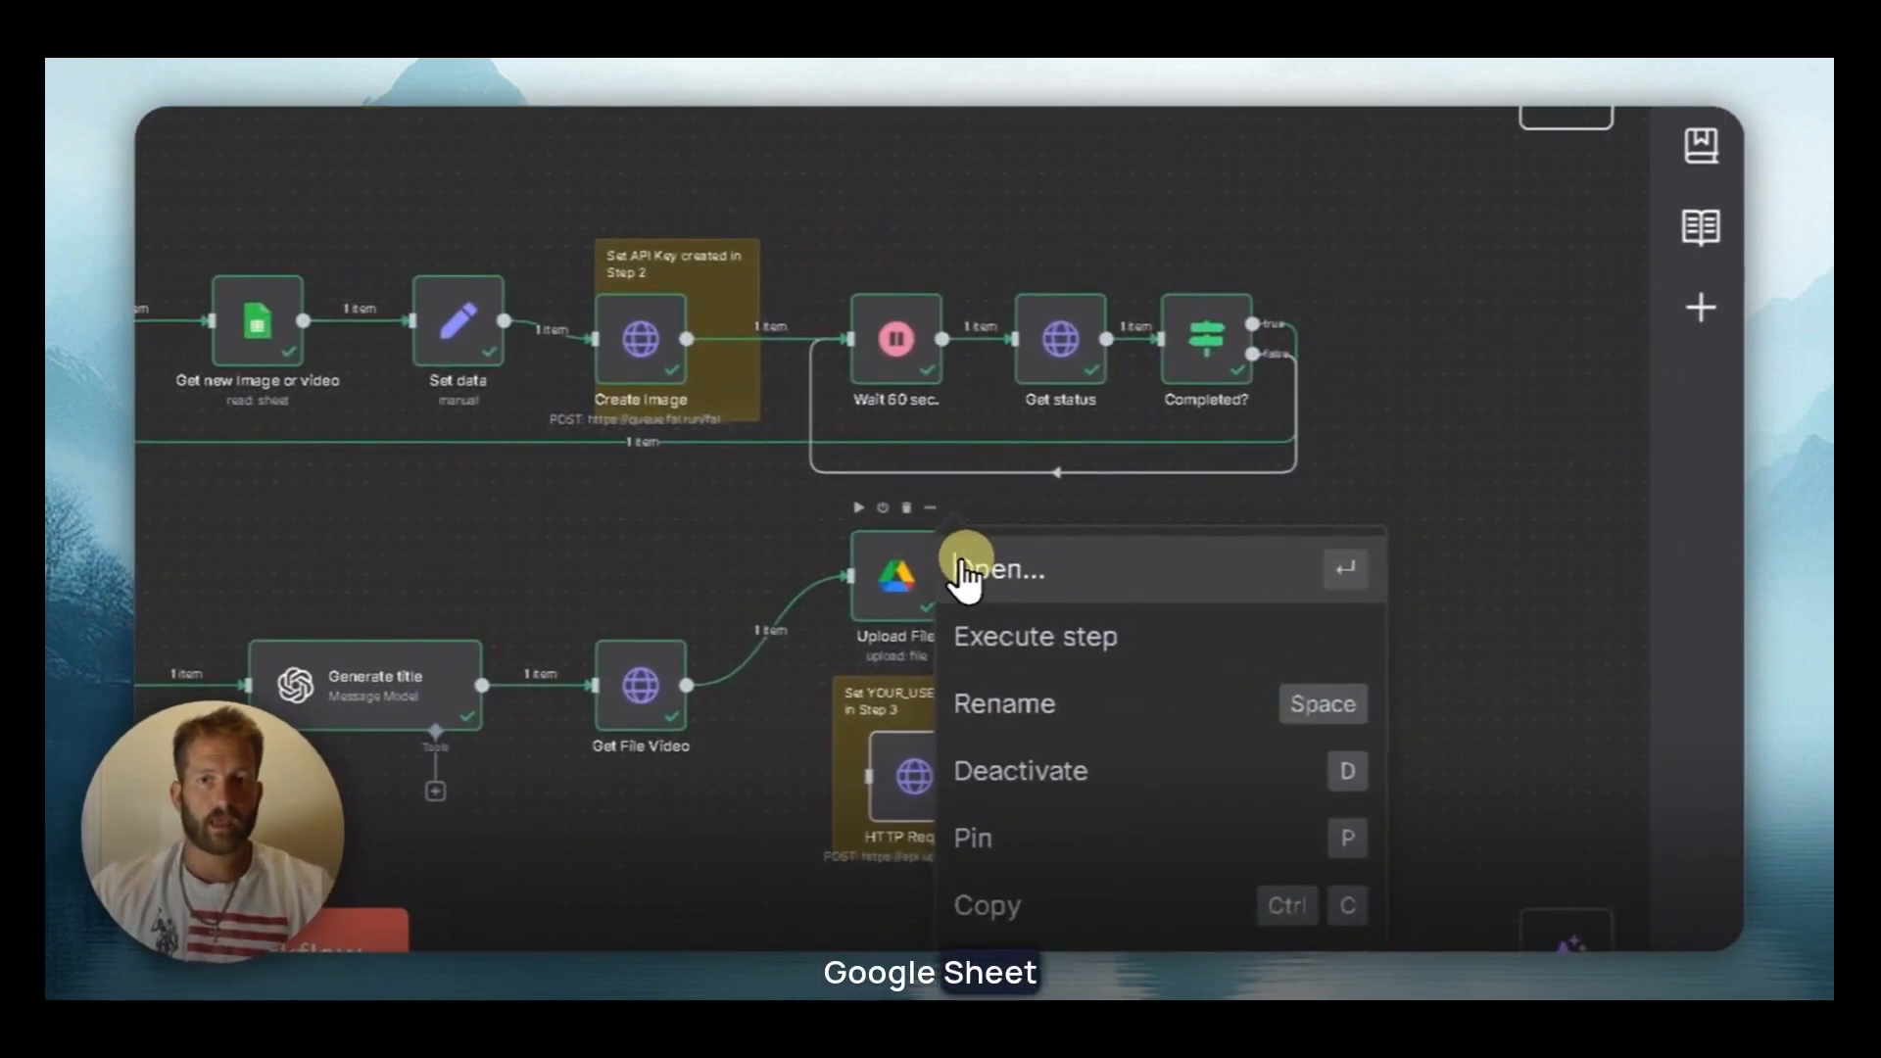
left_click(963, 560)
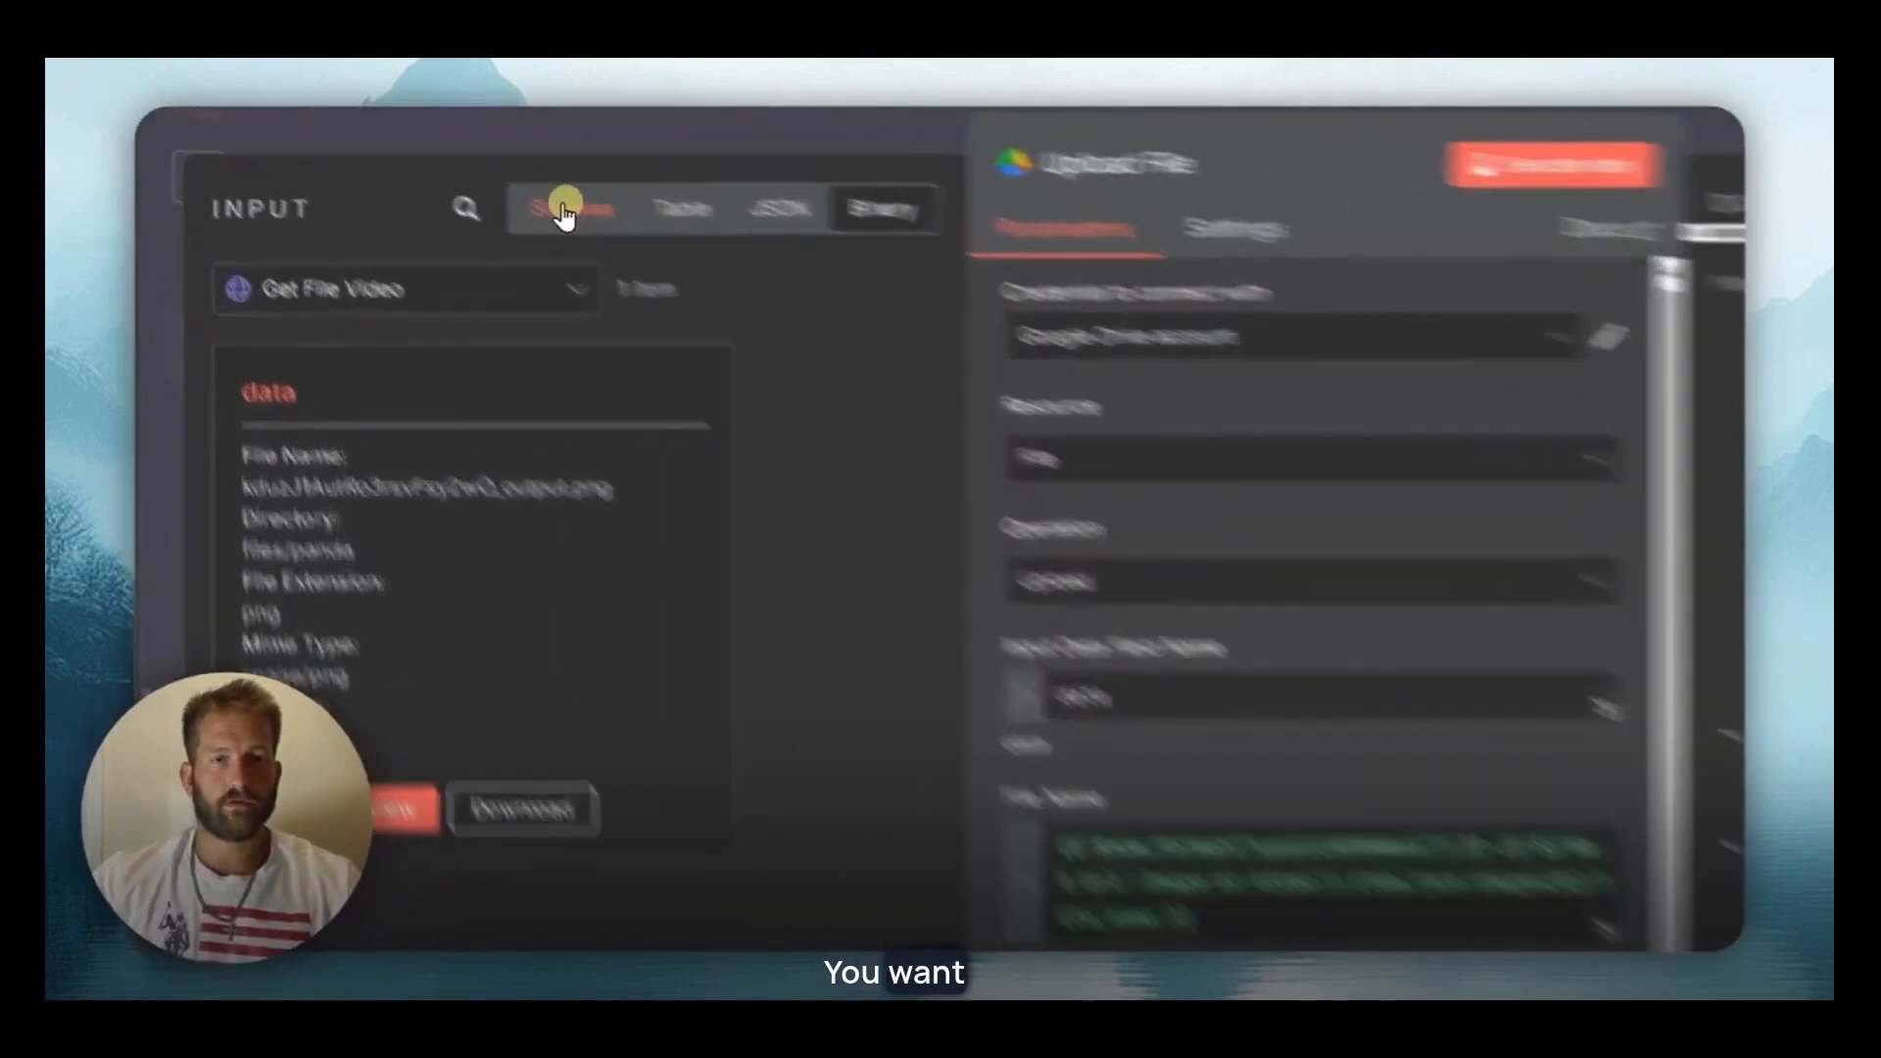
left_click(473, 201)
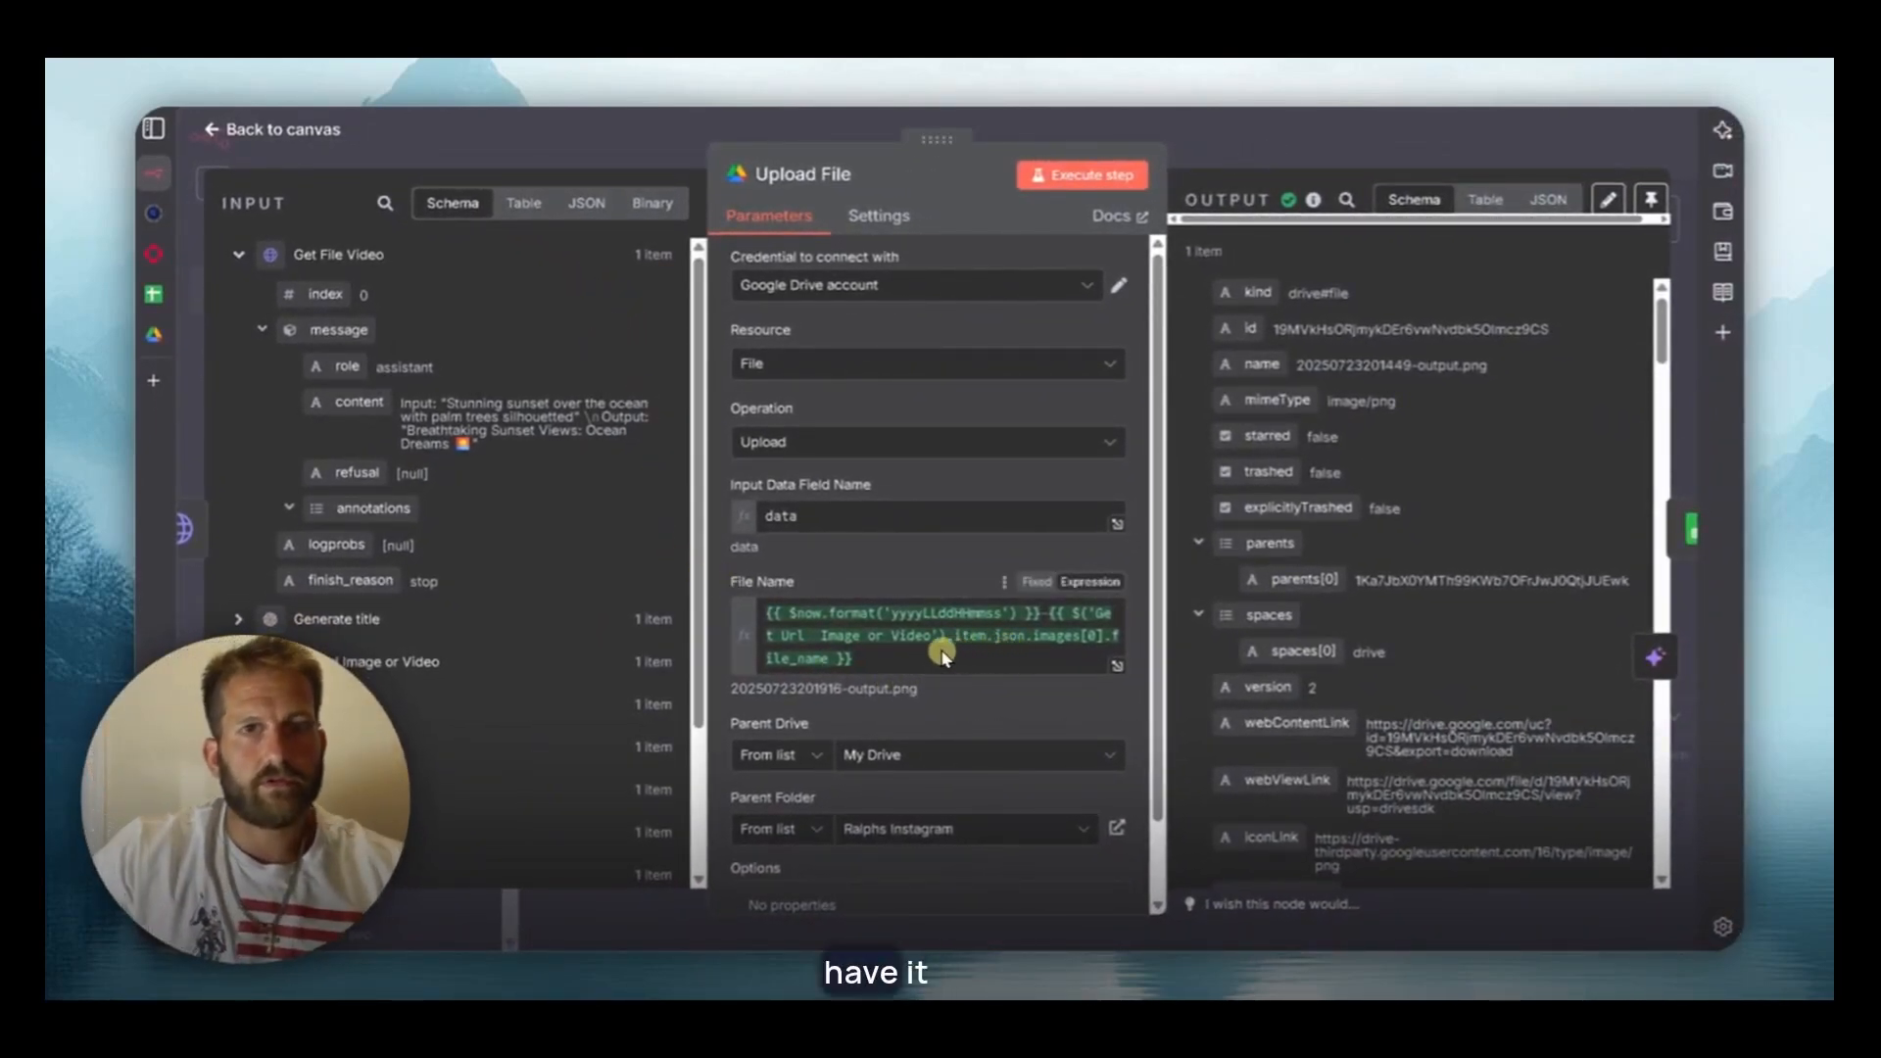
scroll(943, 654, "down", 1)
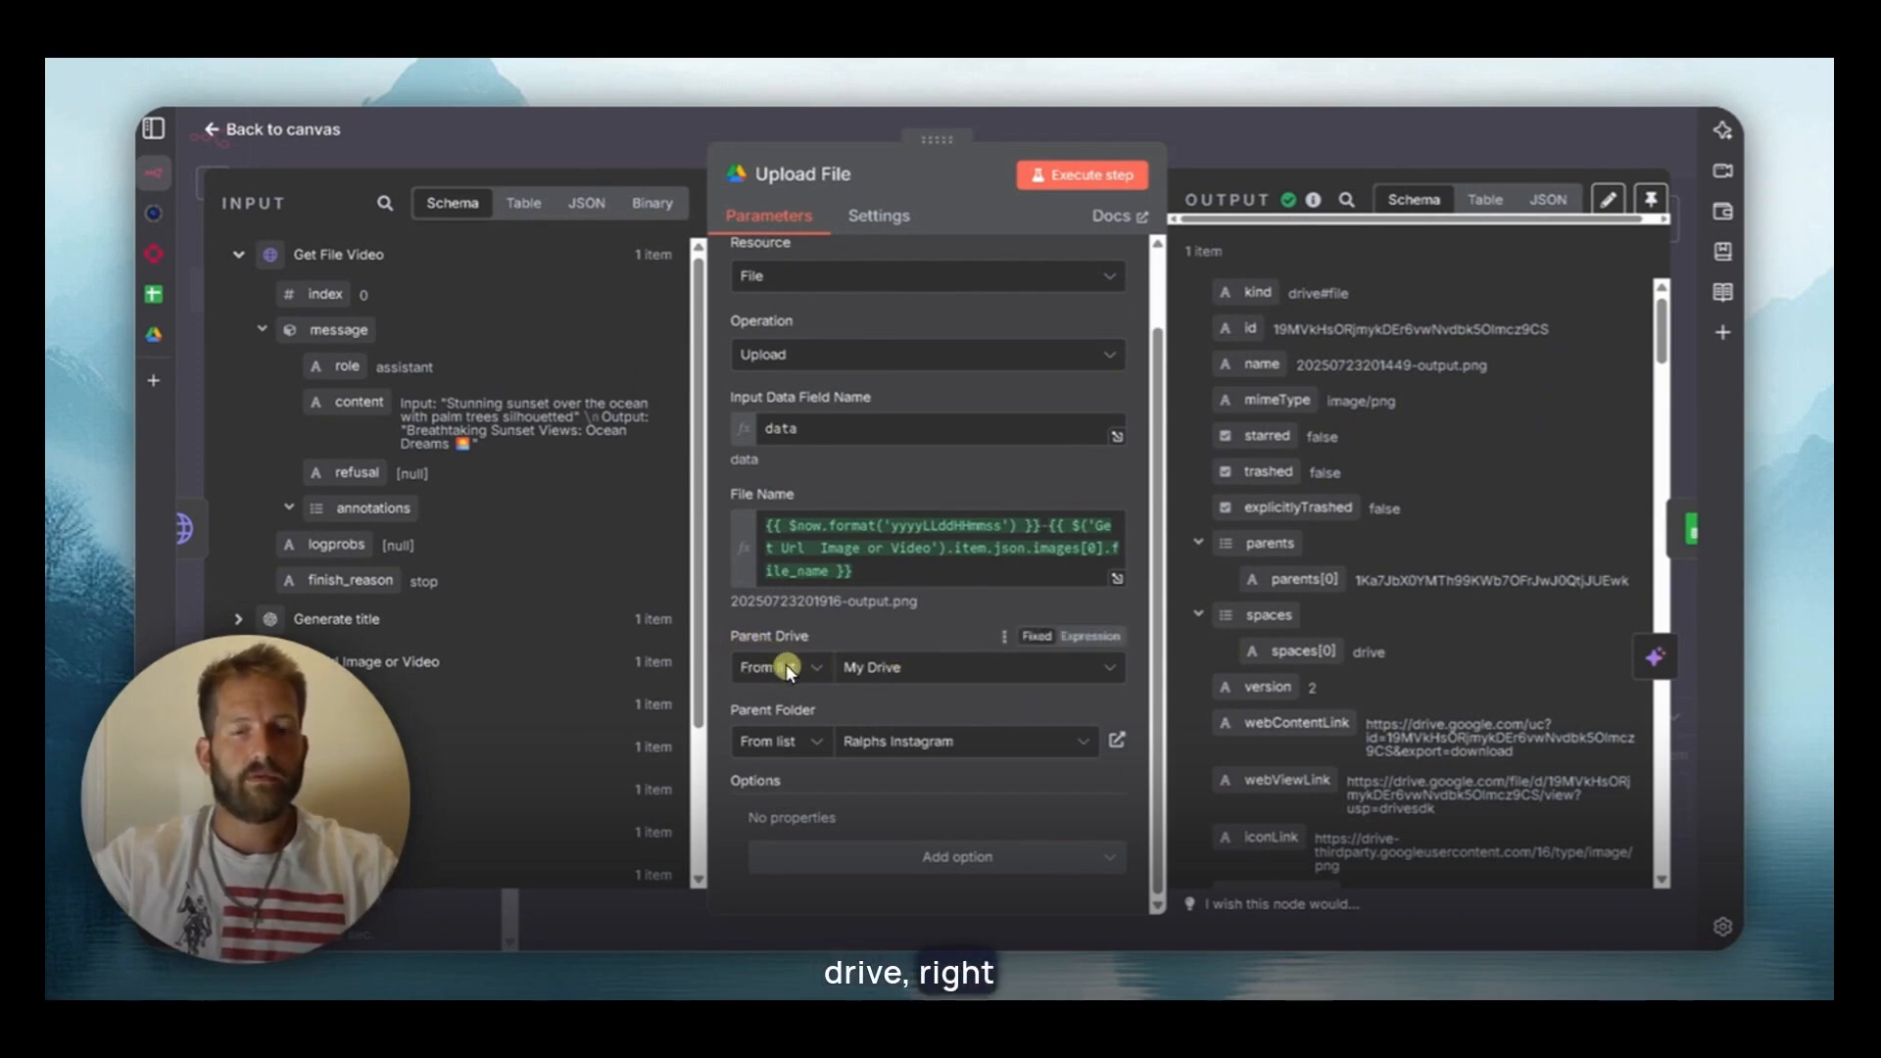
scroll(1038, 766, "up", 2)
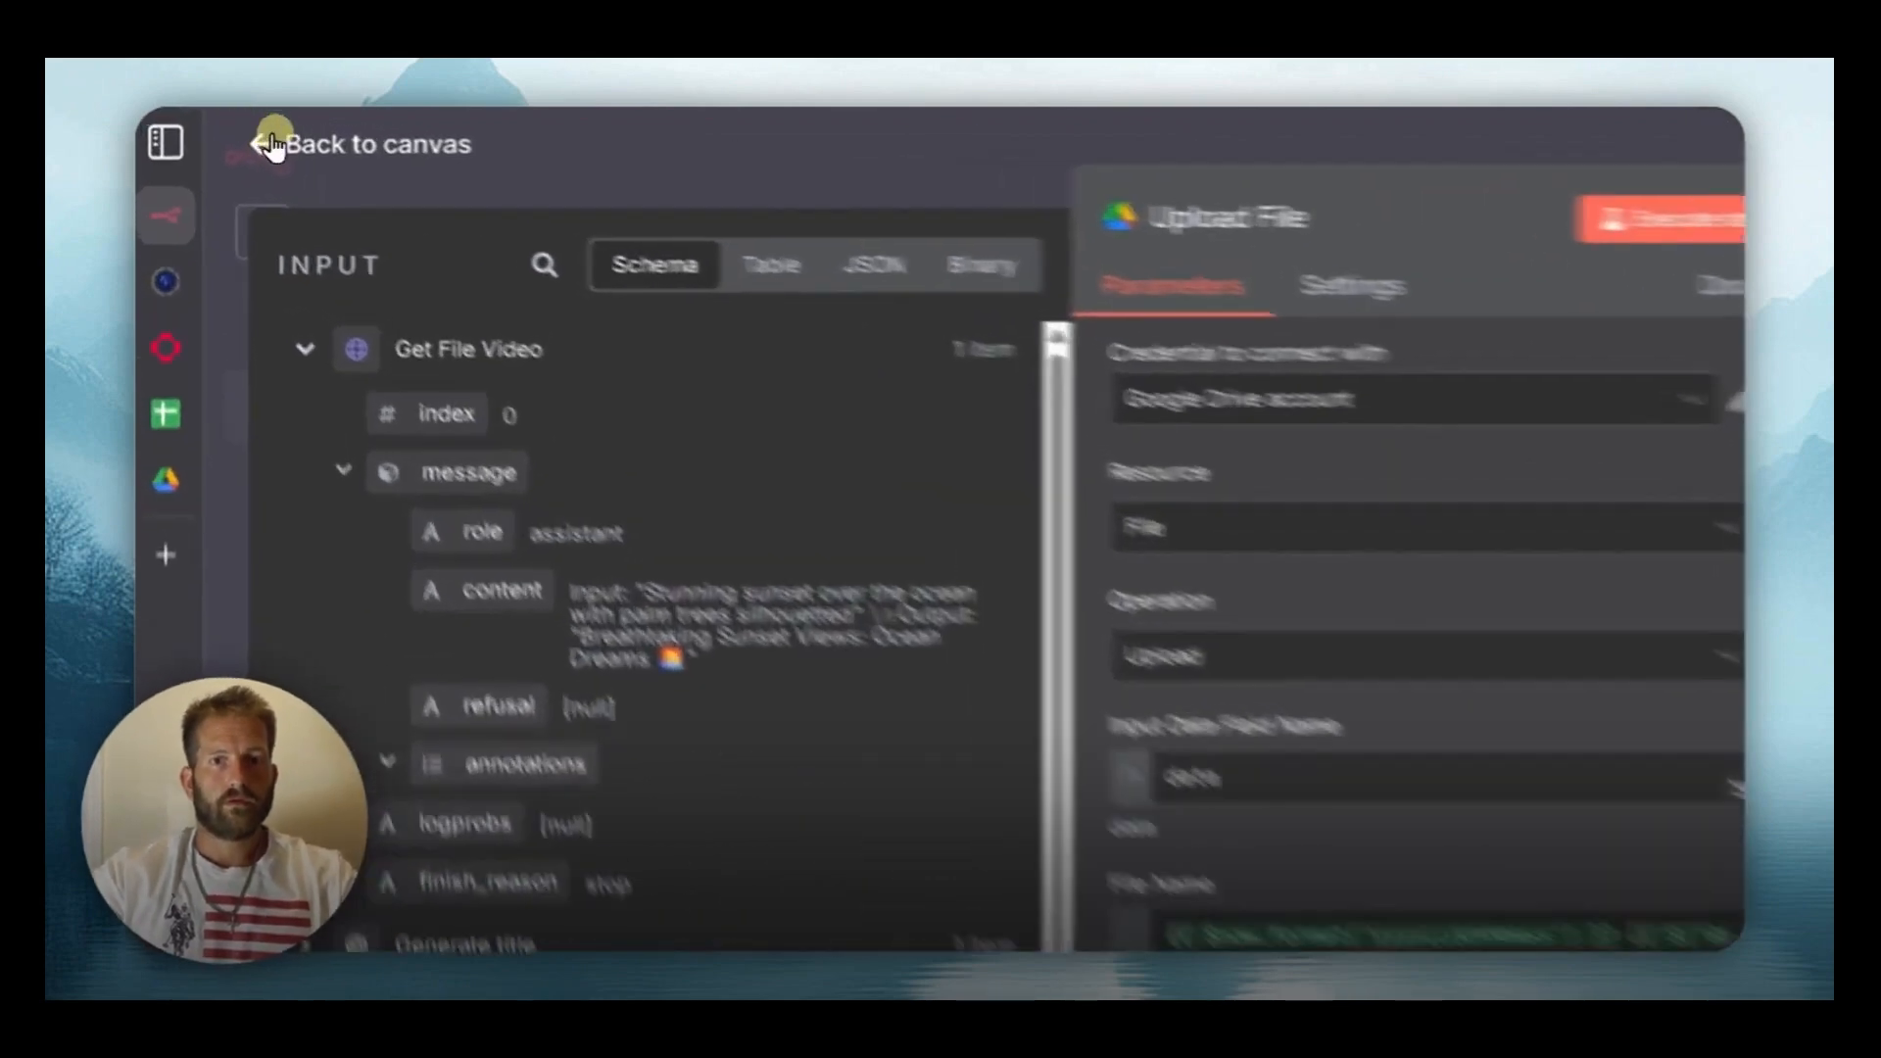
left_click(270, 139)
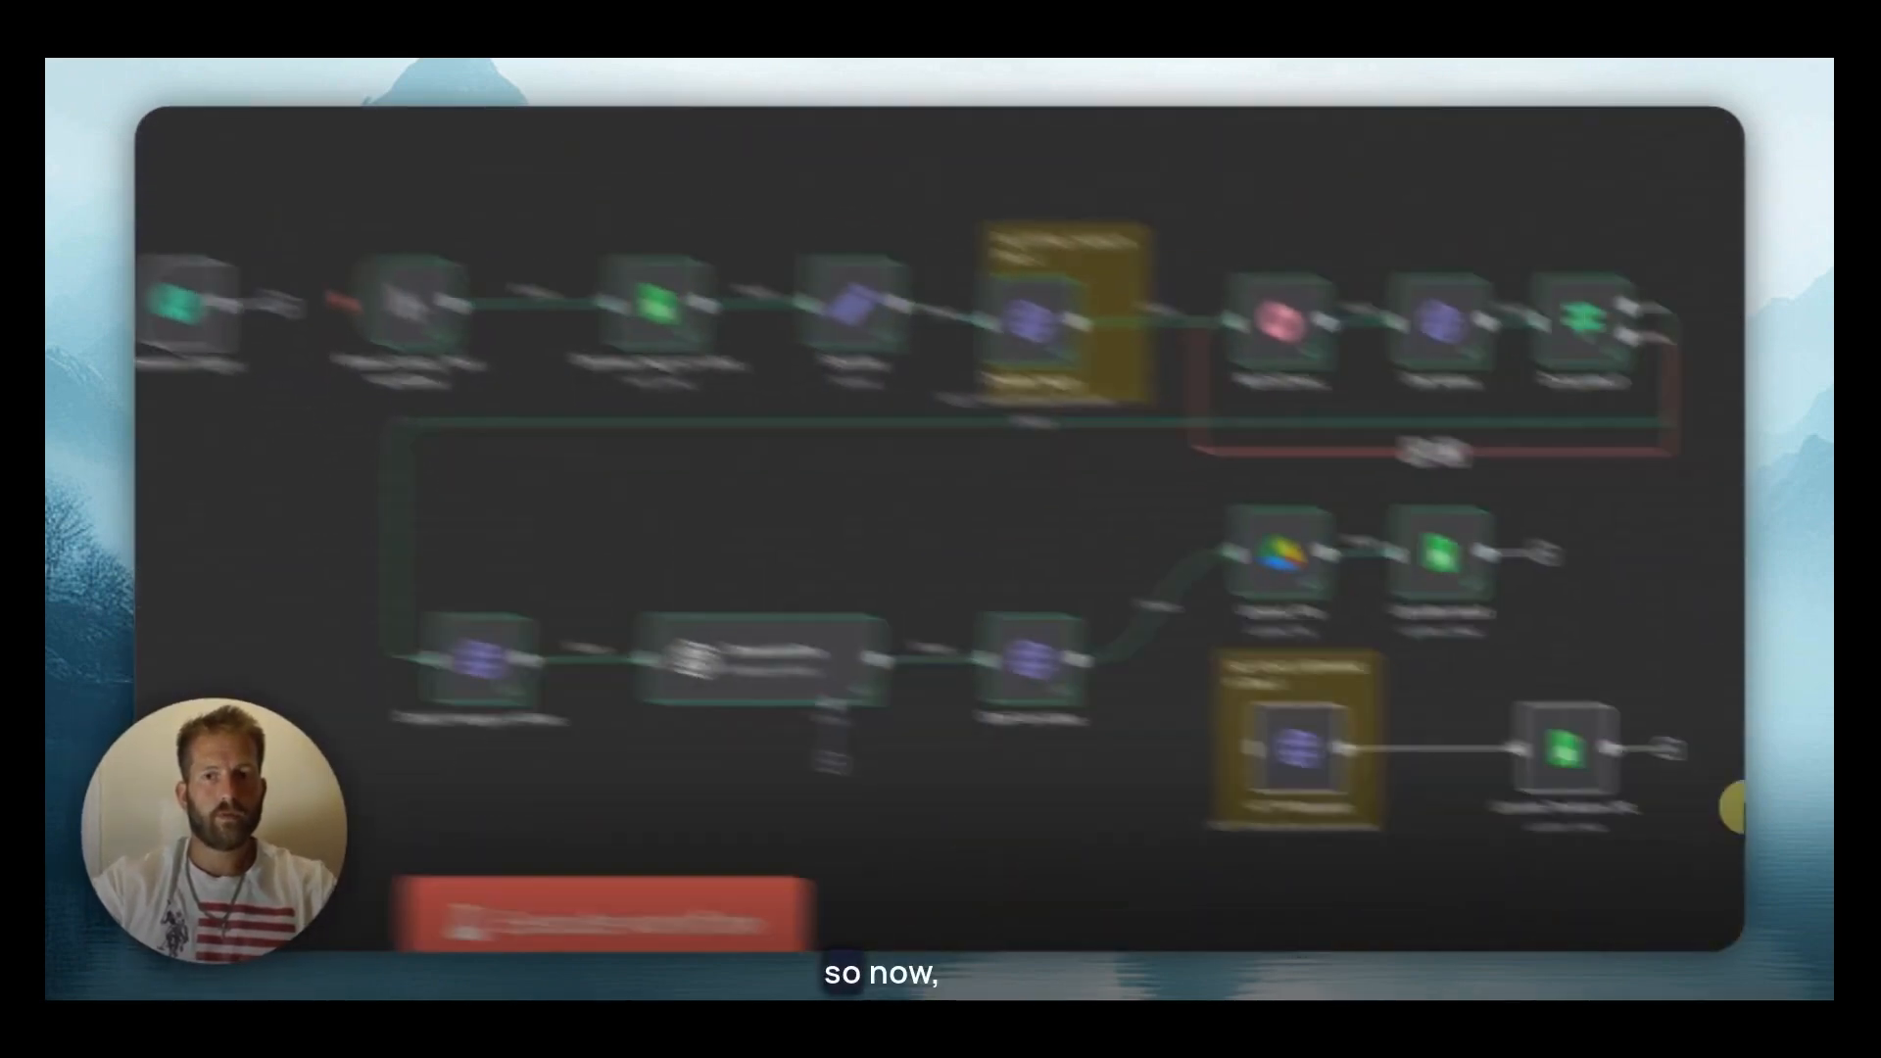
mouse_move(139, 307)
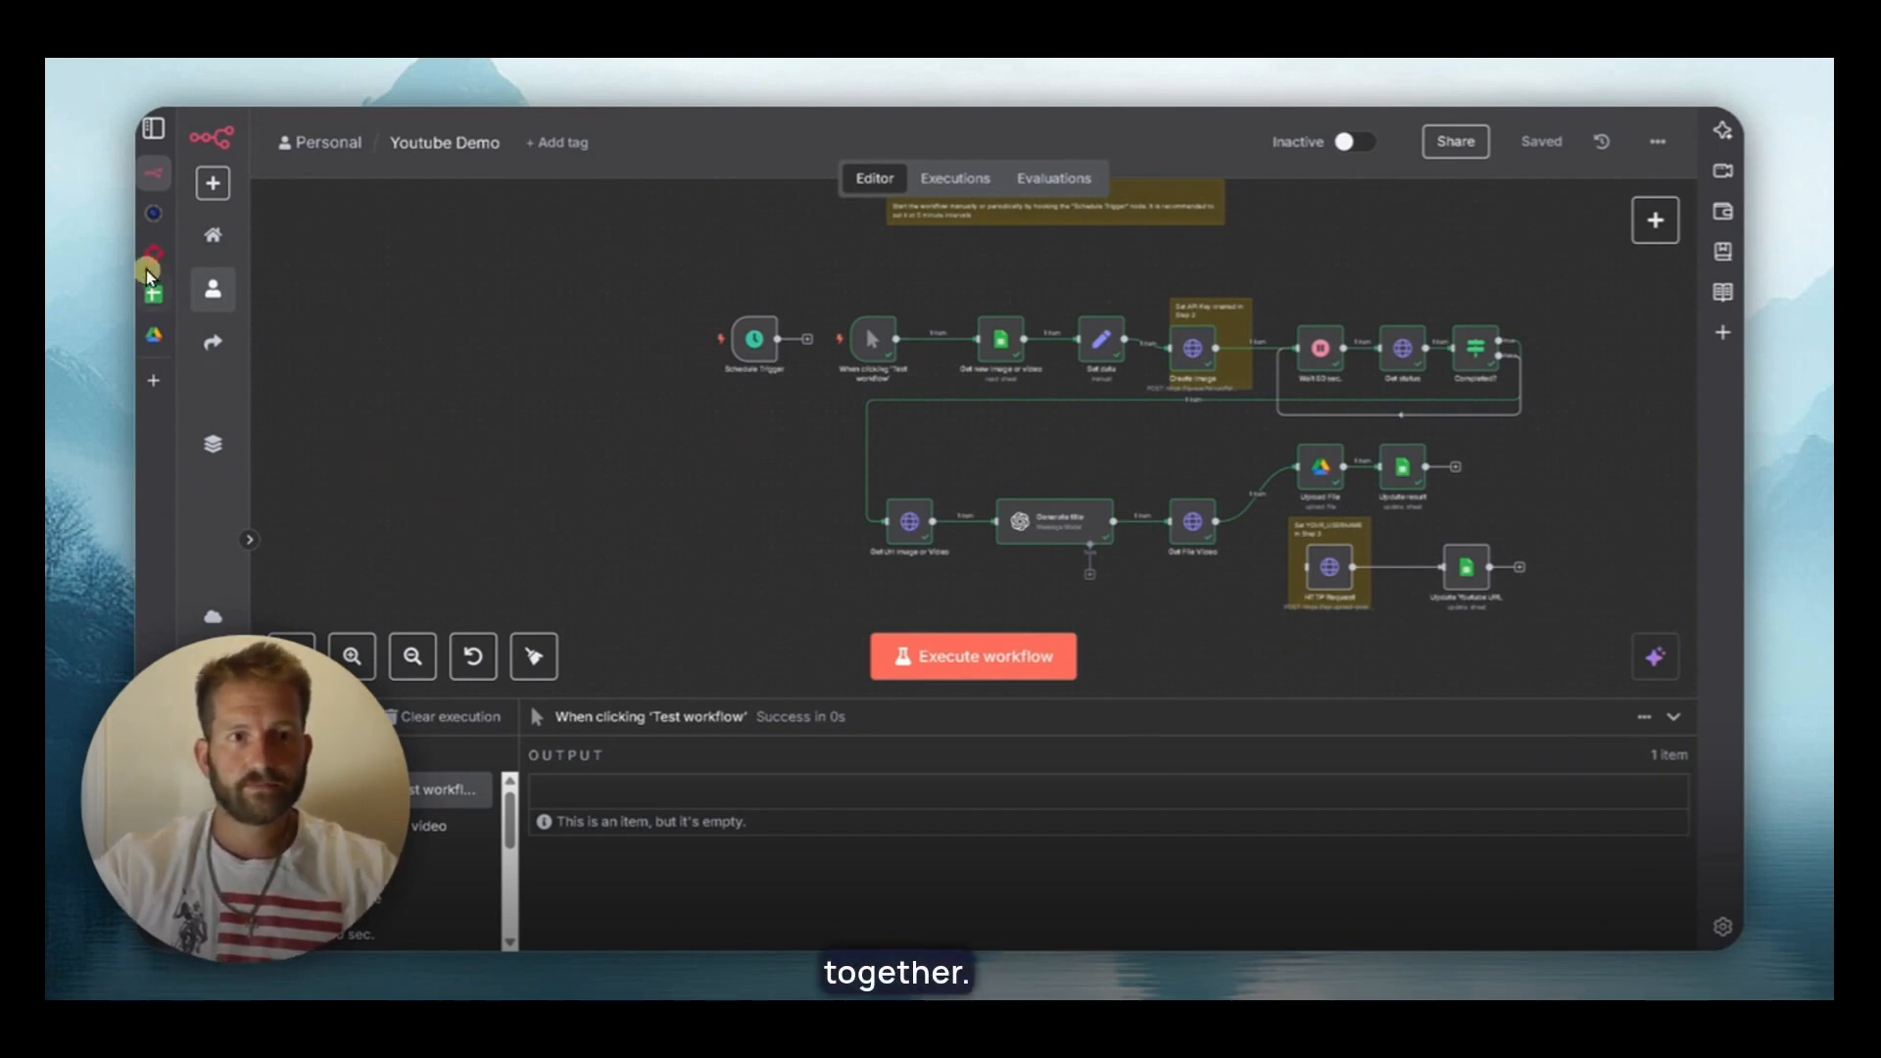
left_click(176, 422)
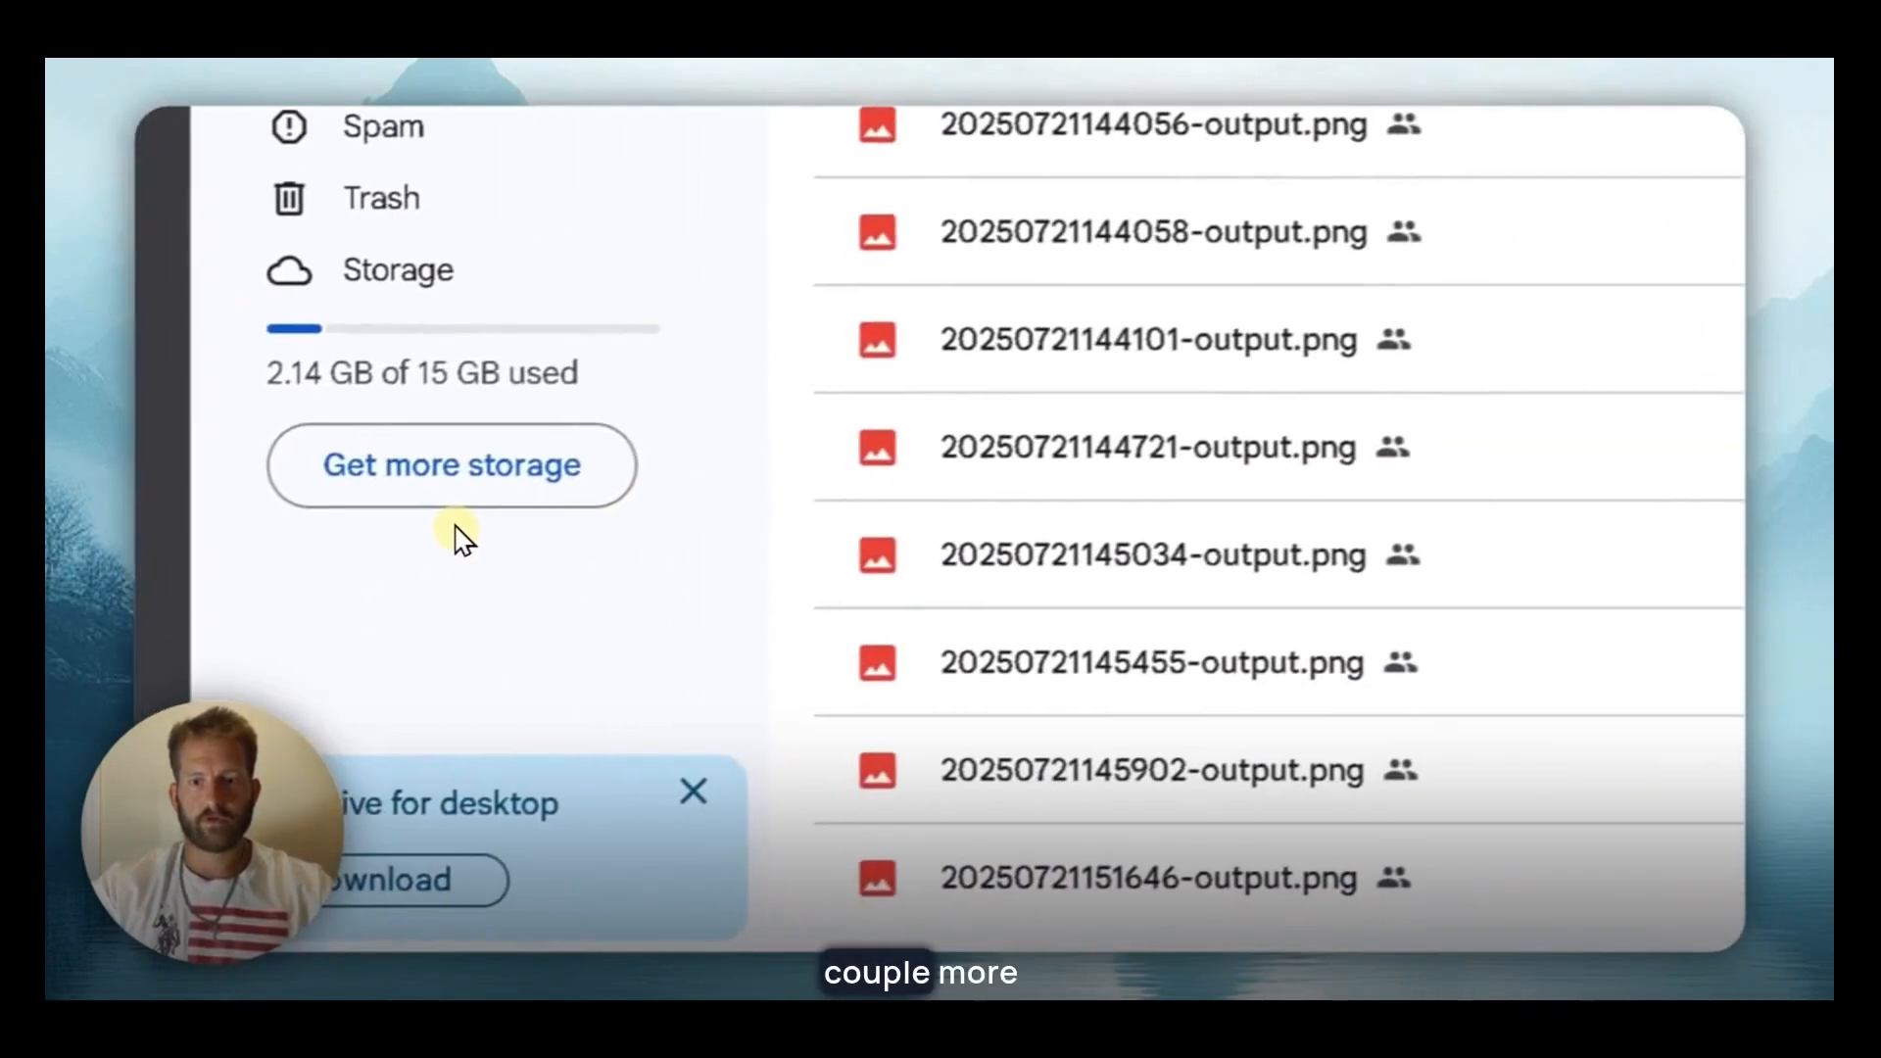
scroll(1117, 627, "down", 3)
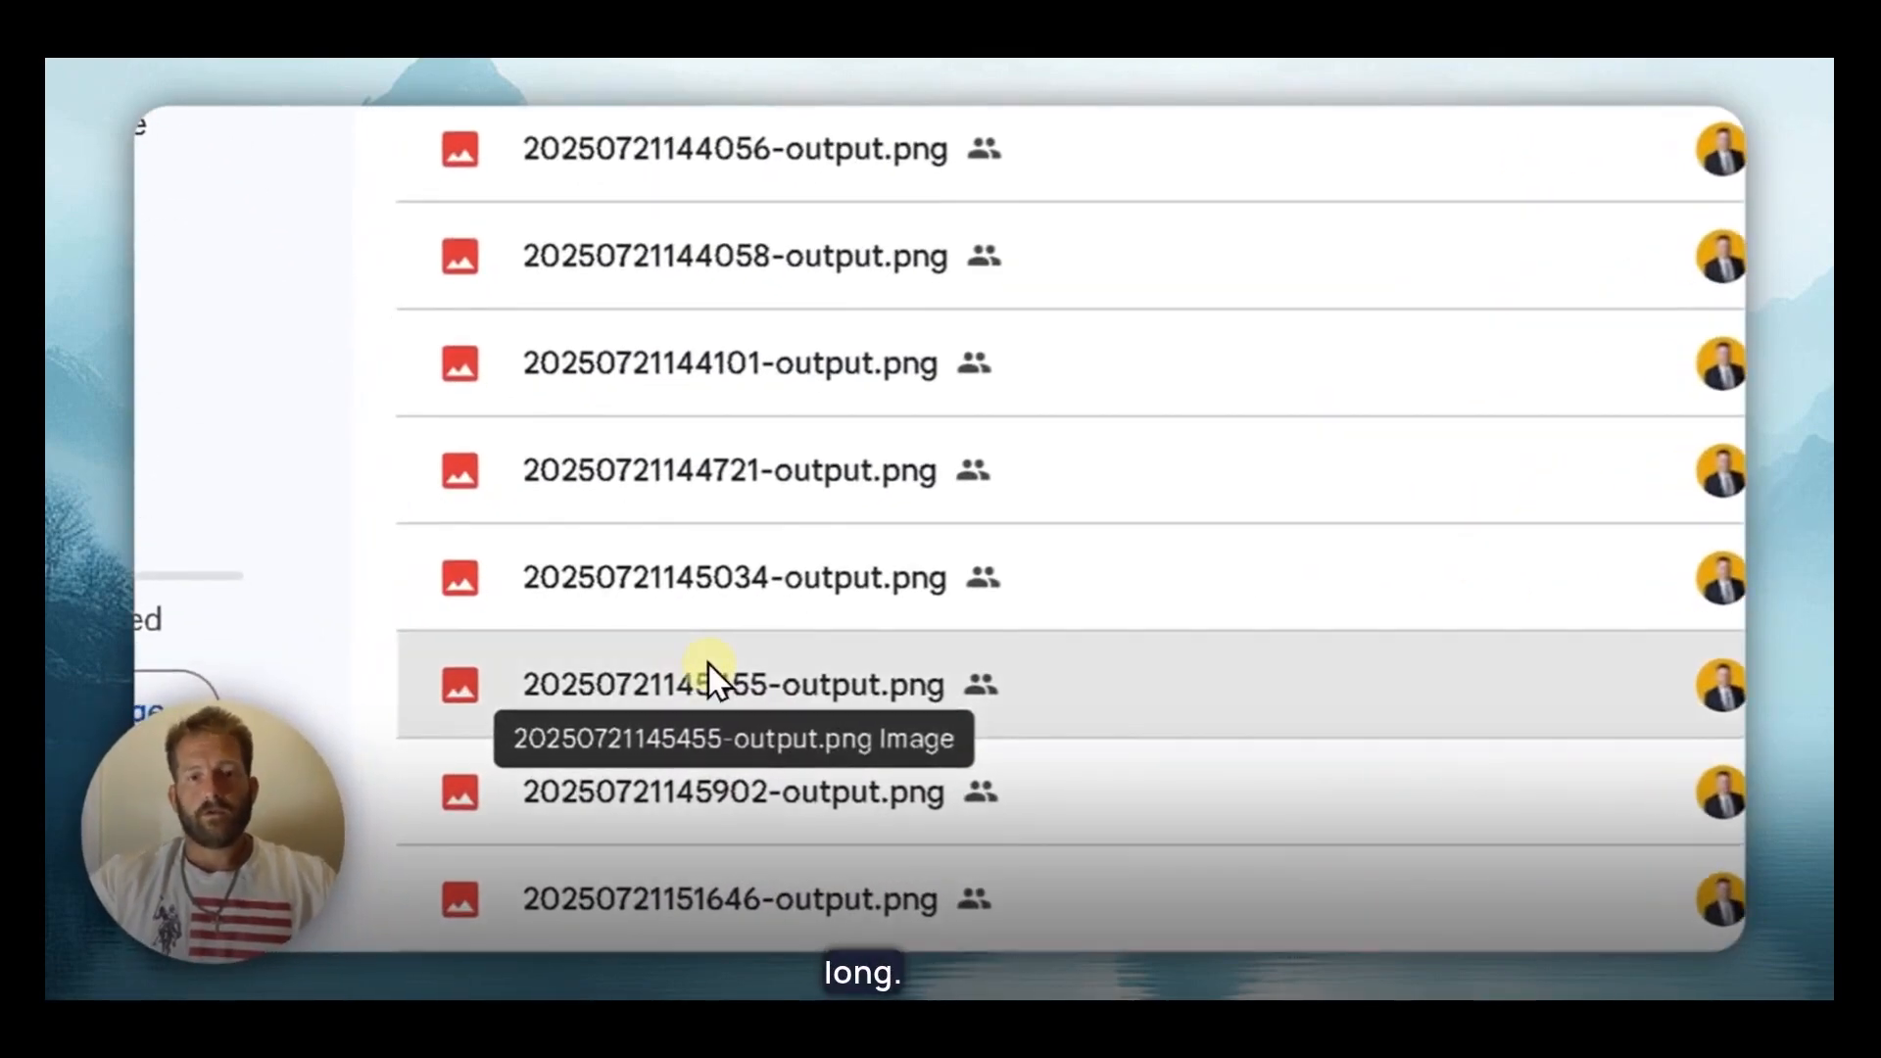
double_click(709, 663)
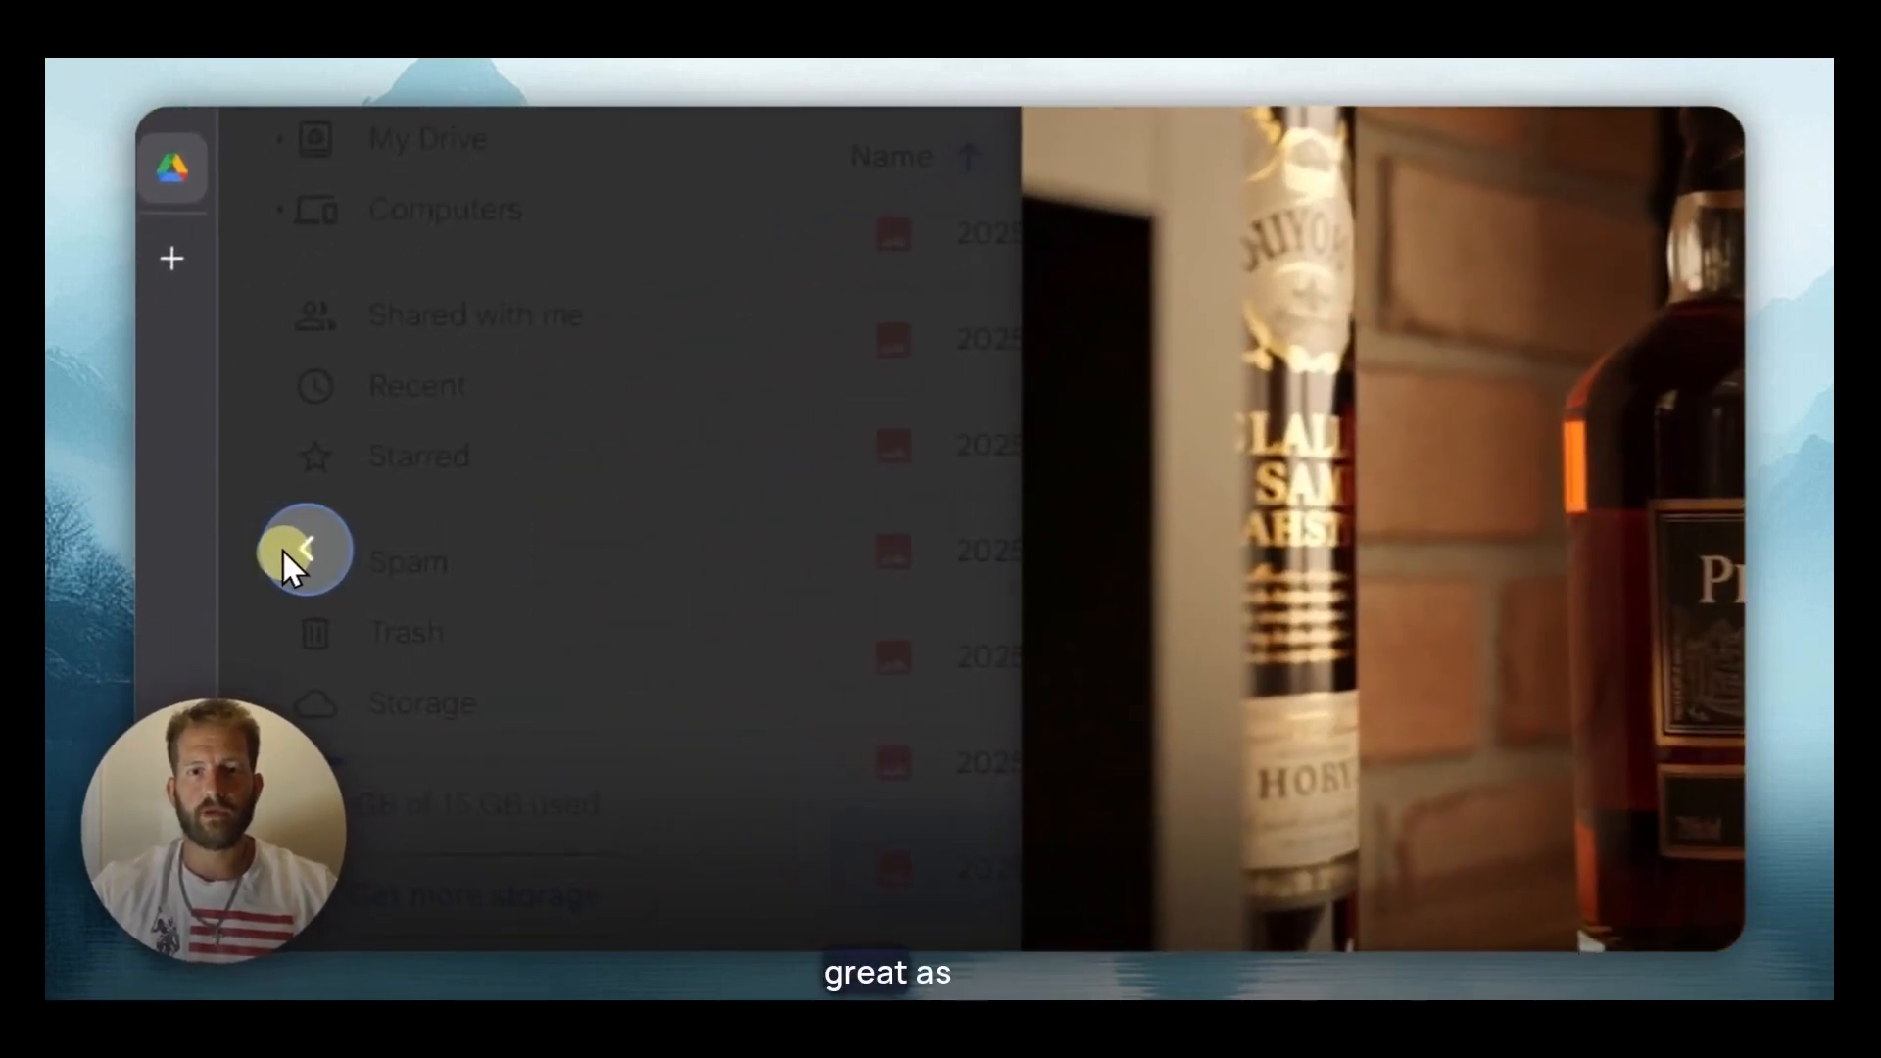
left_click(217, 535)
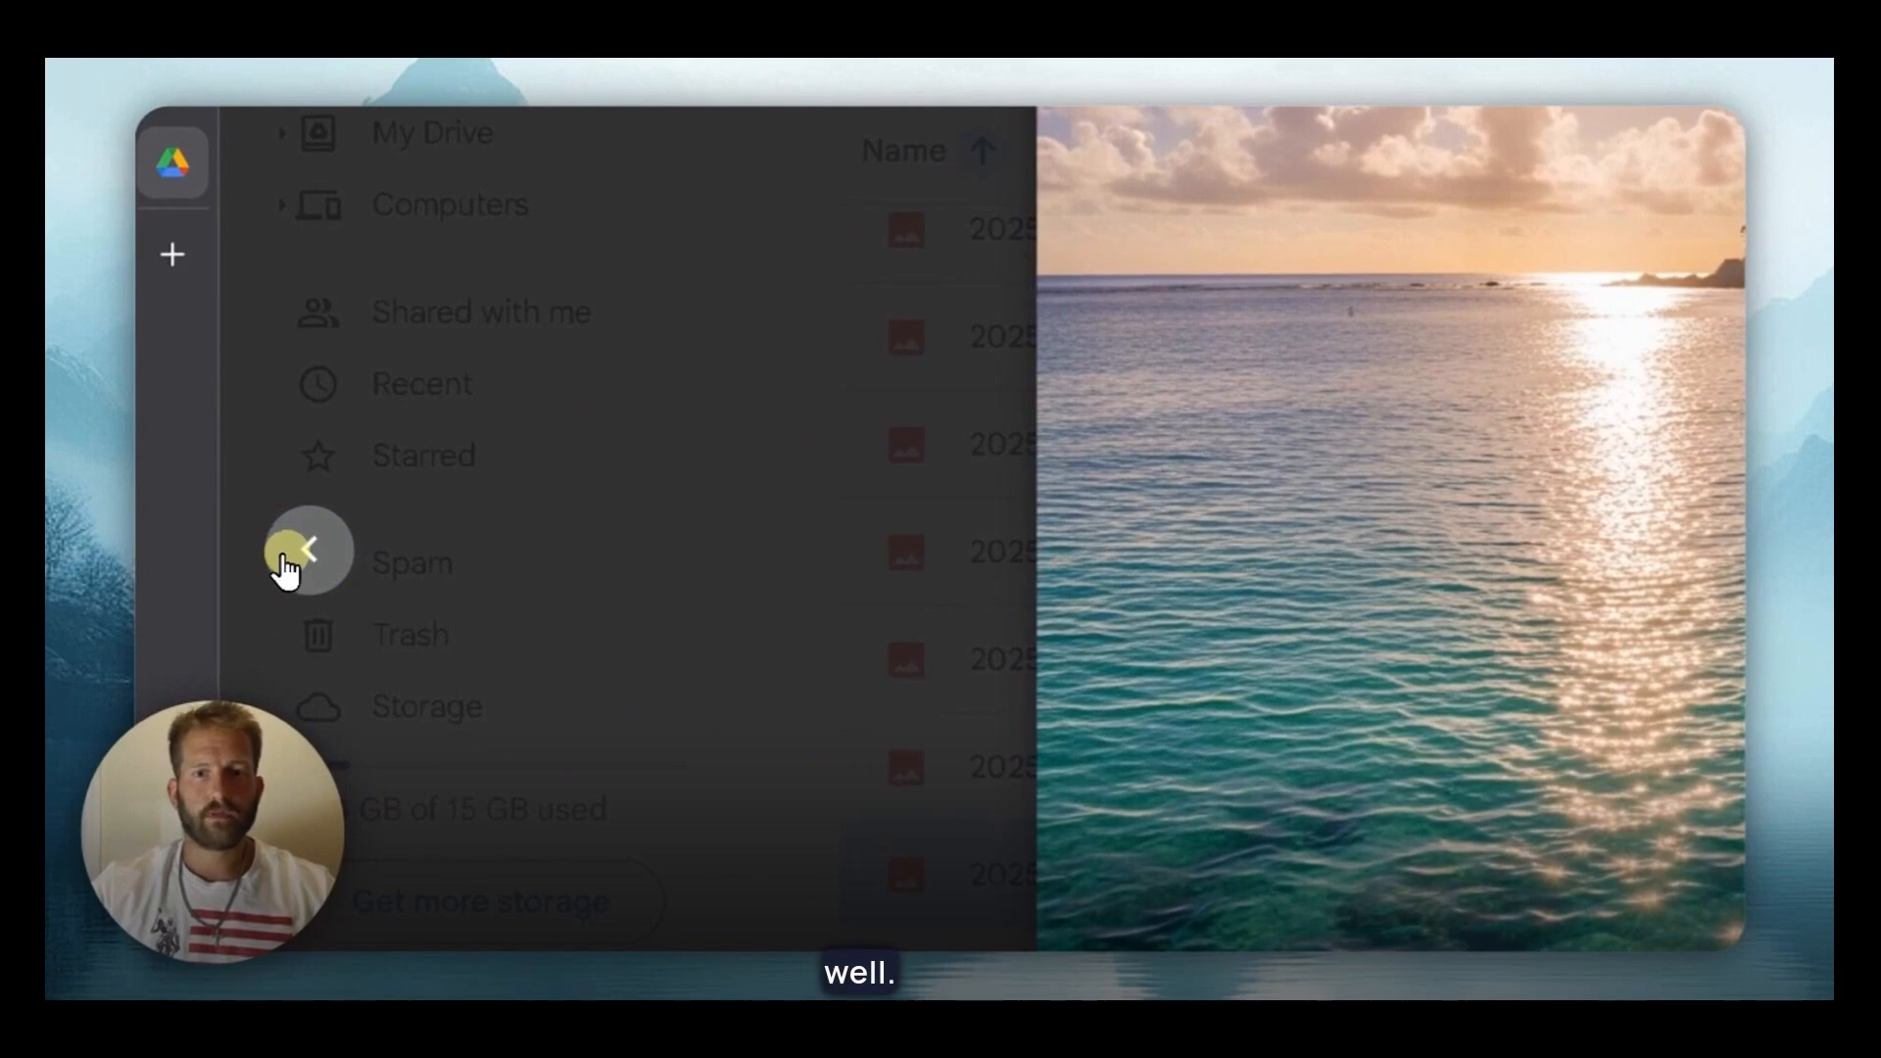
left_click(294, 553)
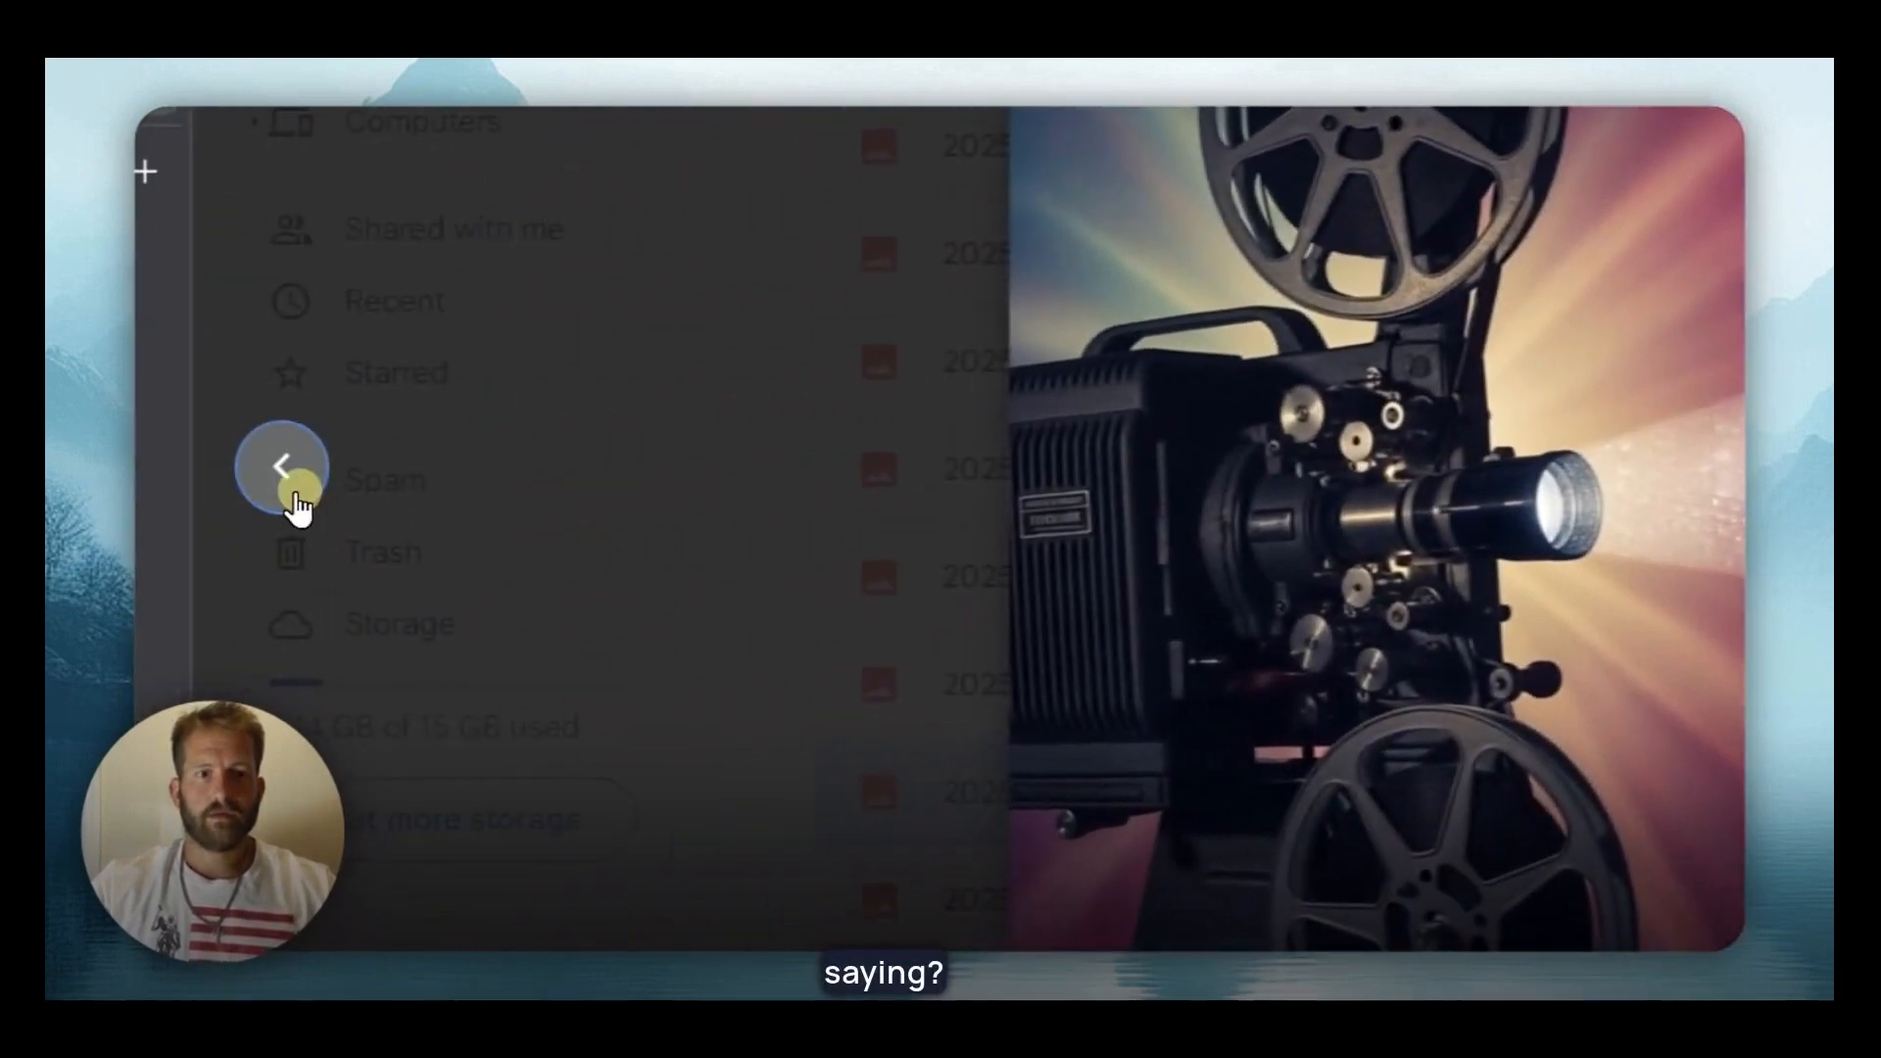
left_click(297, 495)
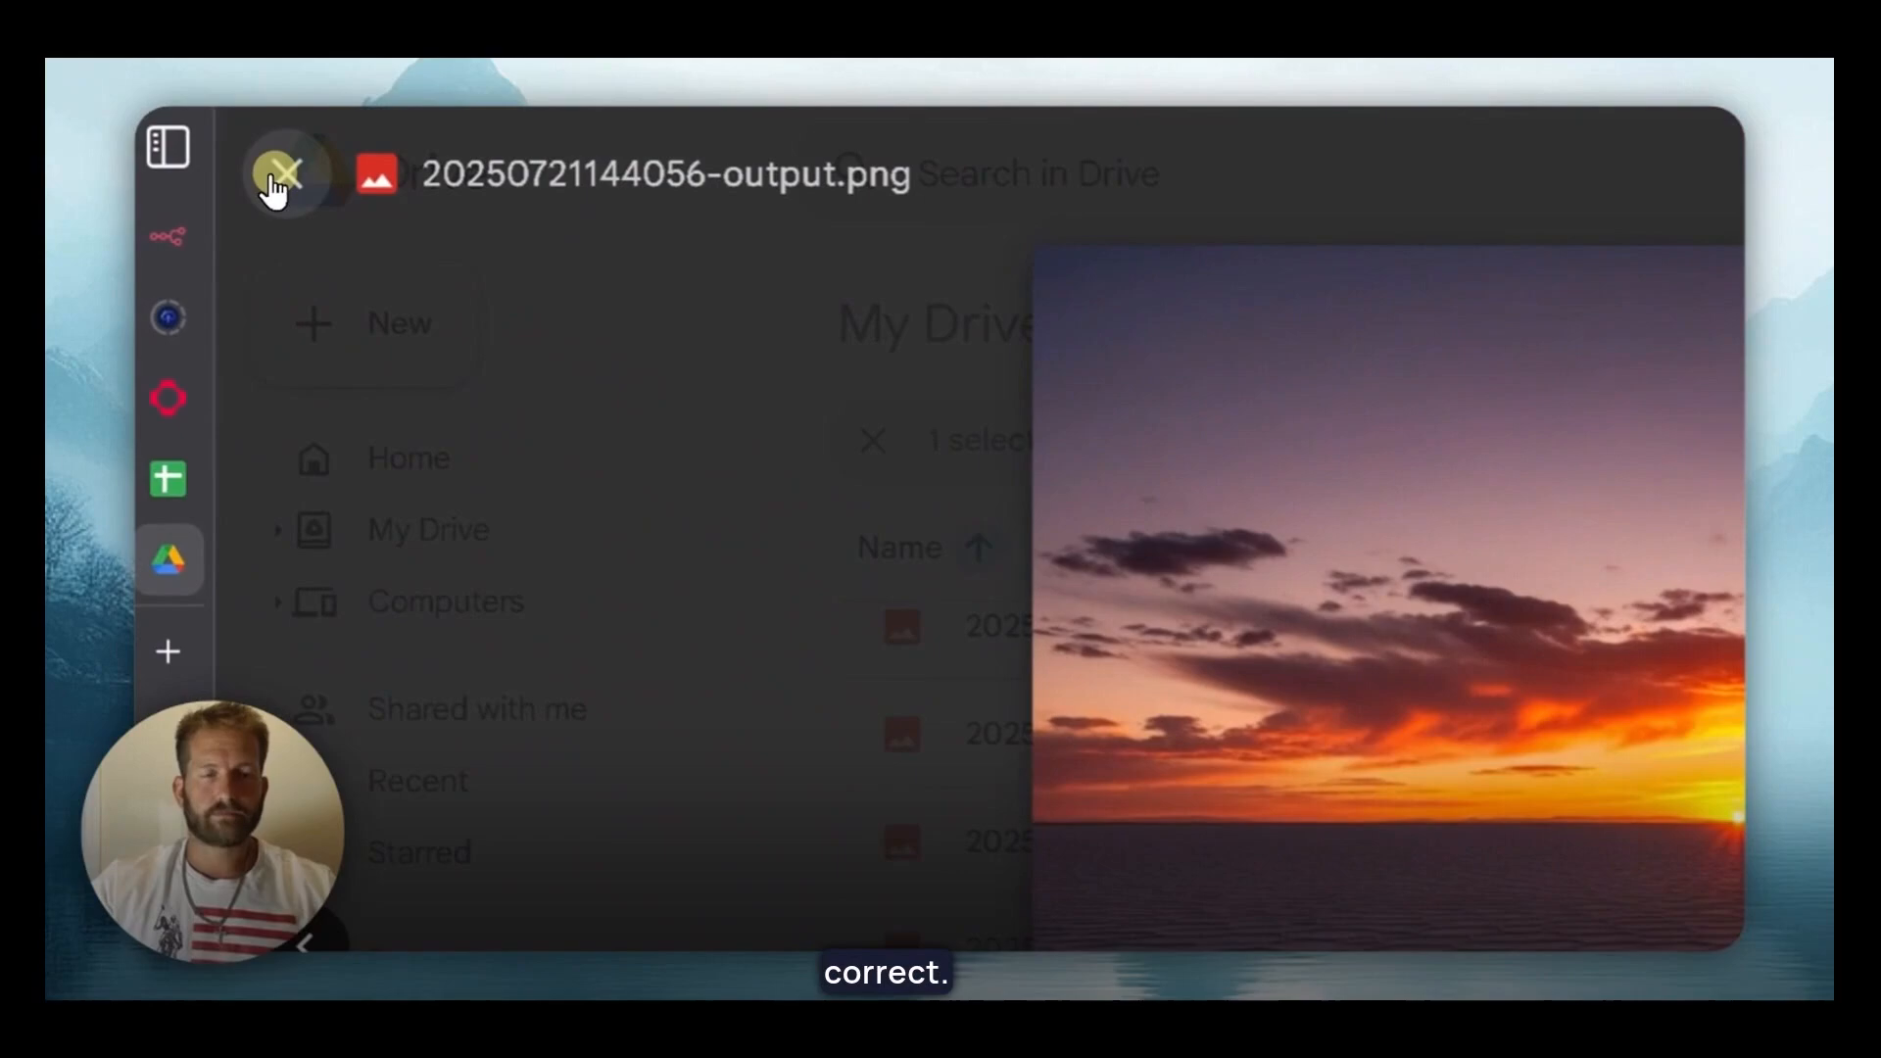
left_click(204, 214)
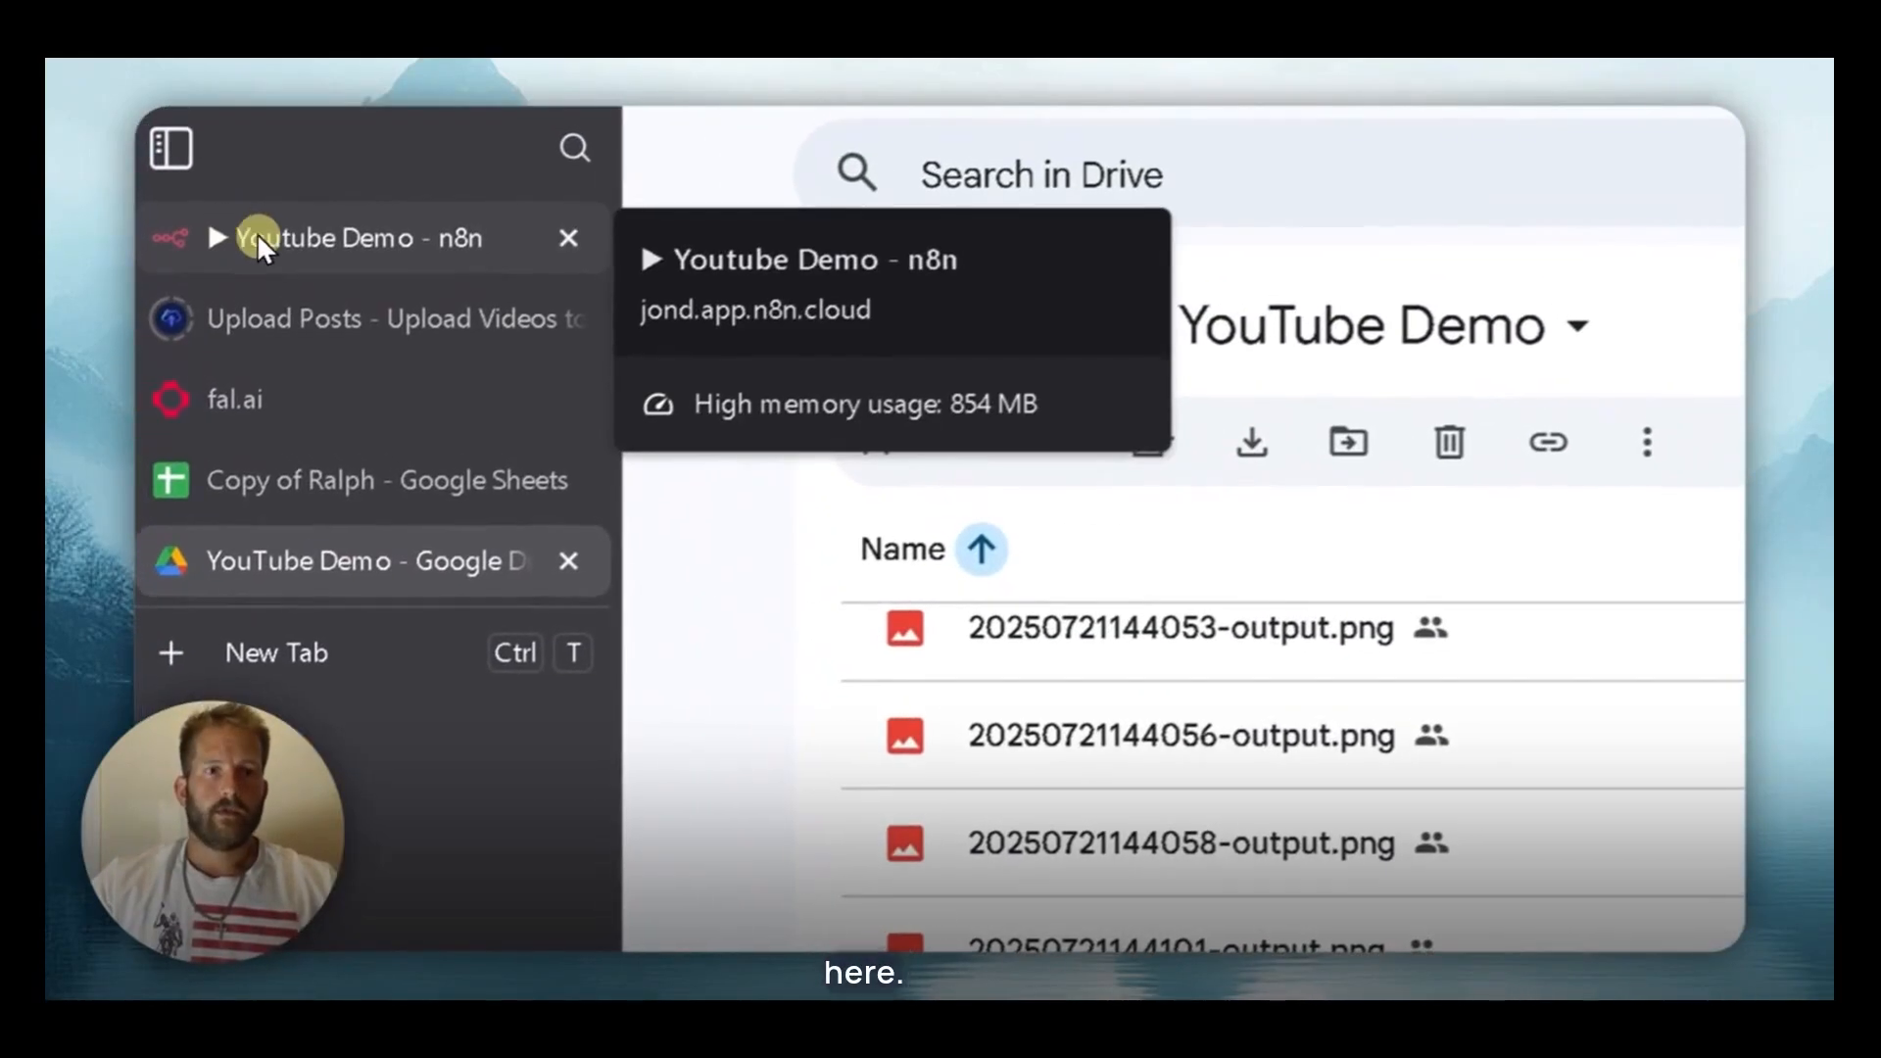
left_click(397, 245)
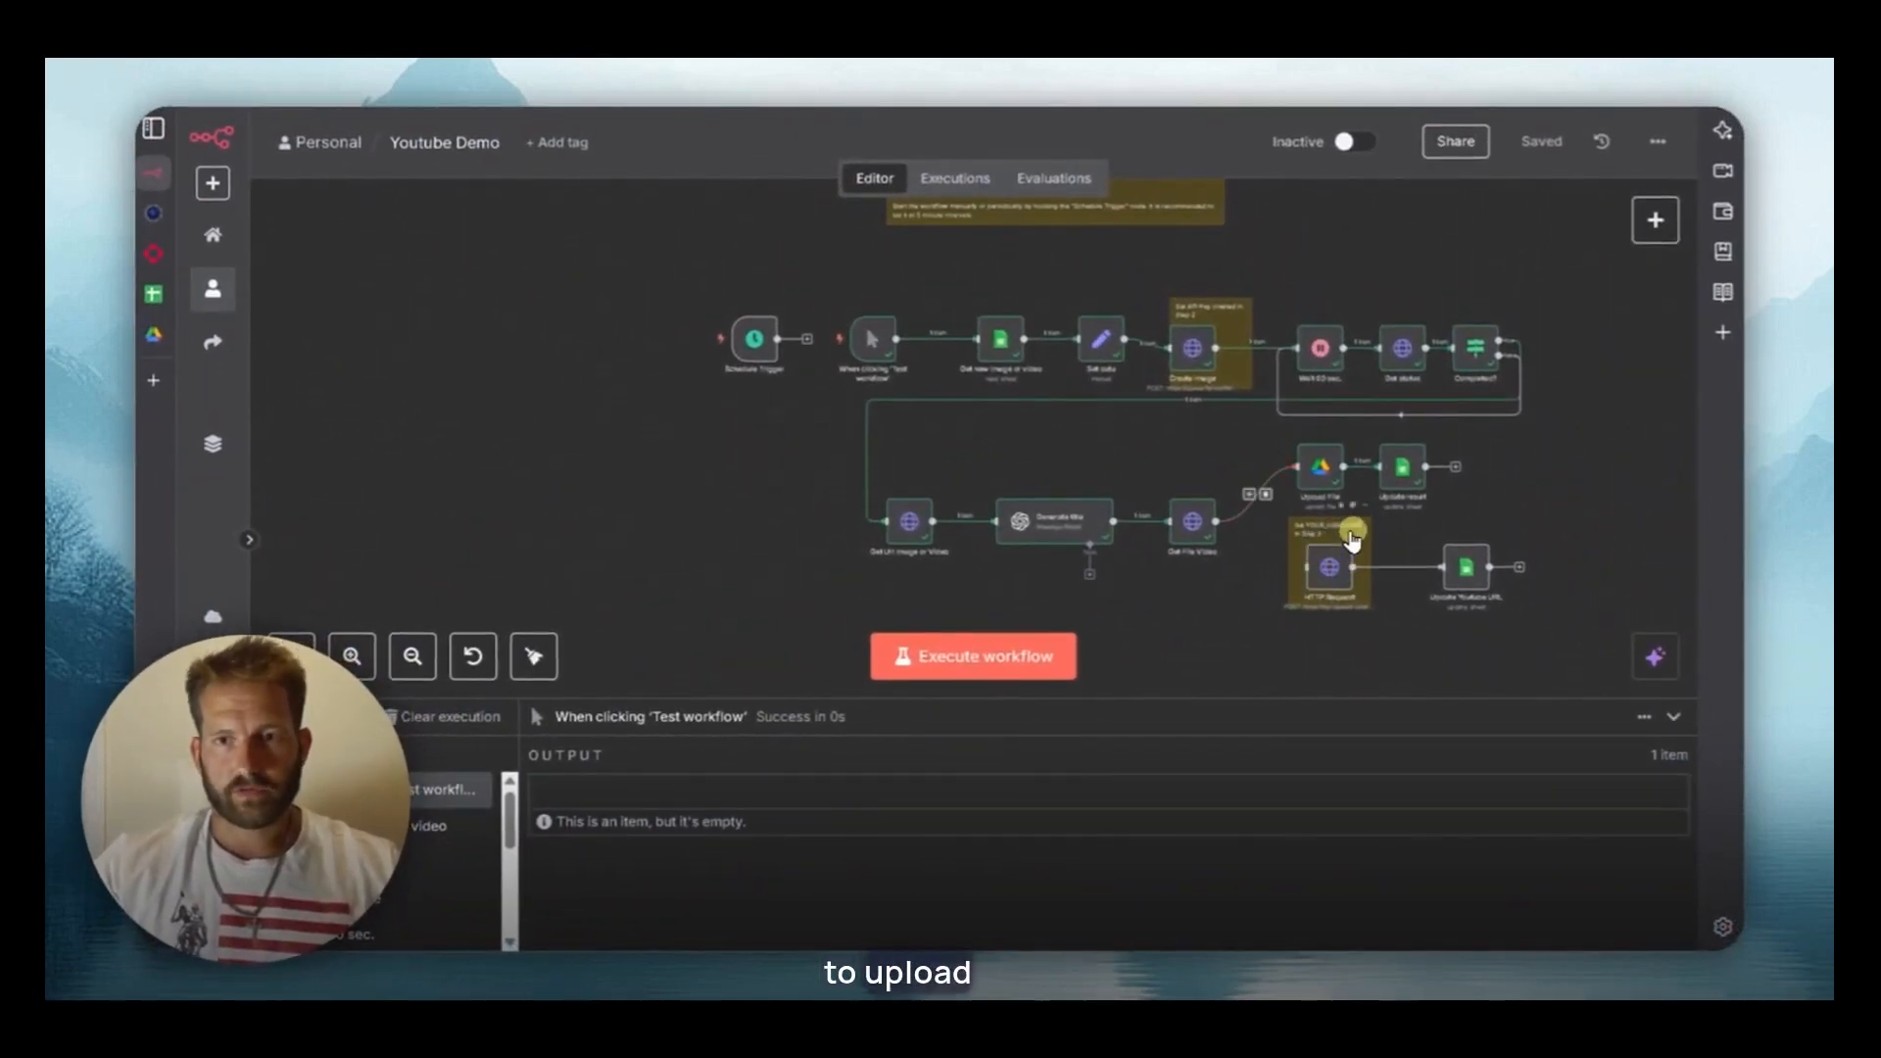
Switch to the Upload-Post site and review the Manage Users page's platform notices, new-user form and registered profiles with their linked social accounts
right_click(1350, 536)
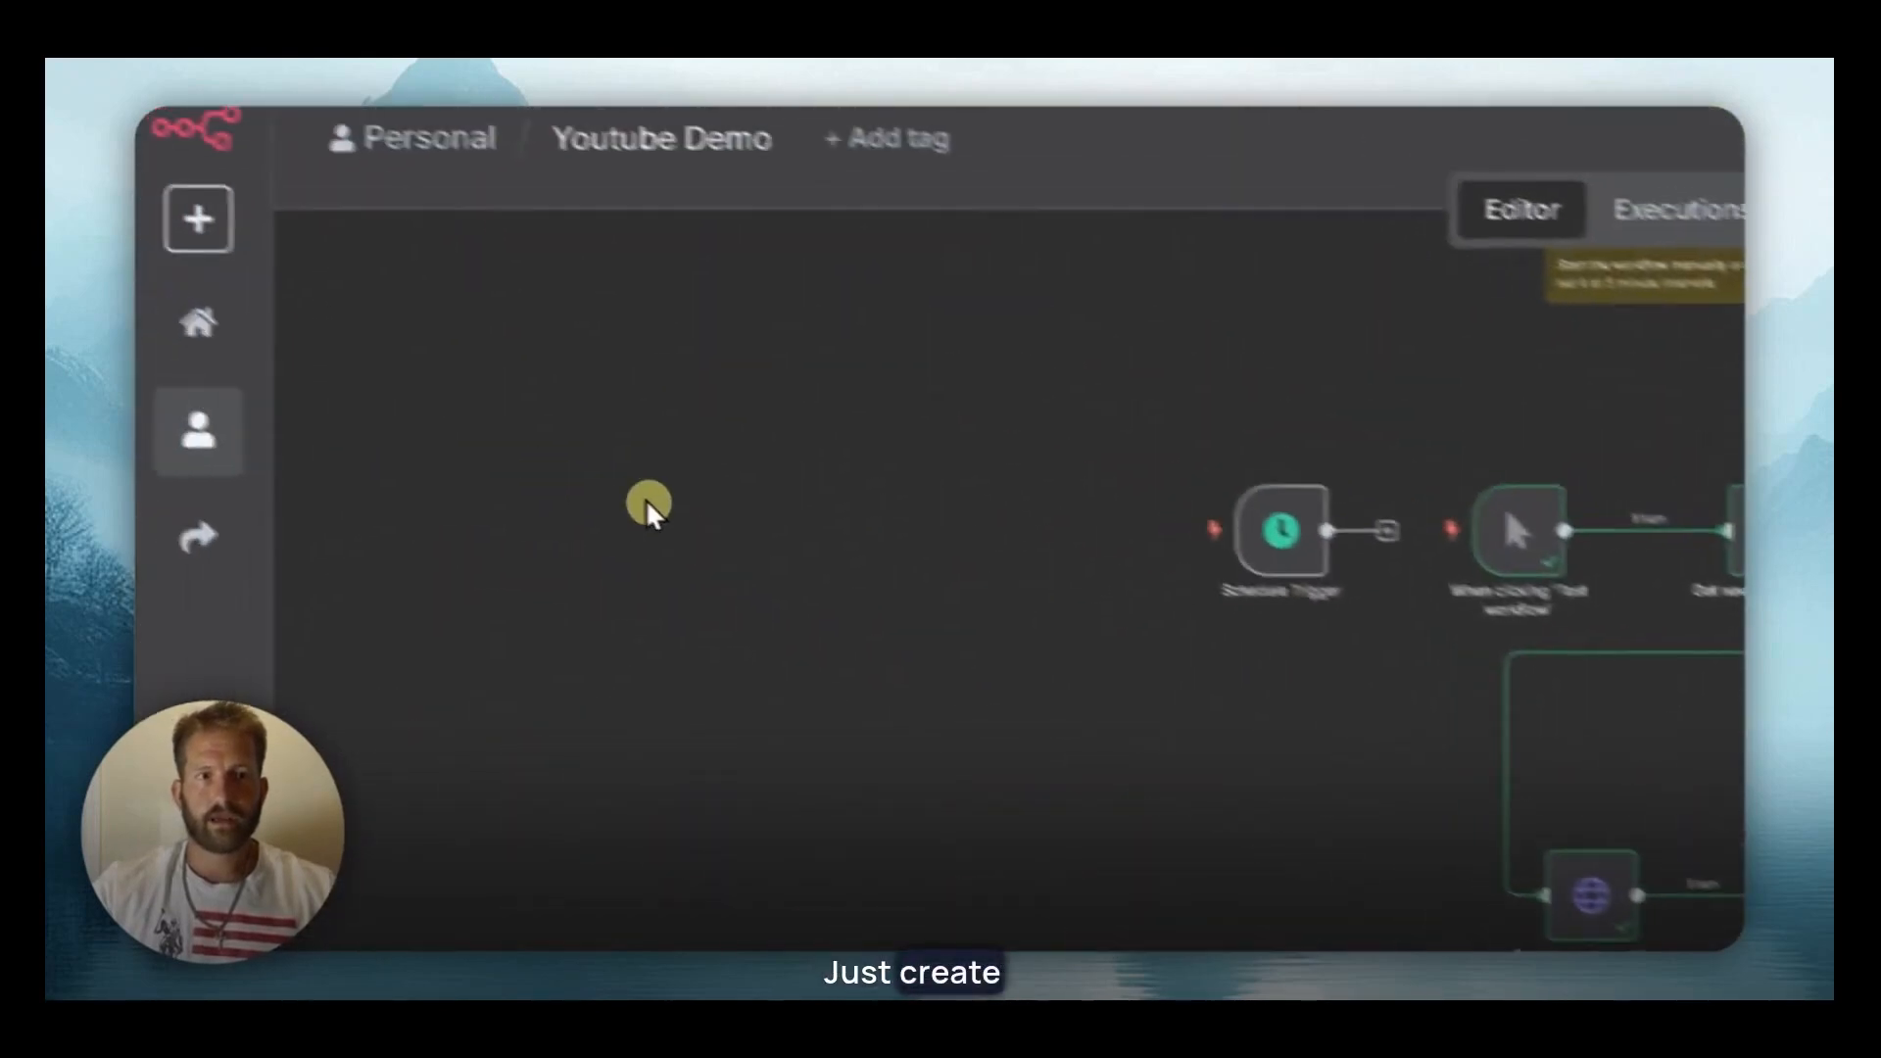
left_click(167, 317)
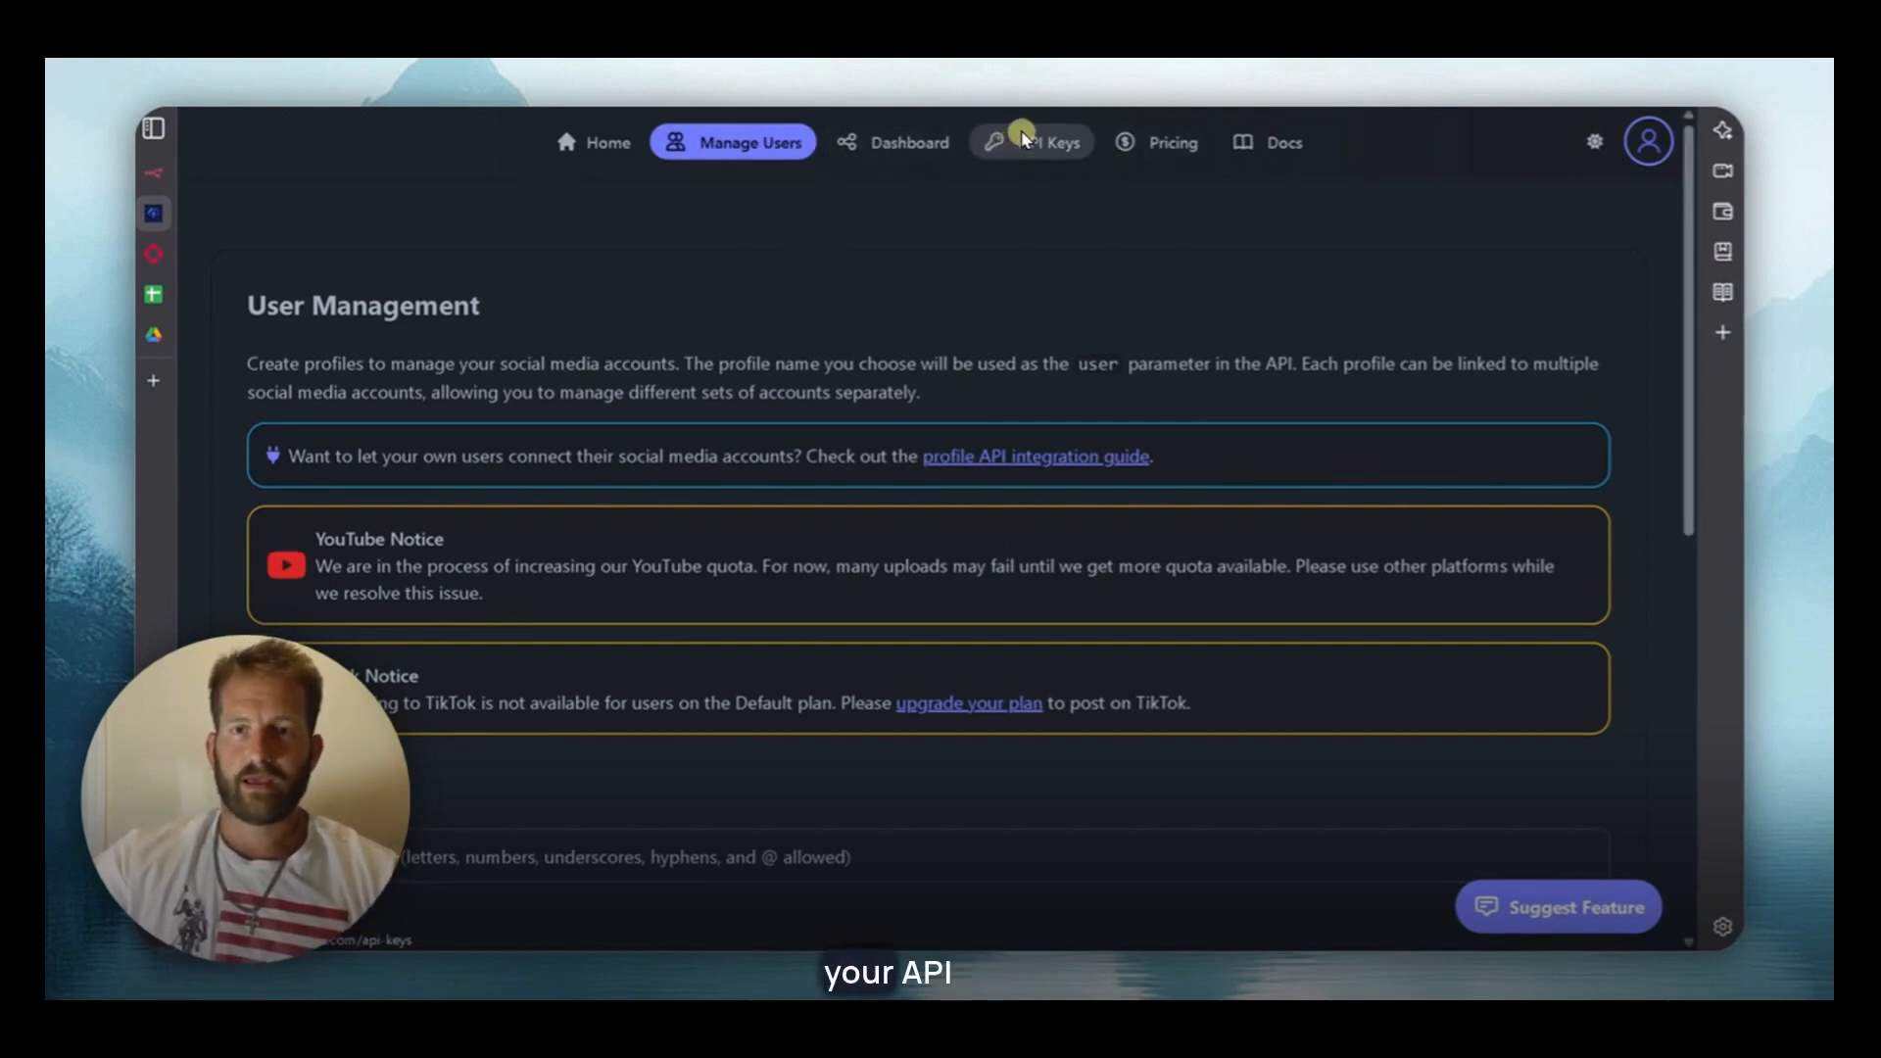
scroll(760, 245, "down", 5)
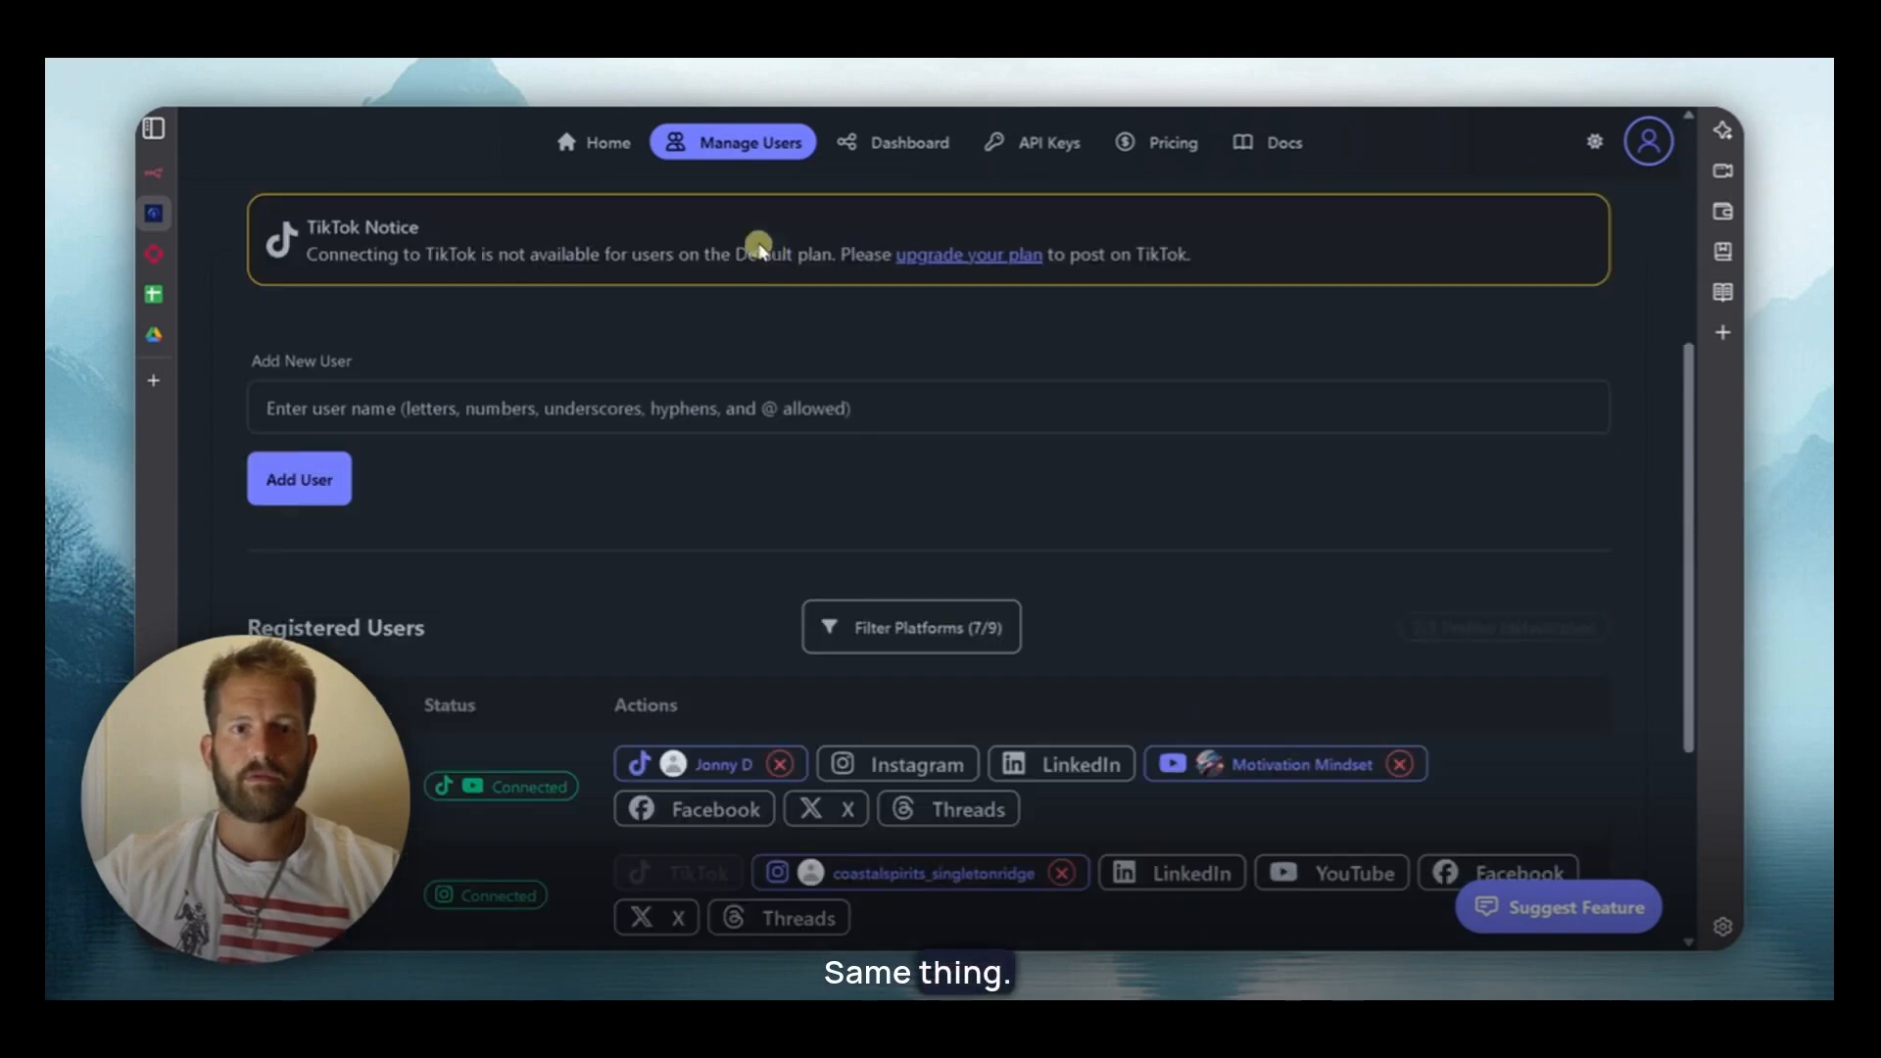
scroll(794, 297, "down", 2)
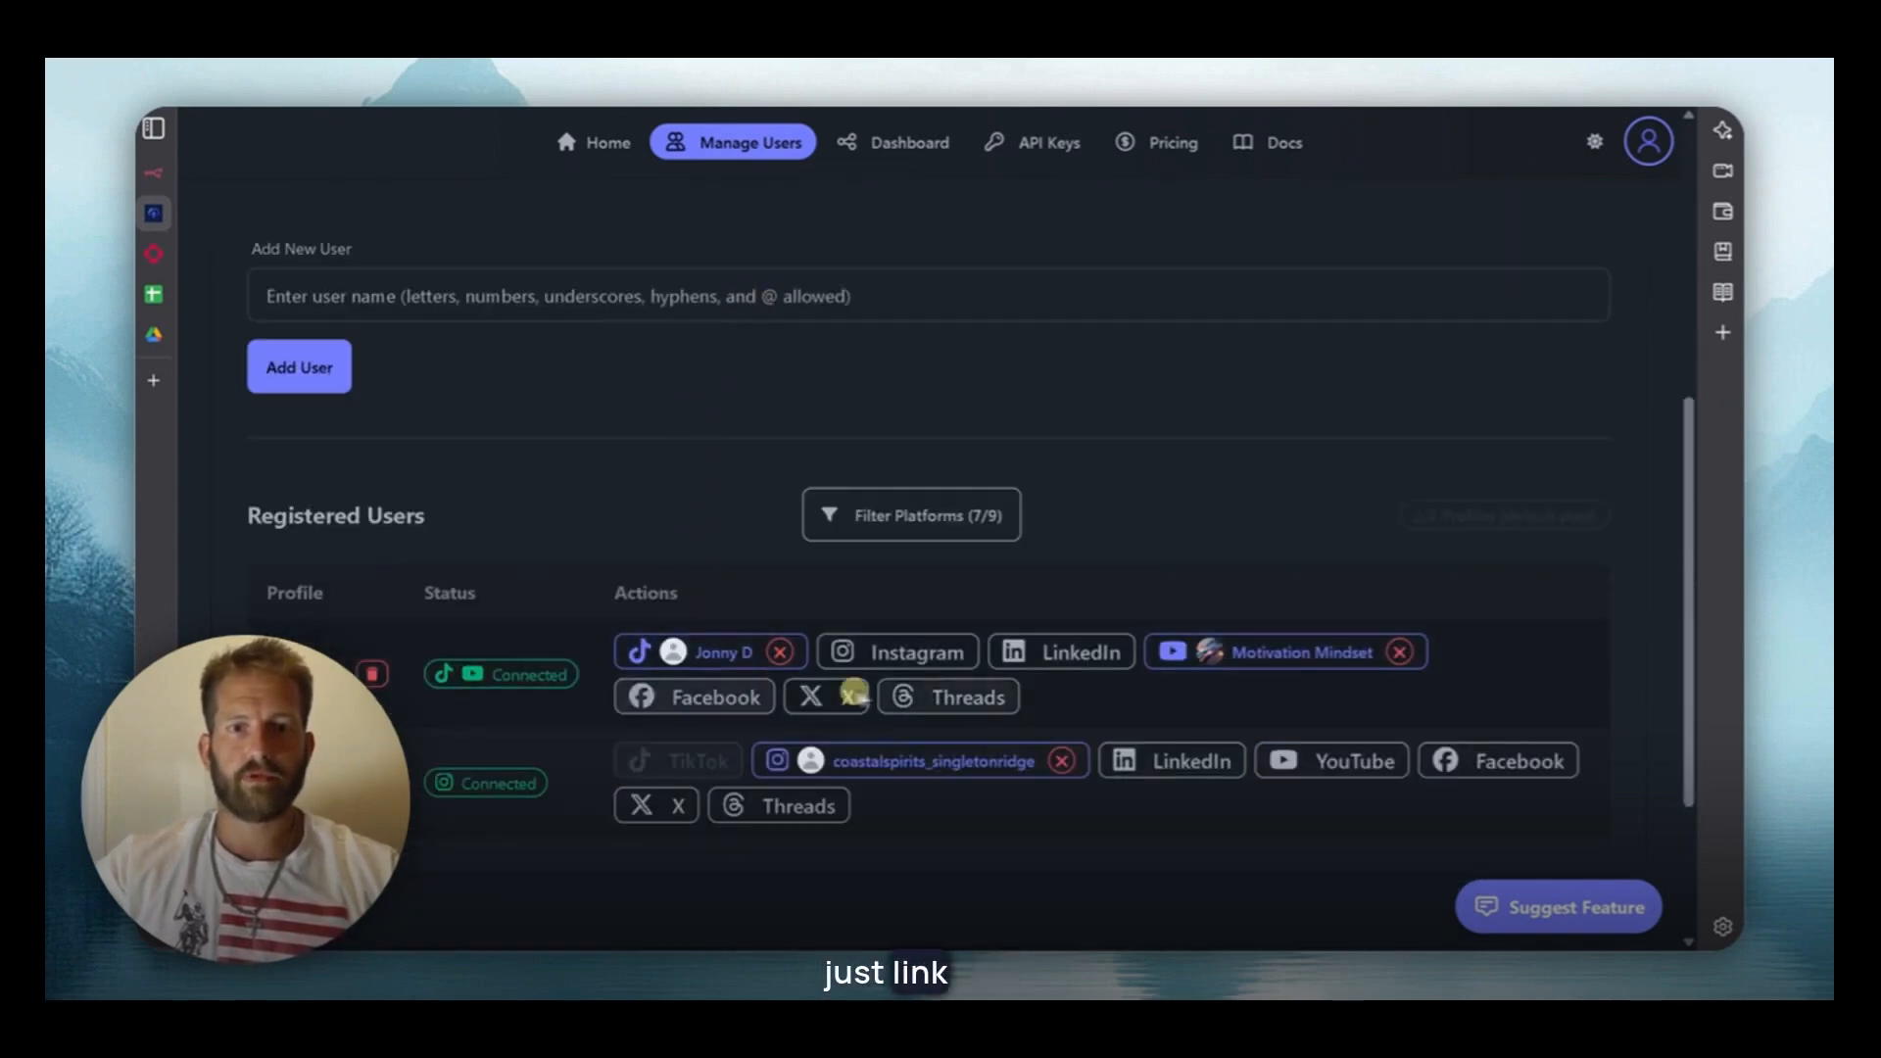
scroll(625, 513, "up", 4)
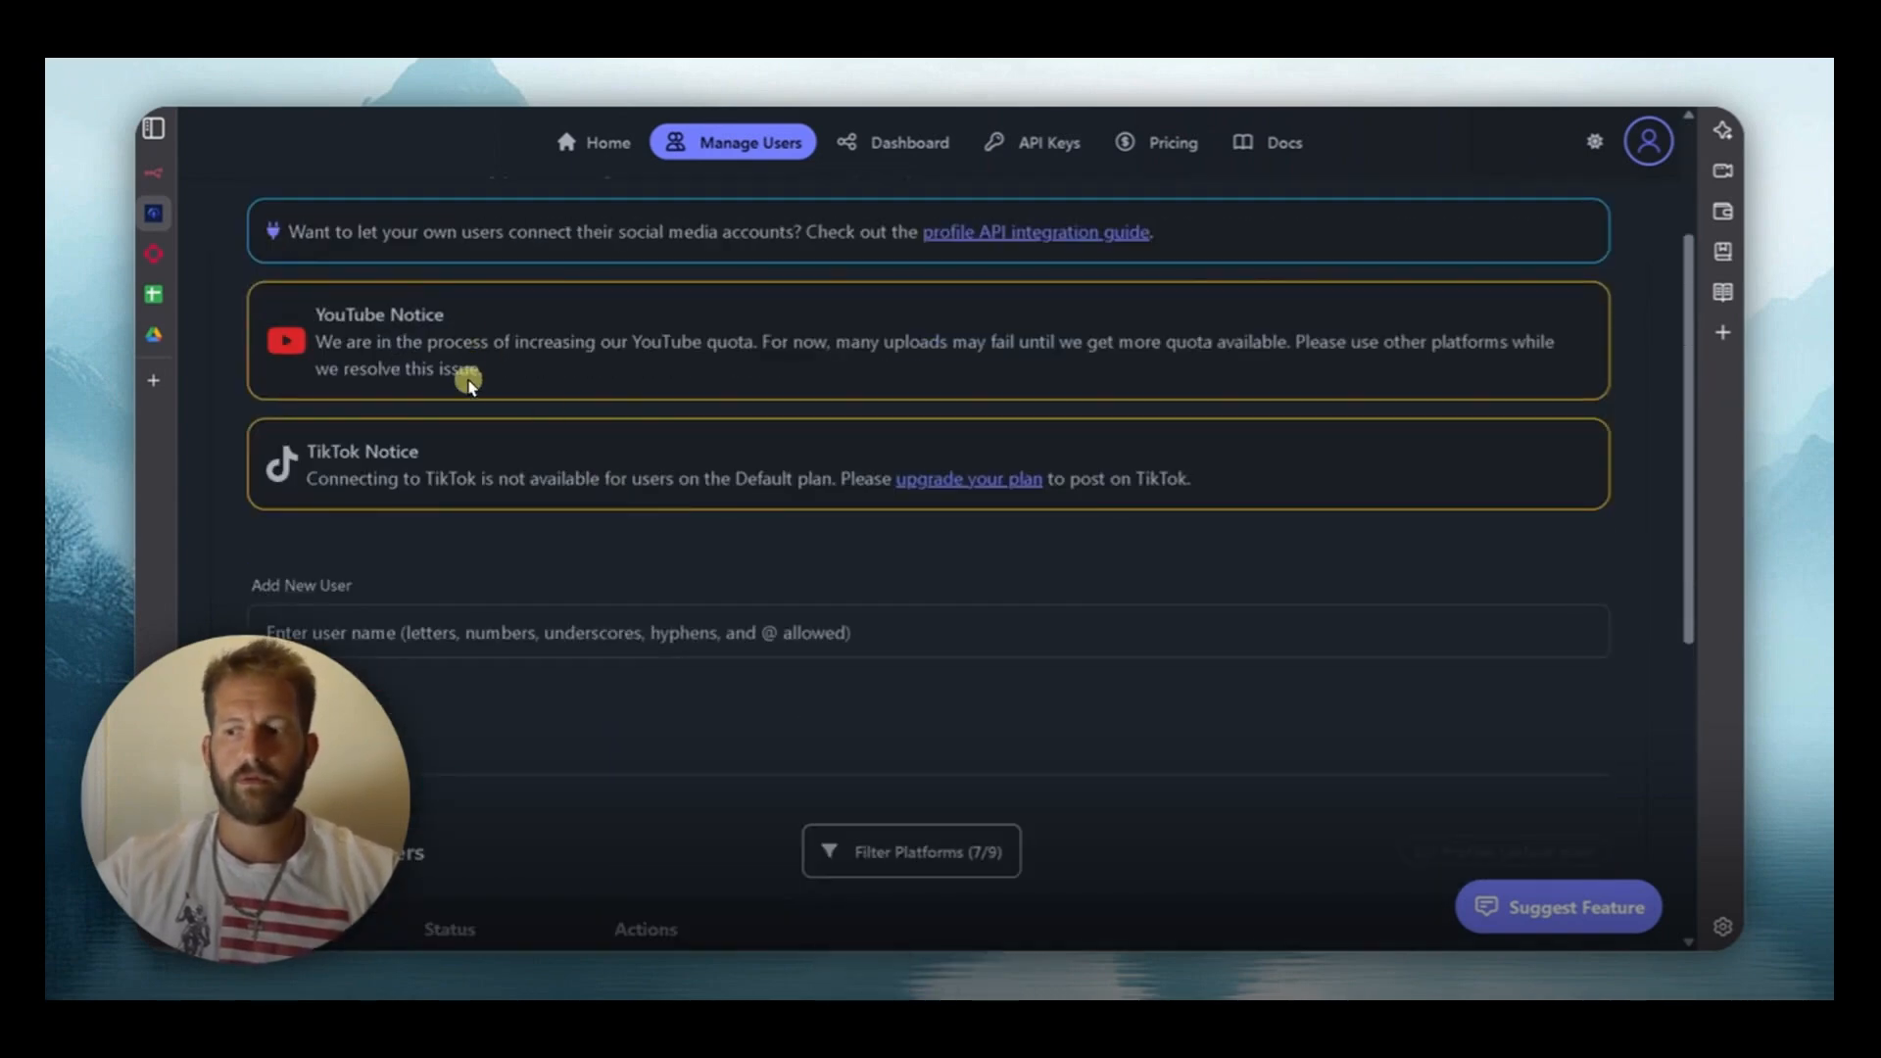
mouse_move(167, 250)
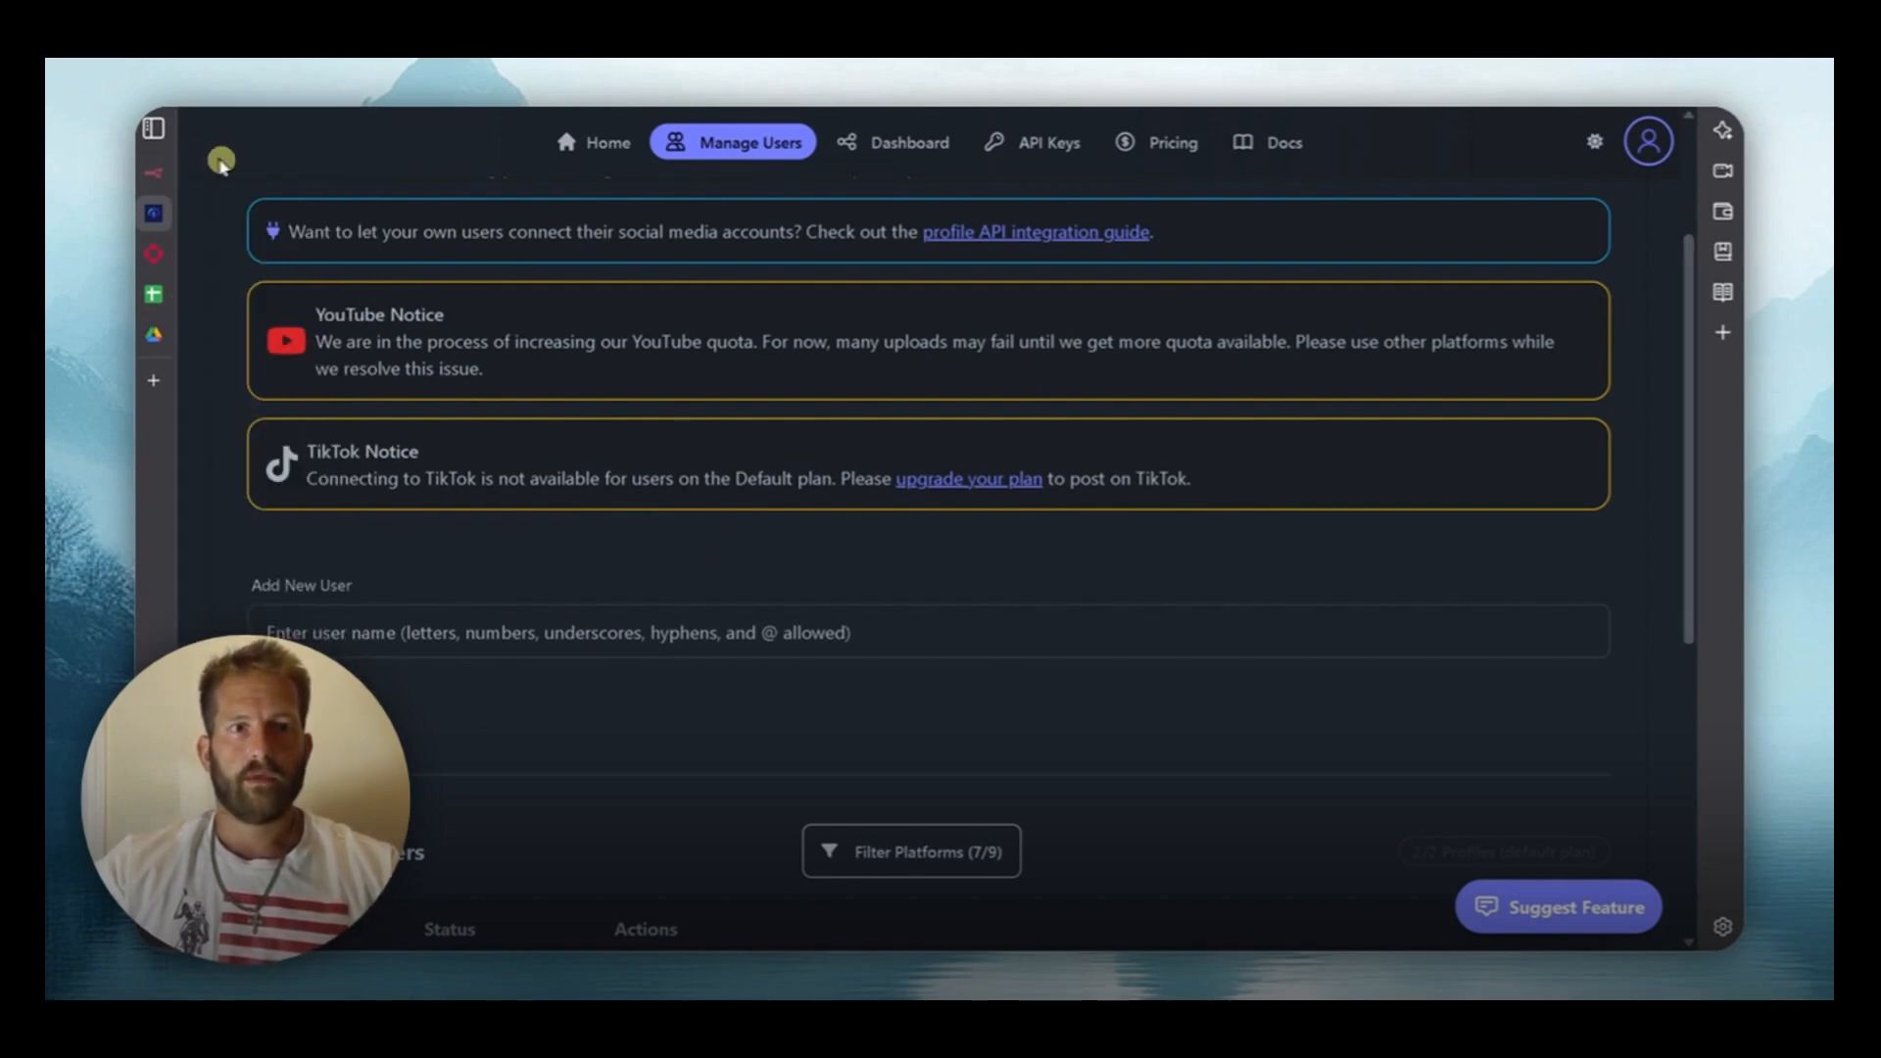
Return to the n8n workflow and open the HTTP Request node
left_click(178, 235)
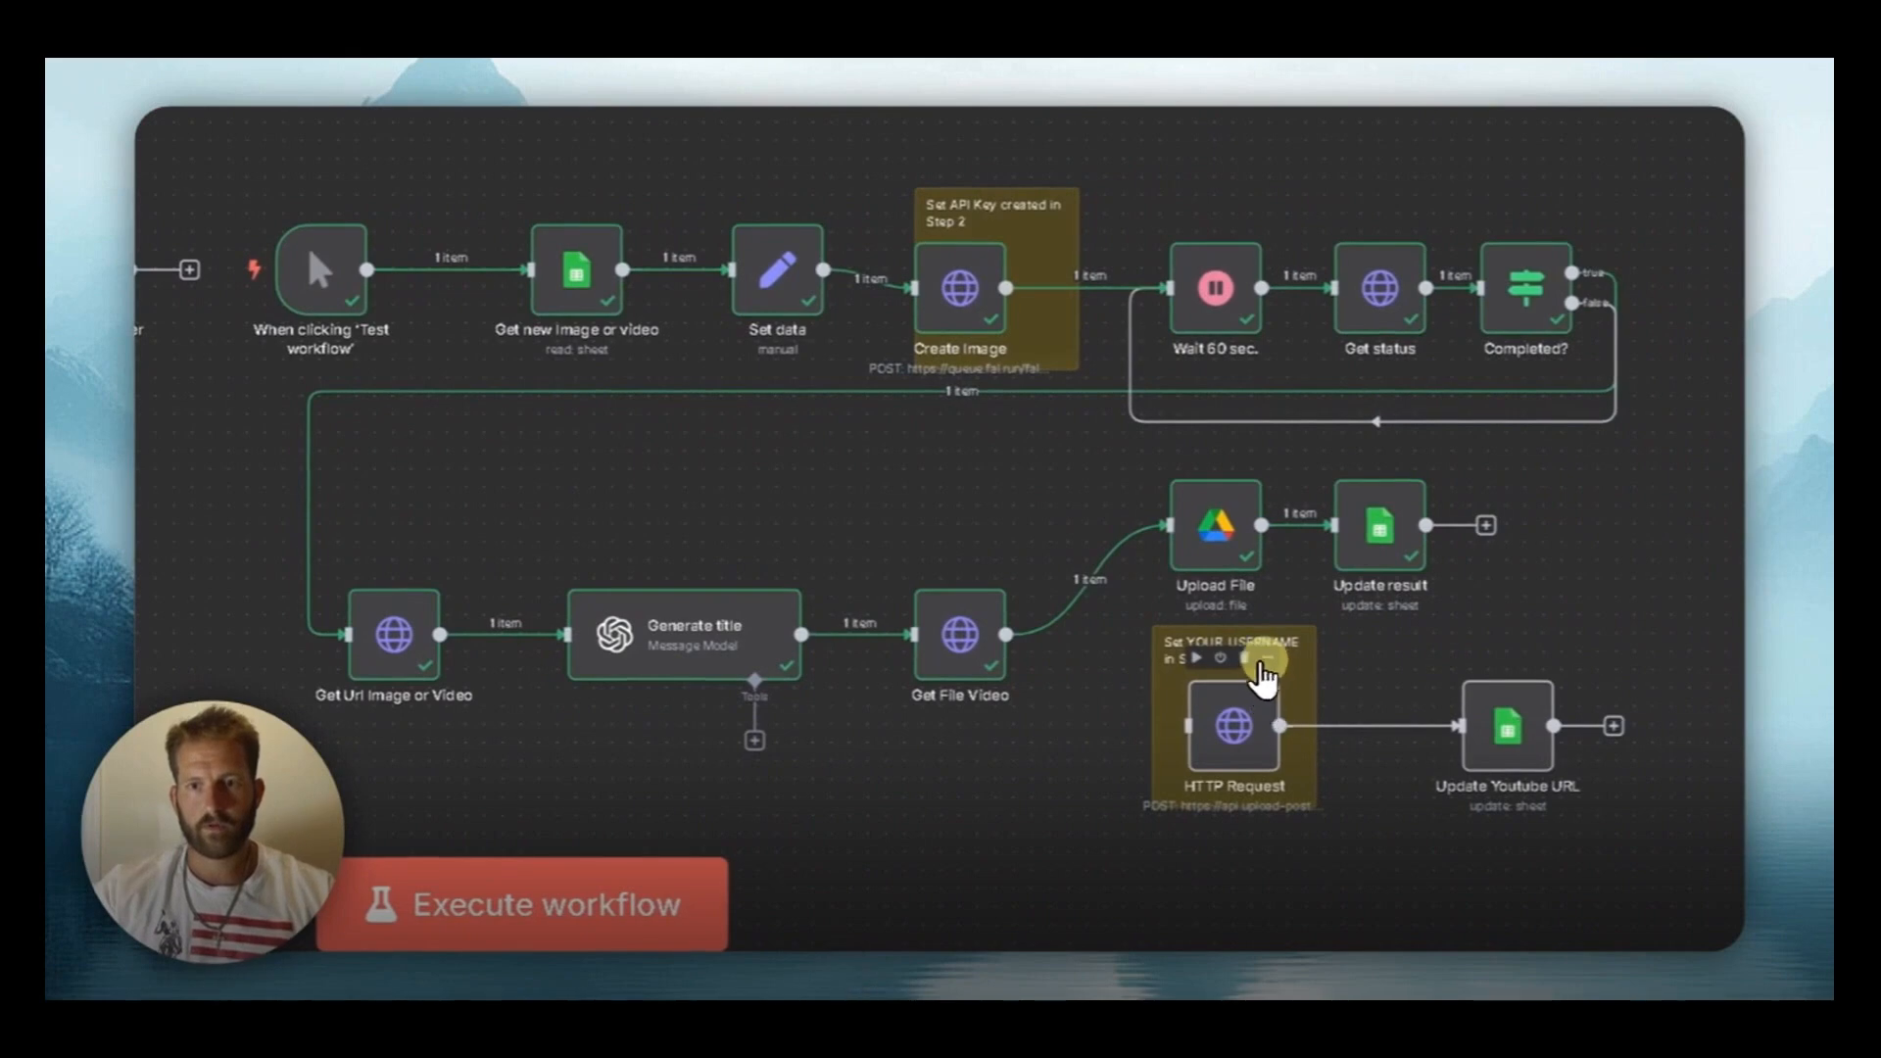
left_click(1264, 675)
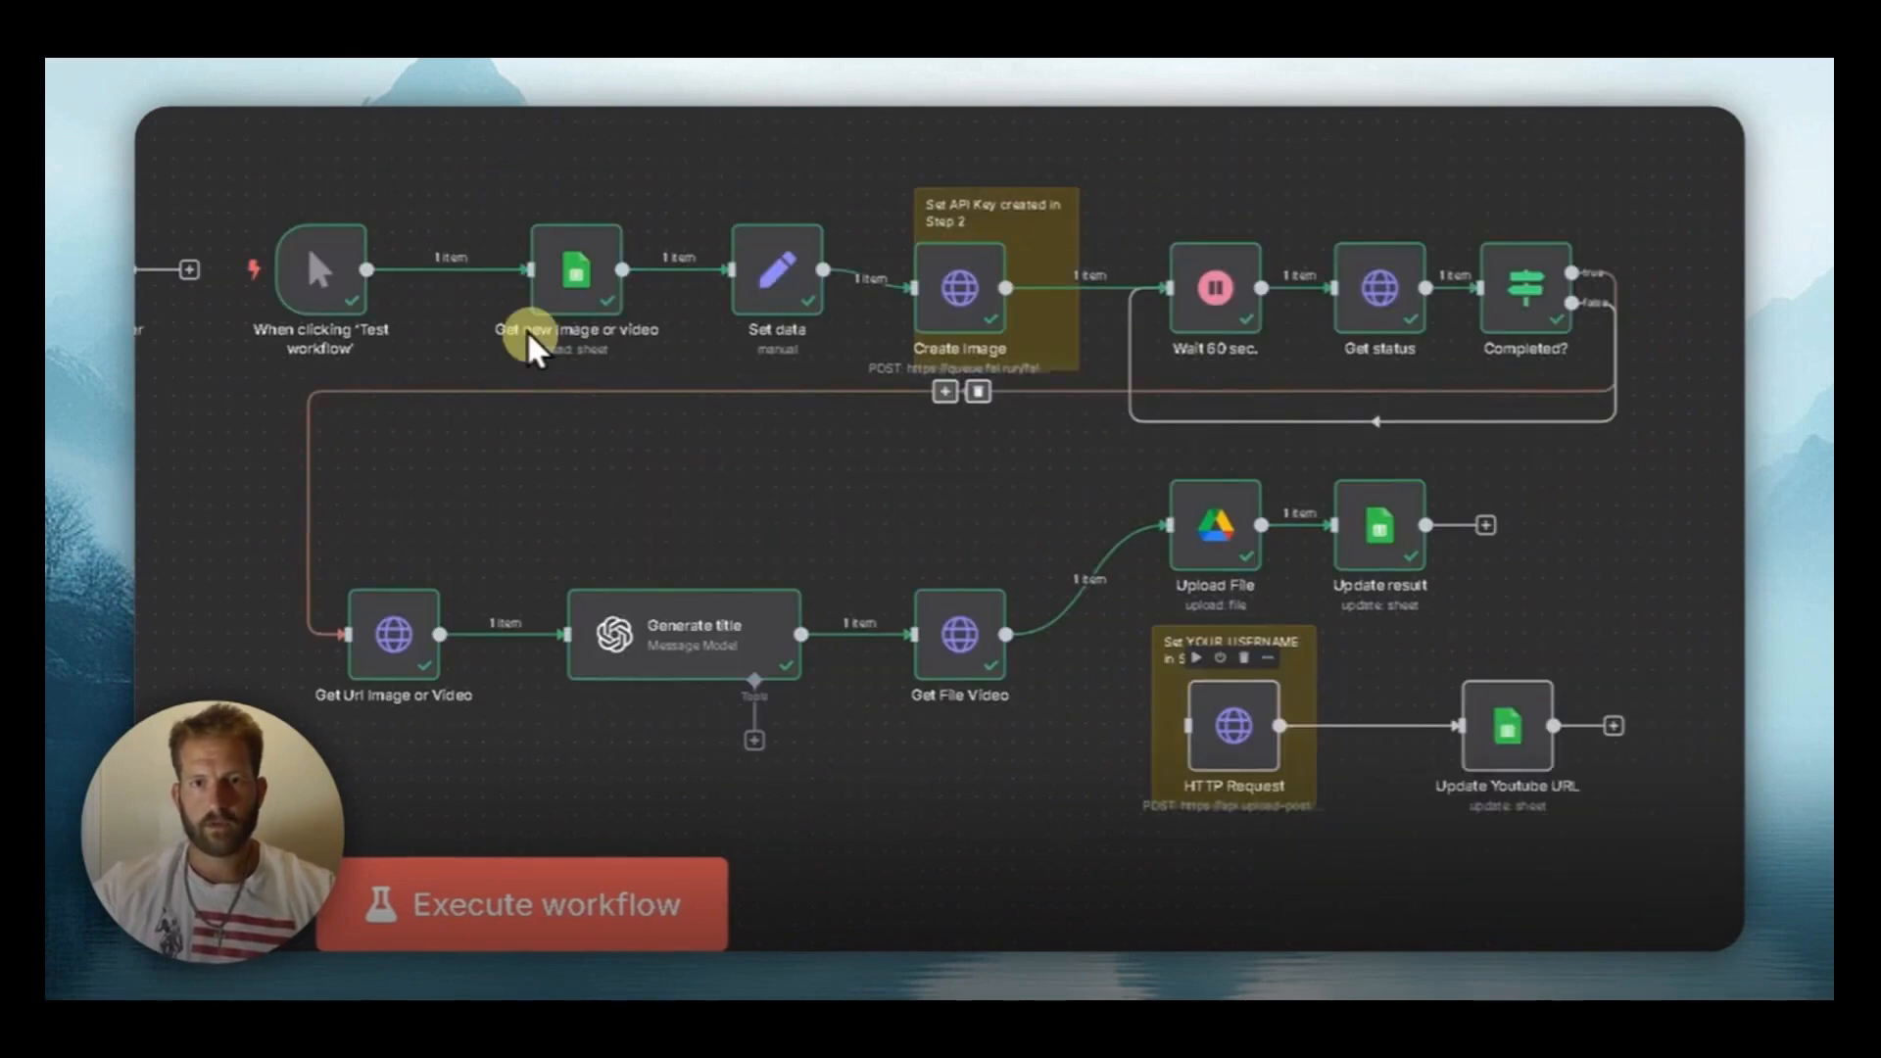
left_click(1267, 657)
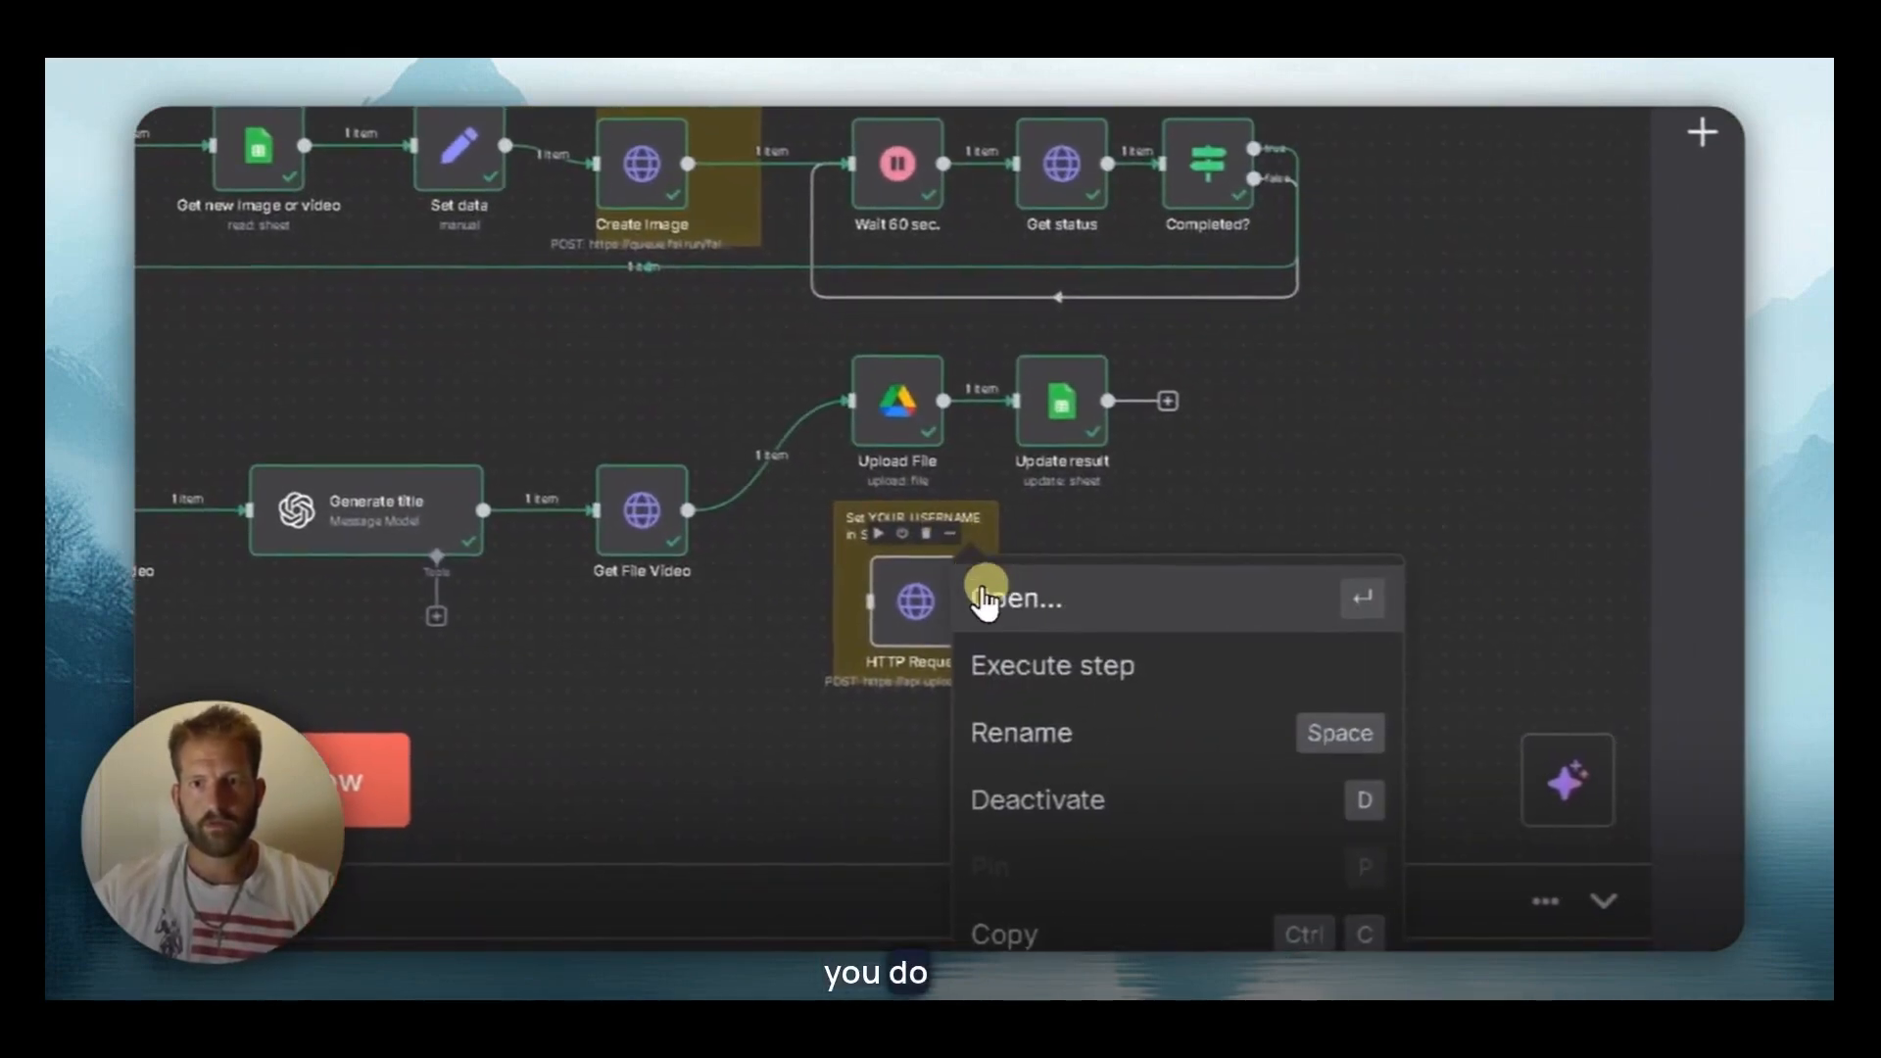
left_click(988, 597)
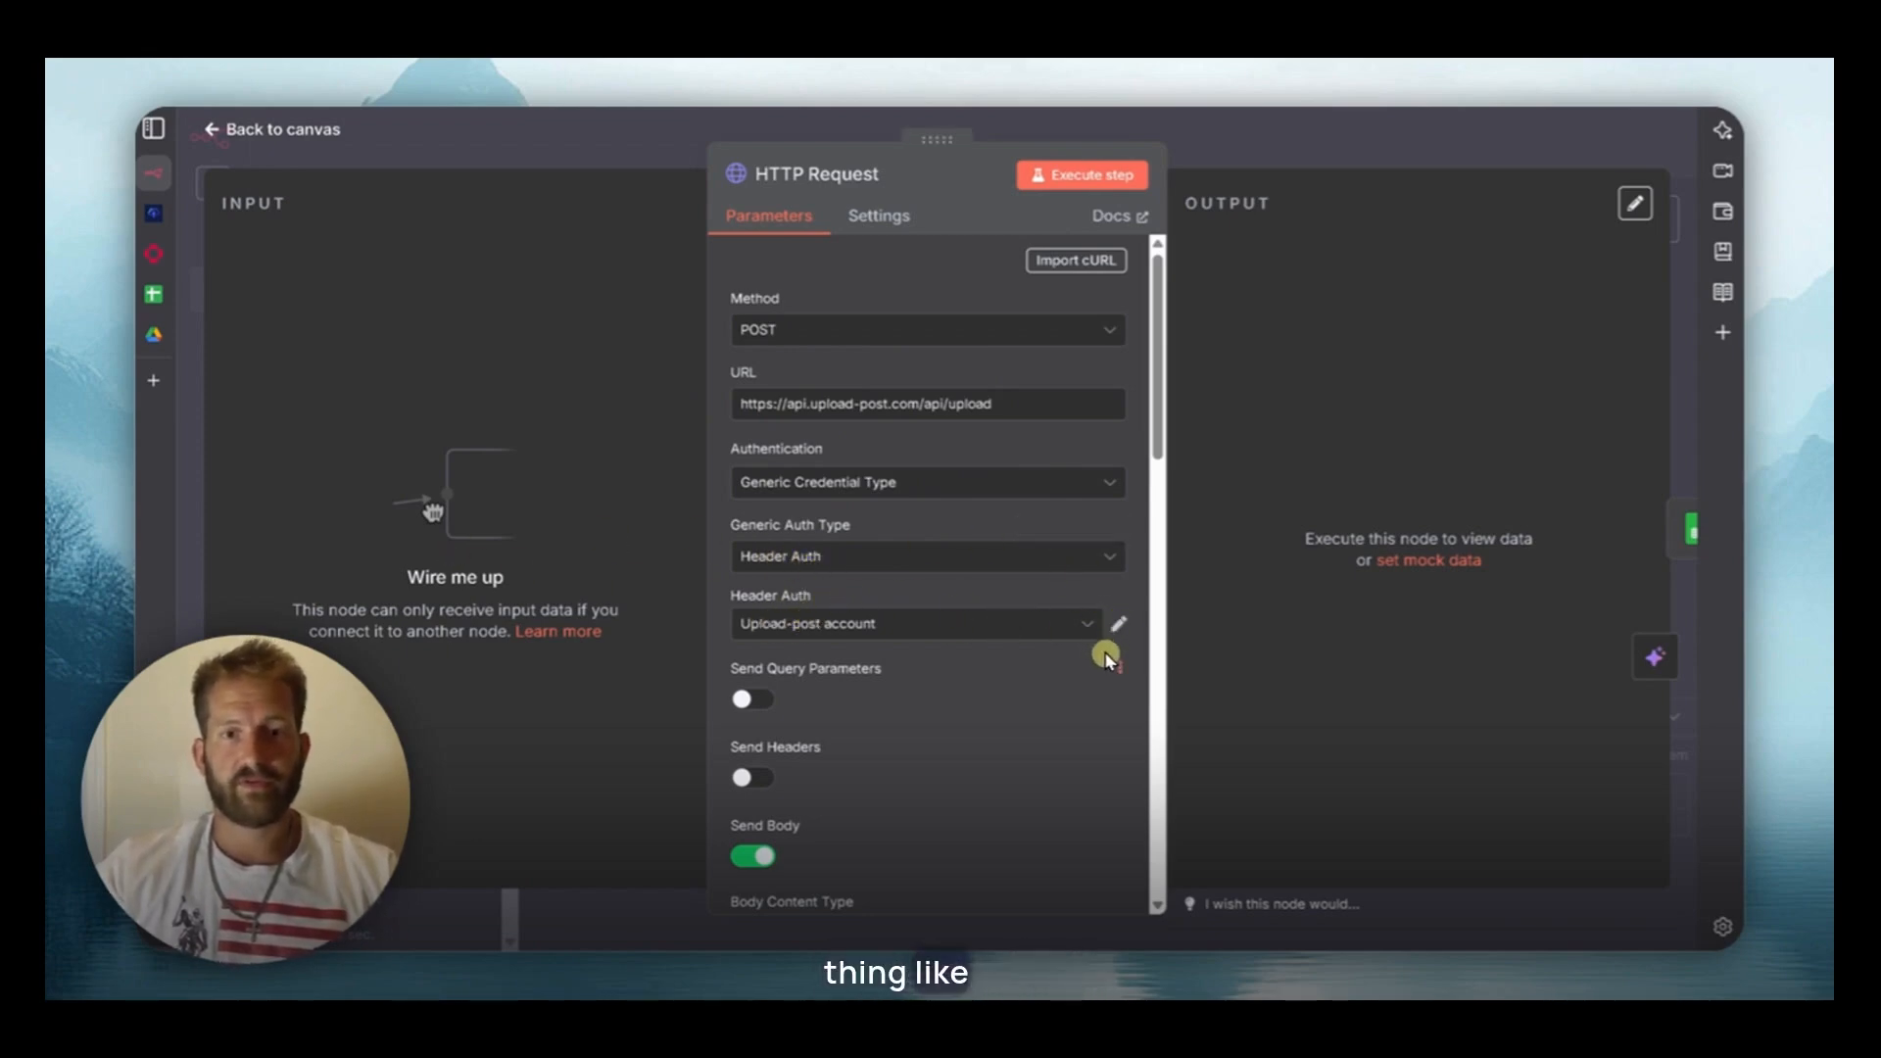
Examine the HTTP Request node's authentication settings and inspect its Upload-post account header credential, closing it without changes
scroll(1092, 677, "down", 3)
scroll(1104, 548, "up", 3)
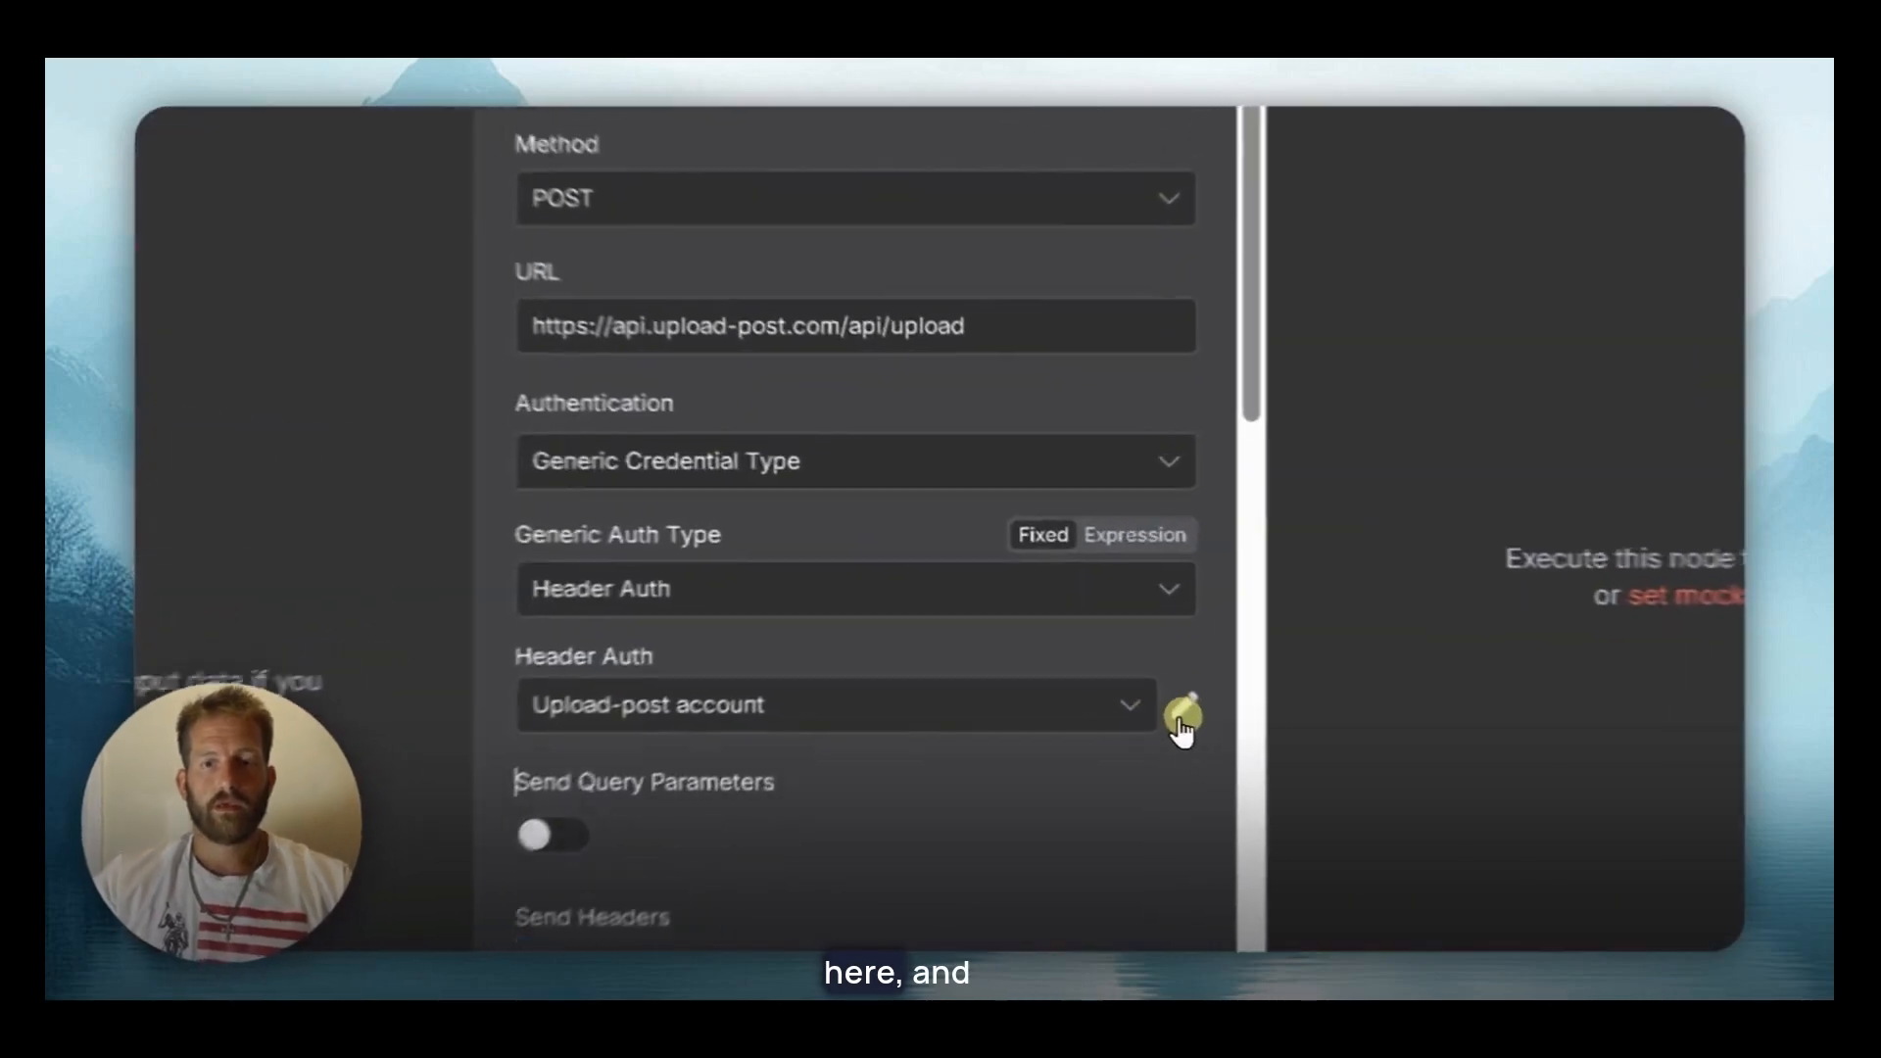
left_click(1117, 621)
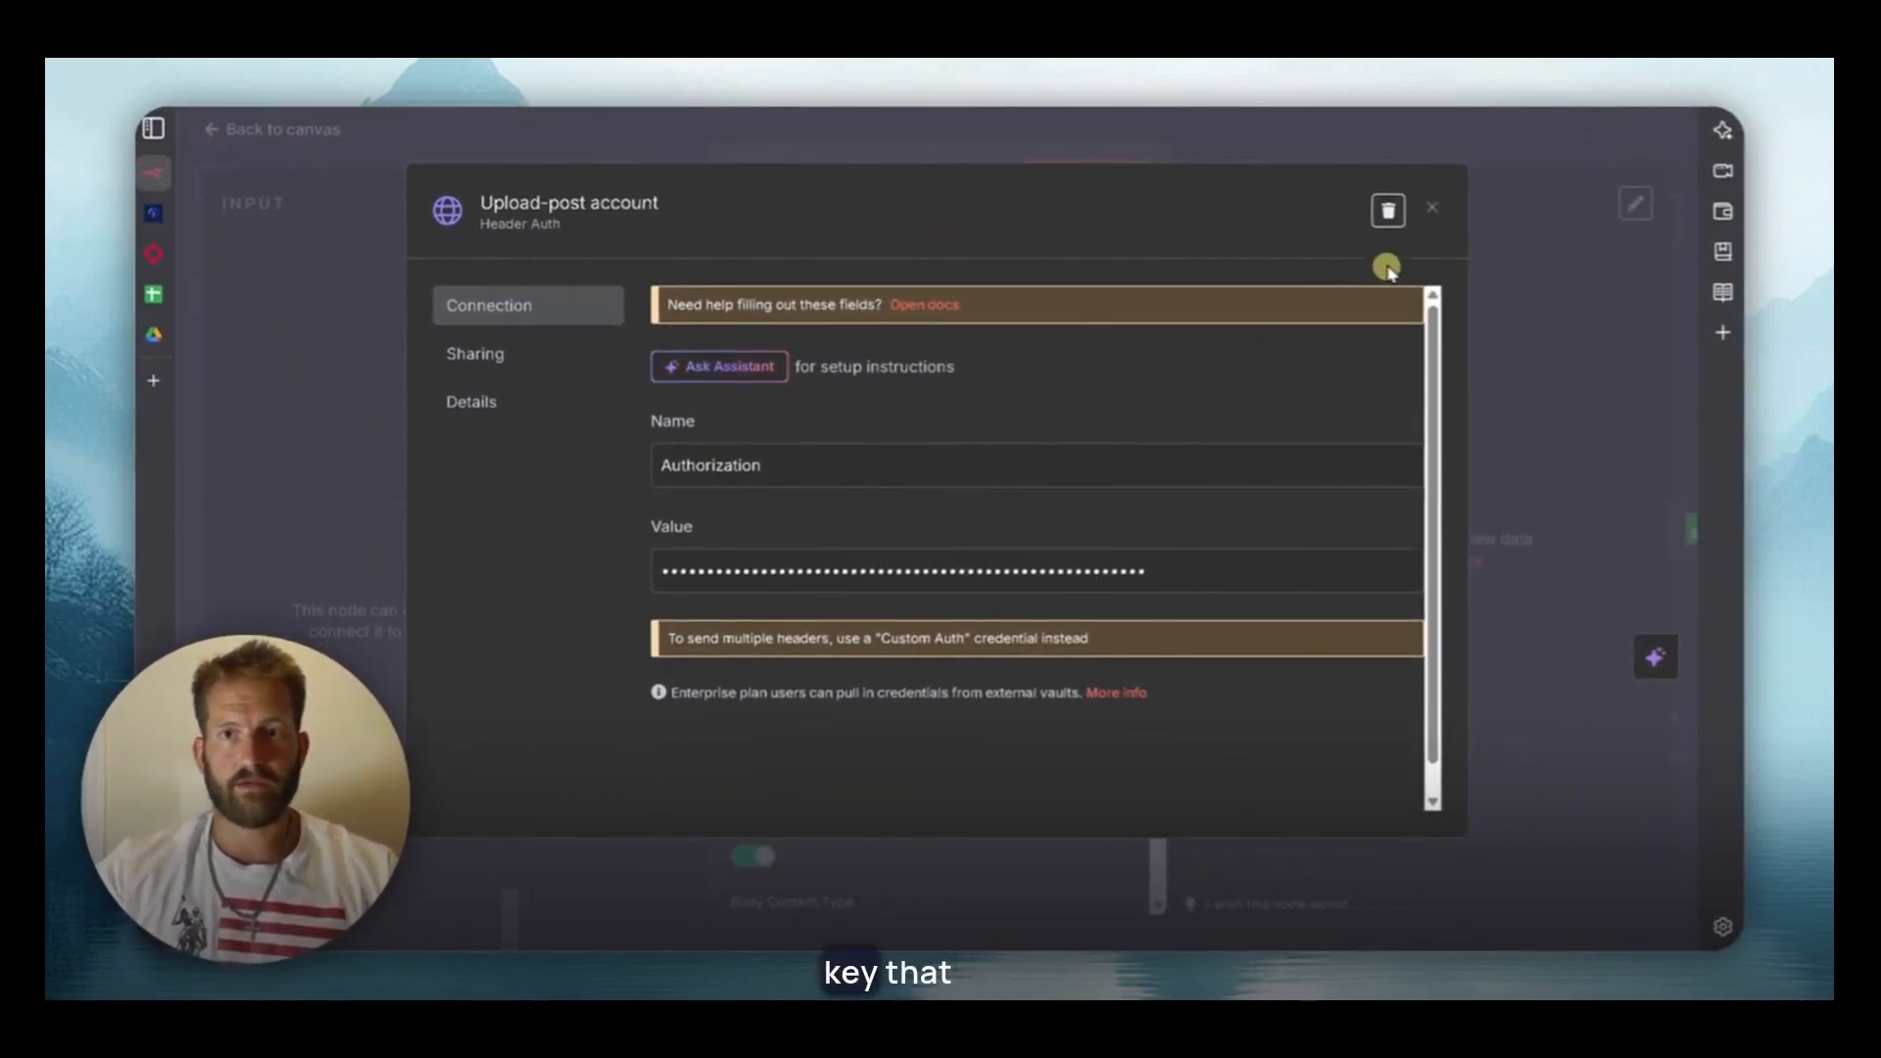
left_click(1432, 206)
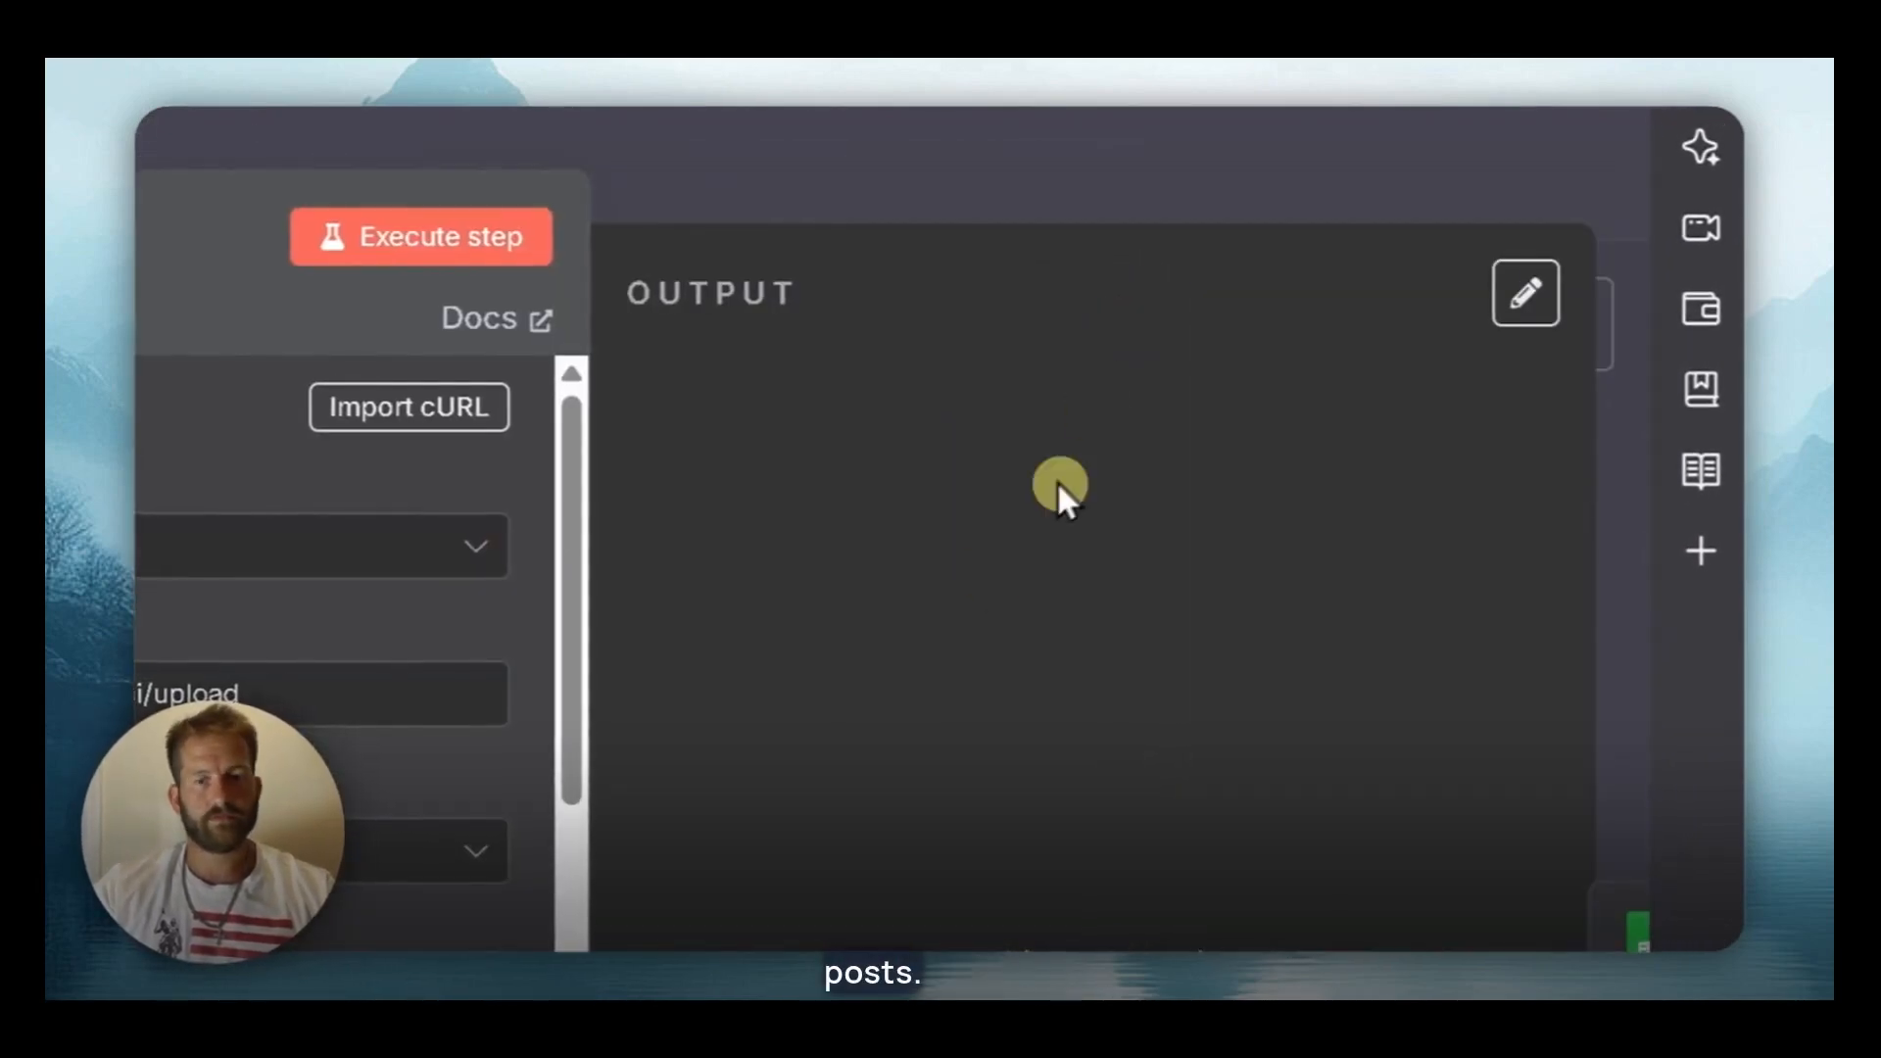
Examine the HTTP Request node's form-data body settings, from Send Body through the title and user parameters
scroll(697, 868, "down", 3)
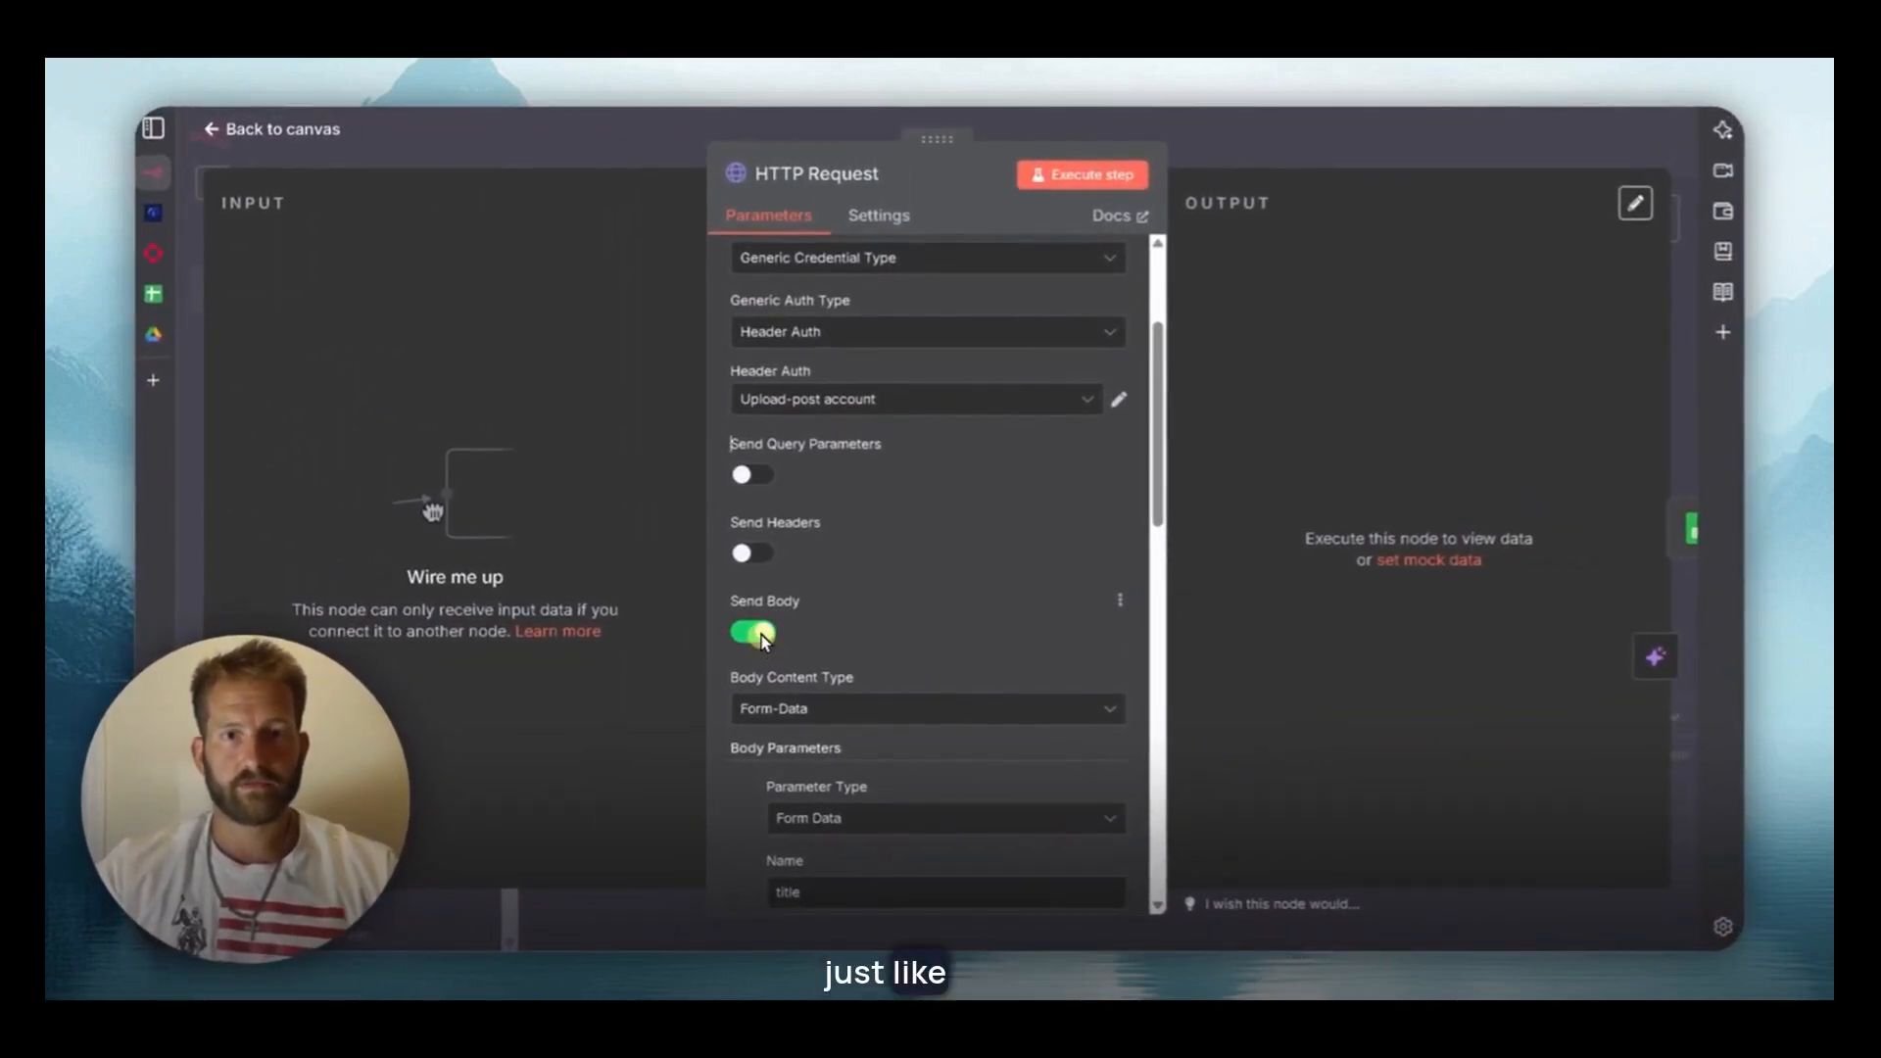
scroll(778, 627, "down", 1)
scroll(1014, 800, "down", 1)
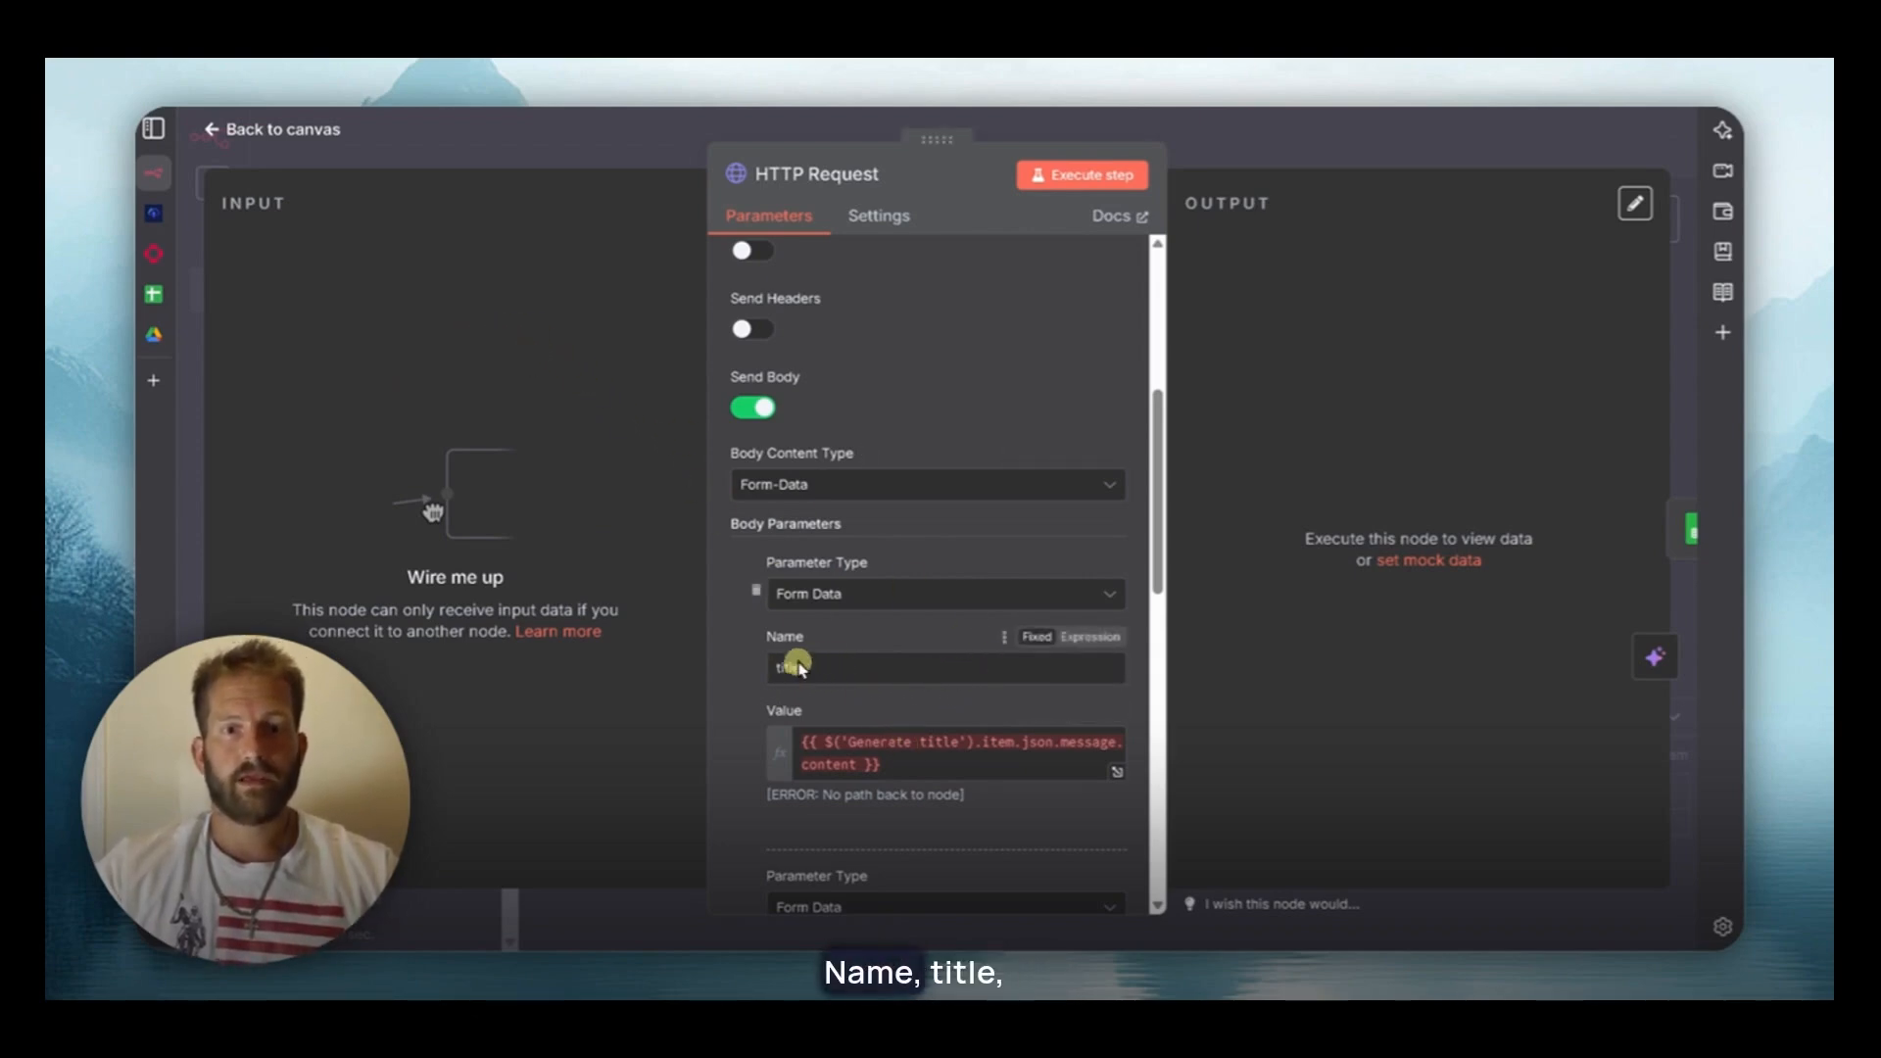
scroll(833, 602, "down", 1)
scroll(862, 651, "down", 2)
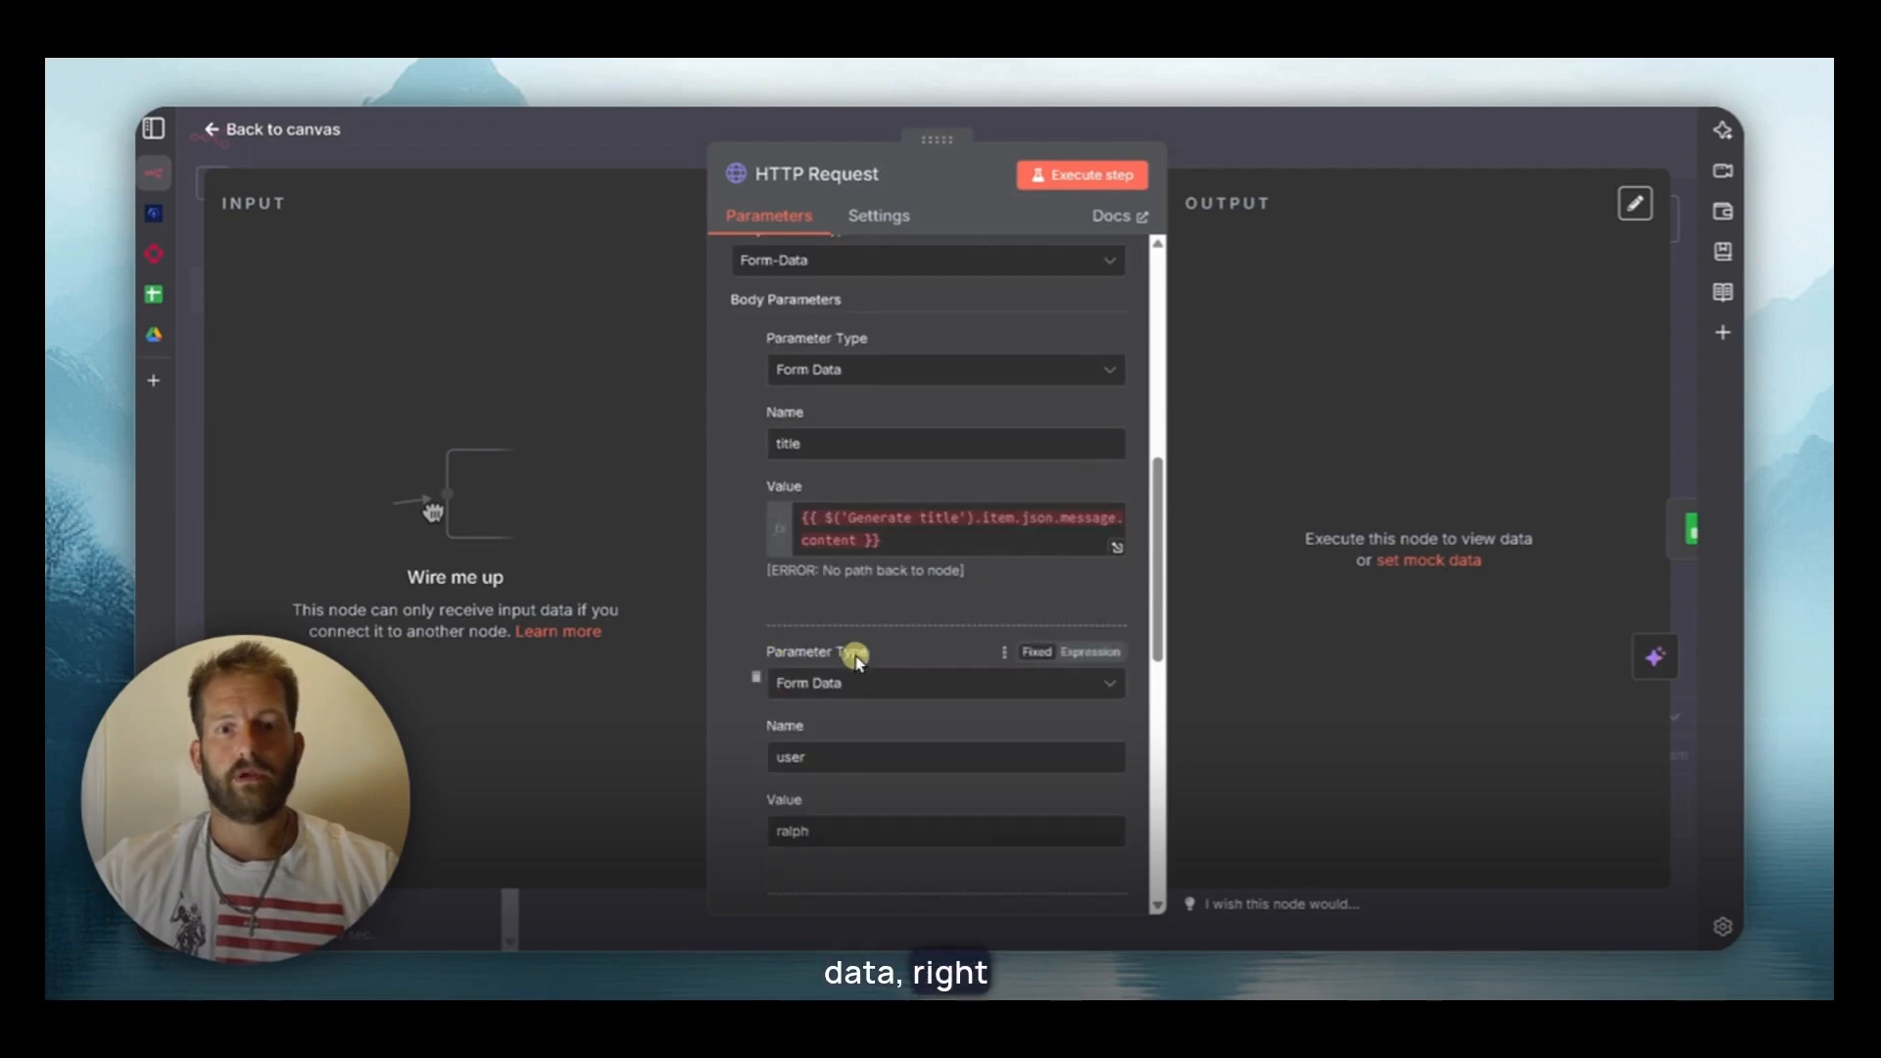
scroll(856, 659, "down", 1)
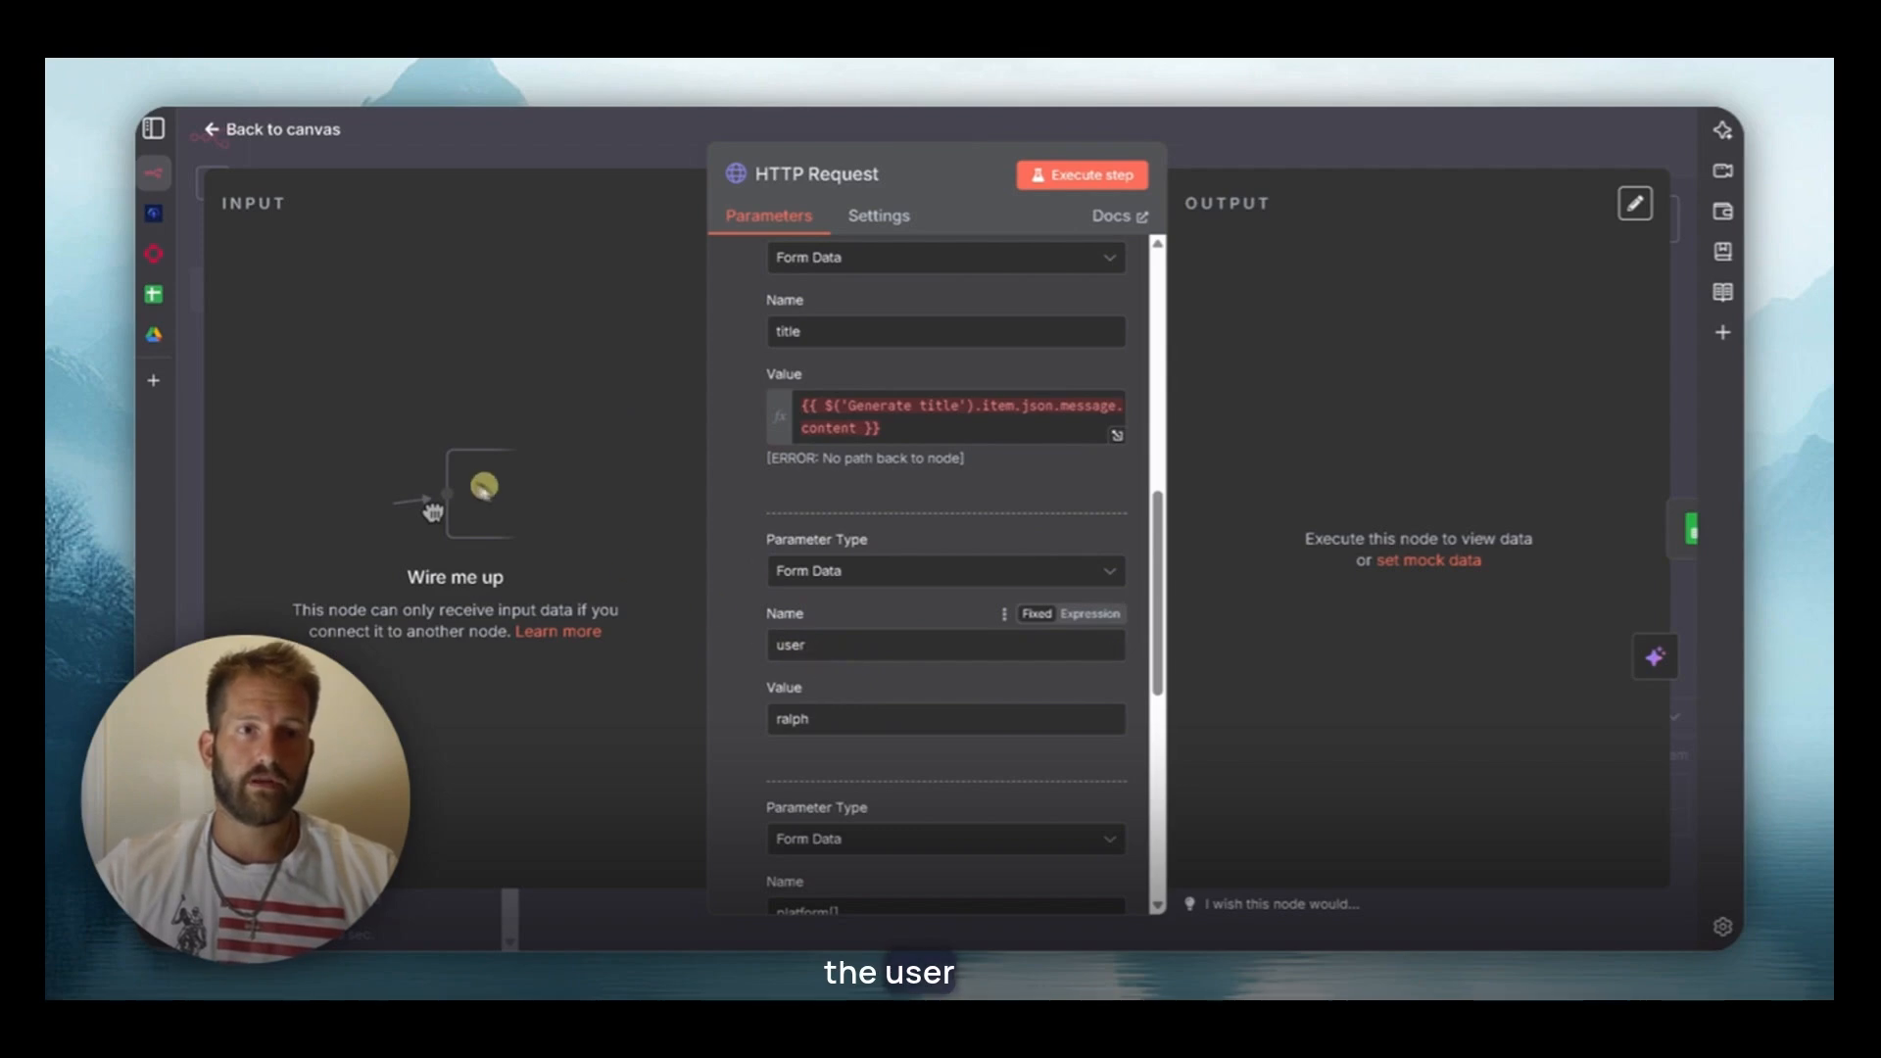
Switch to the Upload-Post site, check the registered profile names and new-user form on Manage Users, and return to the n8n HTTP Request node
left_click(153, 213)
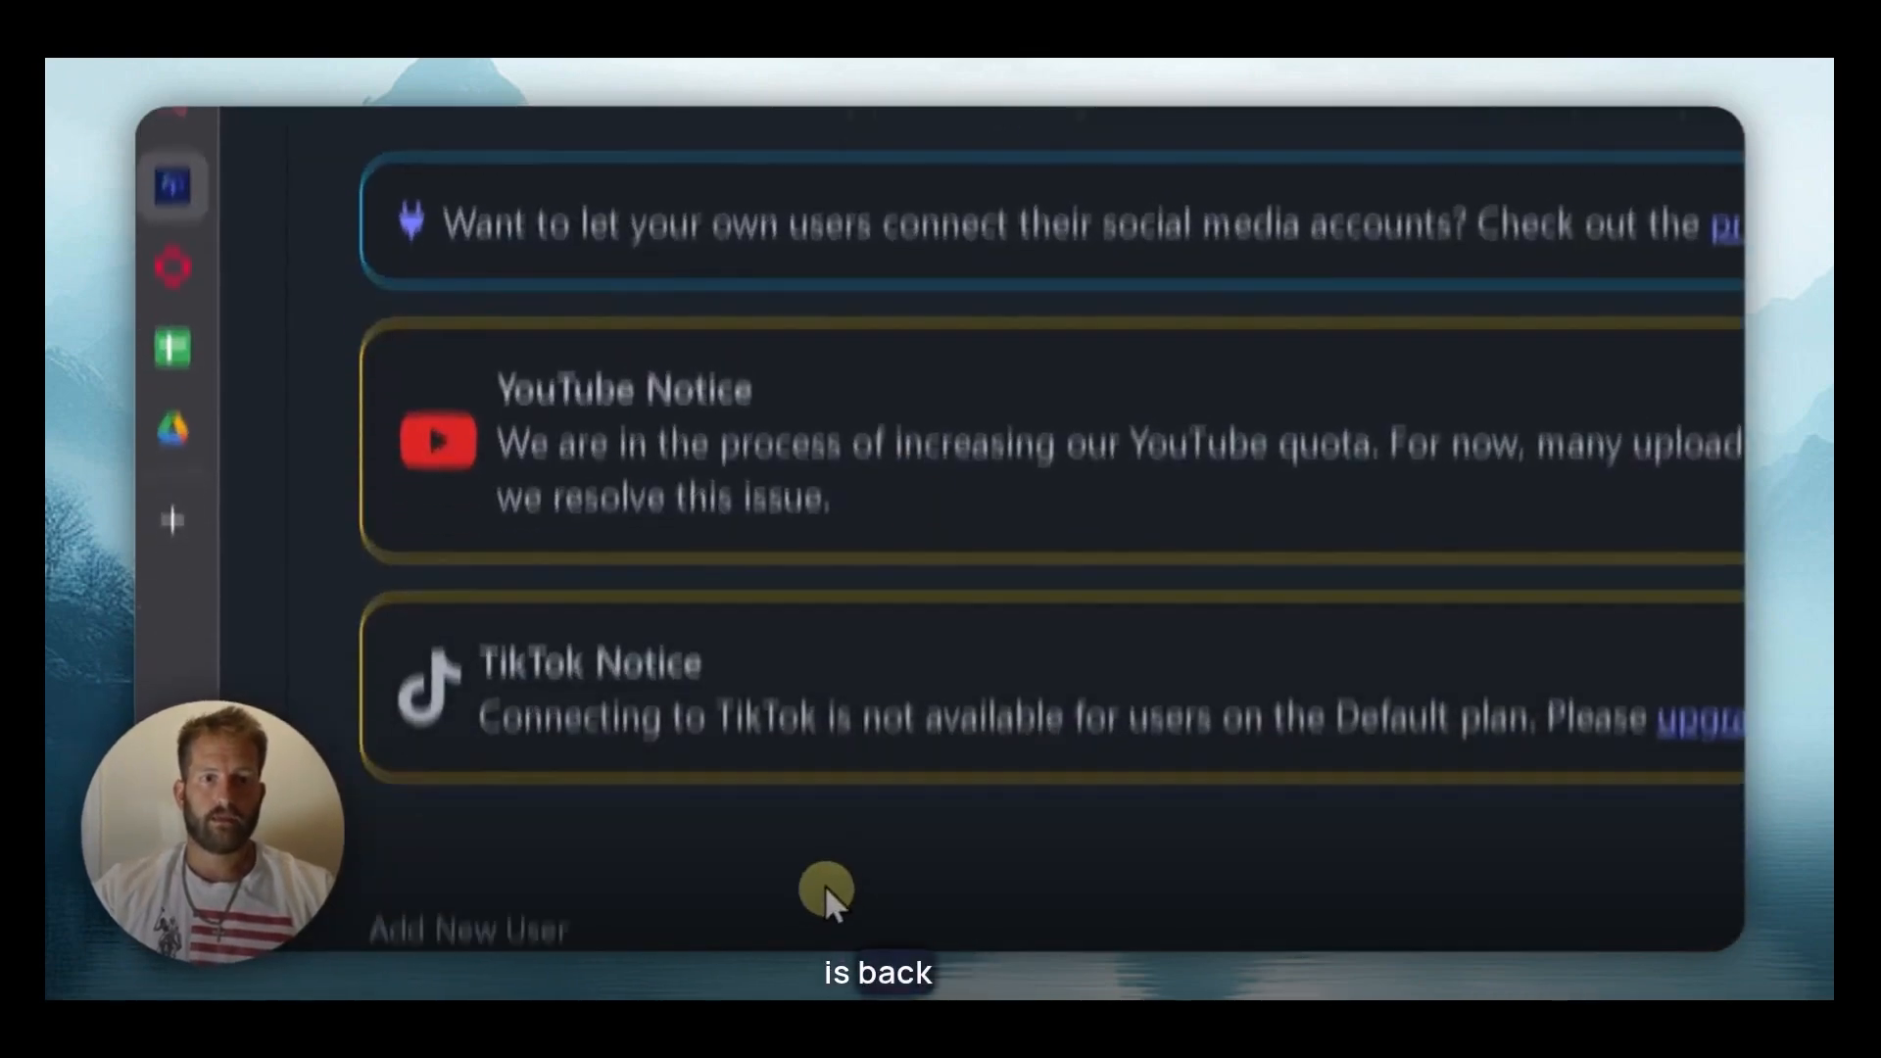
scroll(1127, 569, "down", 2)
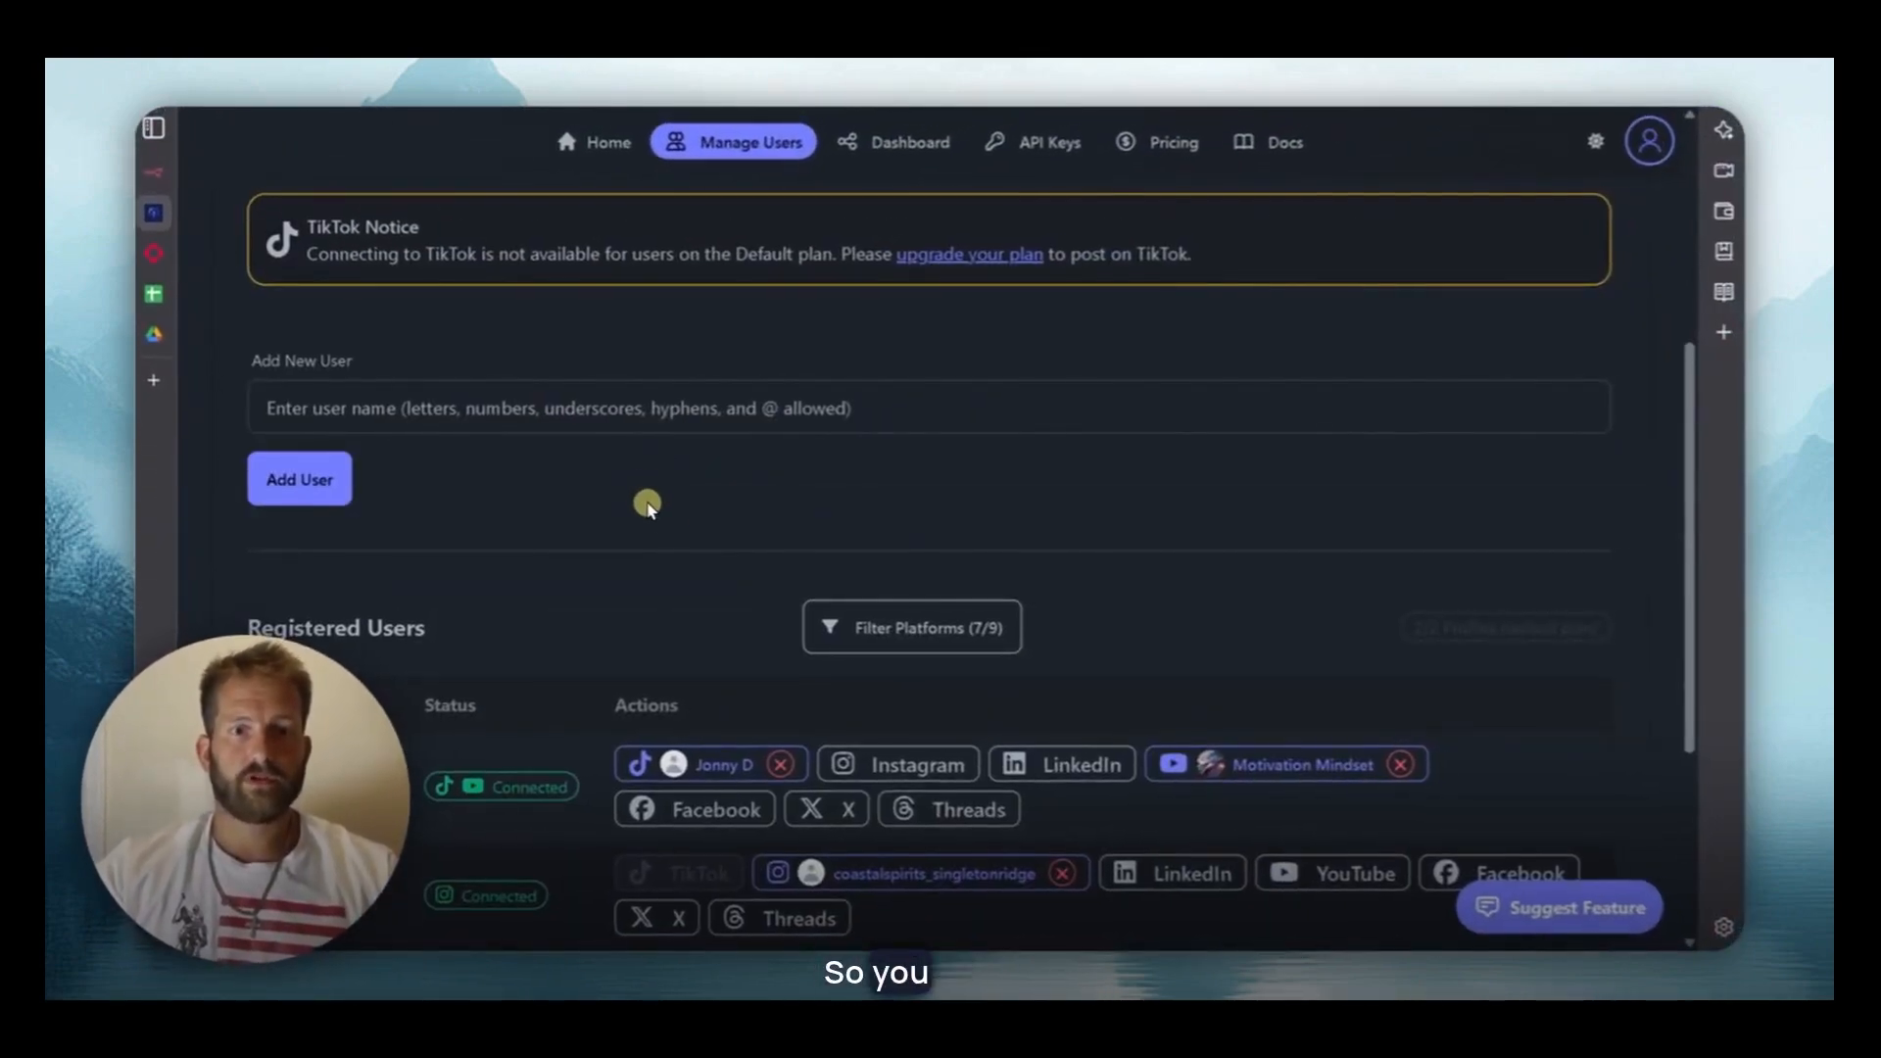
scroll(646, 504, "down", 4)
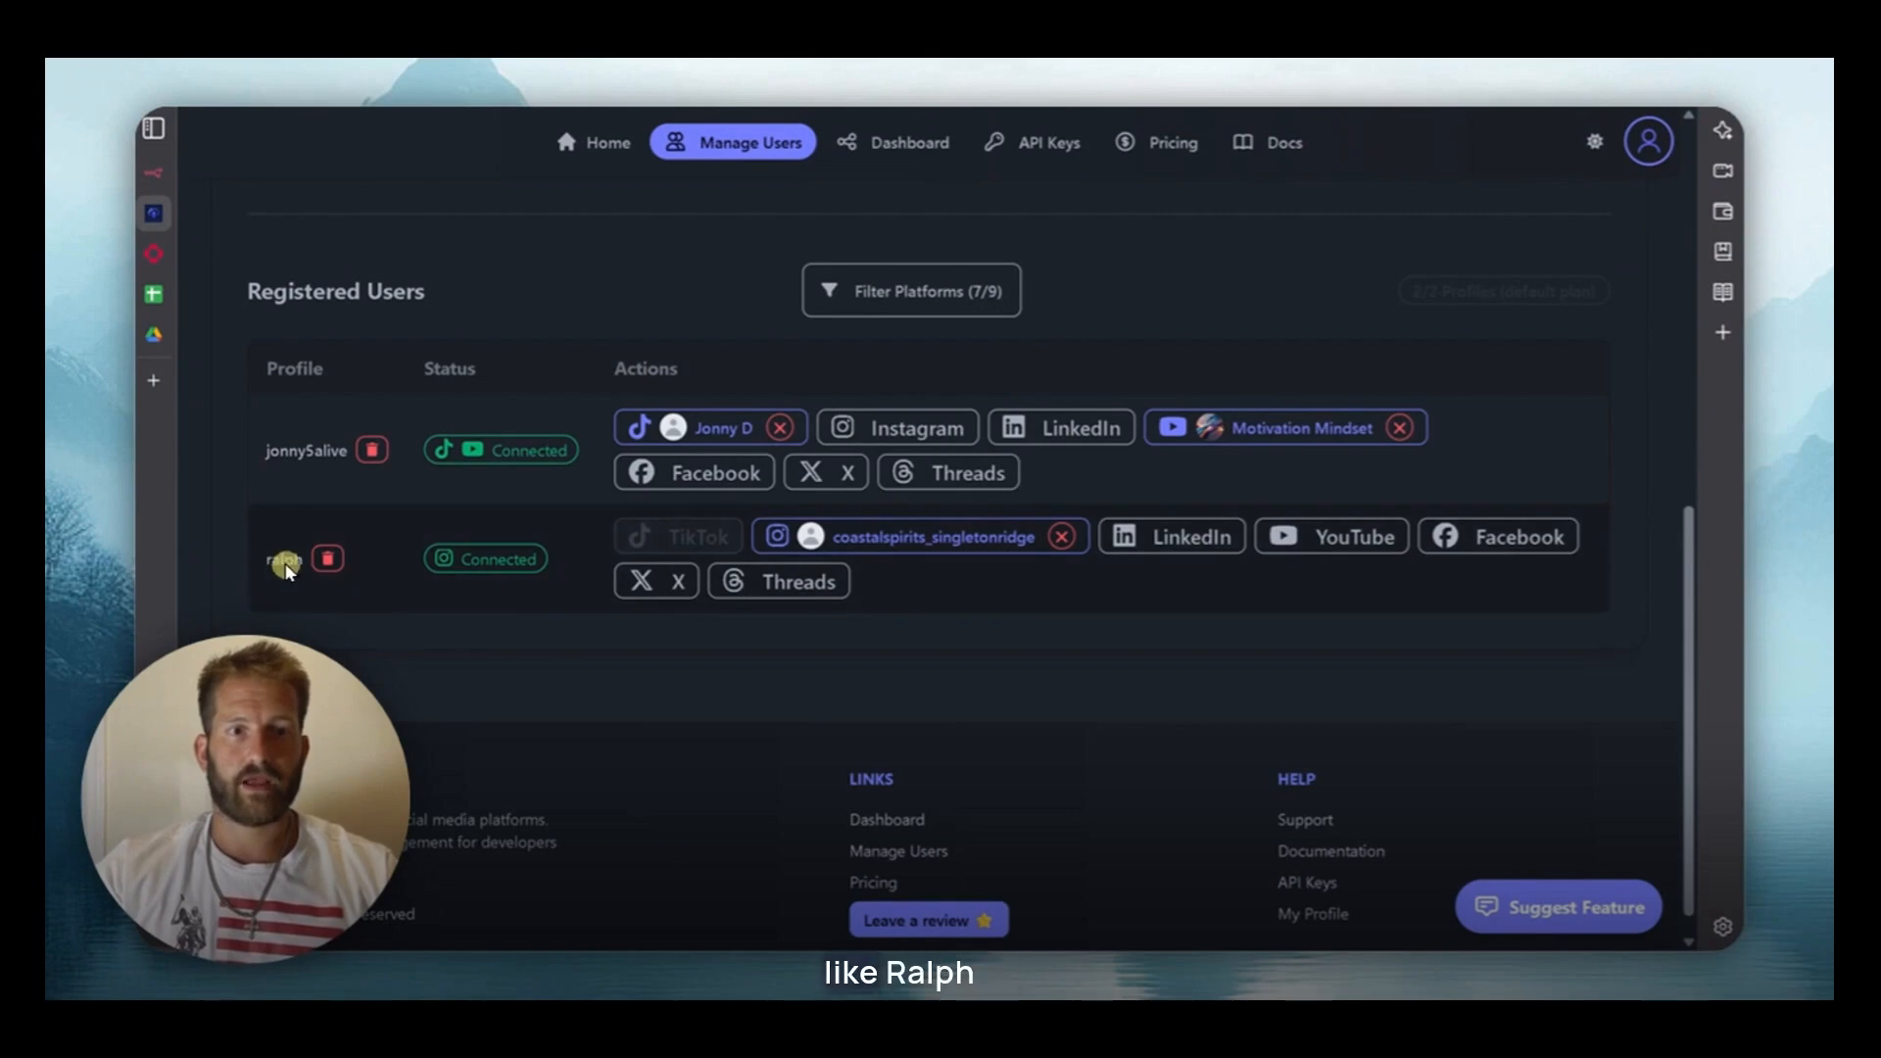
scroll(338, 431, "up", 4)
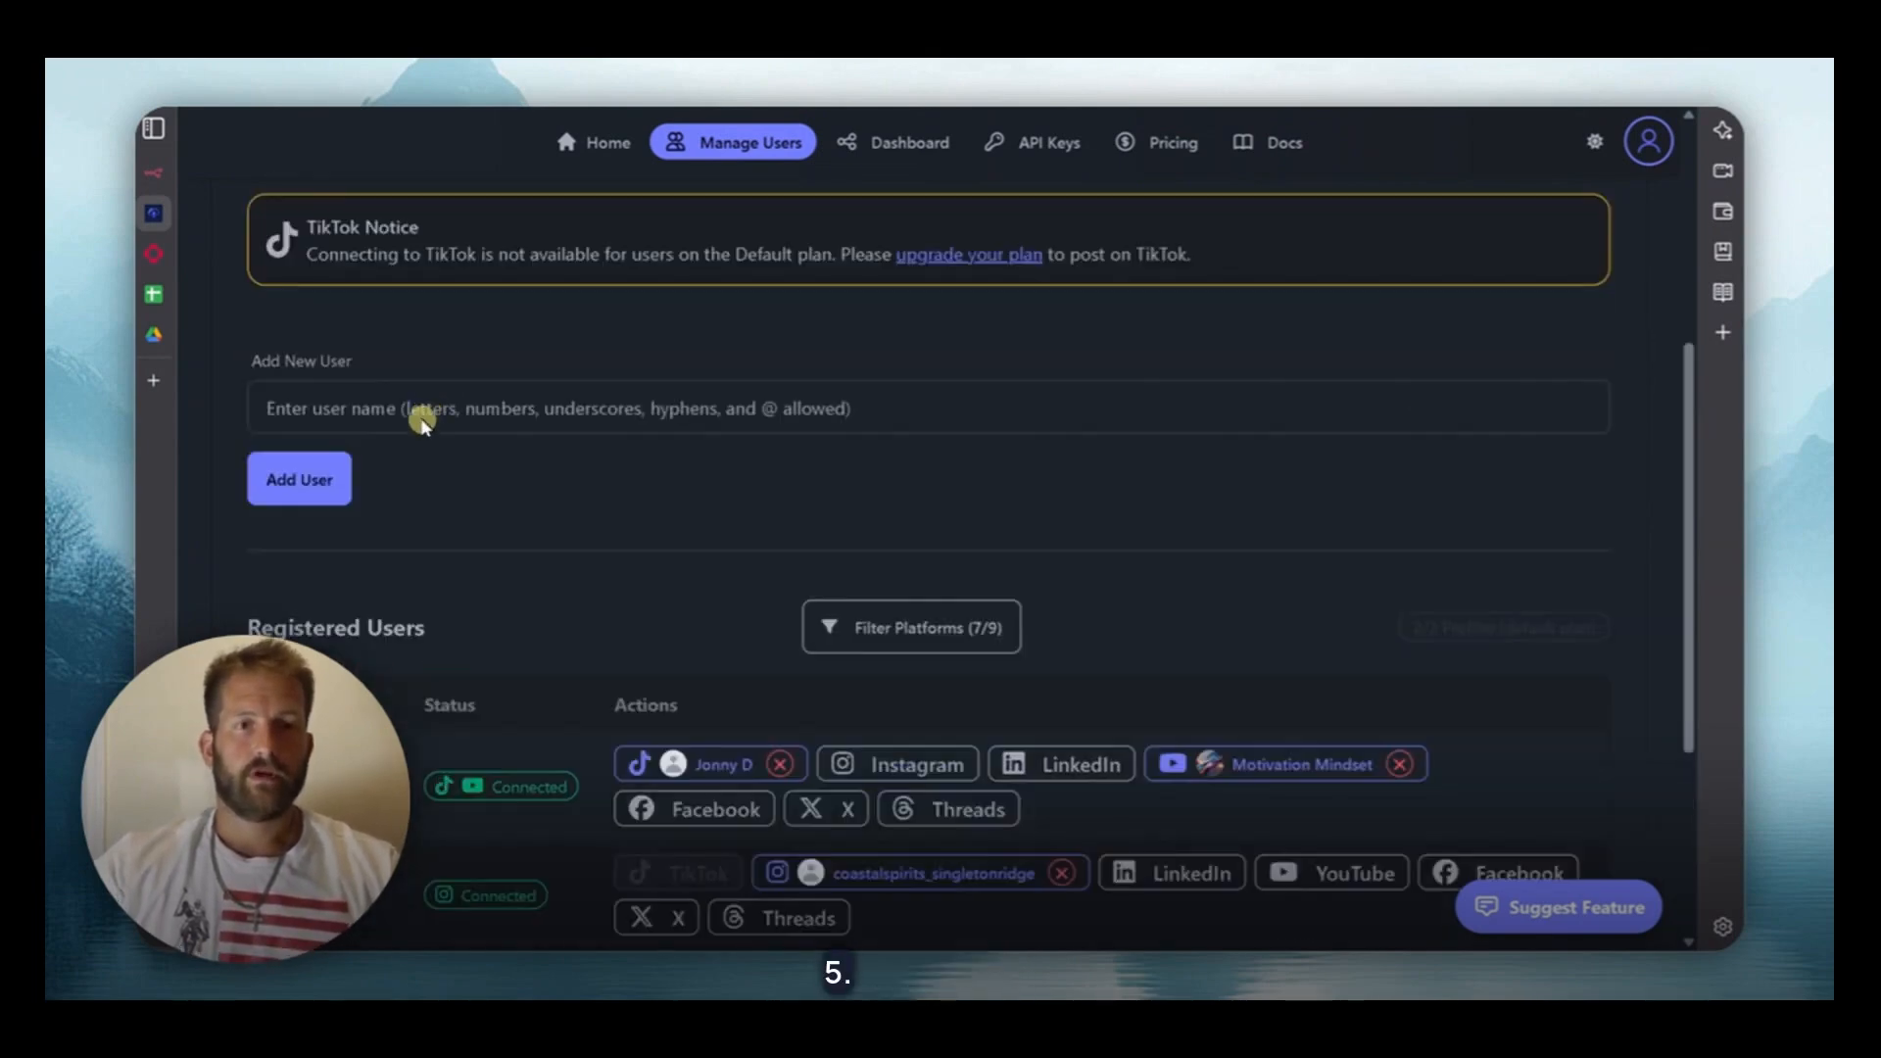
scroll(421, 420, "up", 3)
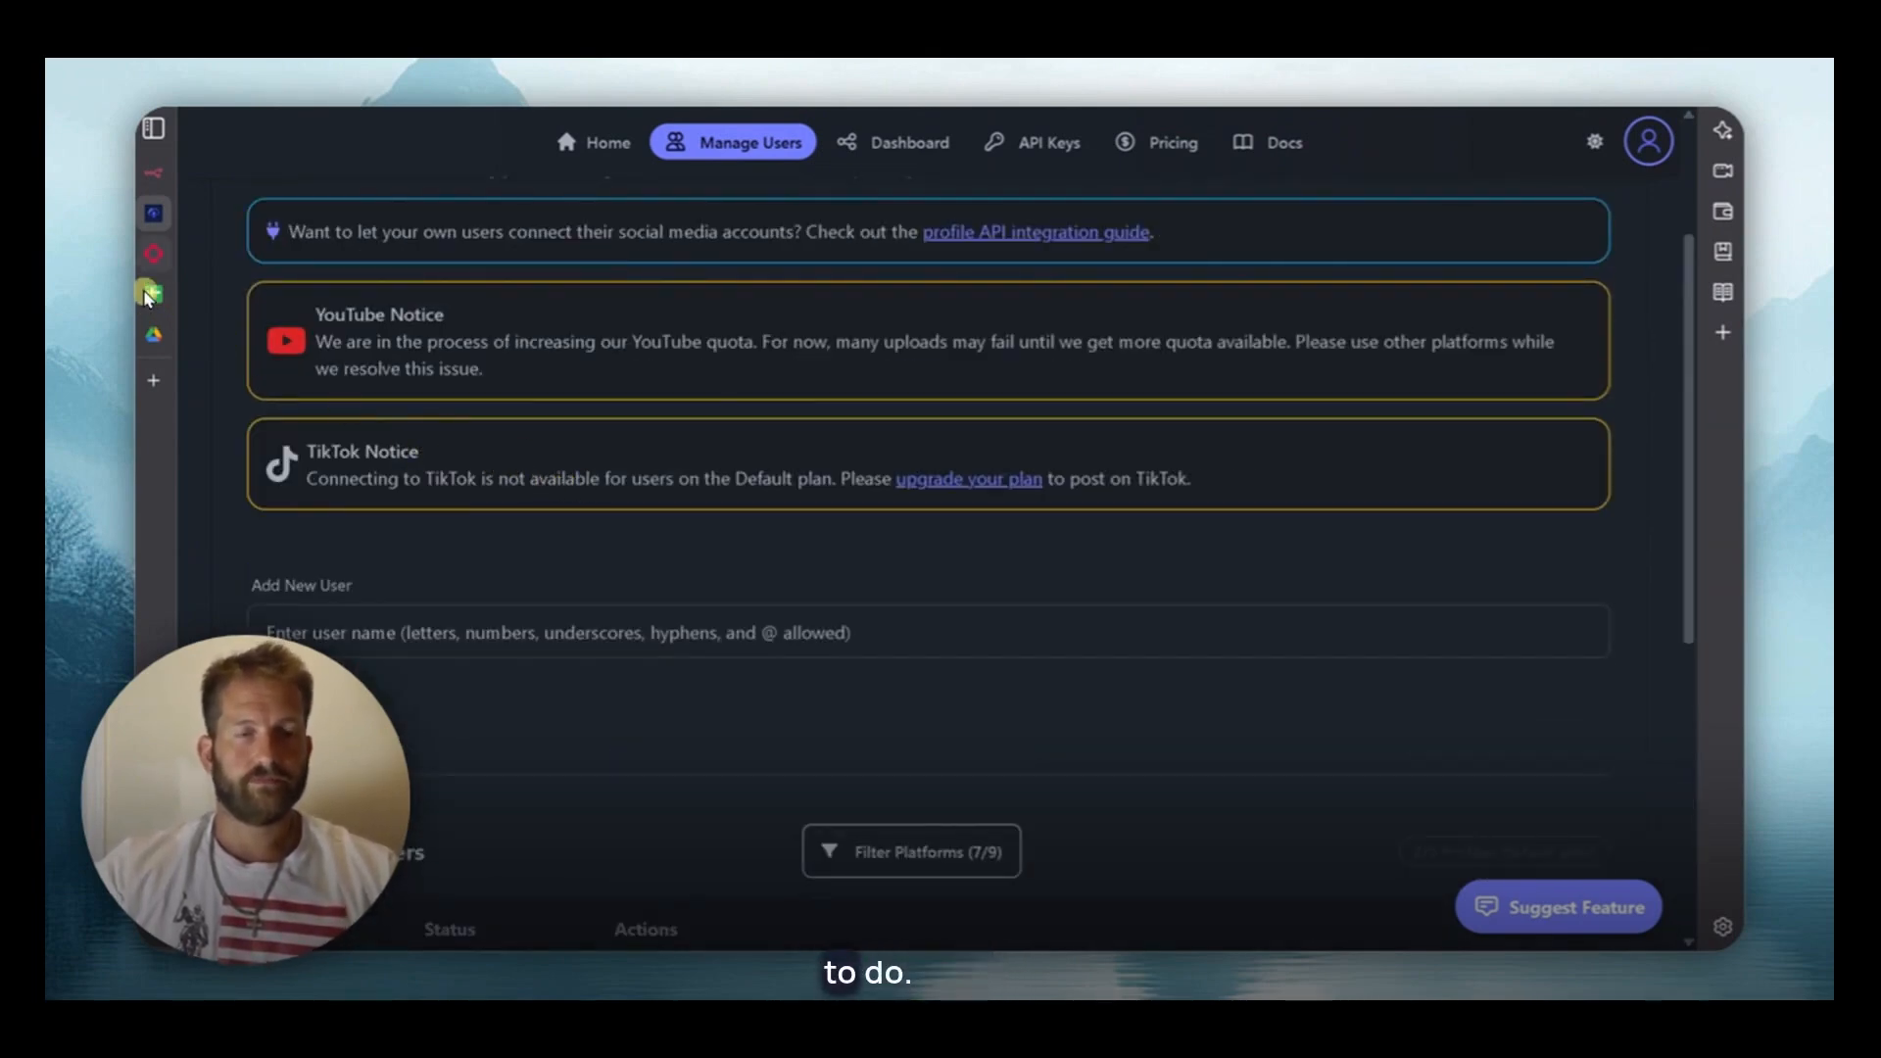
scroll(621, 656, "down", 1)
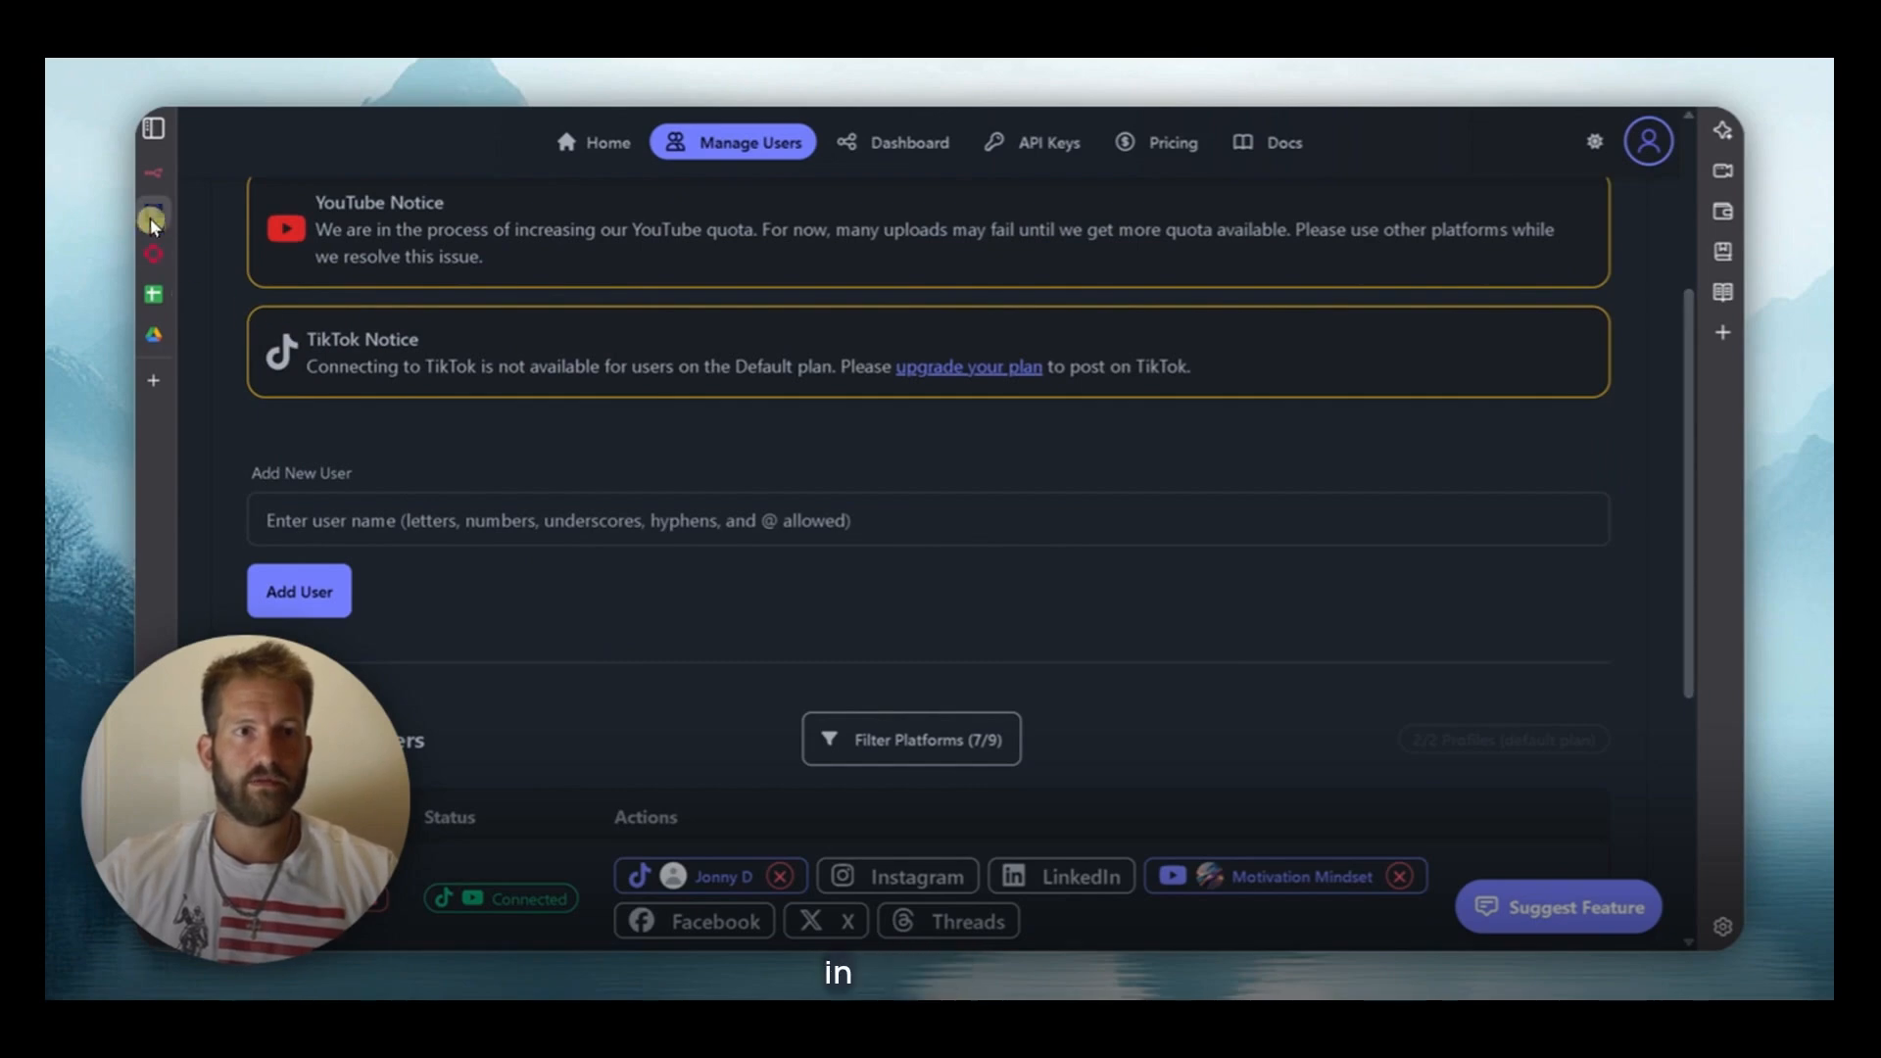
mouse_move(177, 209)
left_click(257, 245)
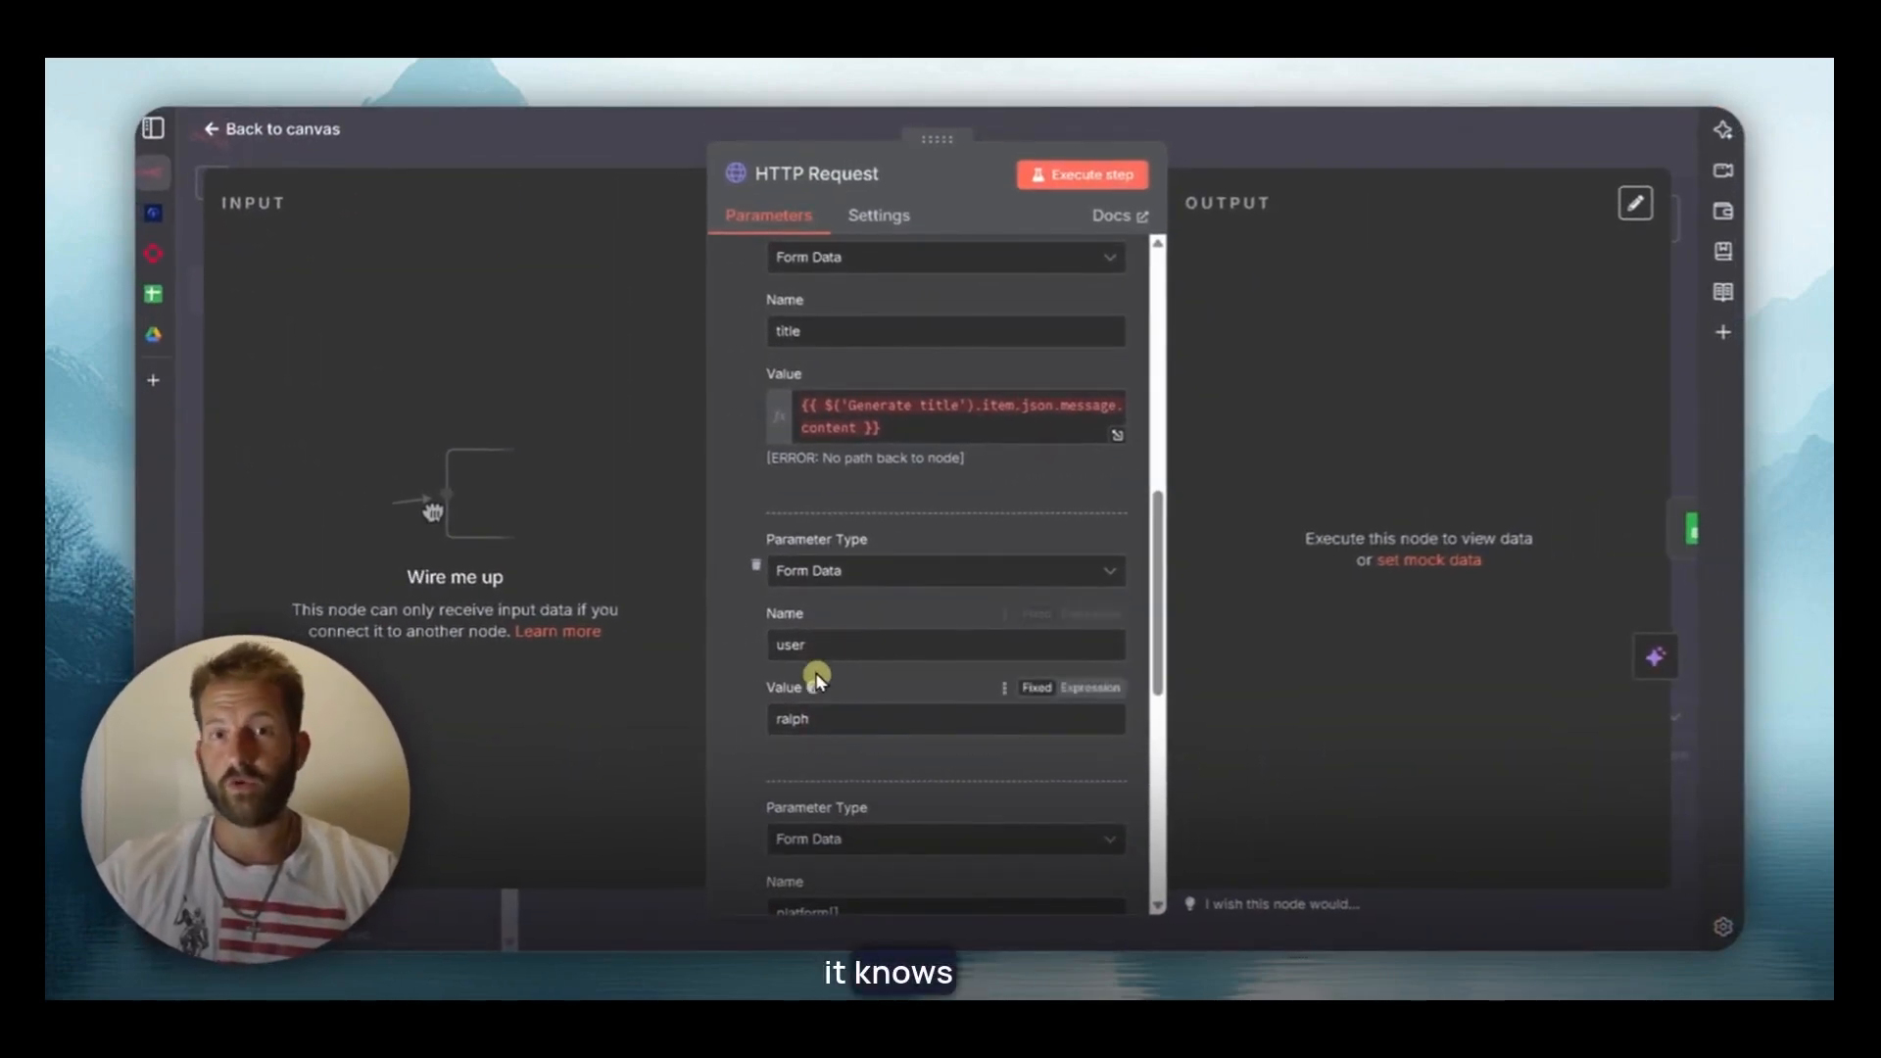
Examine the HTTP Request node's platform[] and video binary-file parameters, review its URL and method, and return to the canvas
scroll(877, 655, "down", 1)
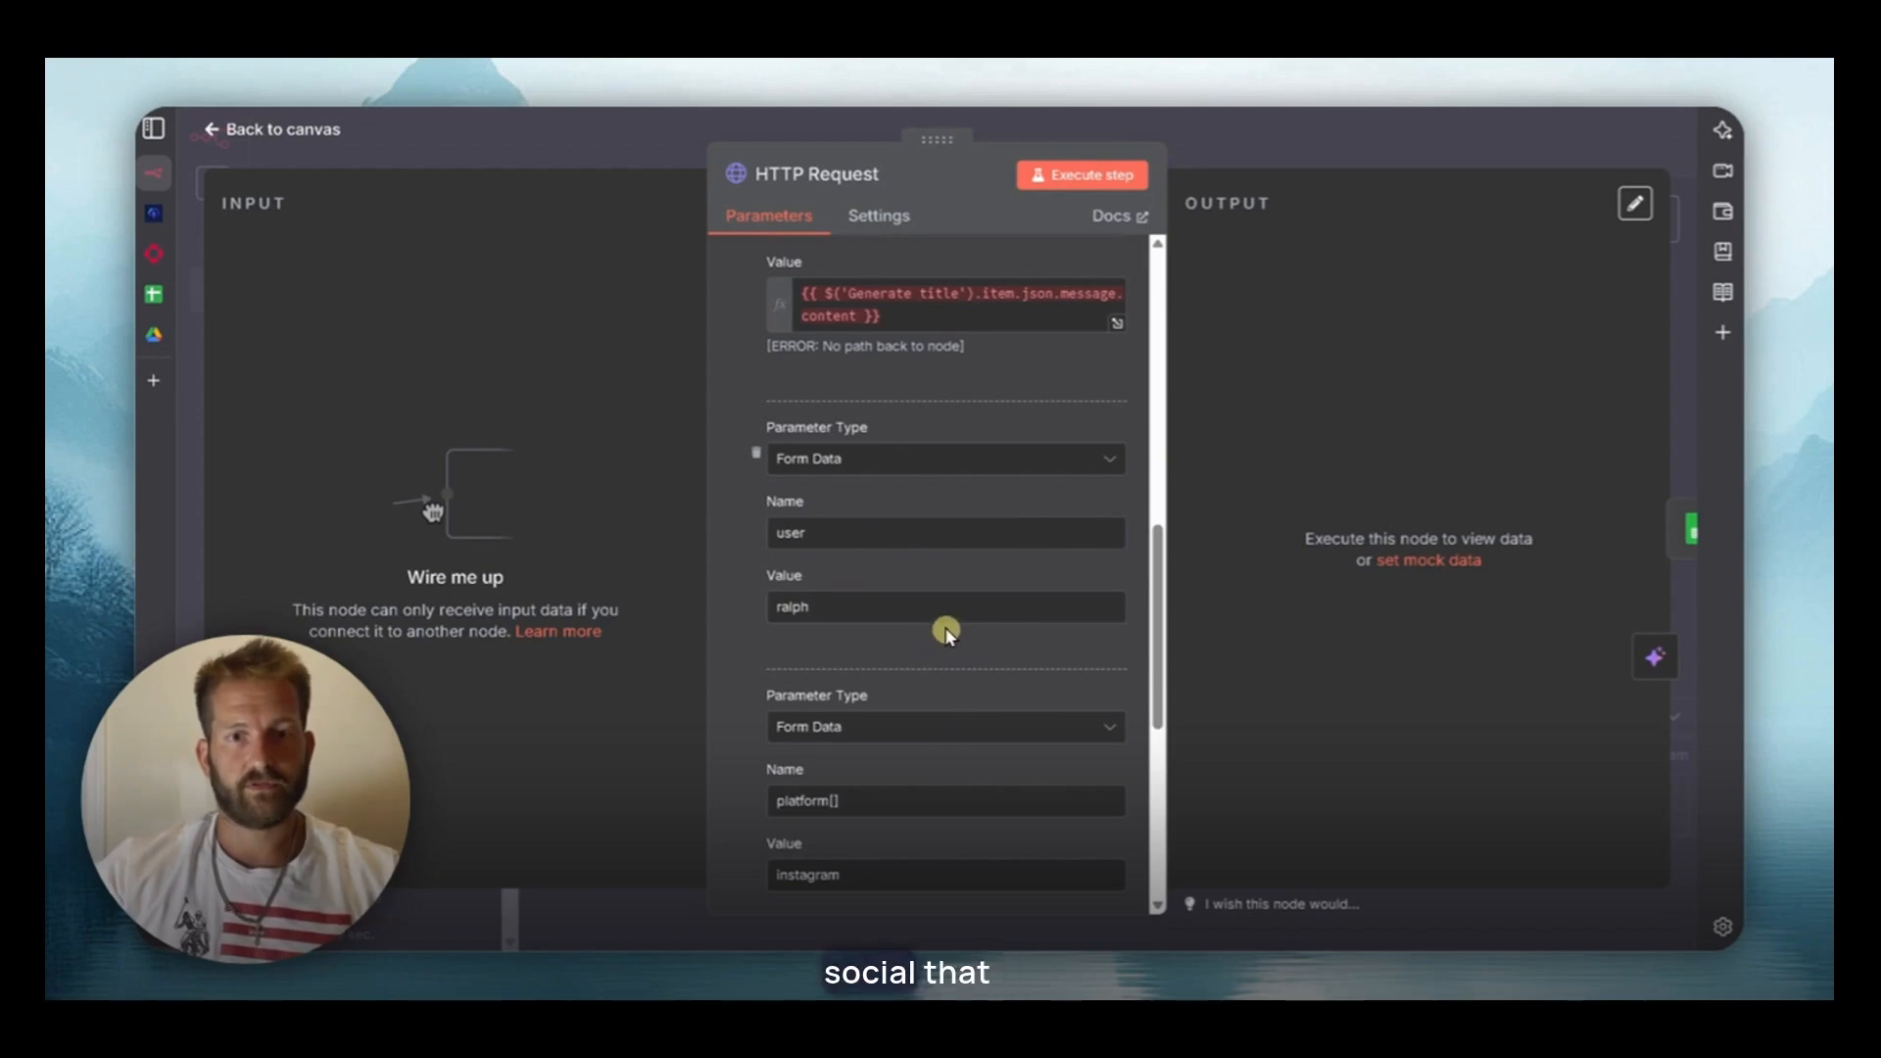
scroll(946, 633, "down", 2)
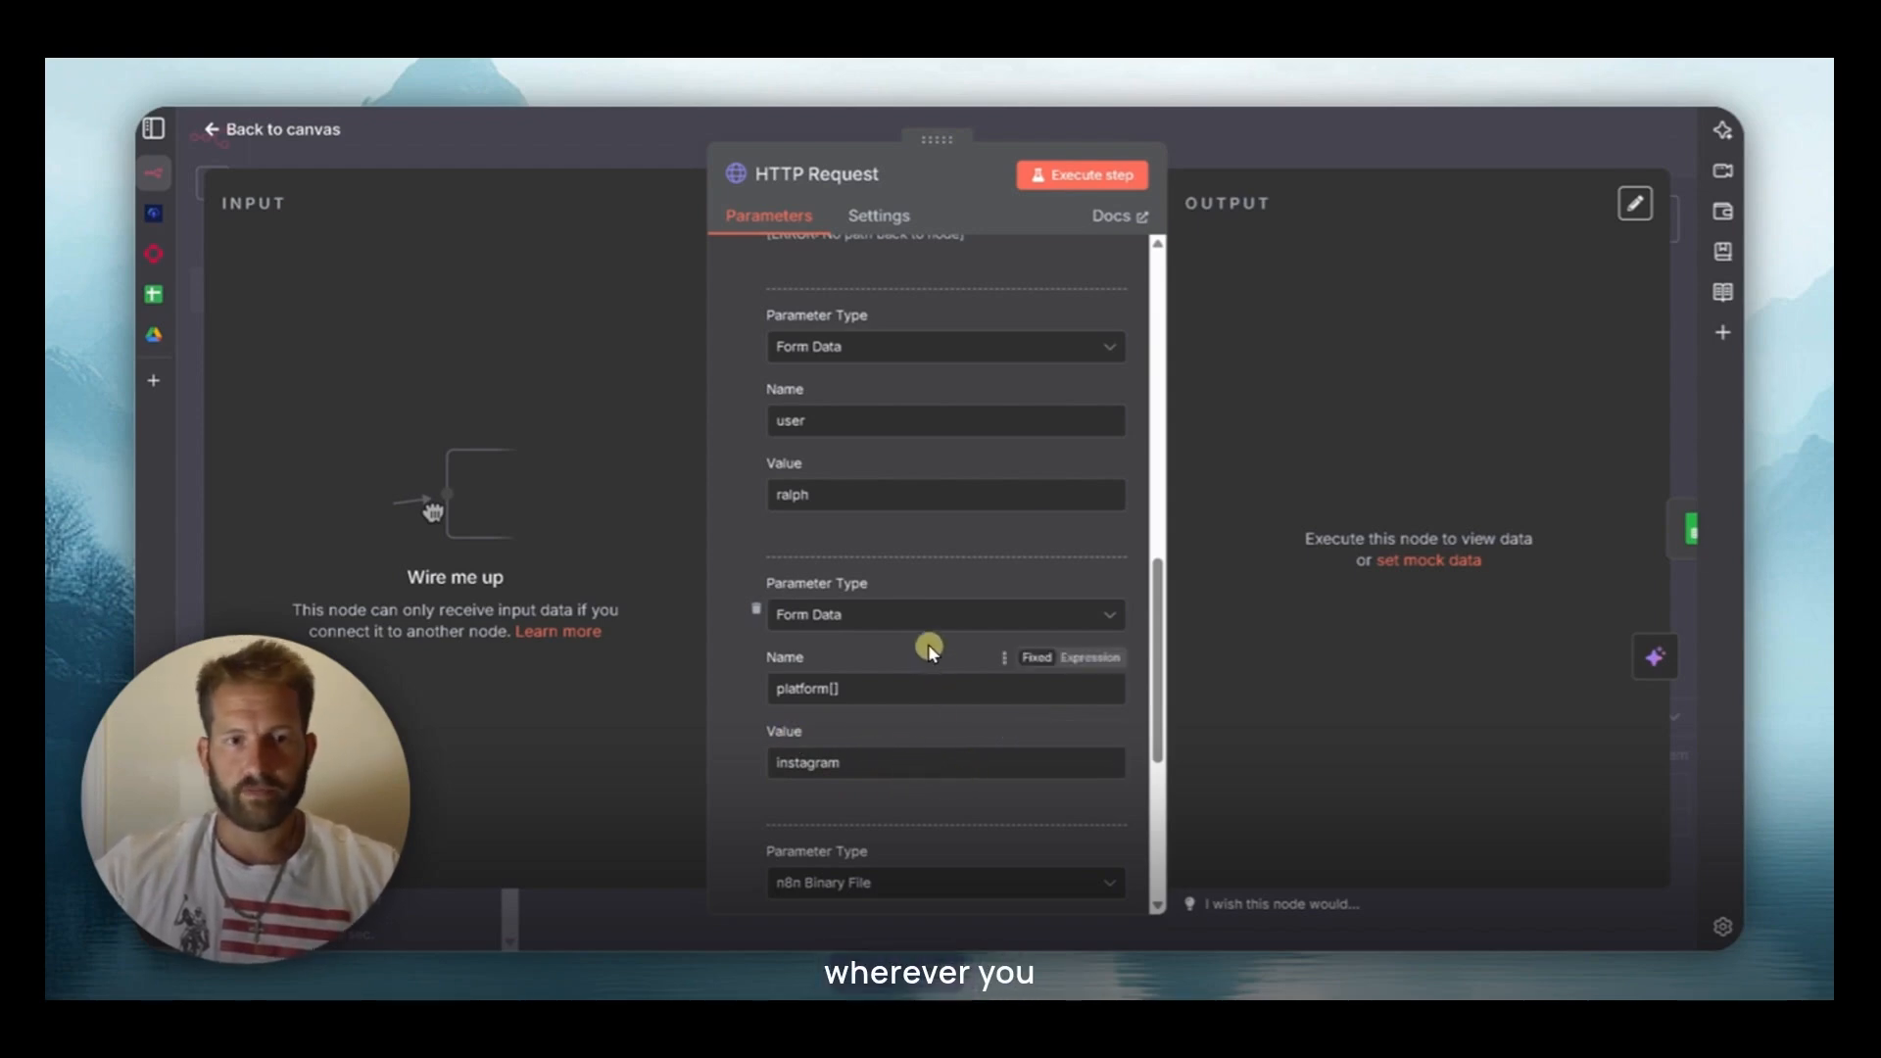
scroll(931, 644, "down", 3)
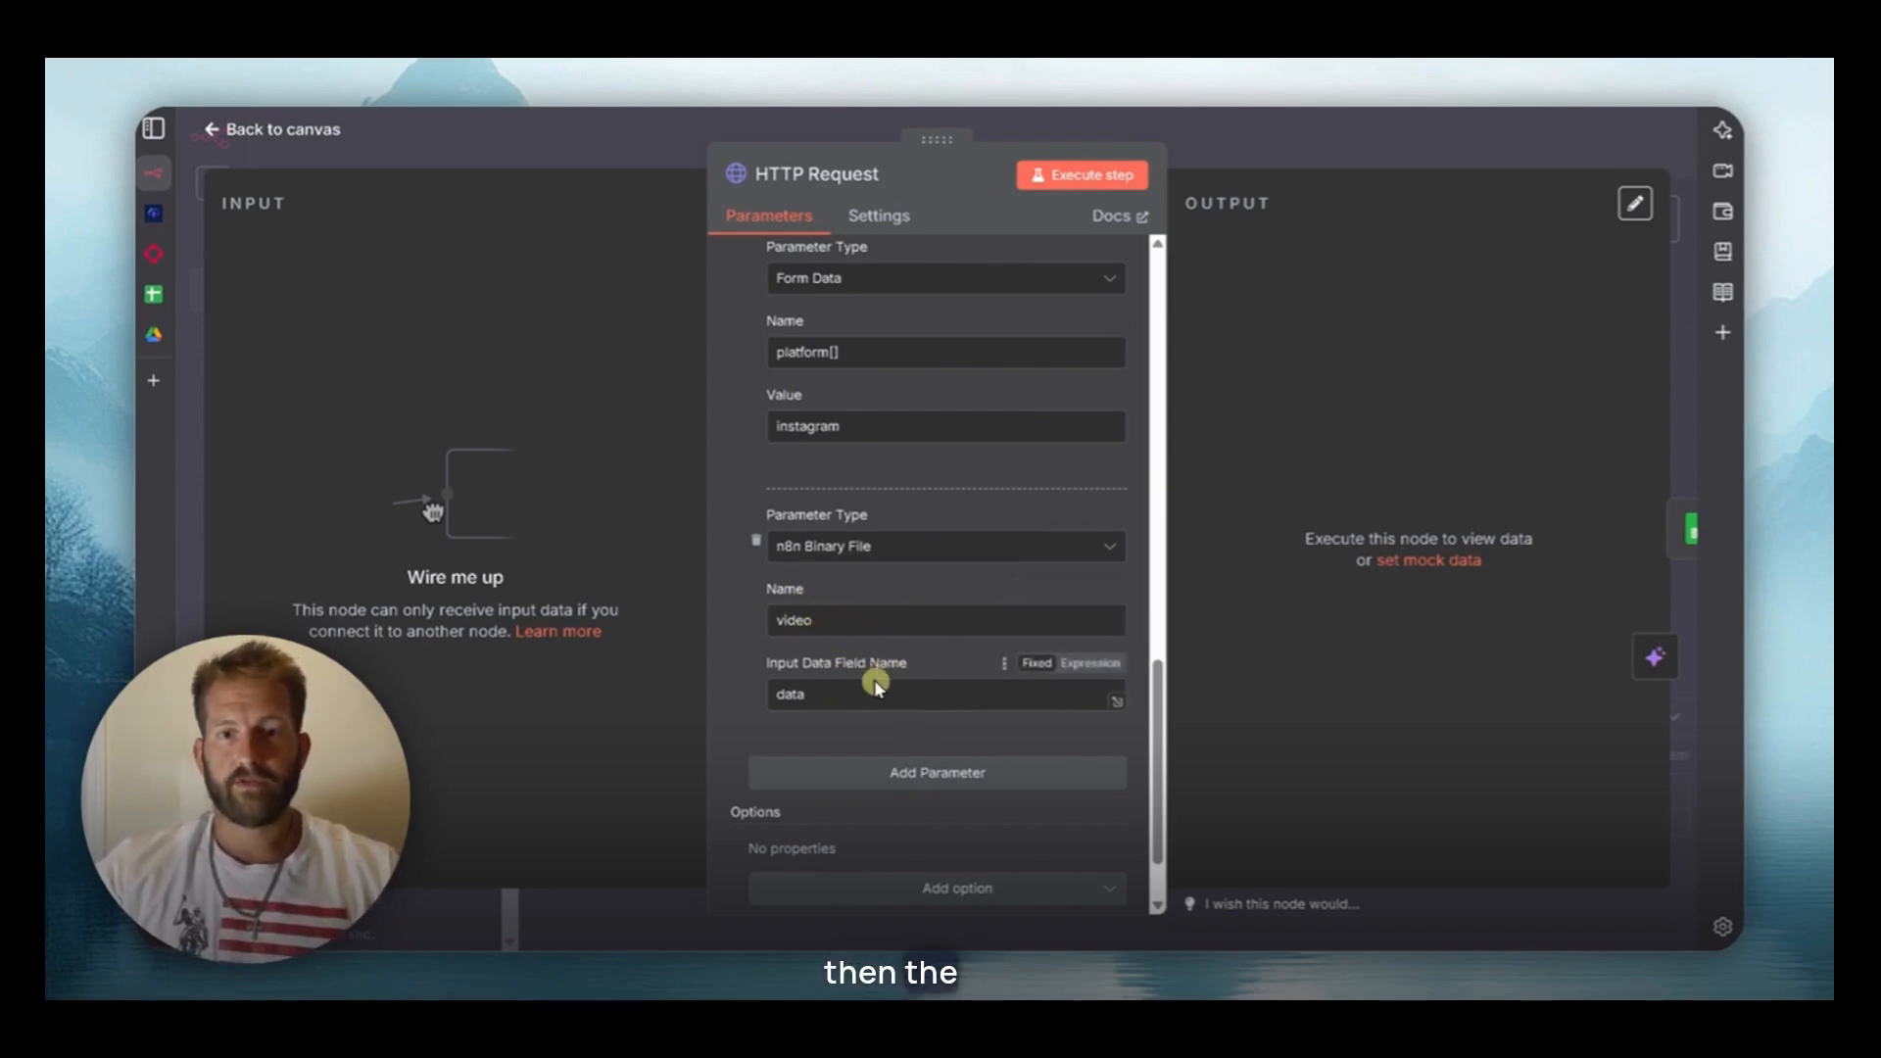
scroll(840, 703, "down", 1)
scroll(855, 721, "up", 10)
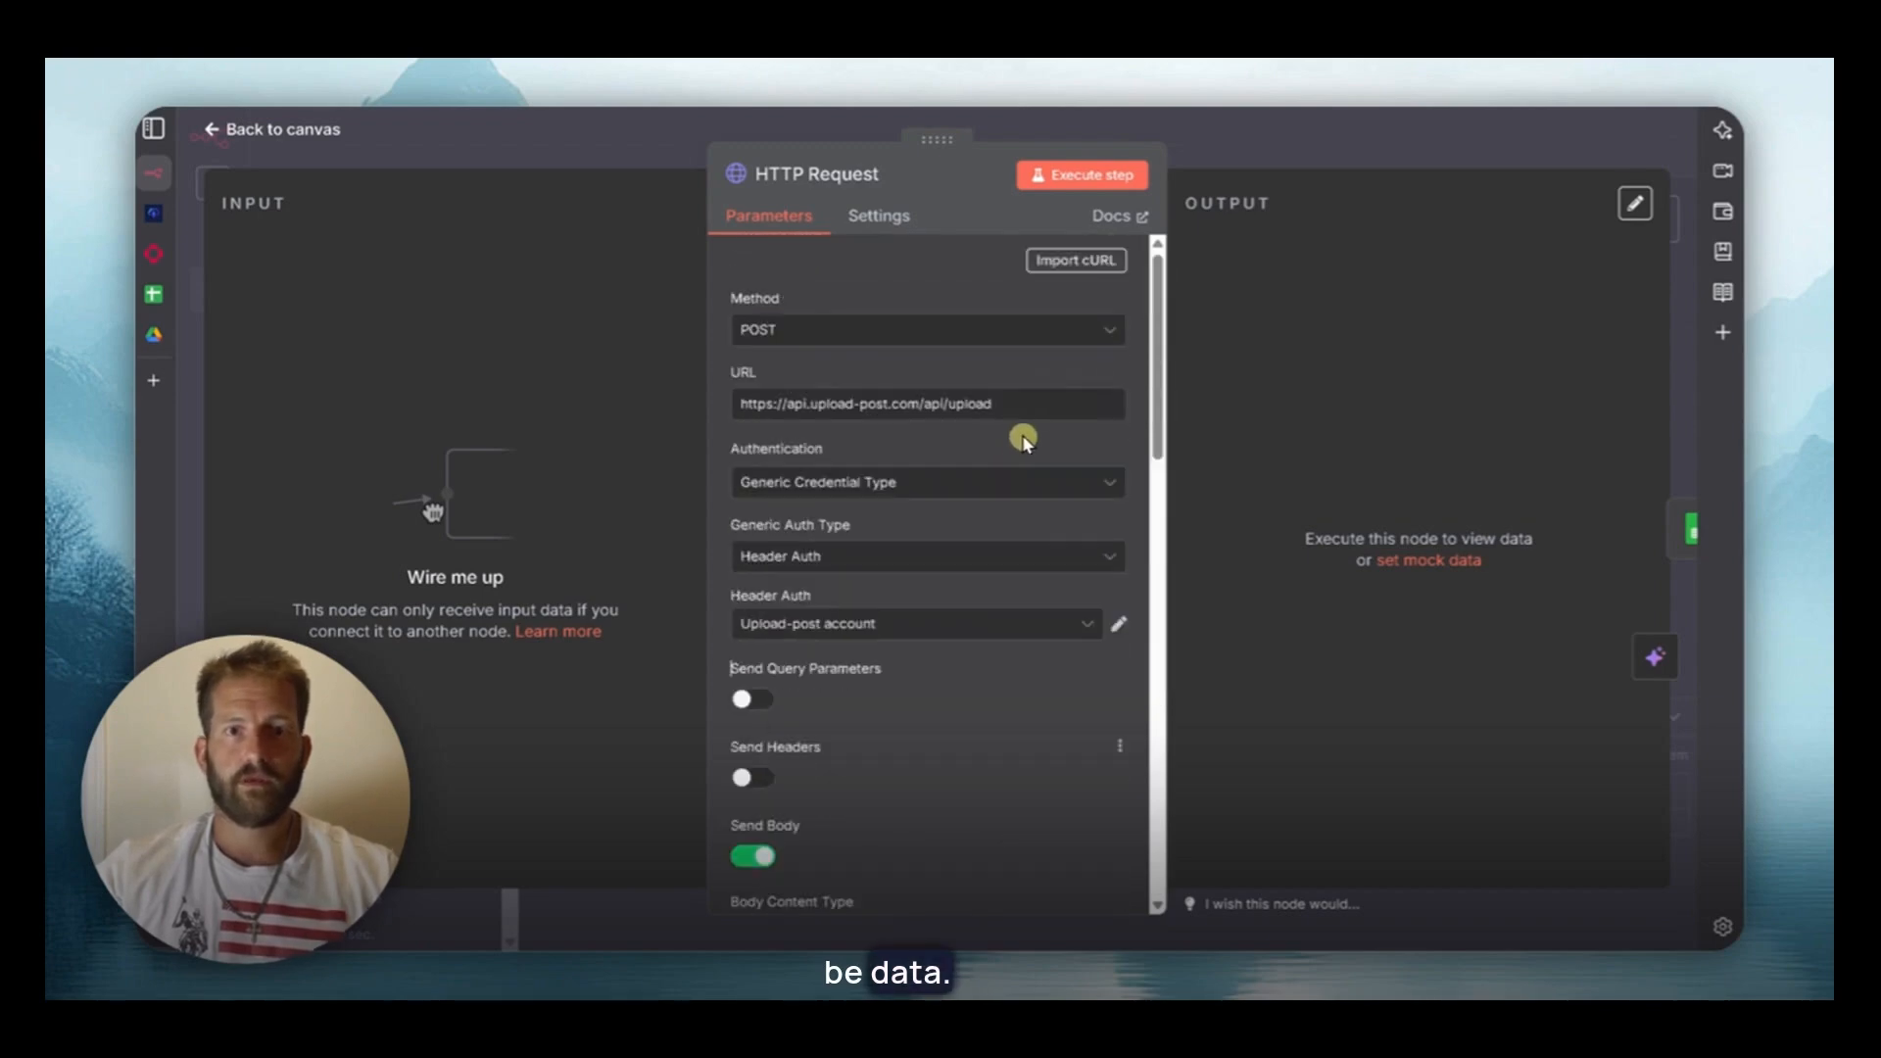
left_click(237, 134)
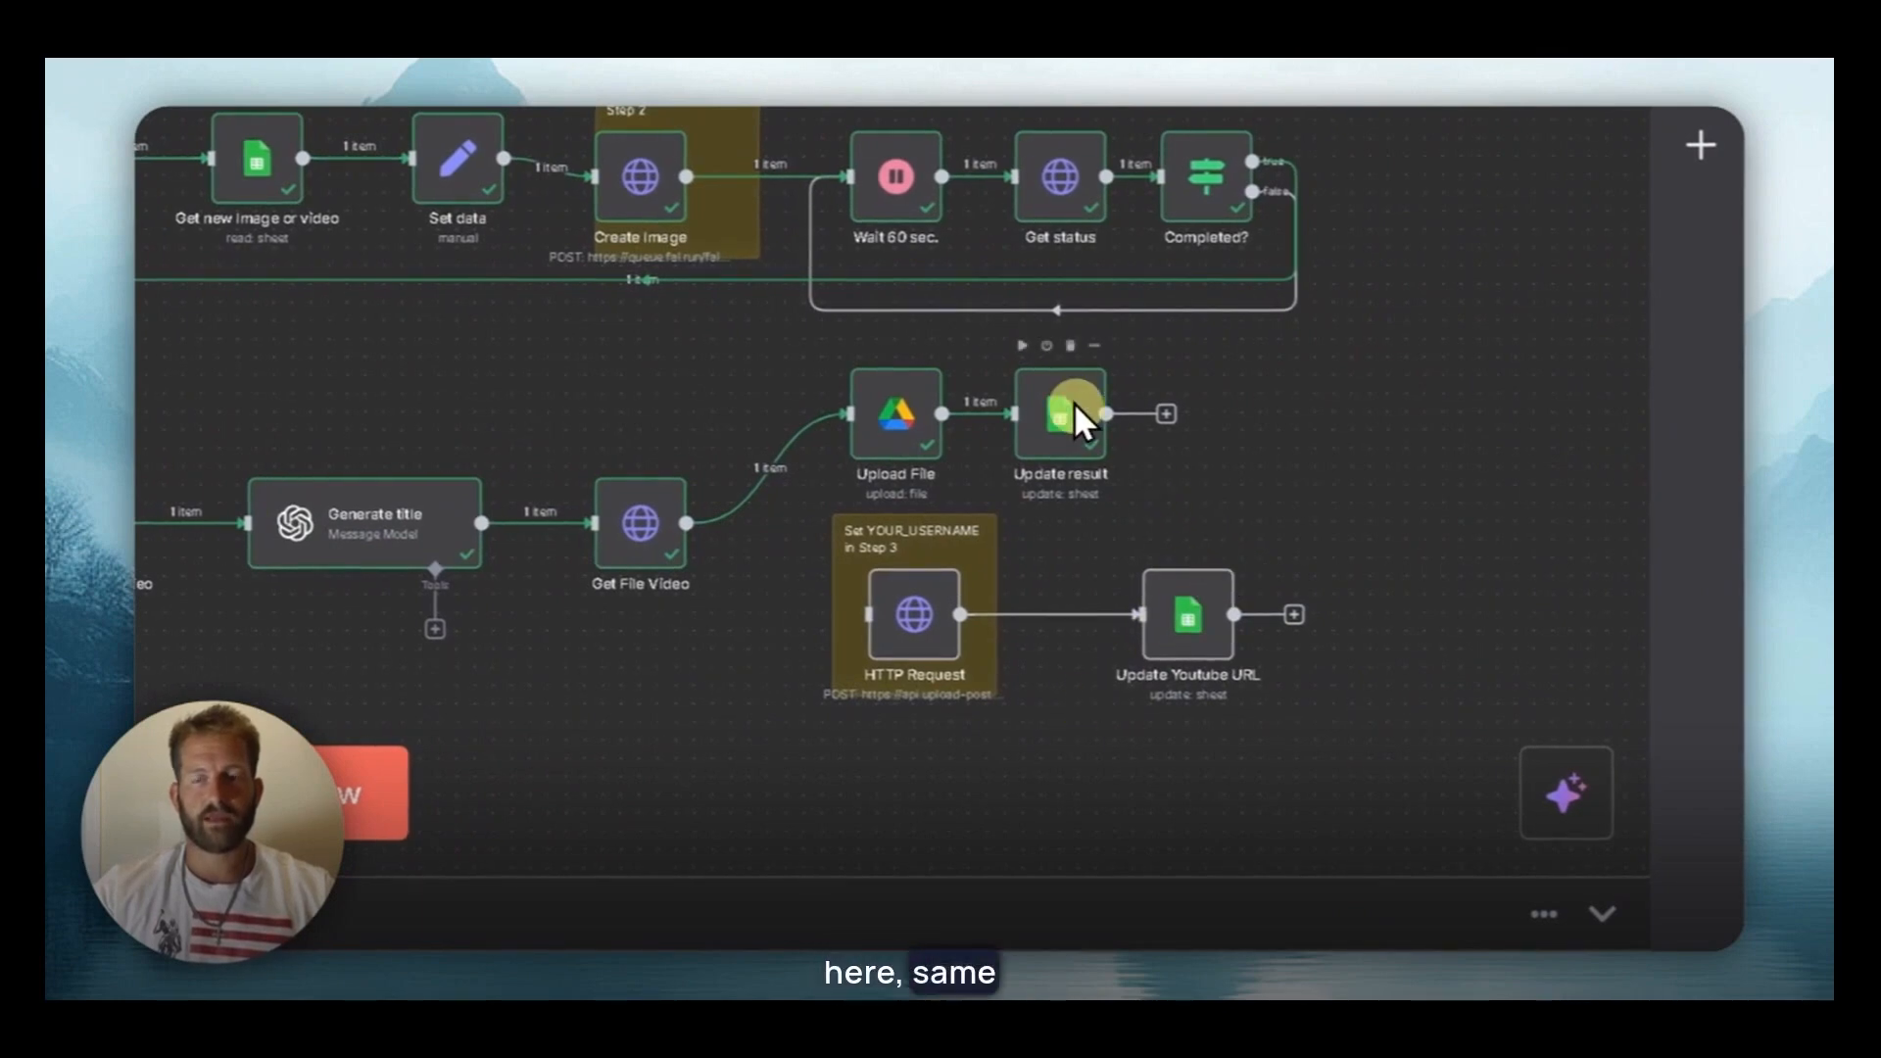
Open the Update result node, examine its Update Row settings and how the uploaded file's id maps to the results column, and close it
left_click(1093, 345)
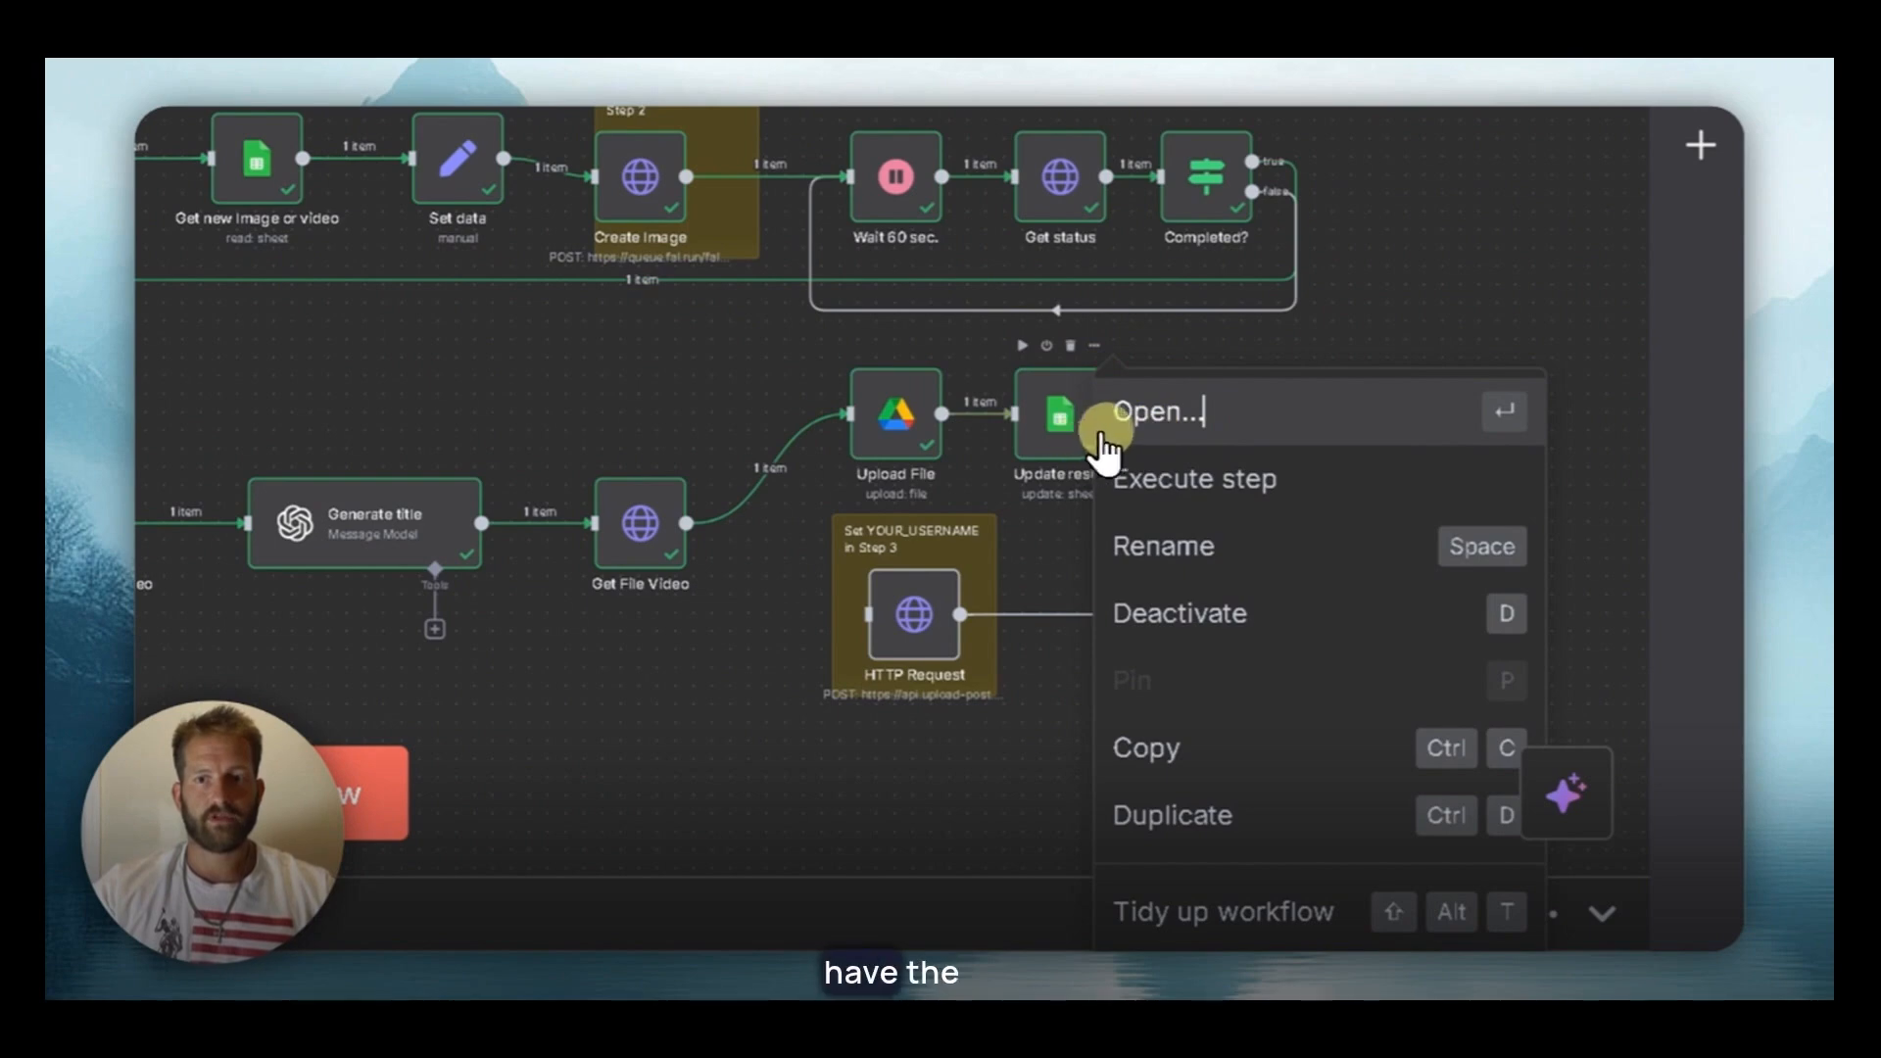
left_click(1411, 462)
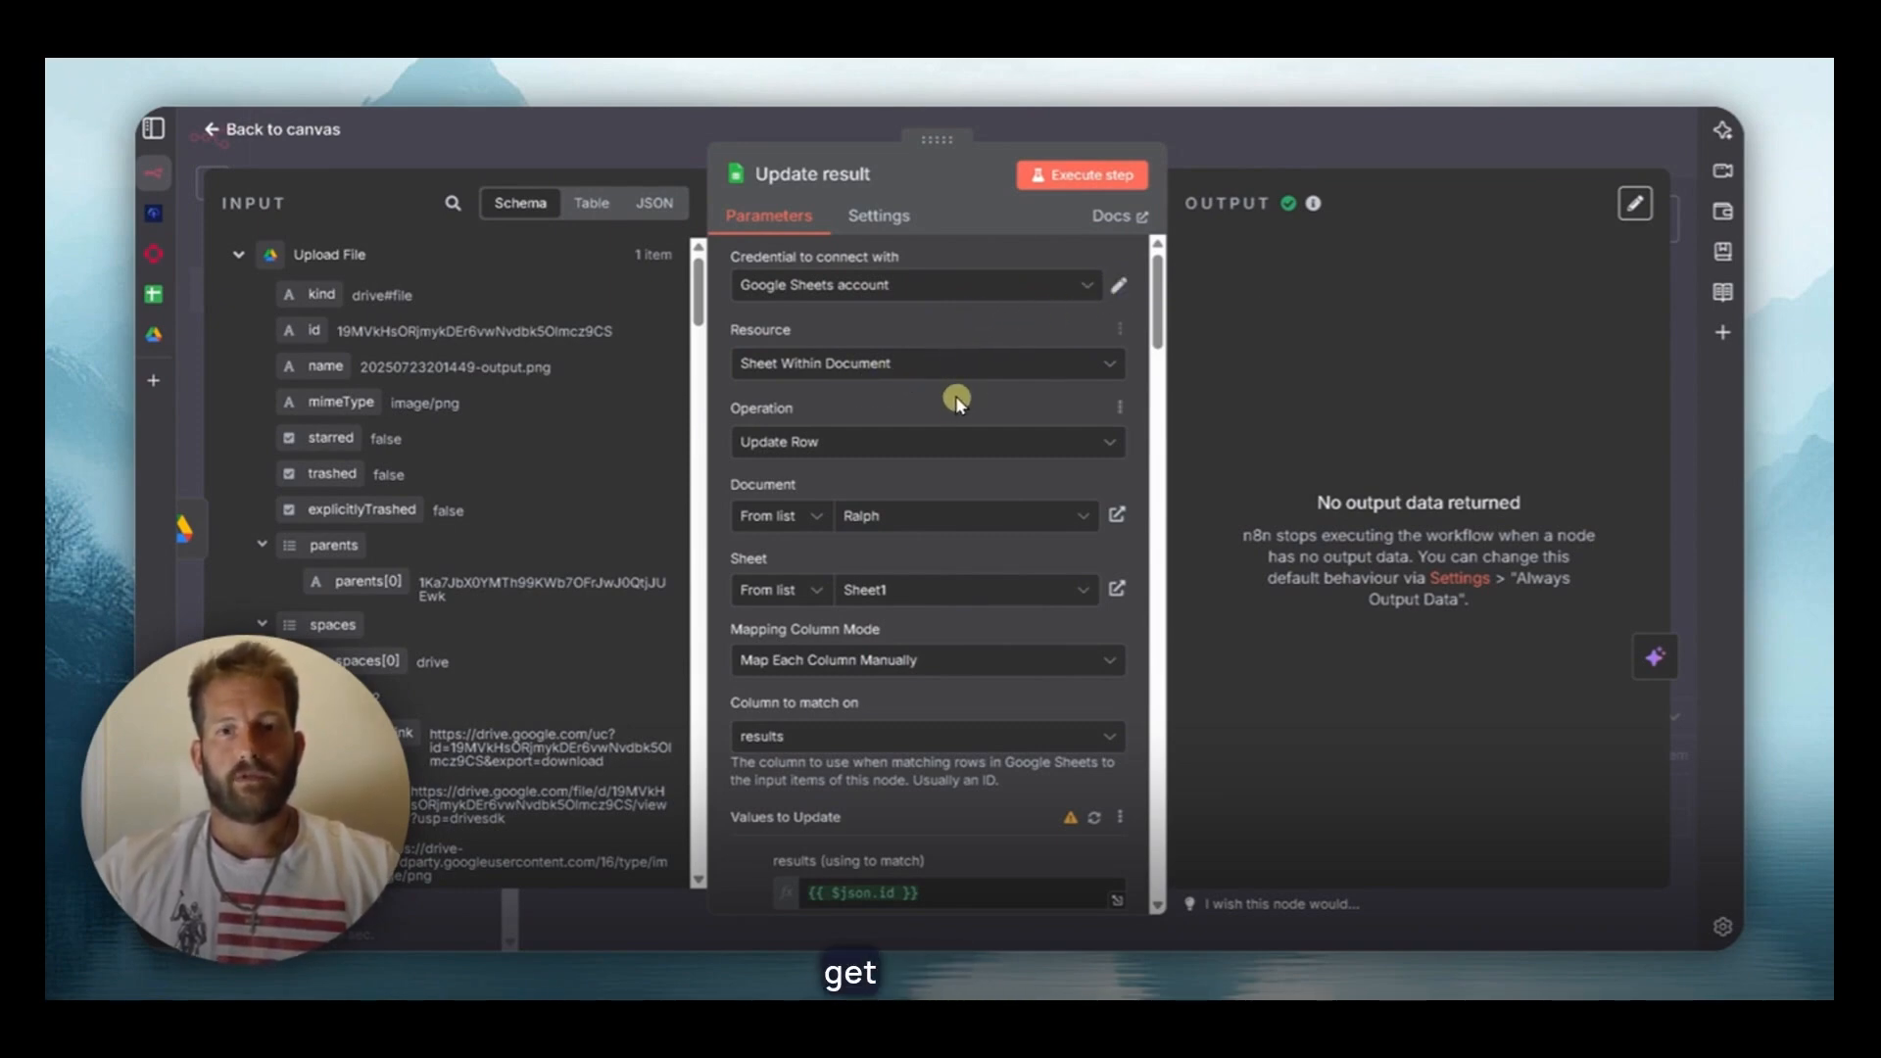
scroll(920, 400, "down", 3)
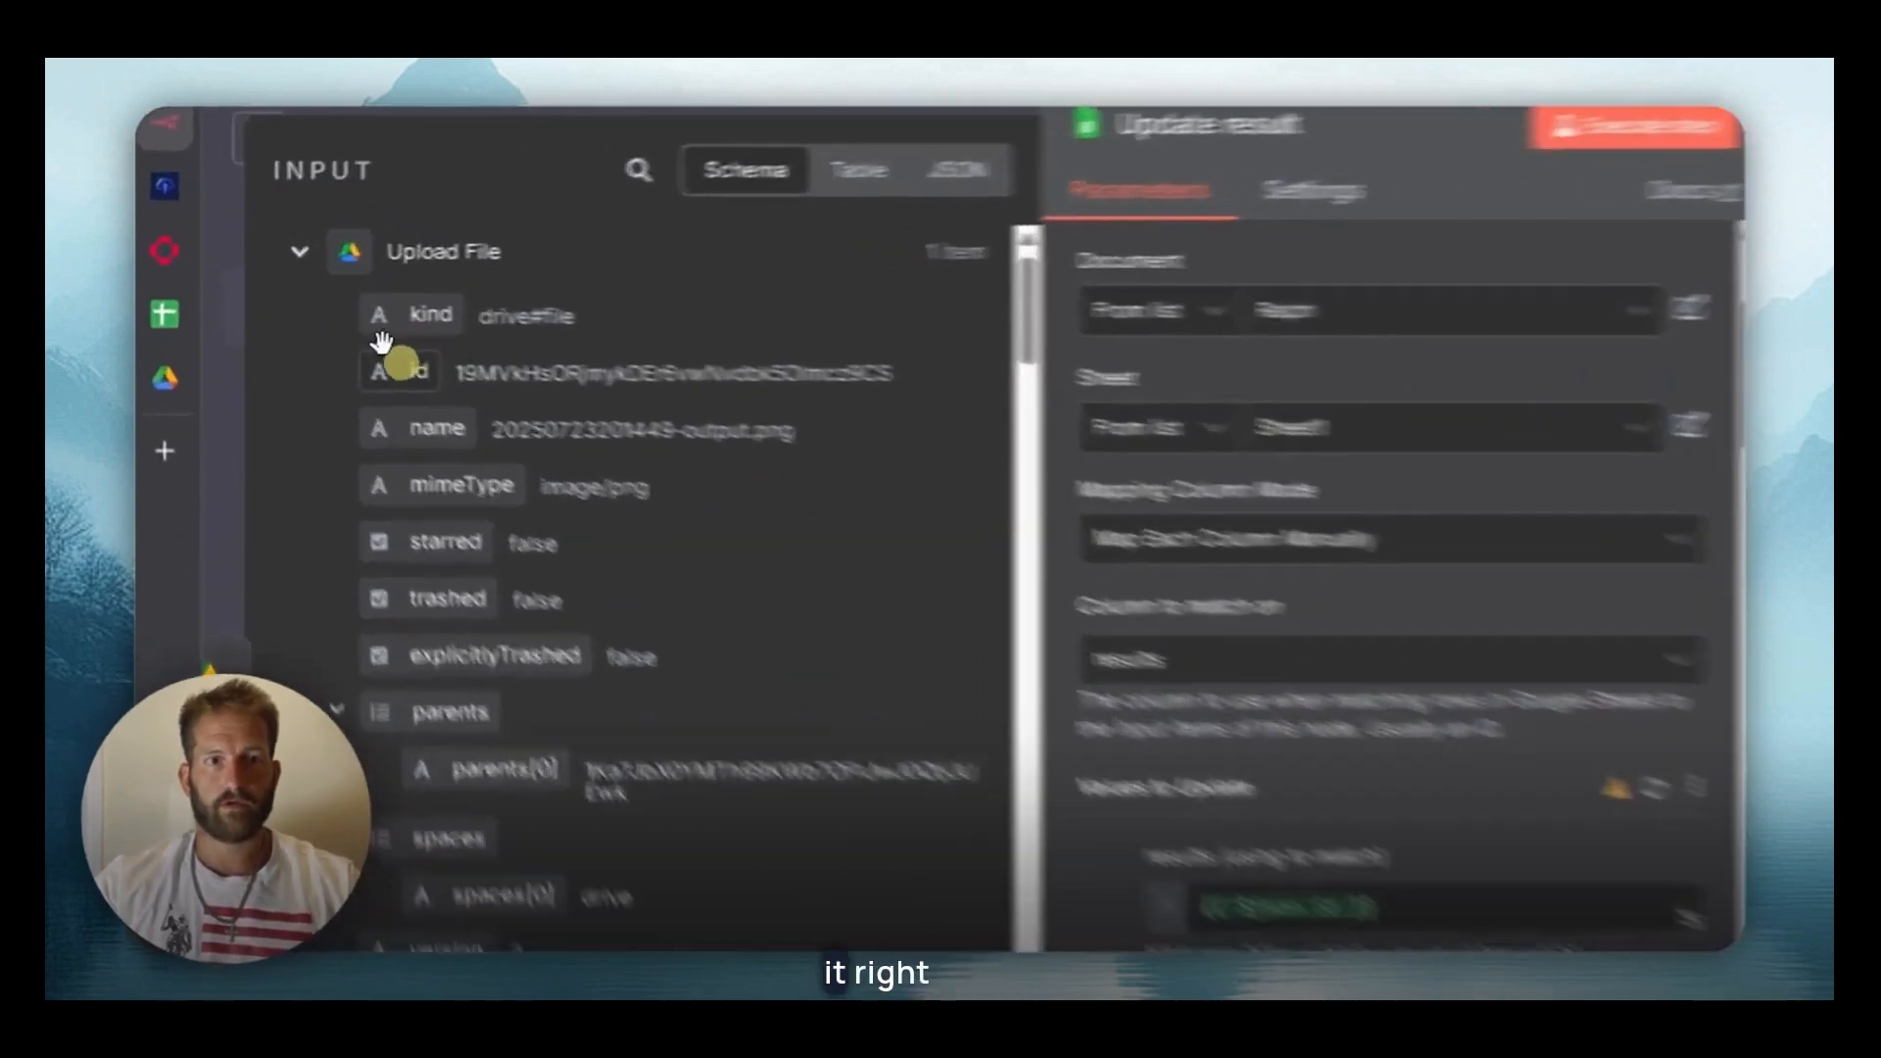
left_click_drag(306, 329, 700, 529)
left_click_drag(914, 502, 519, 296)
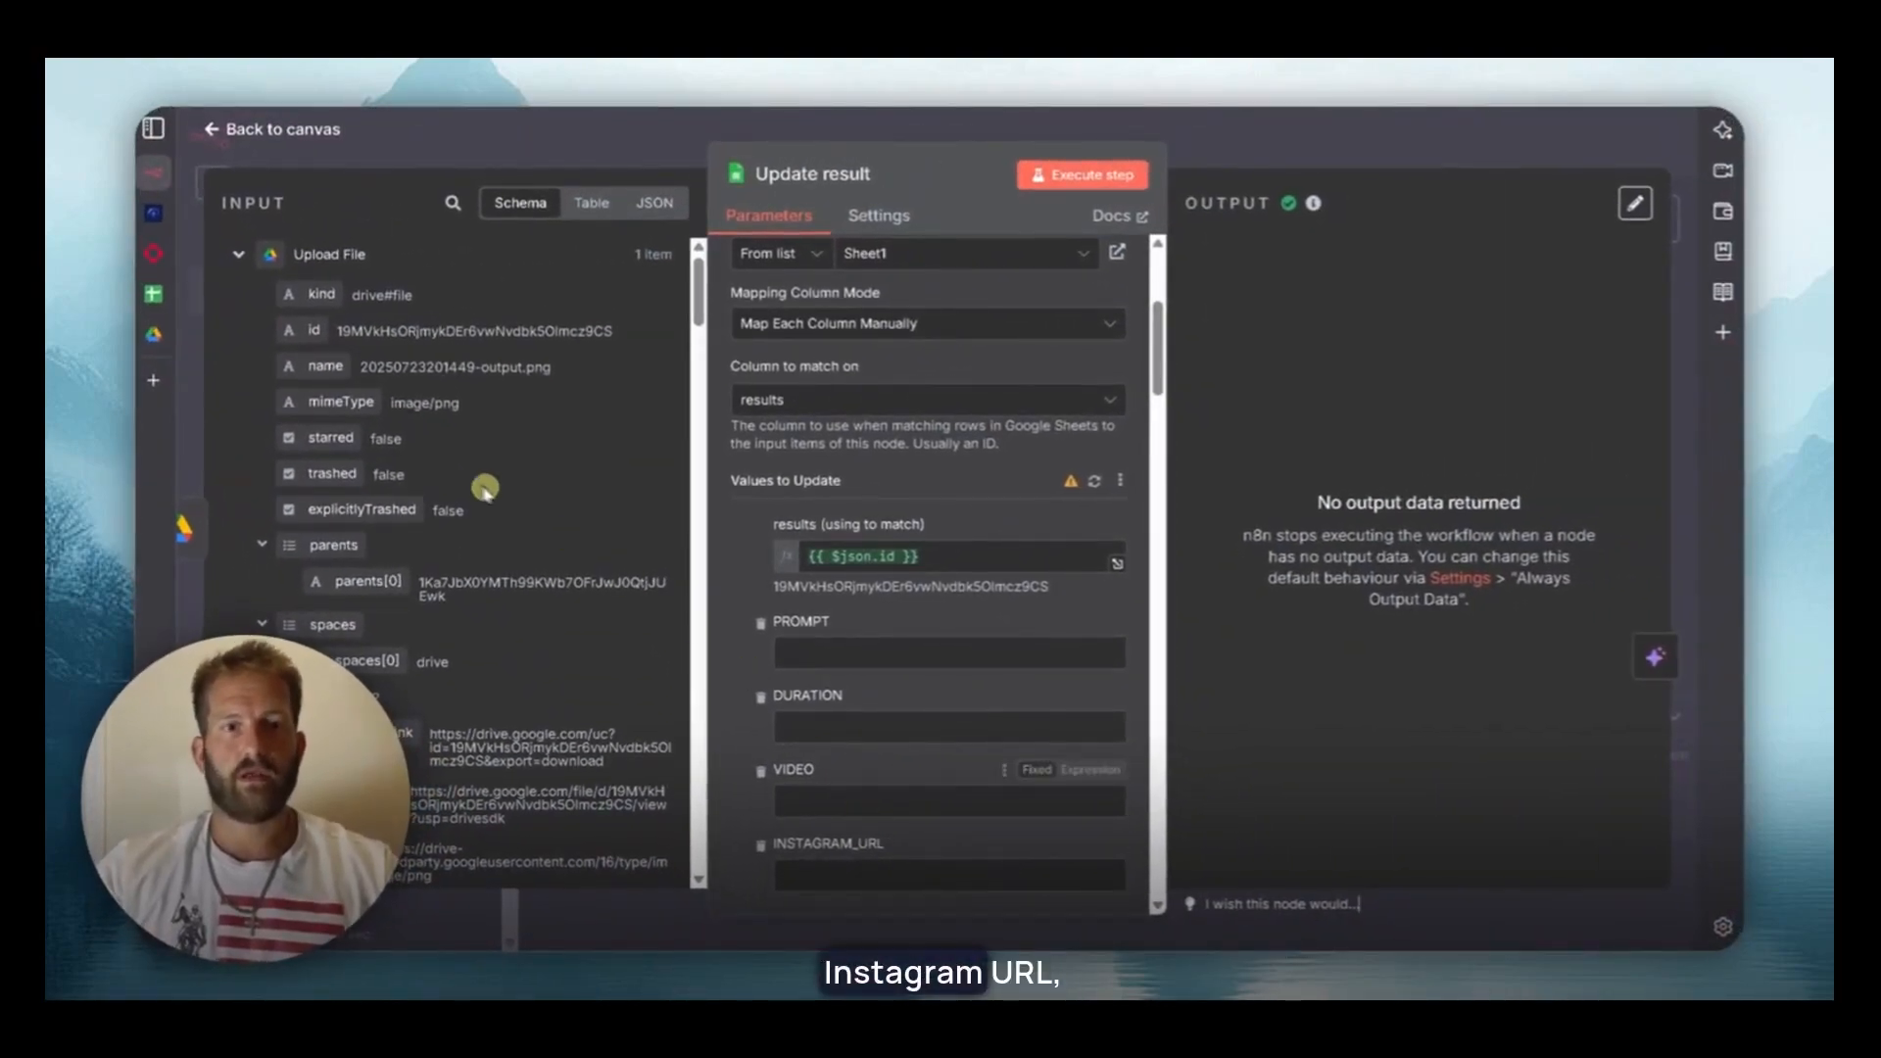
scroll(911, 638, "up", 3)
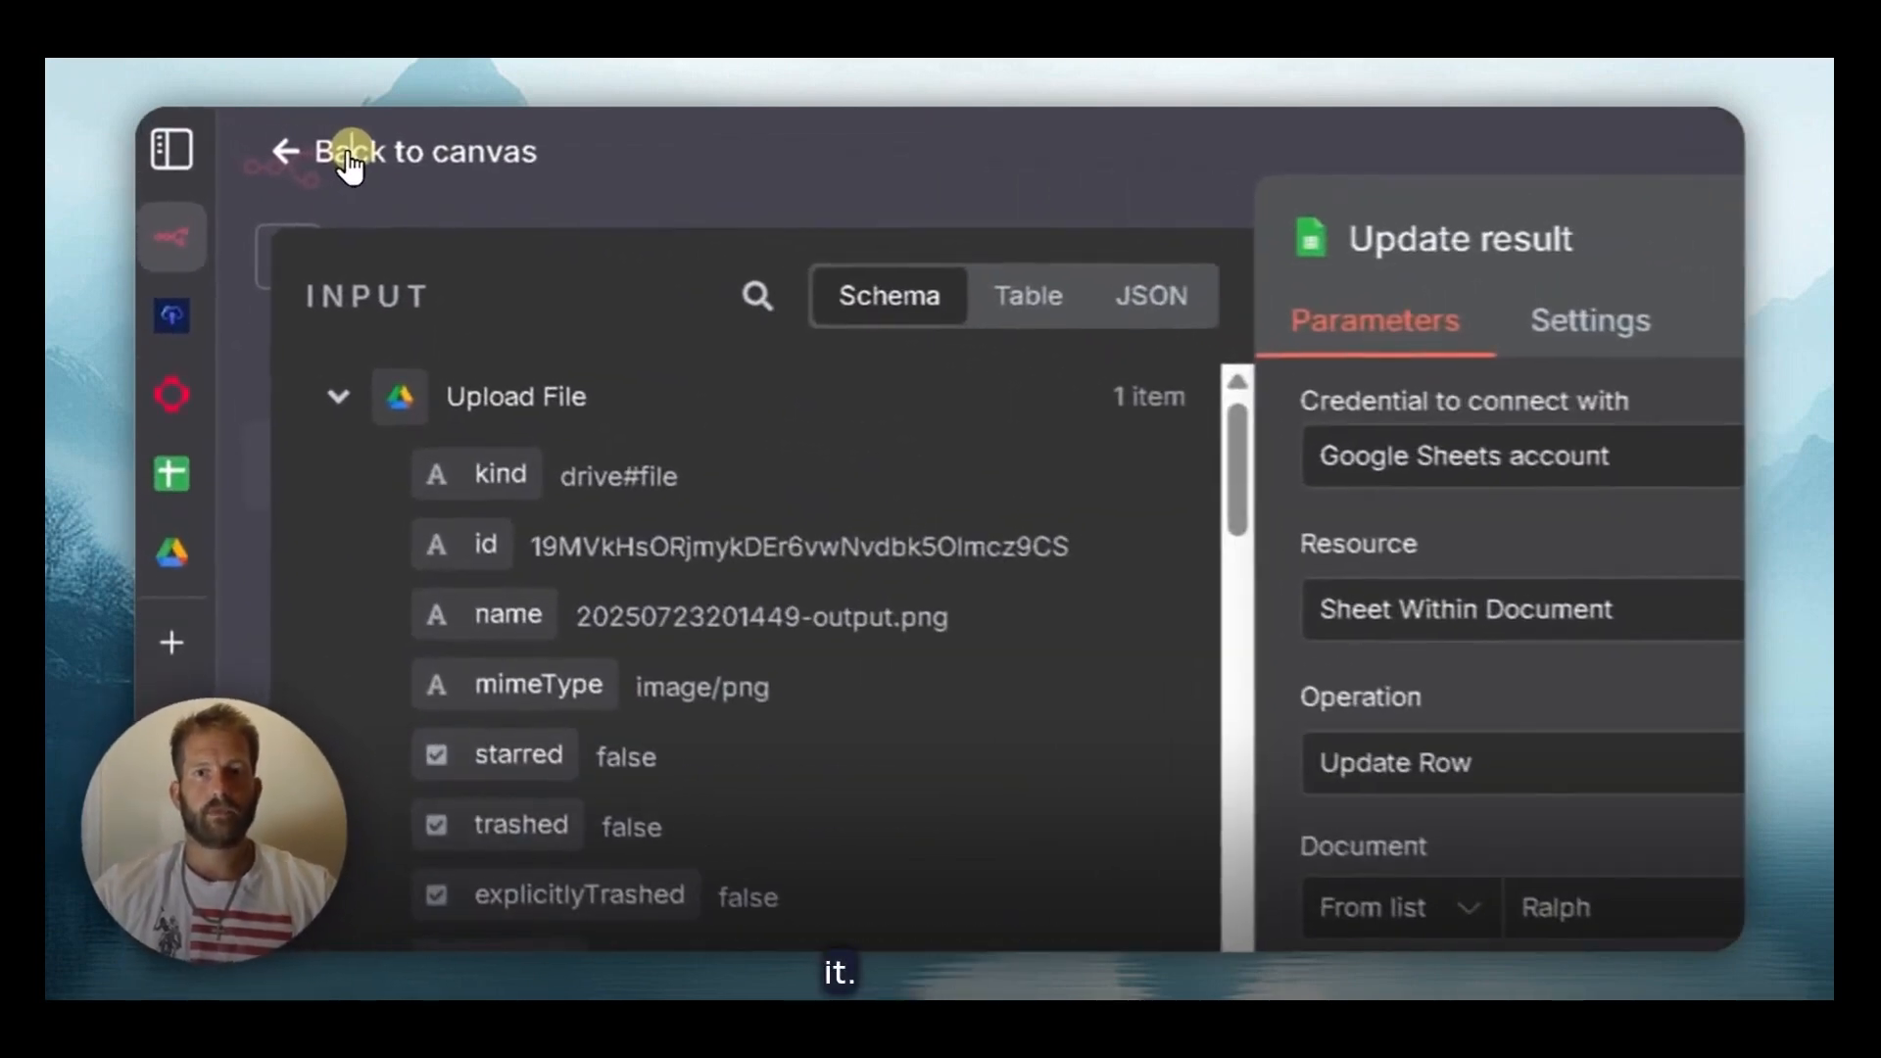
left_click(311, 154)
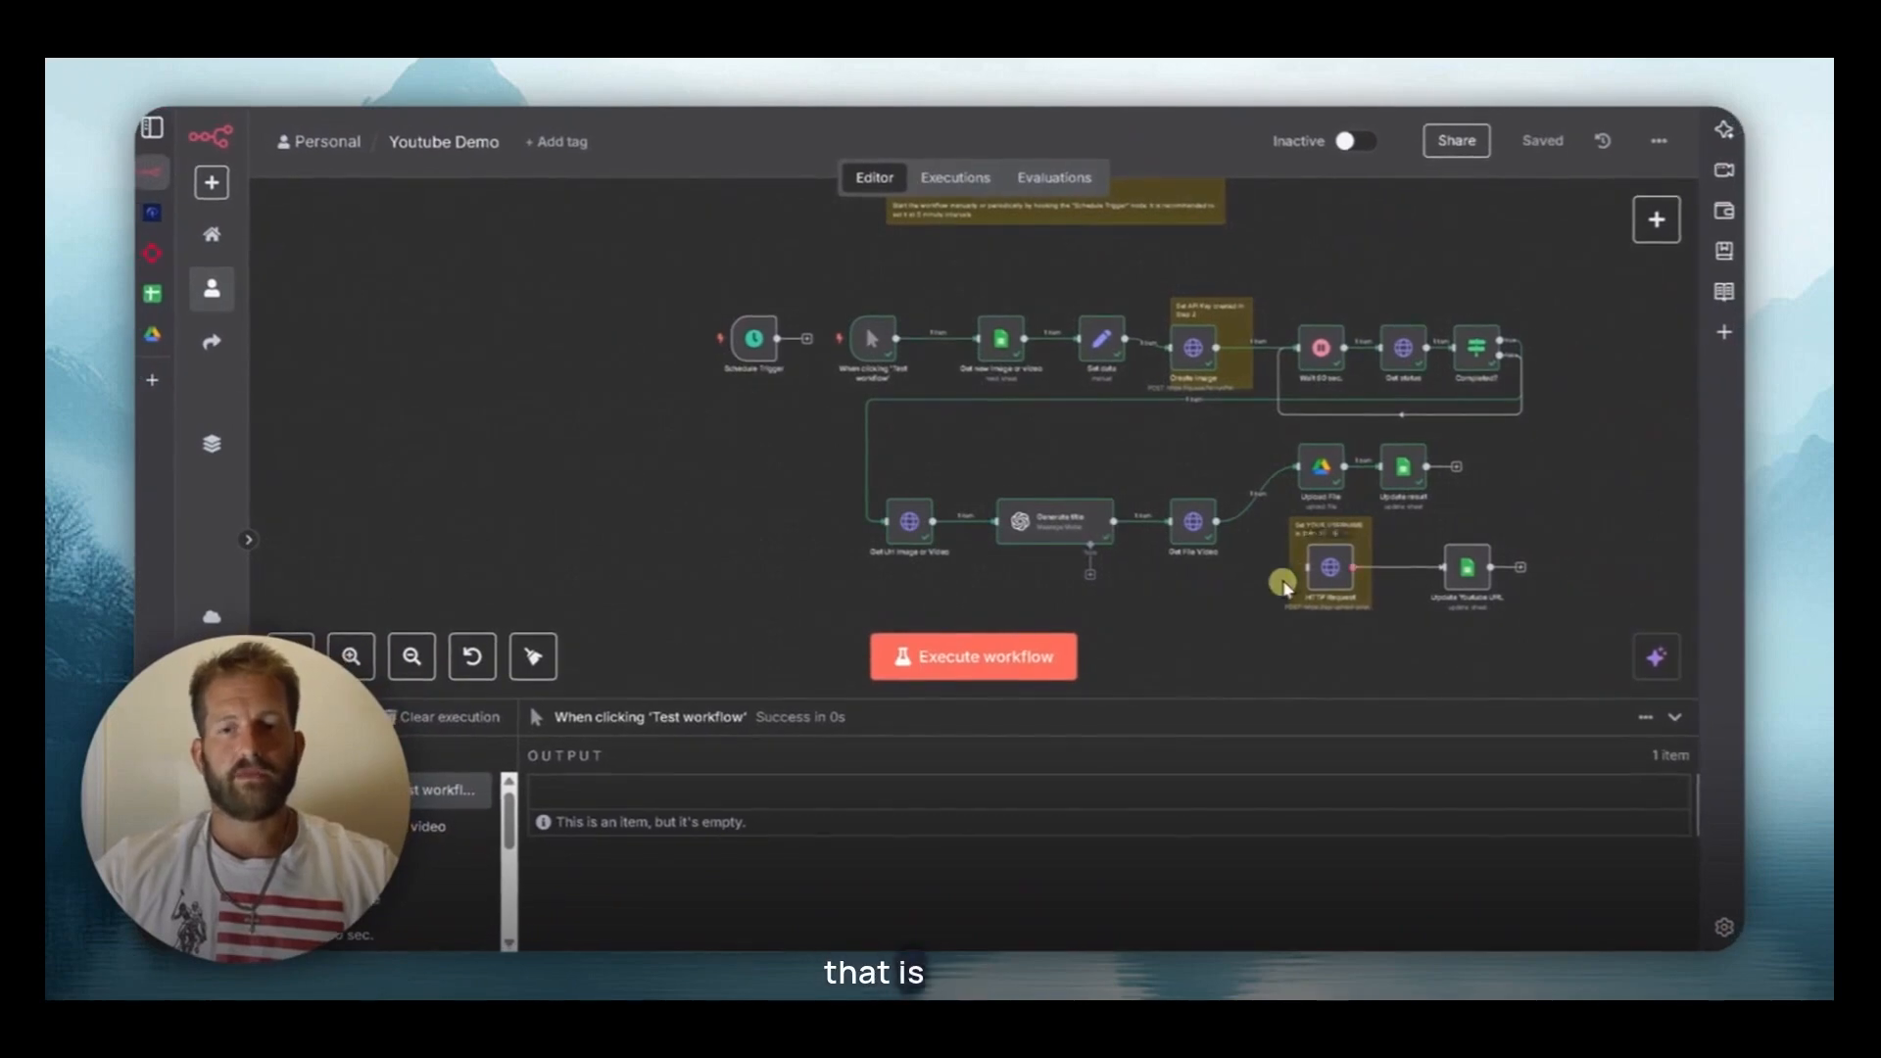